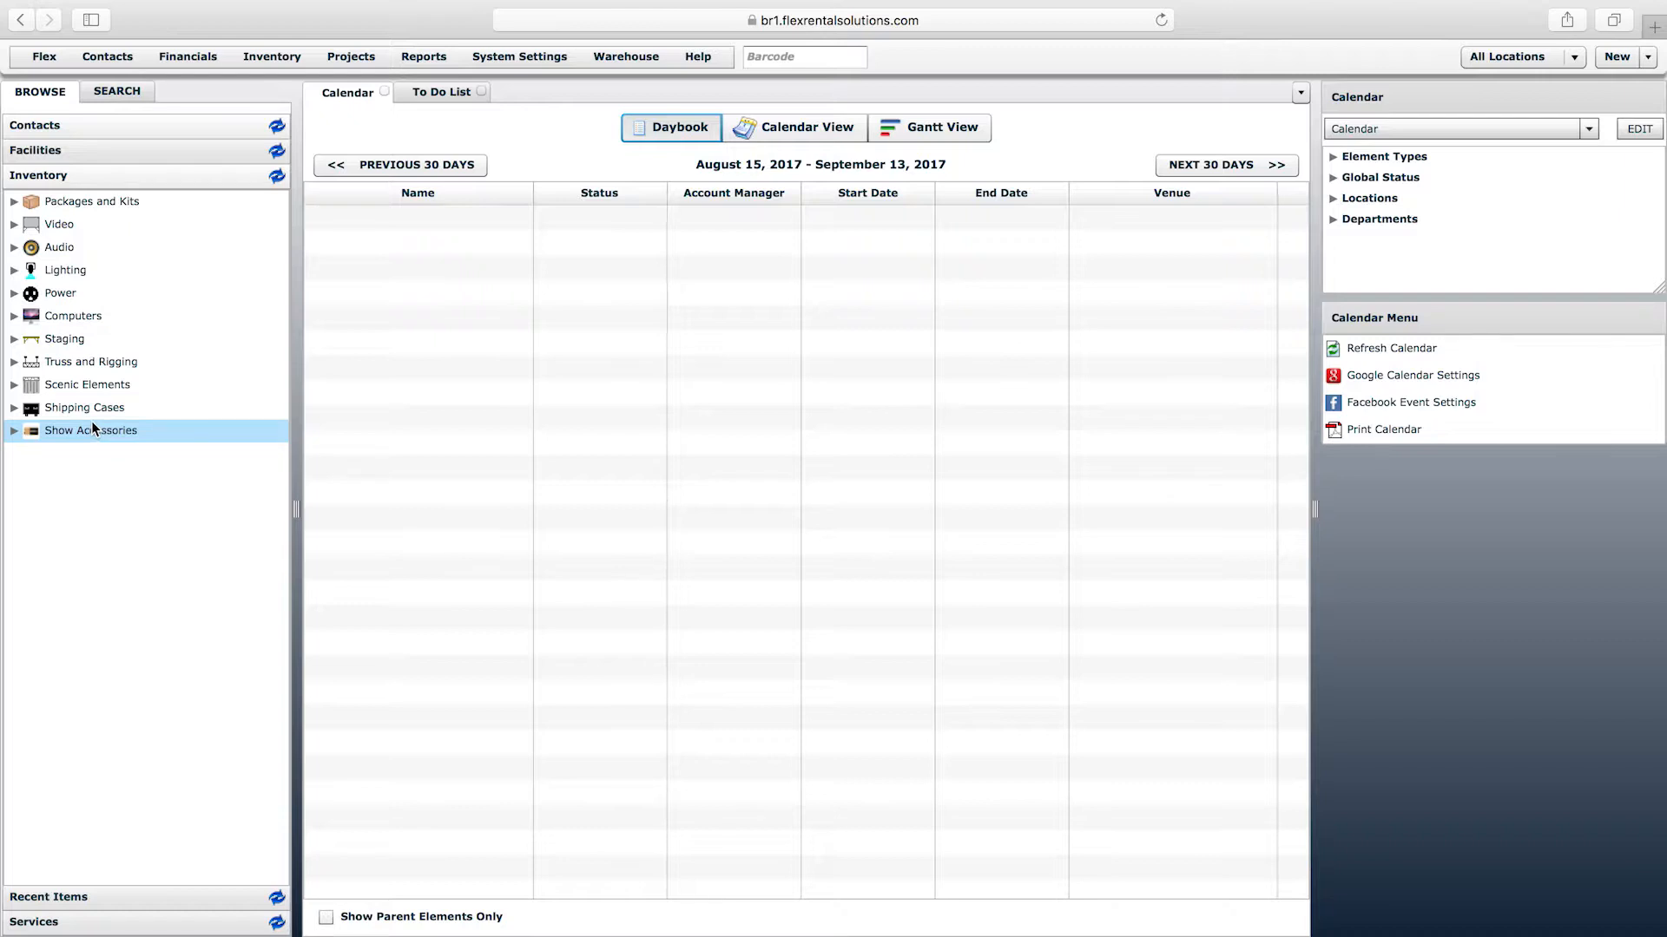
# Step: Widen the calendar area, look through the Contacts and Services categories, and return to the Inventory categories
pyautogui.moveTo(1315, 510); pyautogui.dragTo(1353, 509)
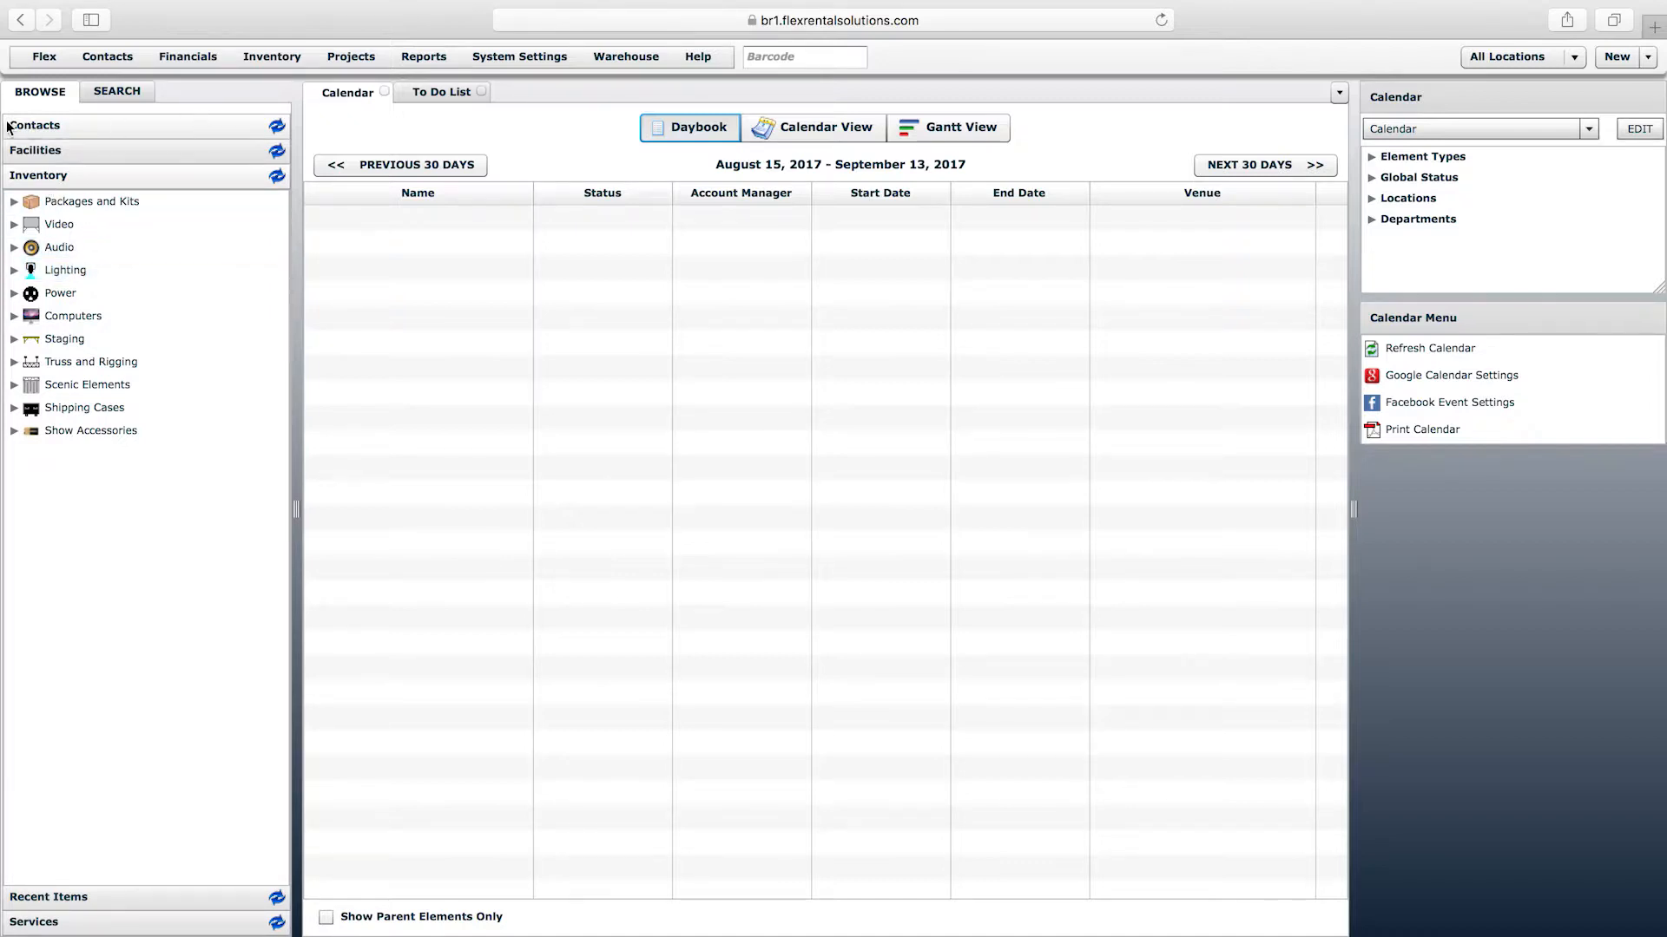
pyautogui.click(35, 123)
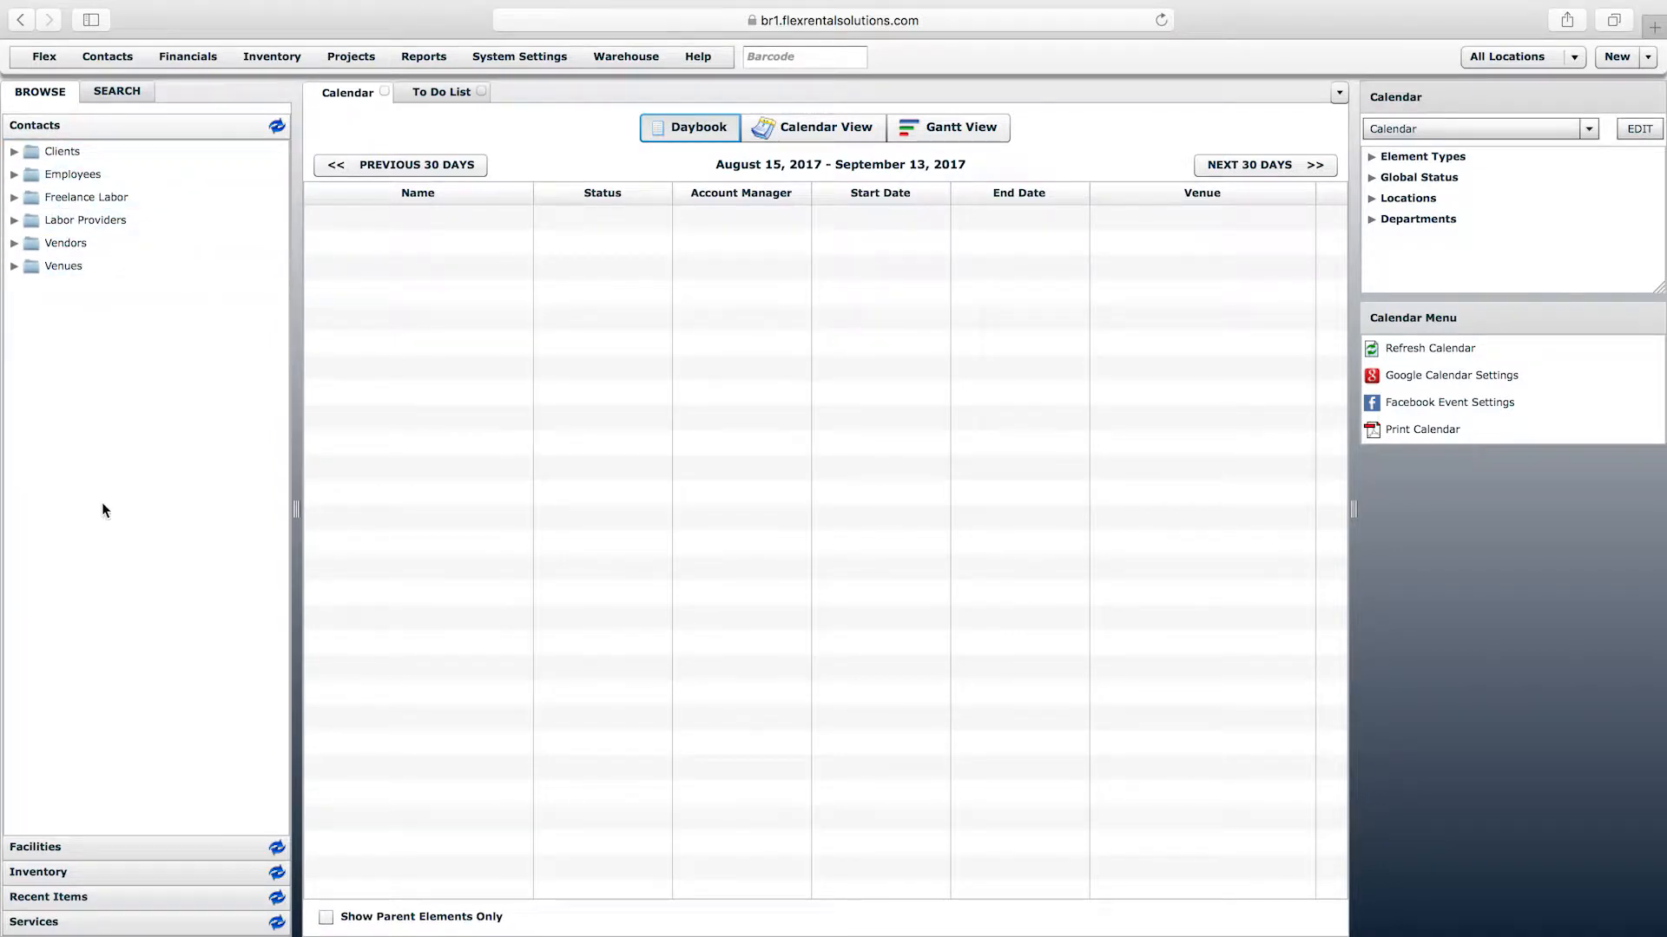
pyautogui.click(59, 925)
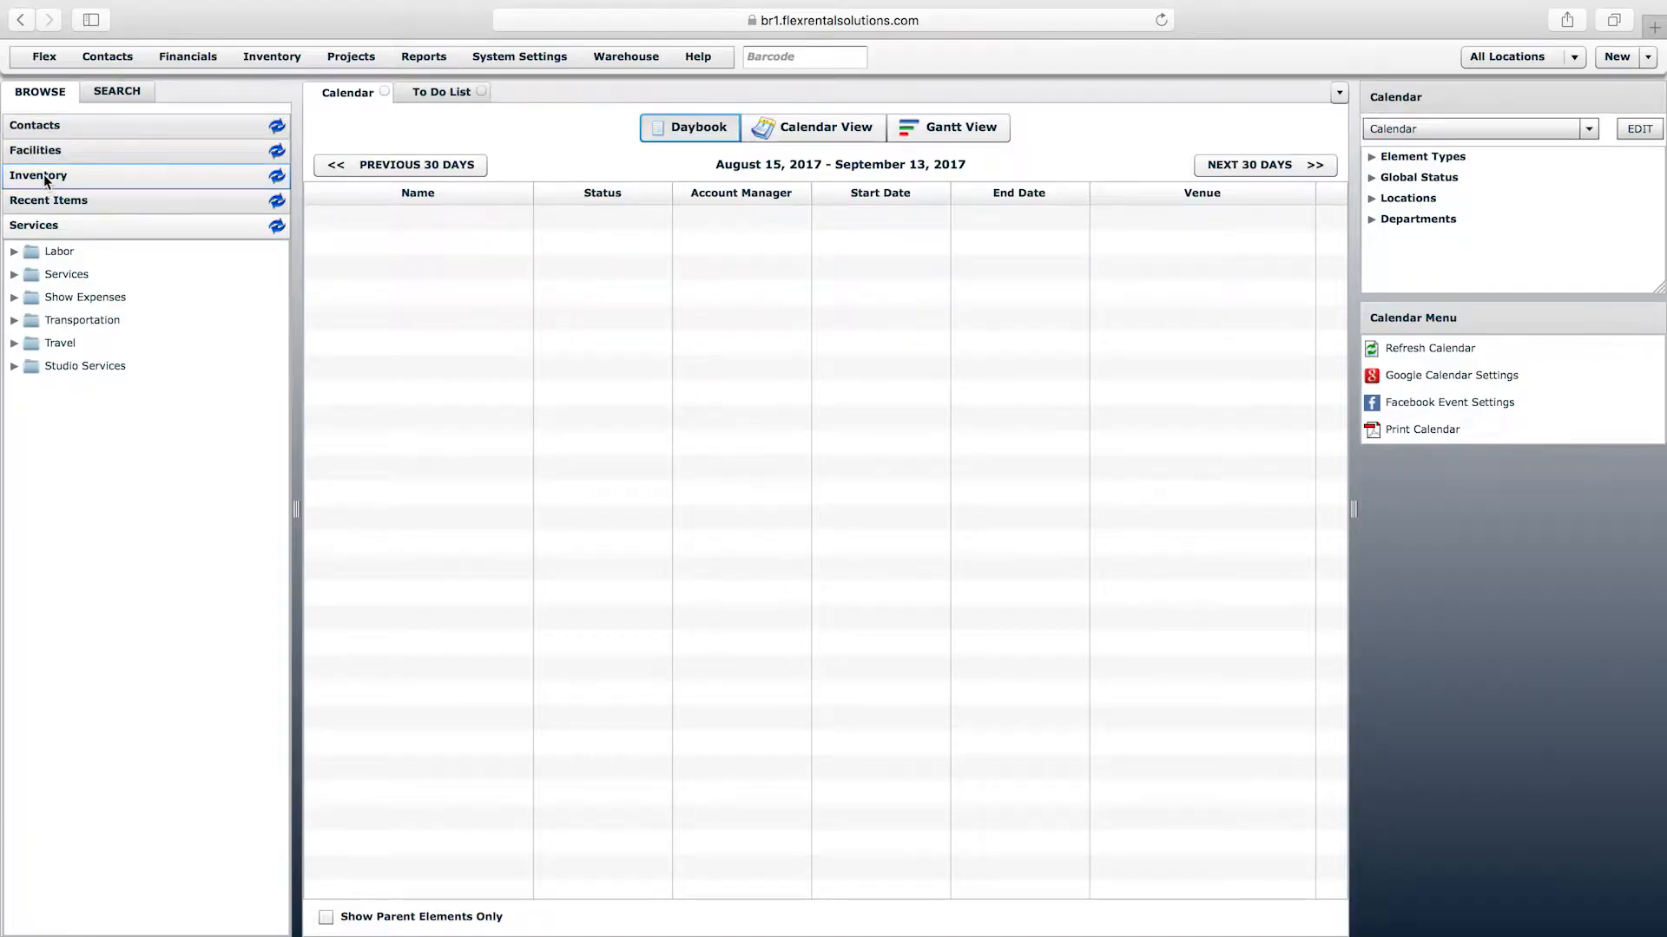
pyautogui.click(43, 176)
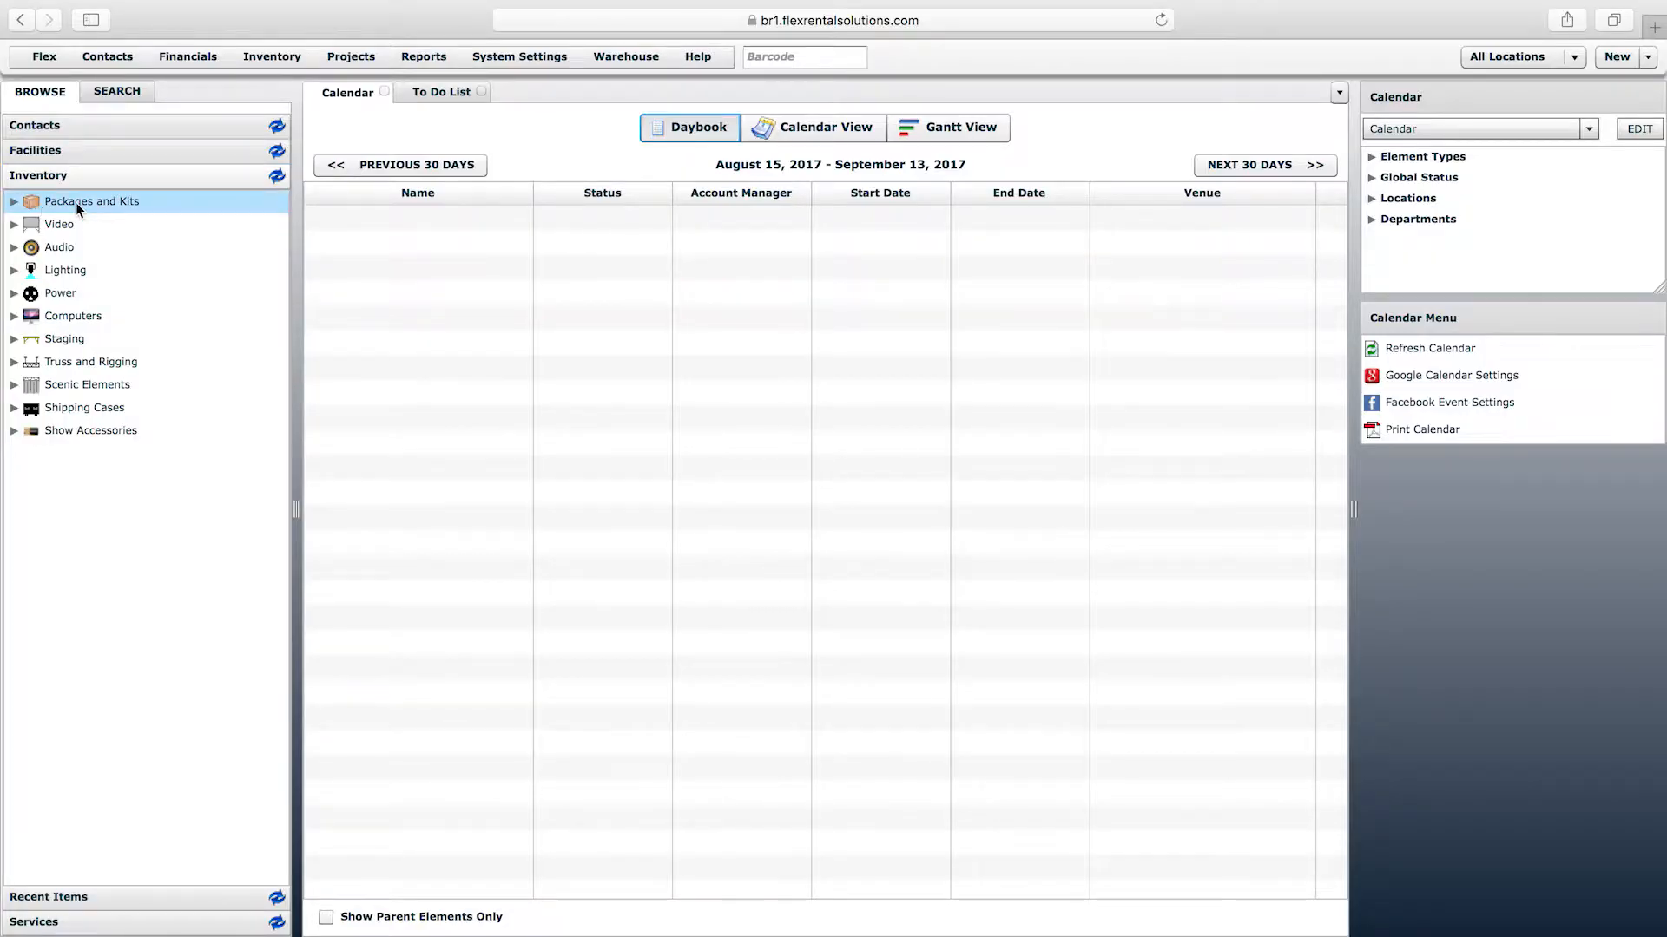
# Step: Browse the Packages and Kits group and the Video group's Packages, HDMI and VGA cable, and Cameras subgroups
pyautogui.click(75, 201)
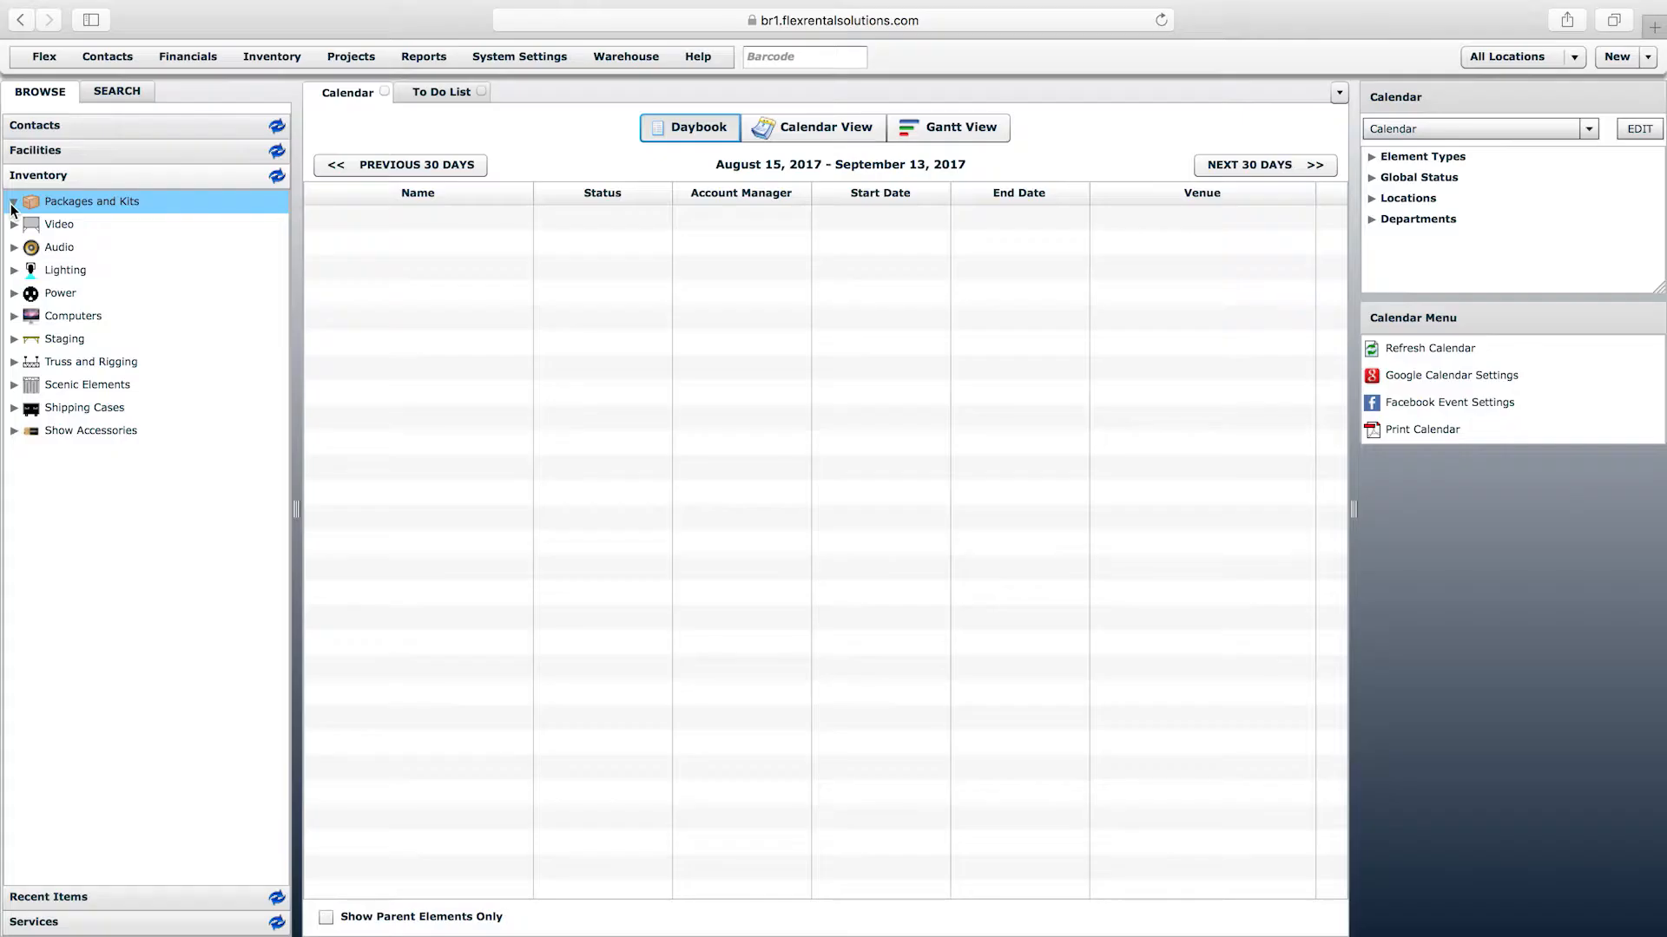
pyautogui.click(14, 224)
pyautogui.click(31, 248)
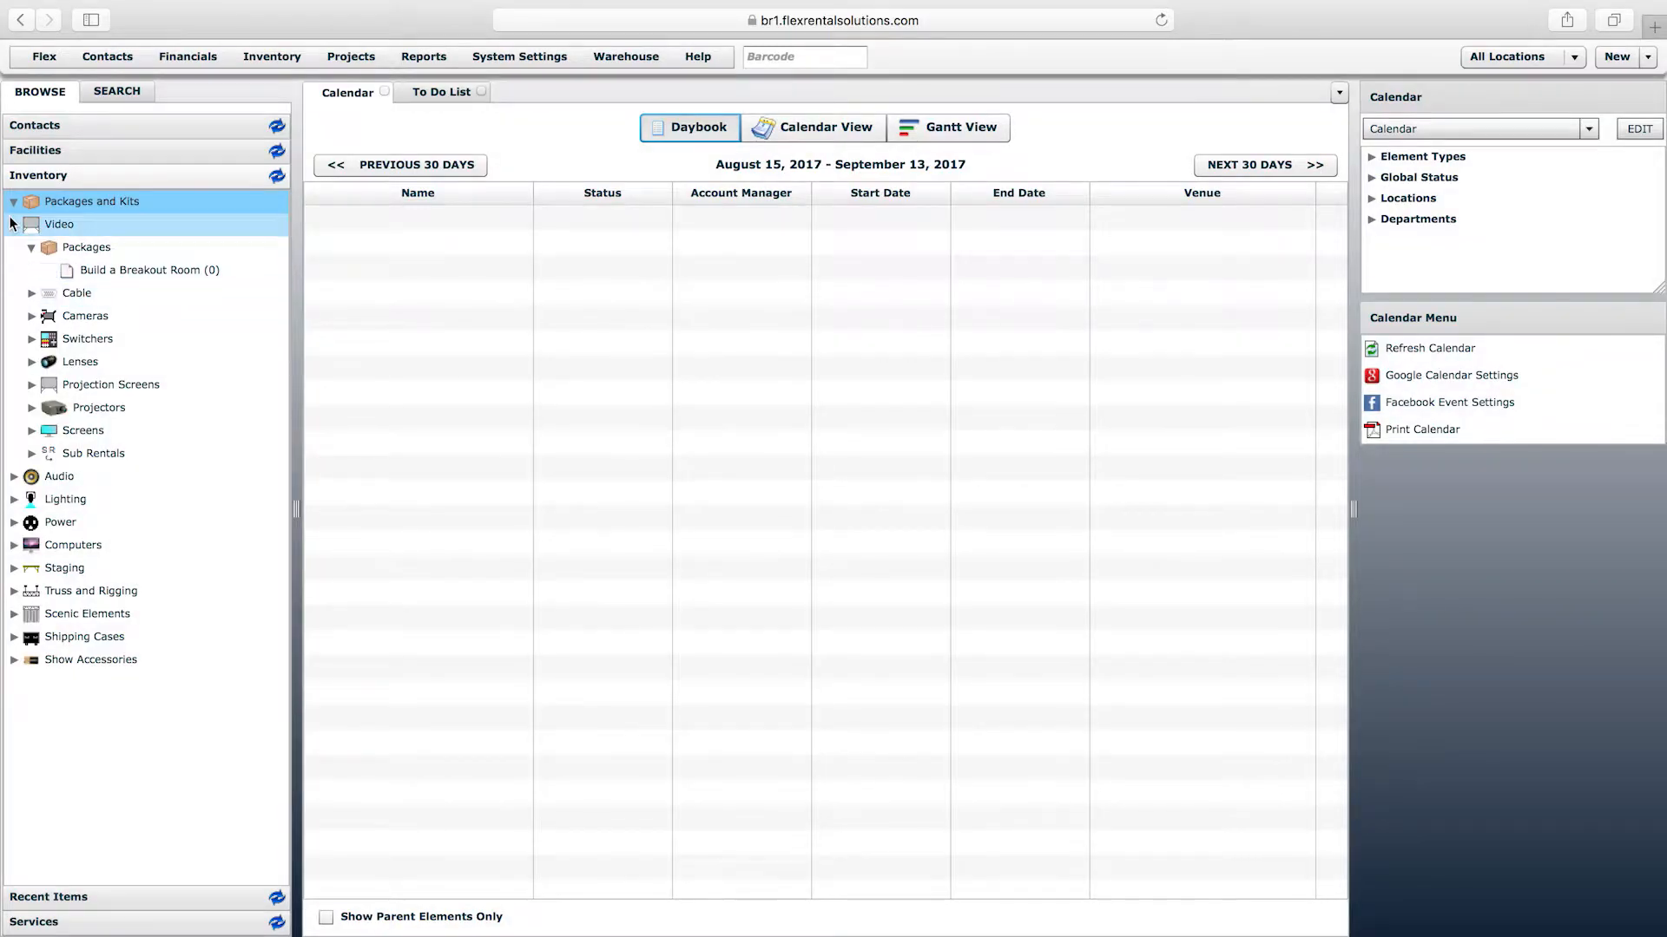
pyautogui.click(31, 293)
pyautogui.click(49, 317)
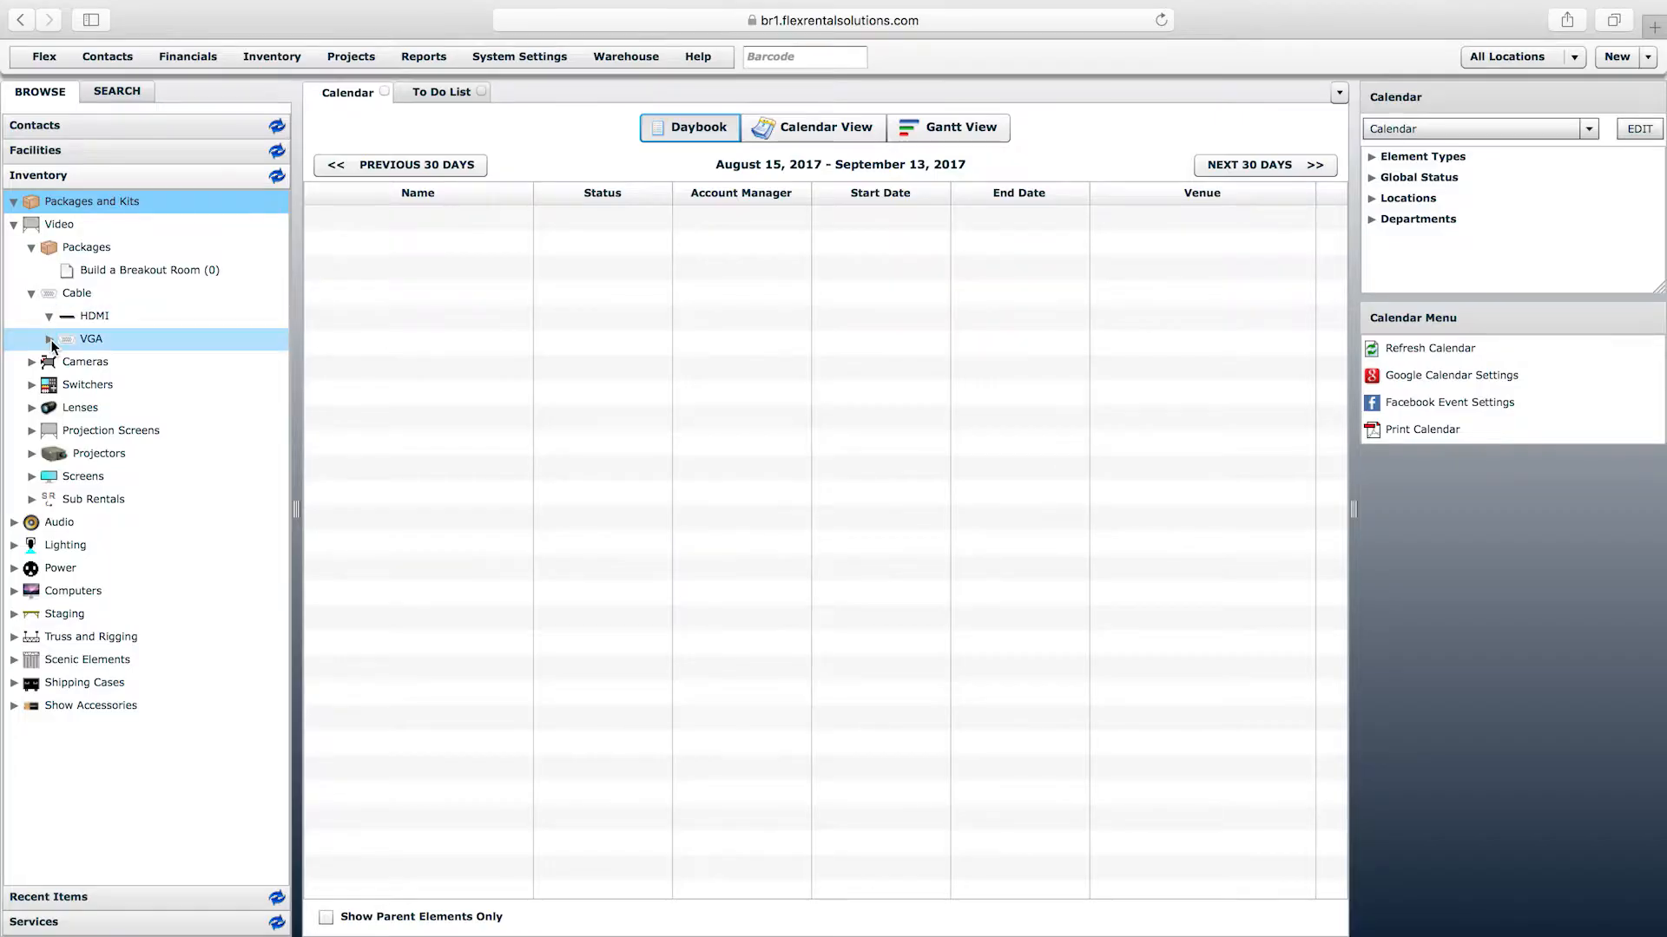
pyautogui.click(49, 339)
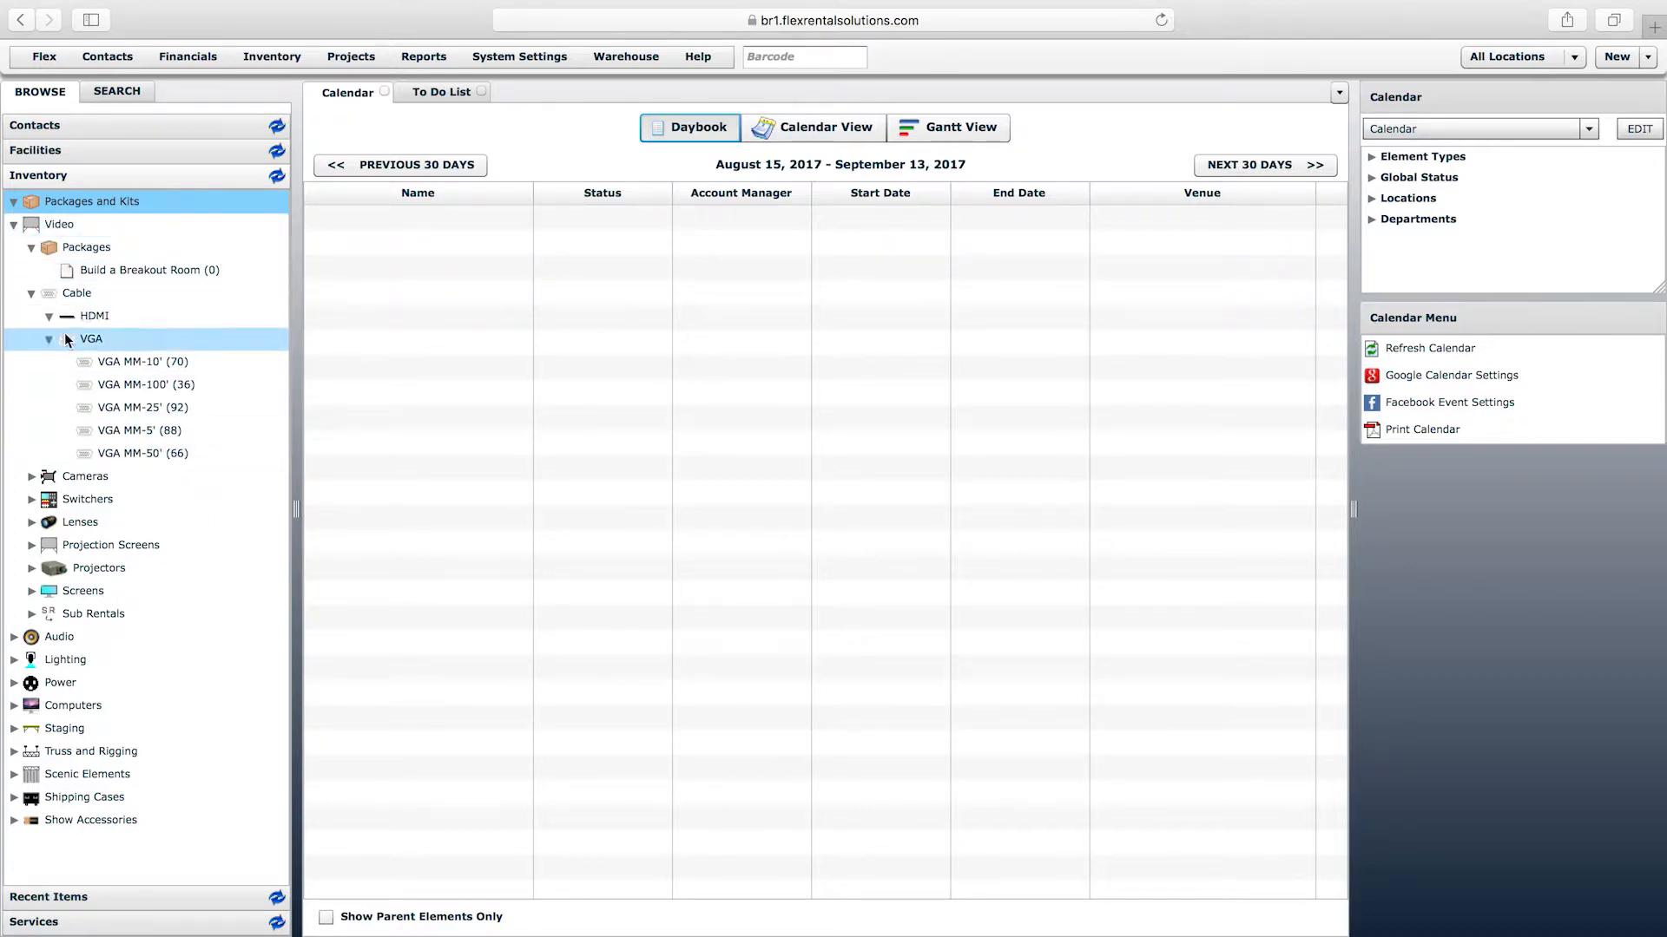
pyautogui.click(31, 476)
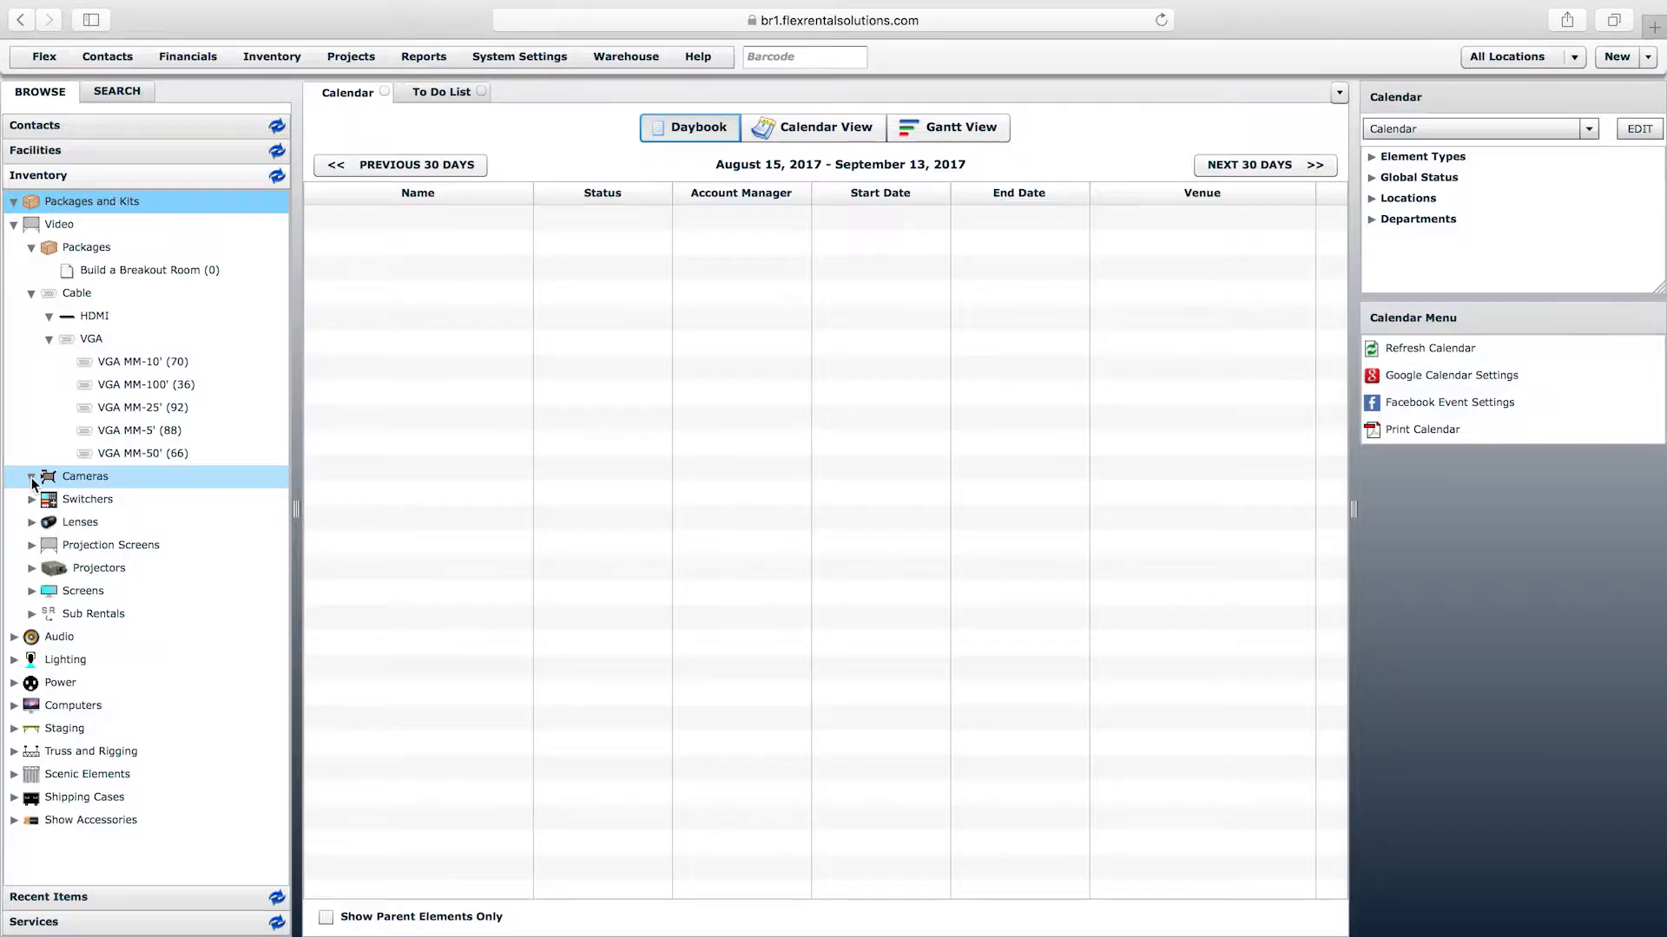
# Step: Browse the Audio group down to the items under Speakers > Powered
pyautogui.click(14, 638)
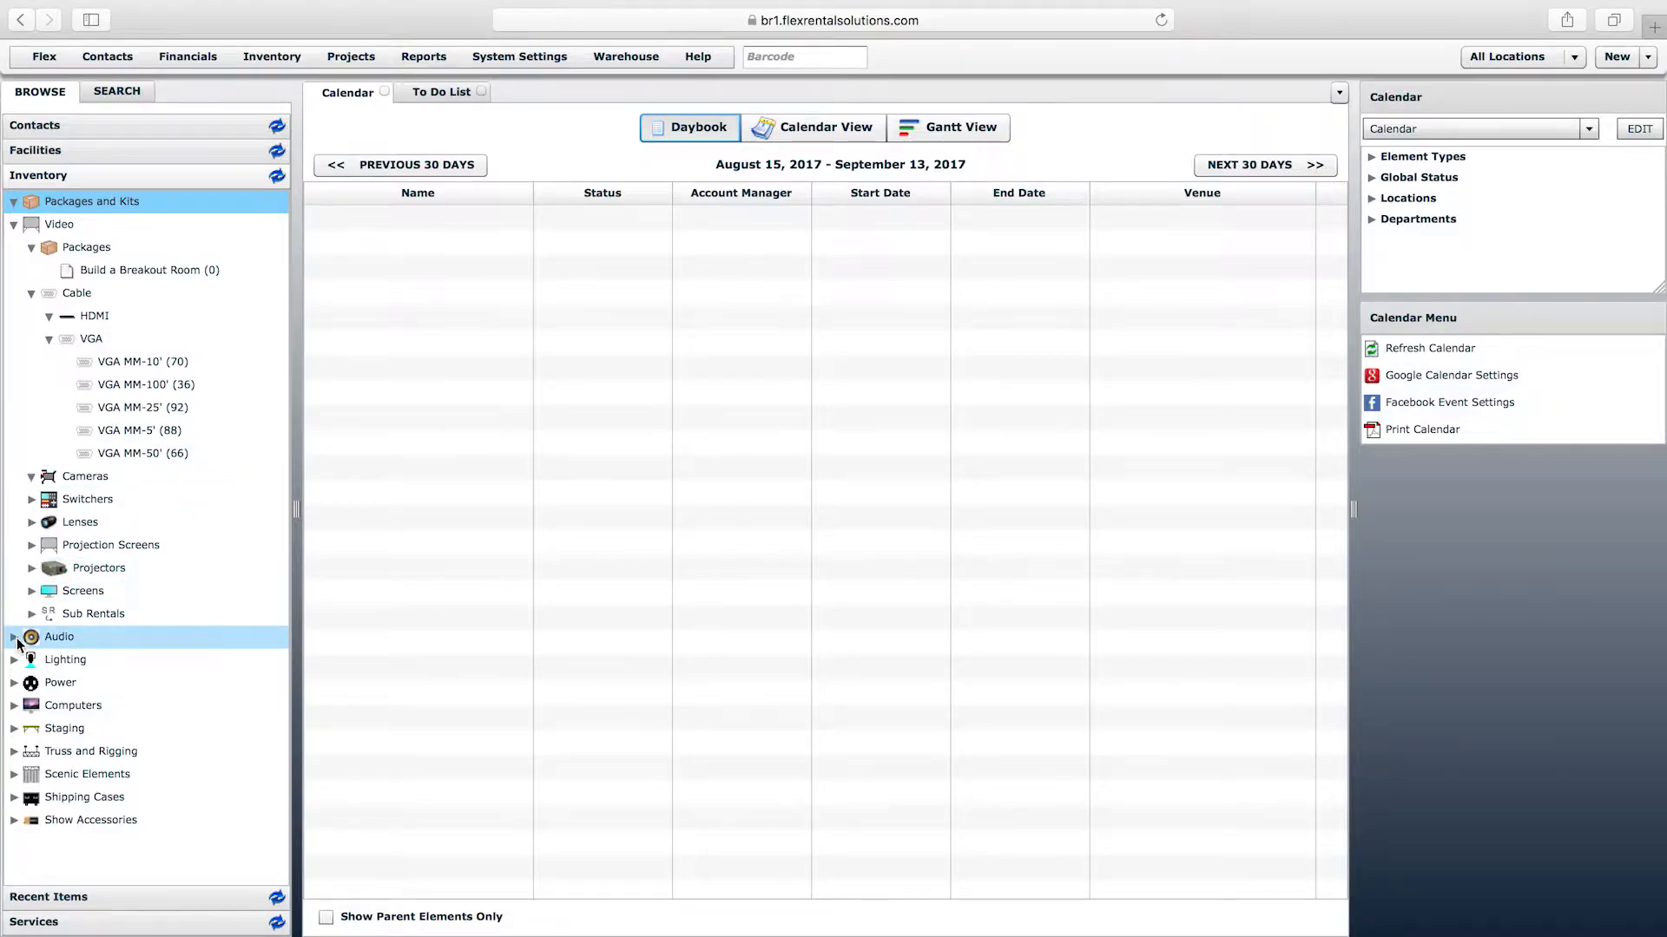
pyautogui.moveTo(278, 599); pyautogui.dragTo(269, 728)
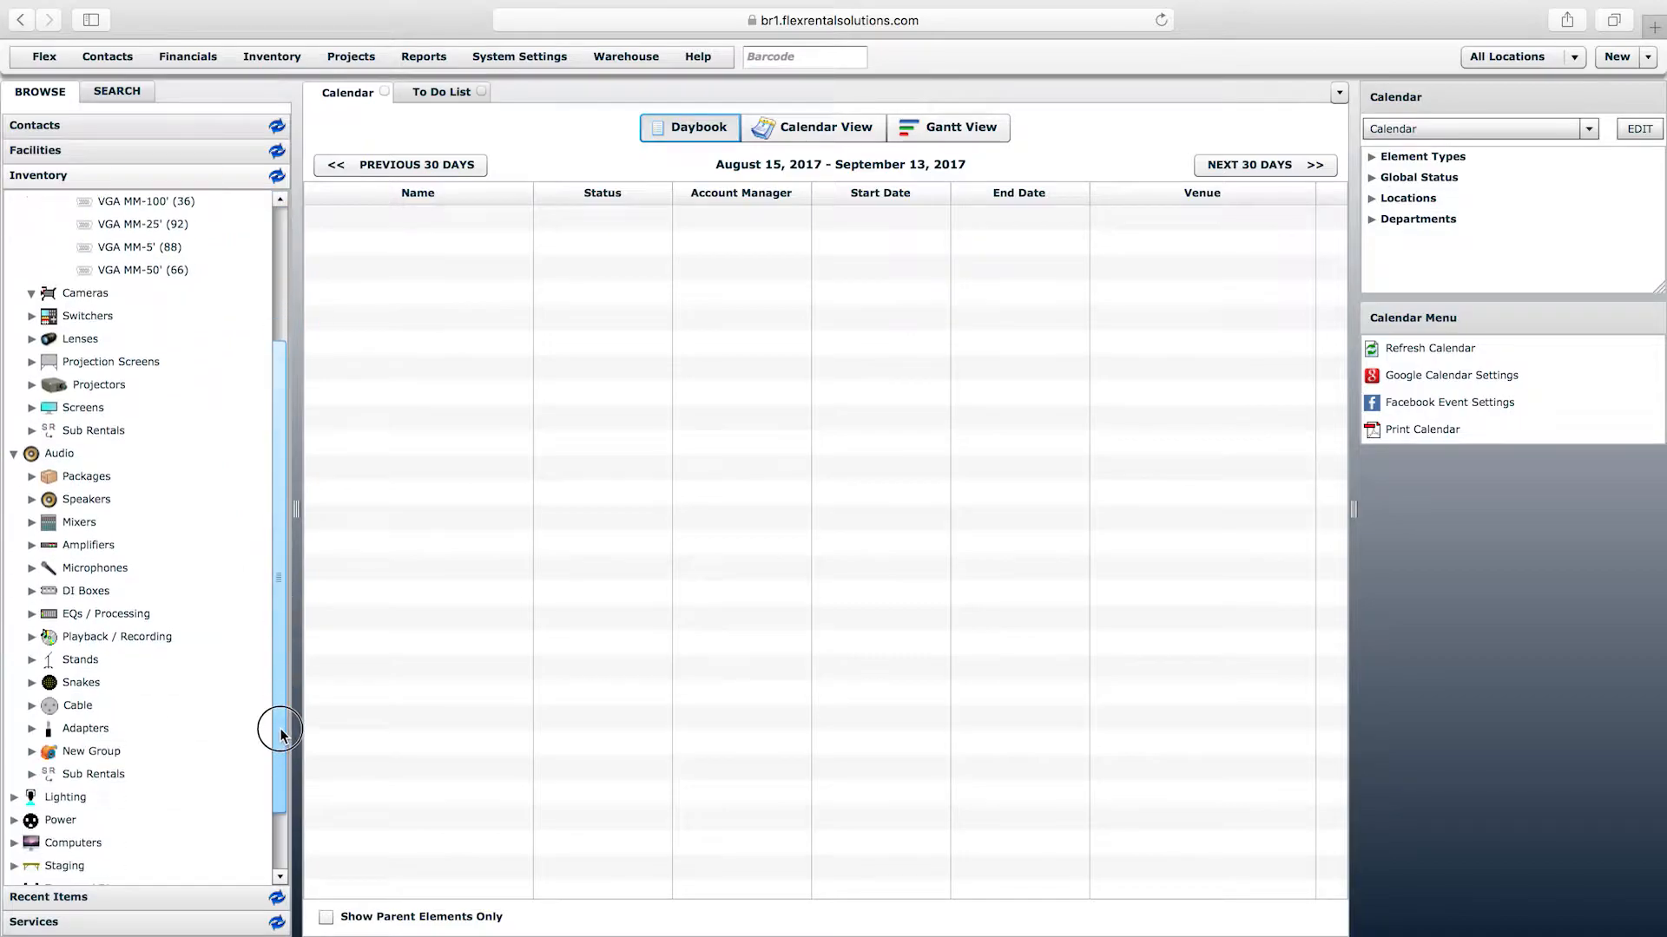
pyautogui.click(33, 499)
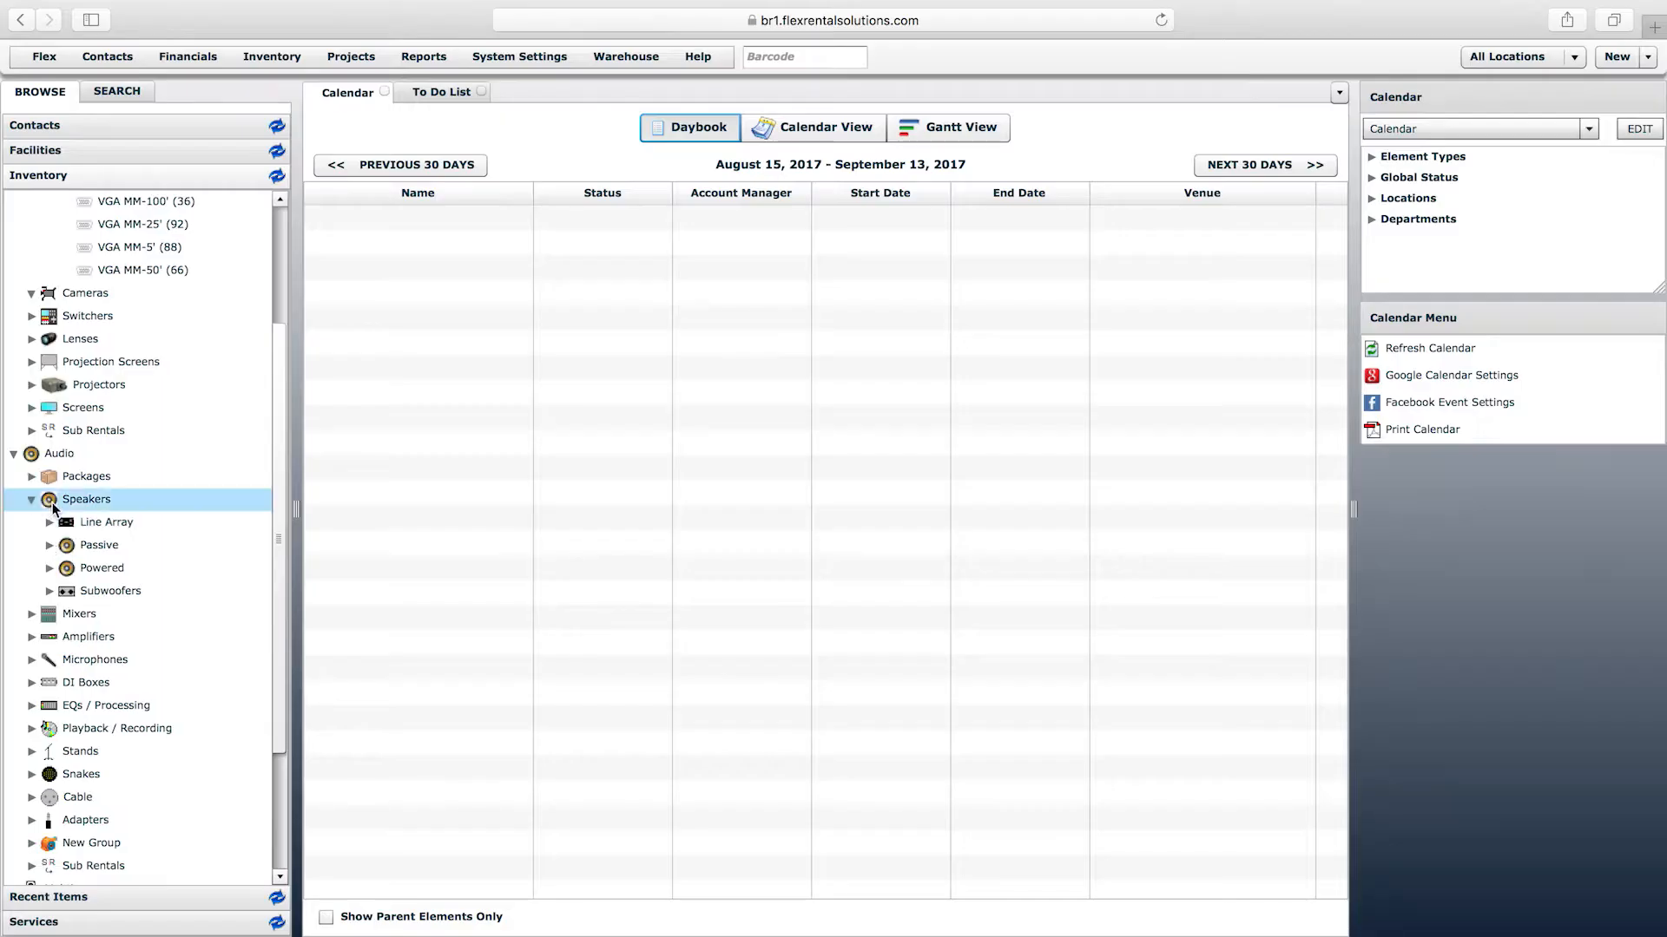
pyautogui.click(49, 568)
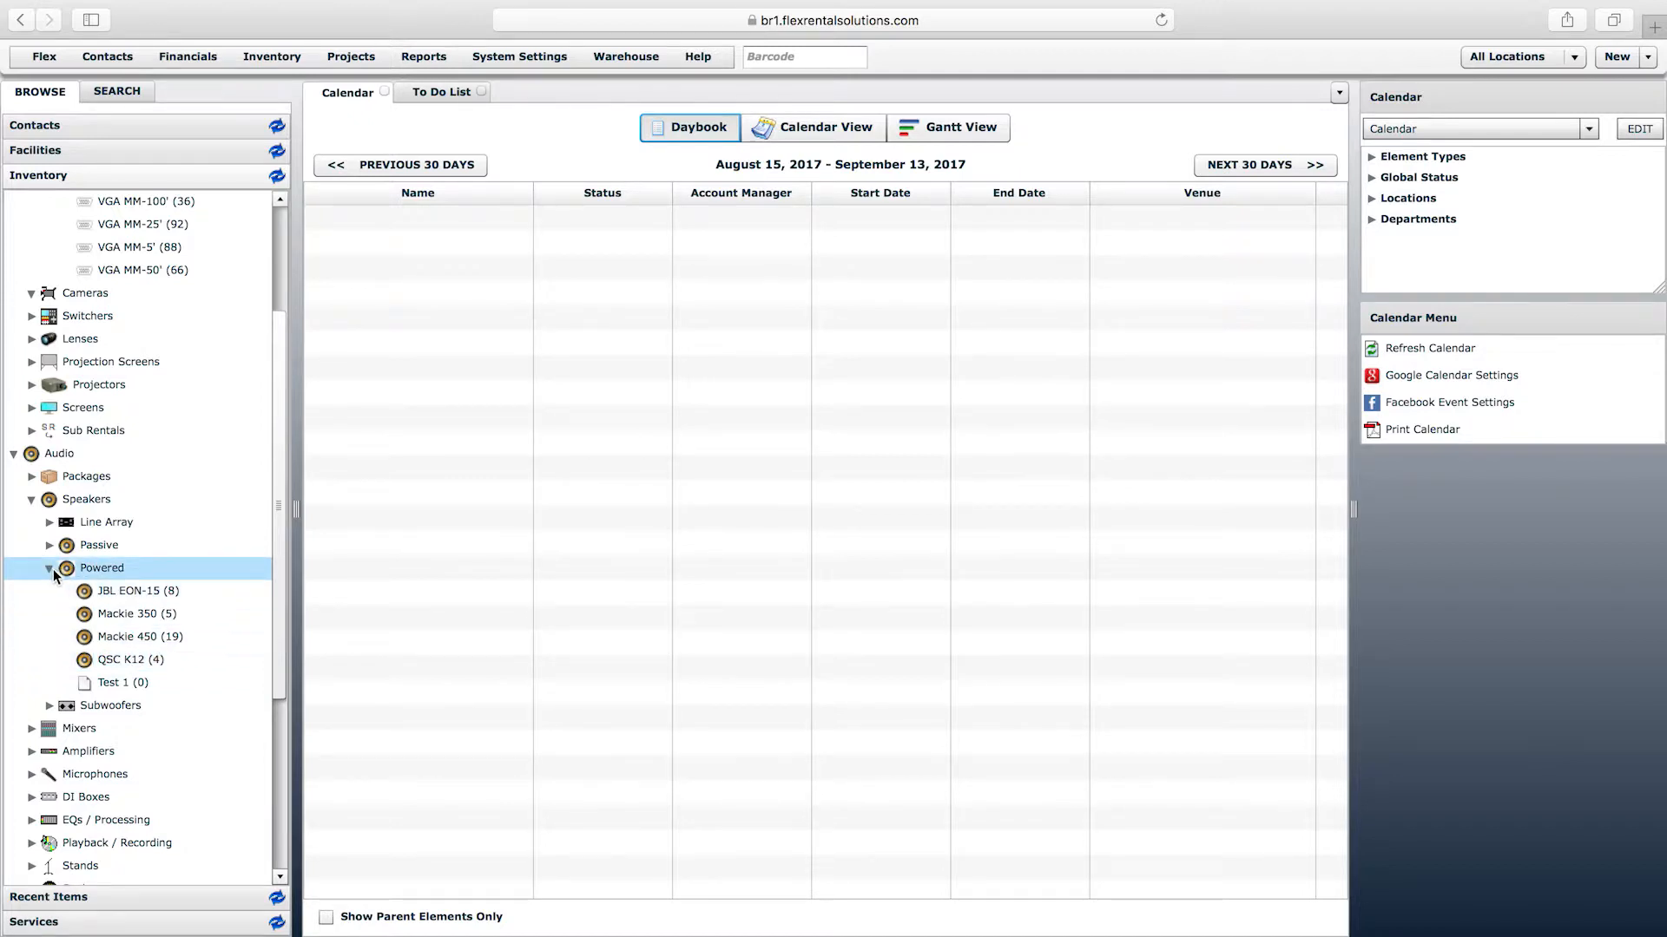
pyautogui.moveTo(278, 508); pyautogui.dragTo(278, 408)
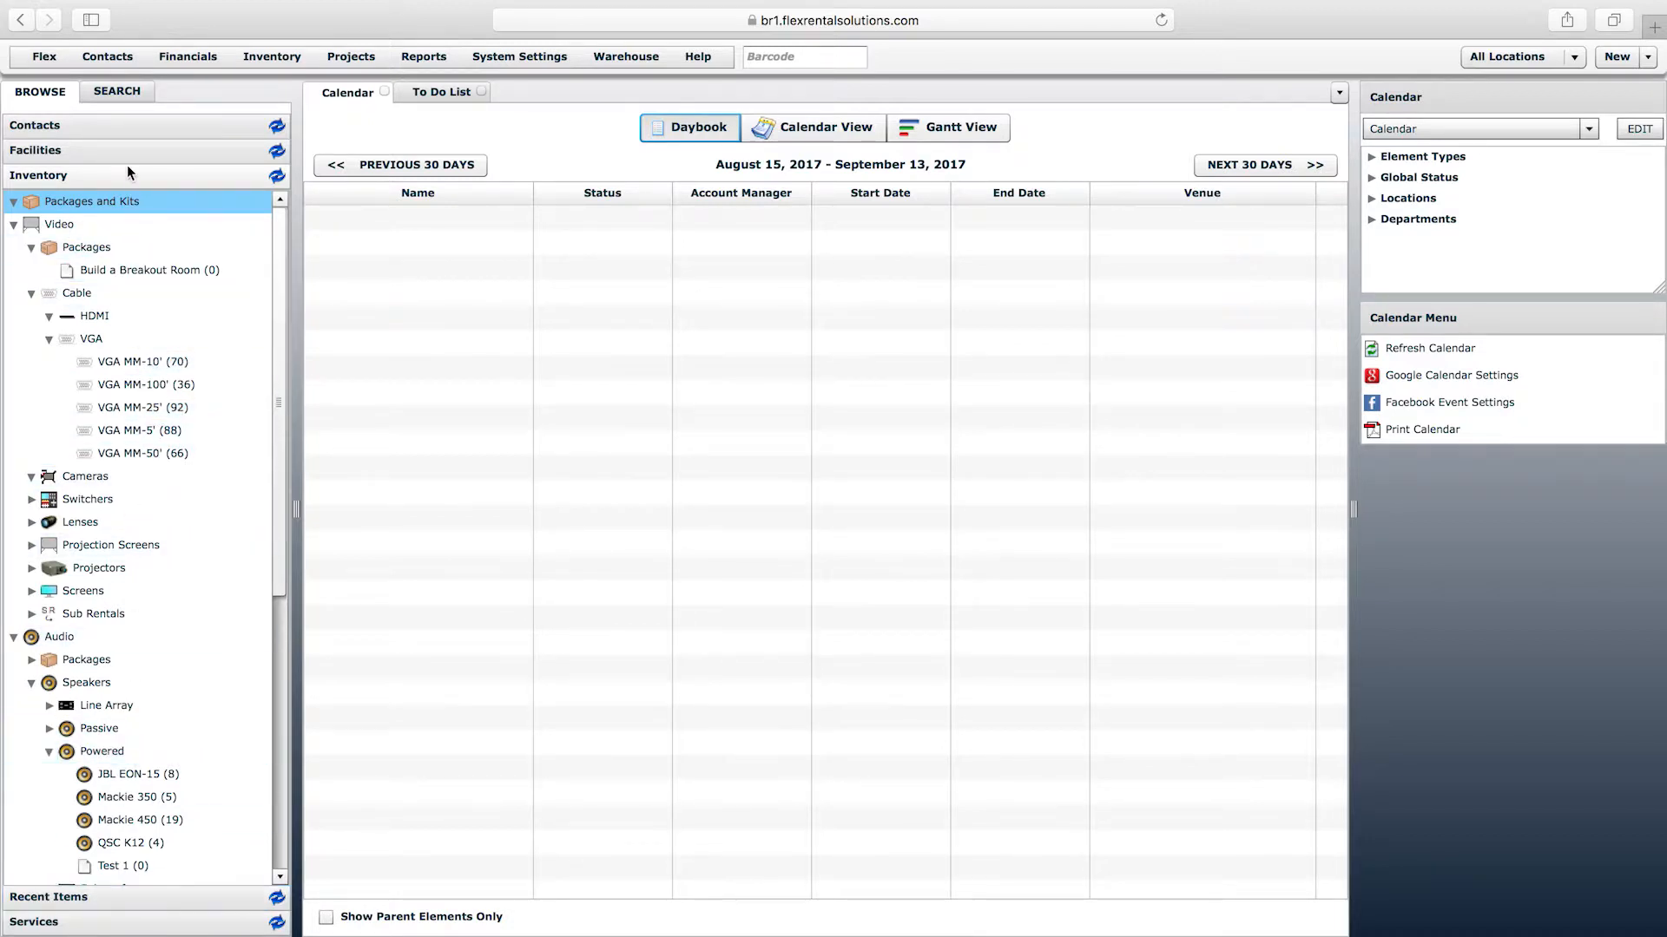
pyautogui.click(168, 196)
pyautogui.moveTo(274, 359); pyautogui.dragTo(275, 317)
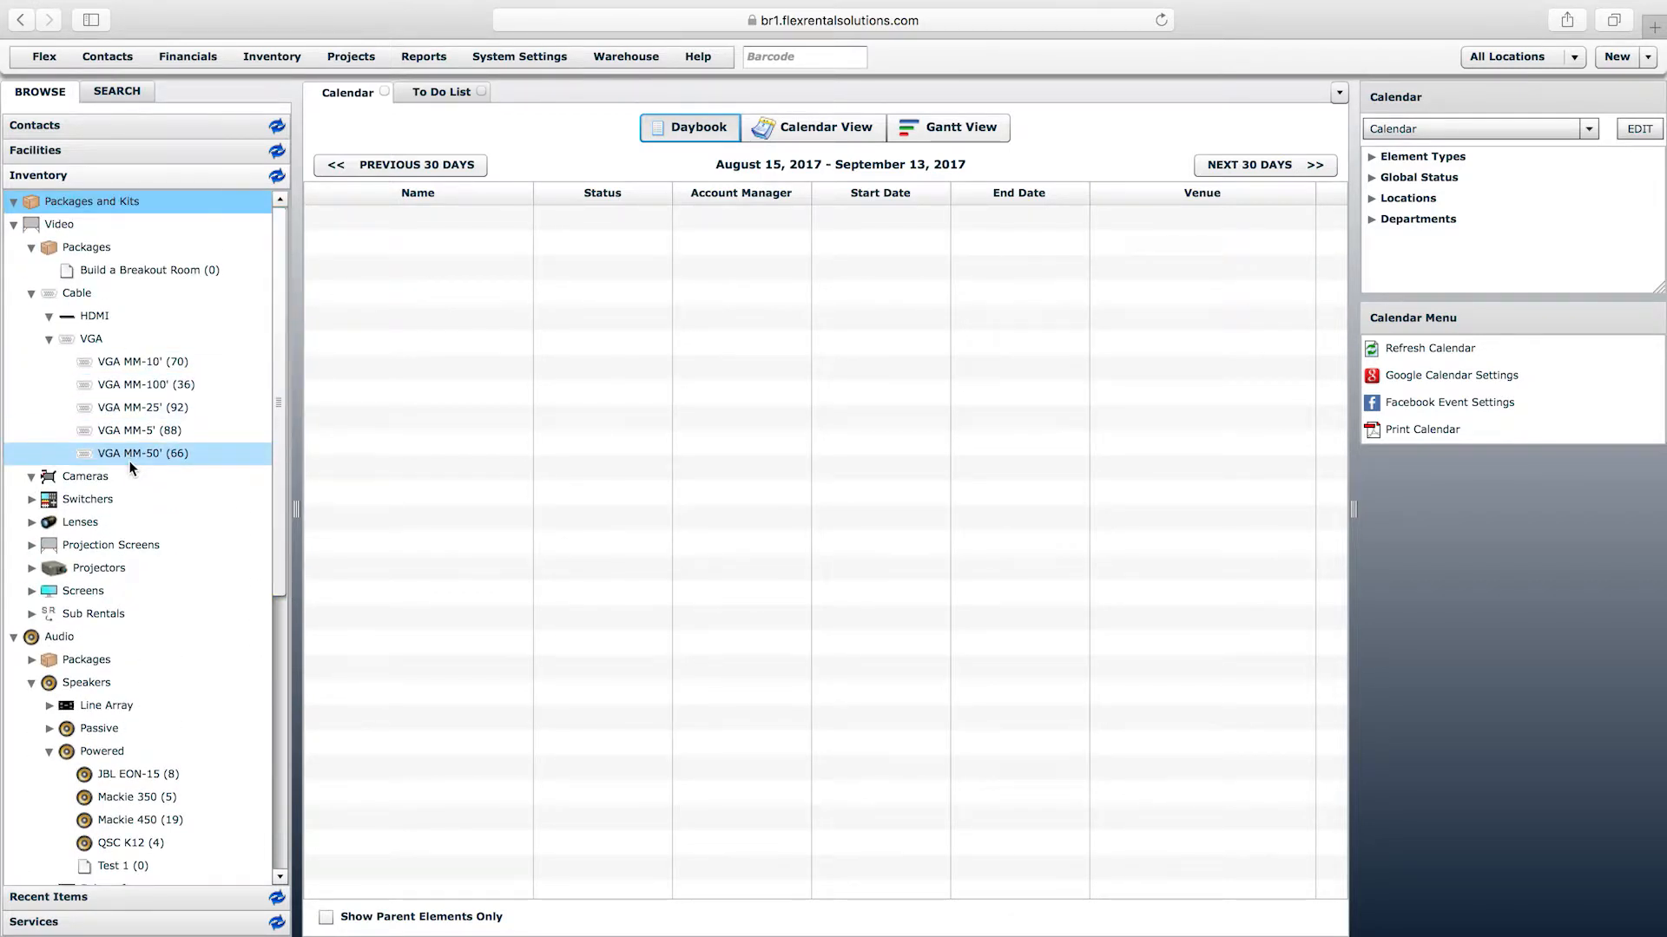
# Step: Collapse the VGA, Cable and Packages subgroups and the Video and Audio groups in the inventory tree
pyautogui.click(50, 340)
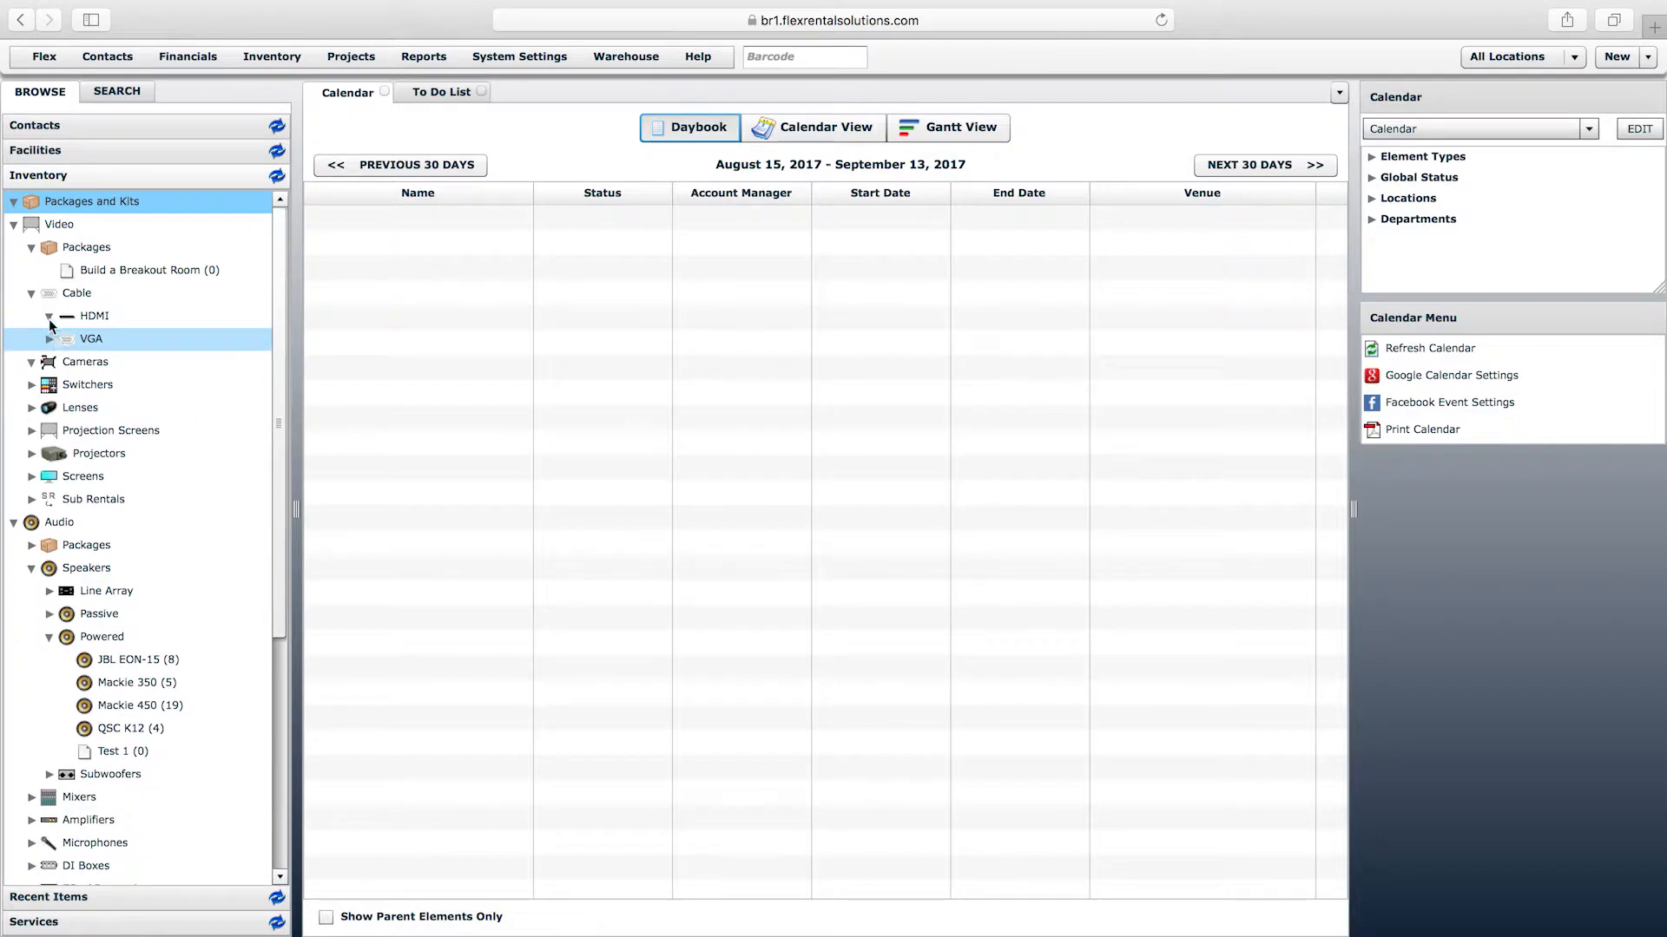
pyautogui.click(31, 293)
pyautogui.click(32, 249)
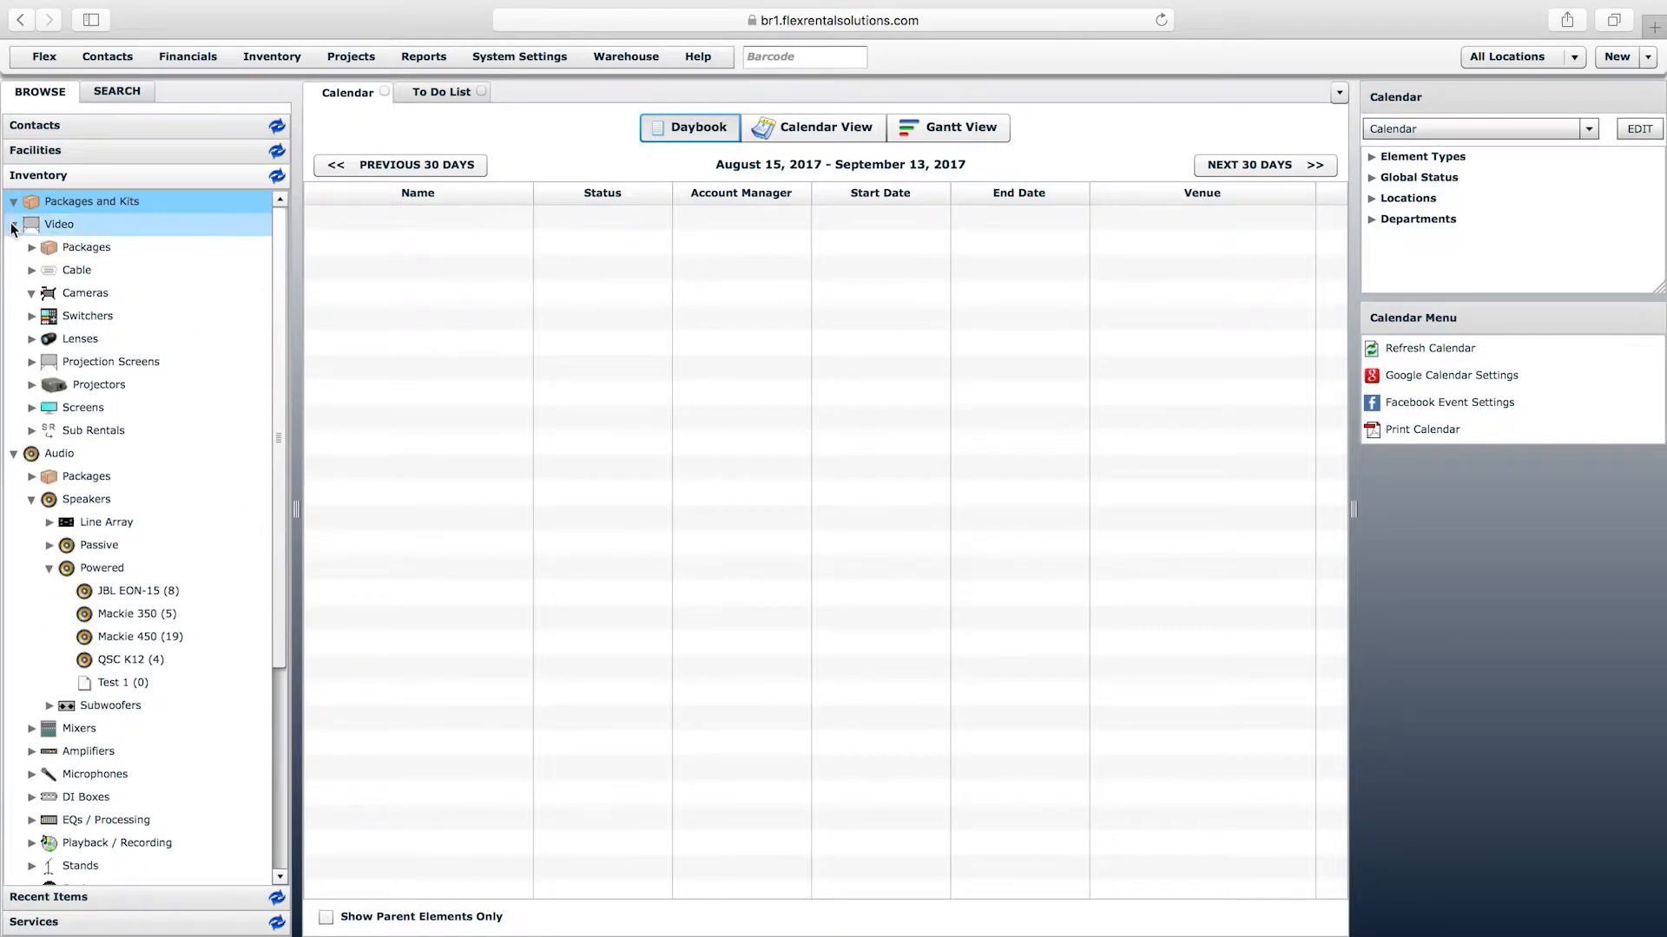
pyautogui.click(14, 225)
pyautogui.click(14, 247)
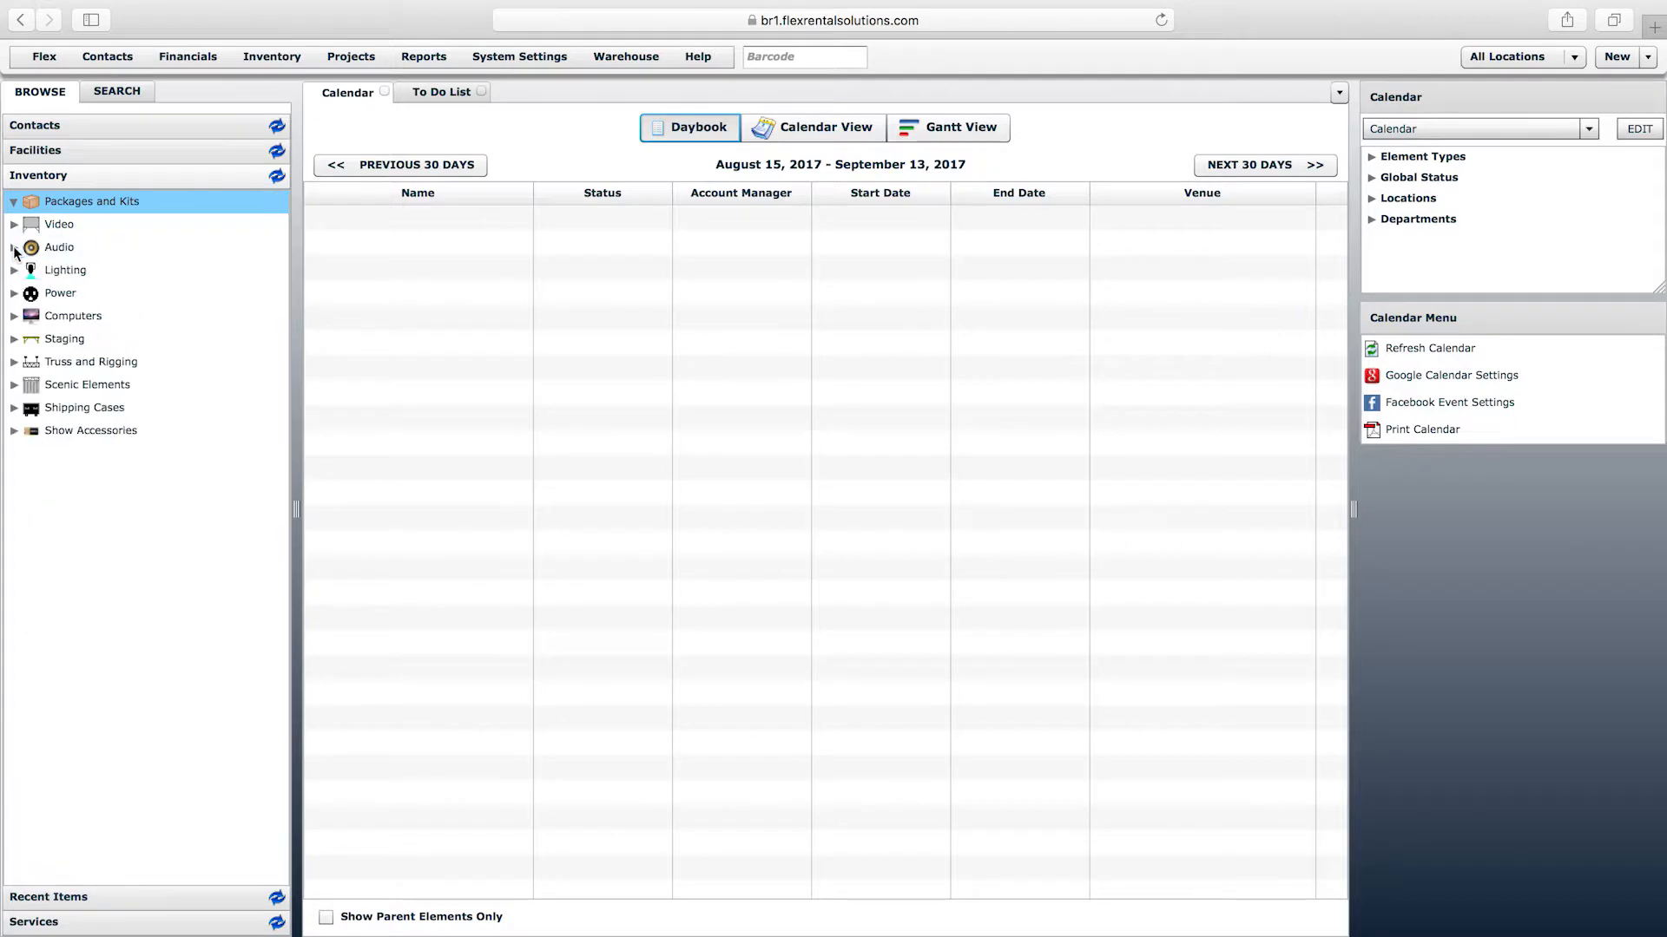
# Step: Create a new top-level inventory group named "New Group" with the green rack-unit icon from the Audio icons
pyautogui.rightClick(86, 211)
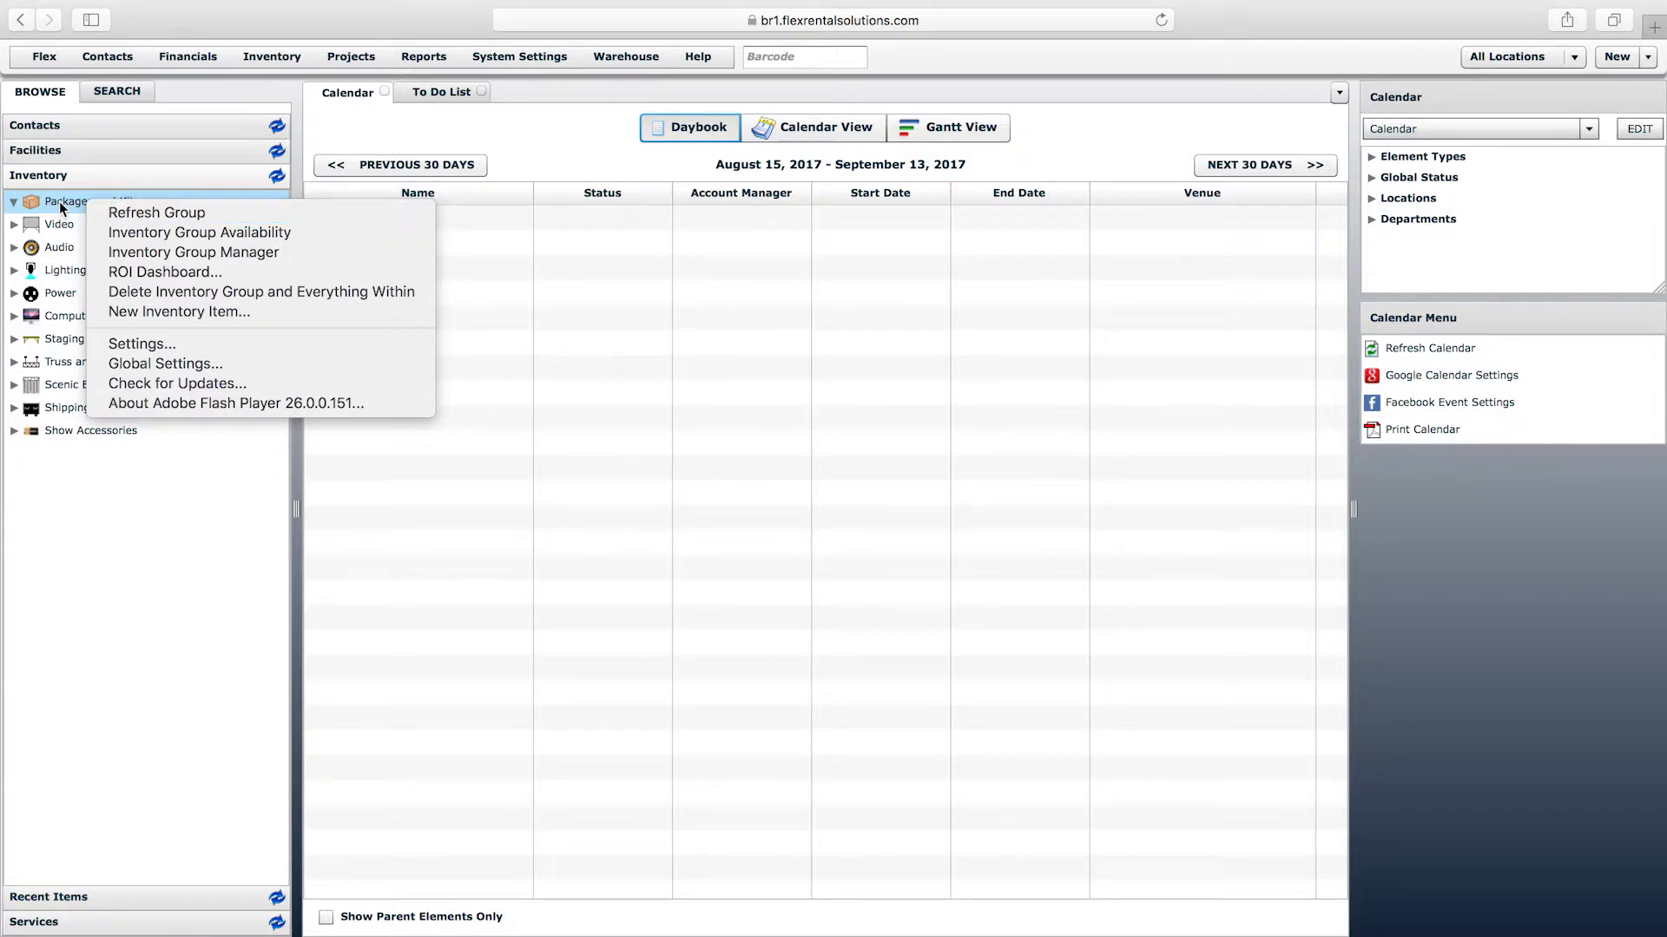
pyautogui.click(168, 253)
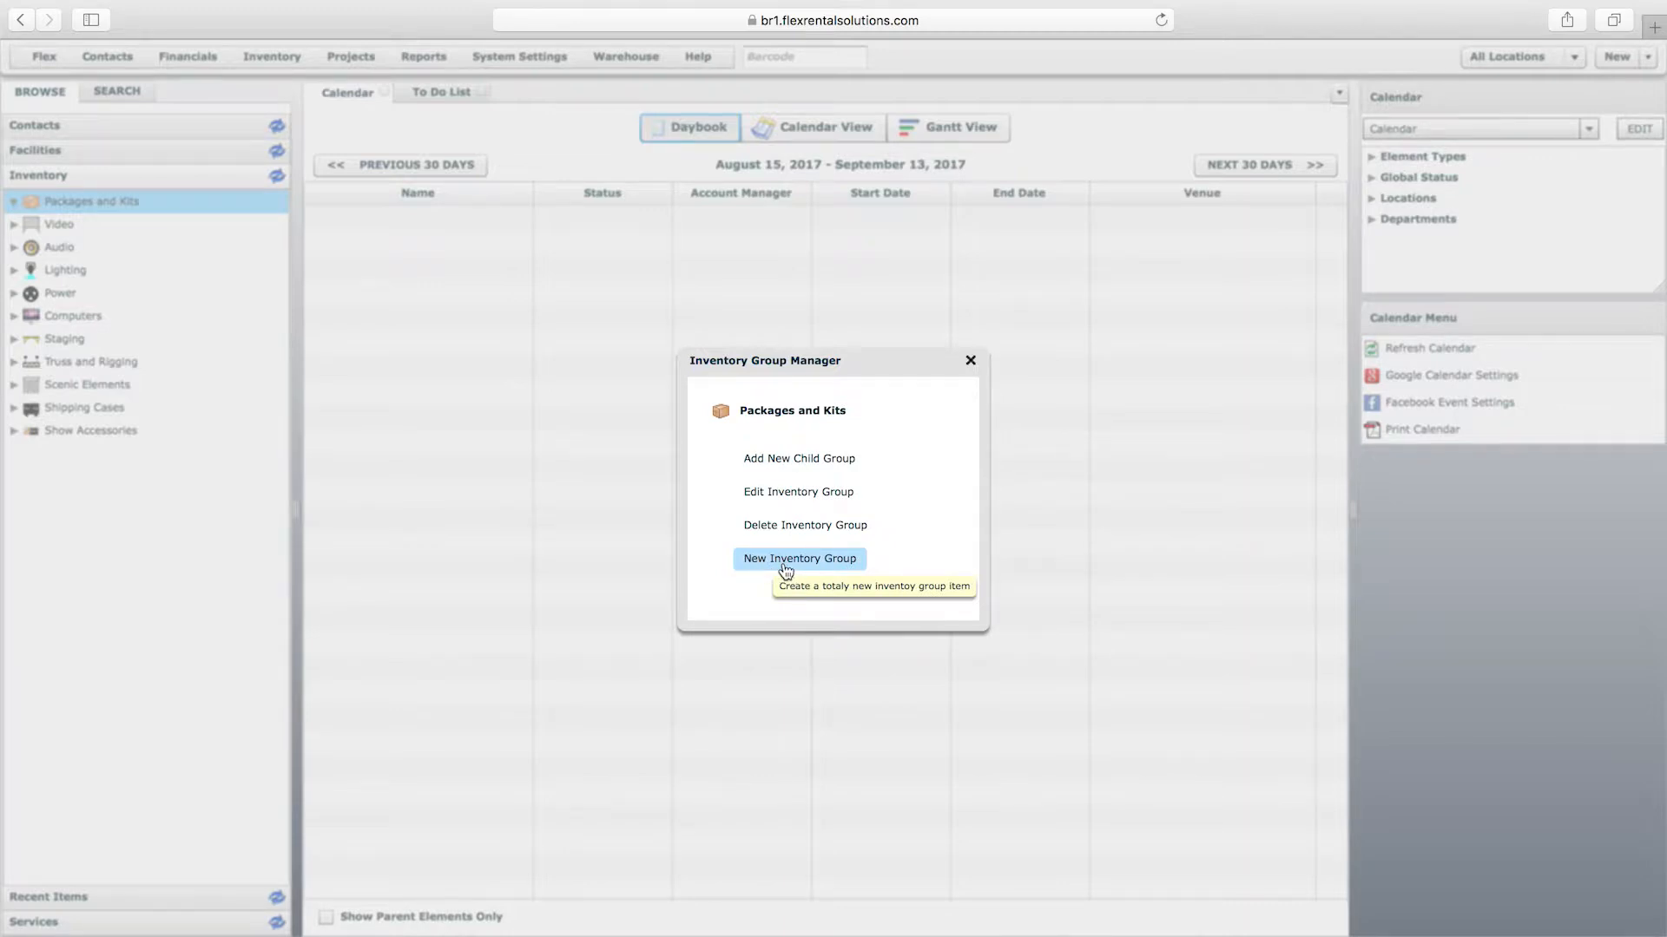
pyautogui.click(826, 575)
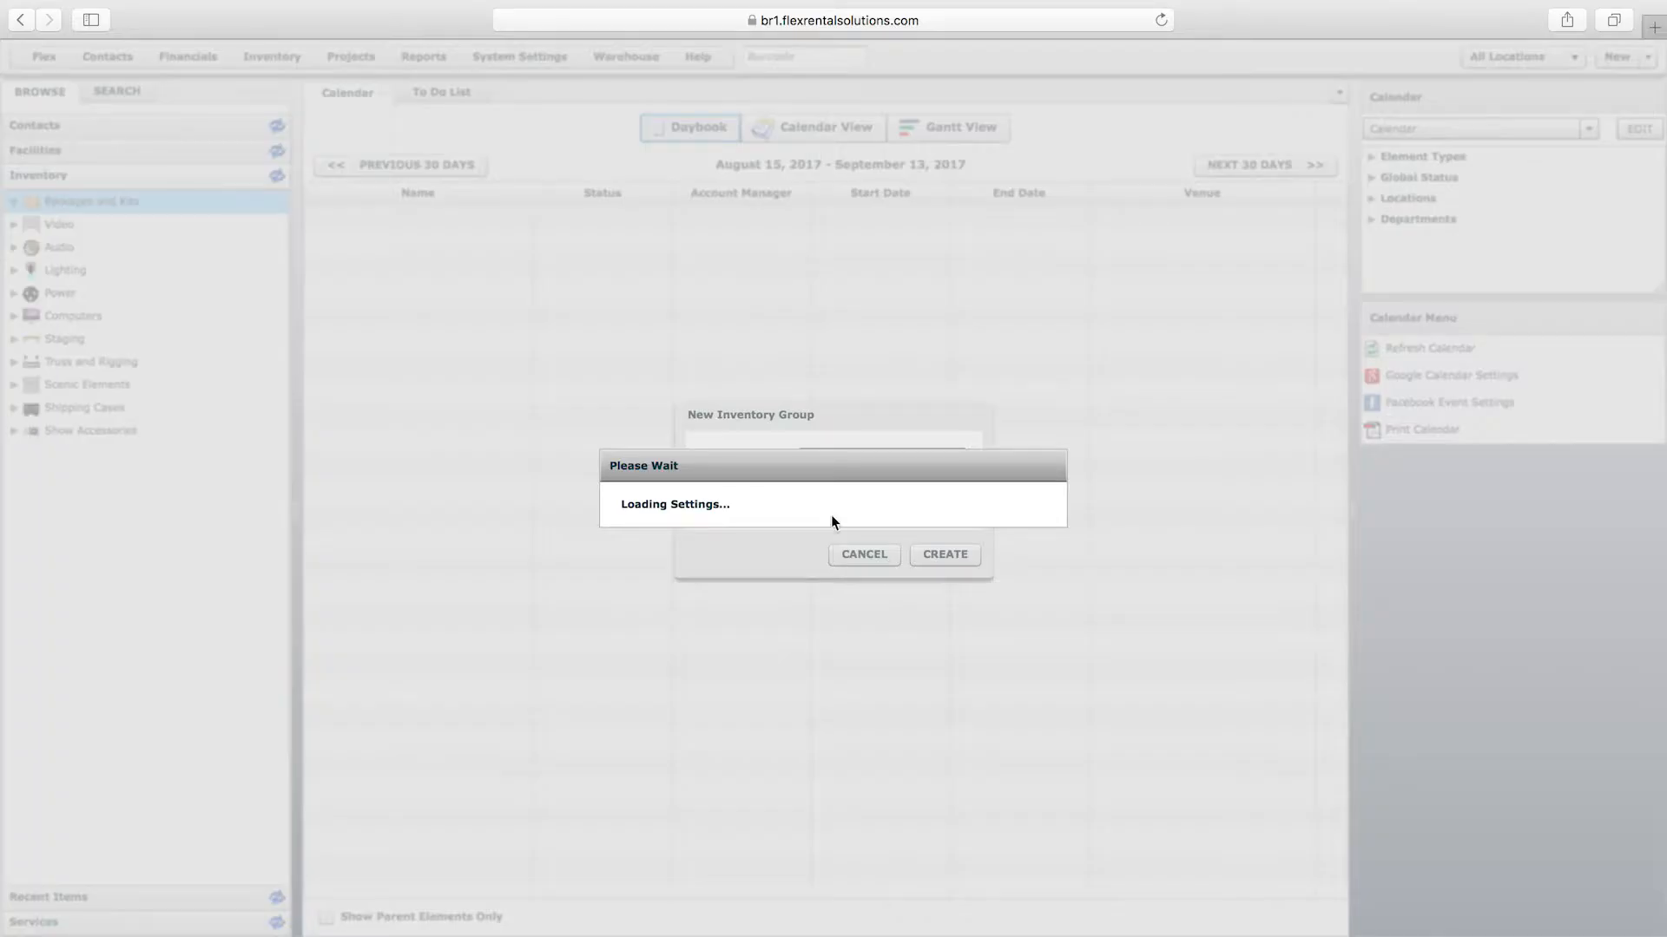
pyautogui.write('New Group')
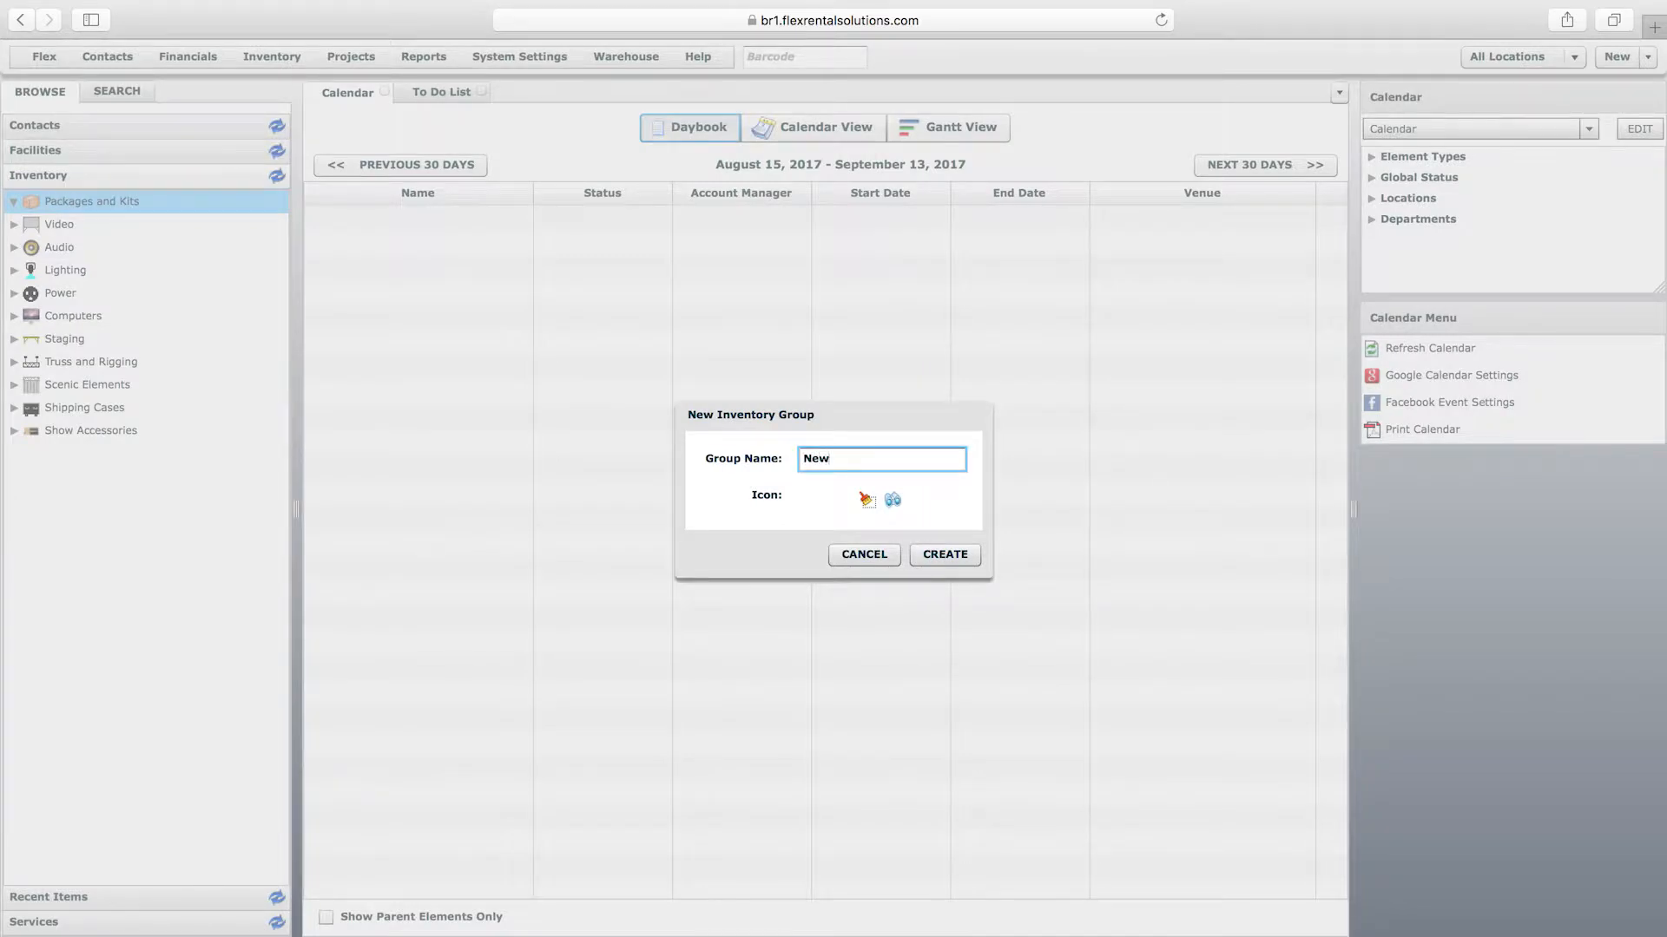
pyautogui.click(894, 502)
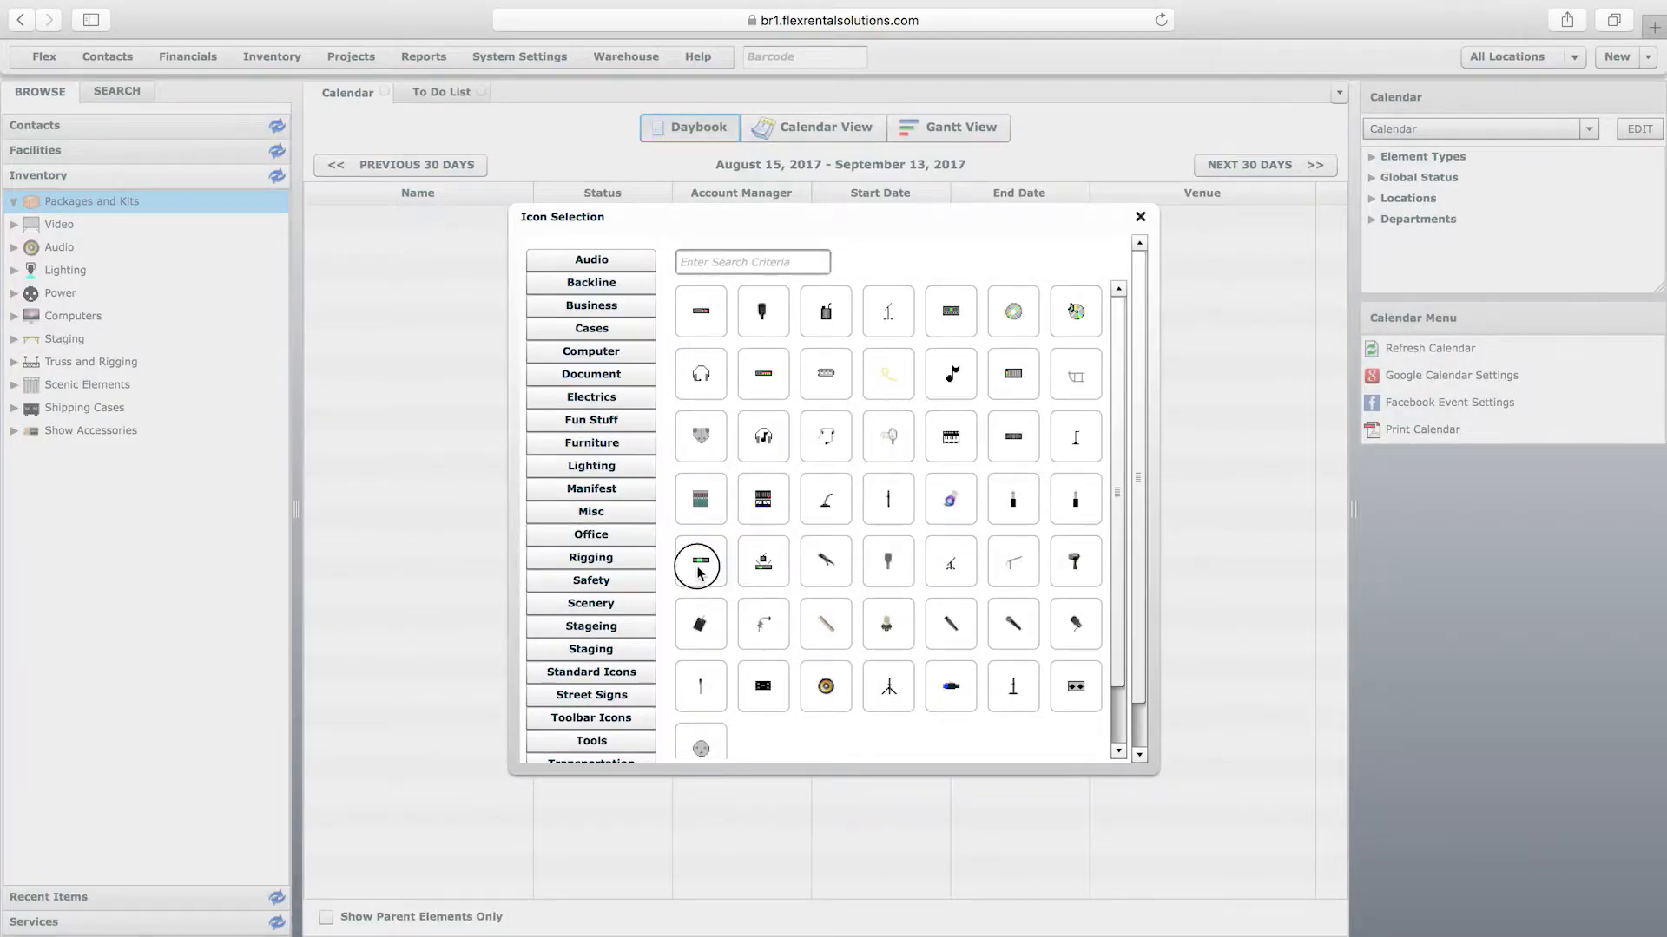
pyautogui.click(700, 564)
pyautogui.click(950, 554)
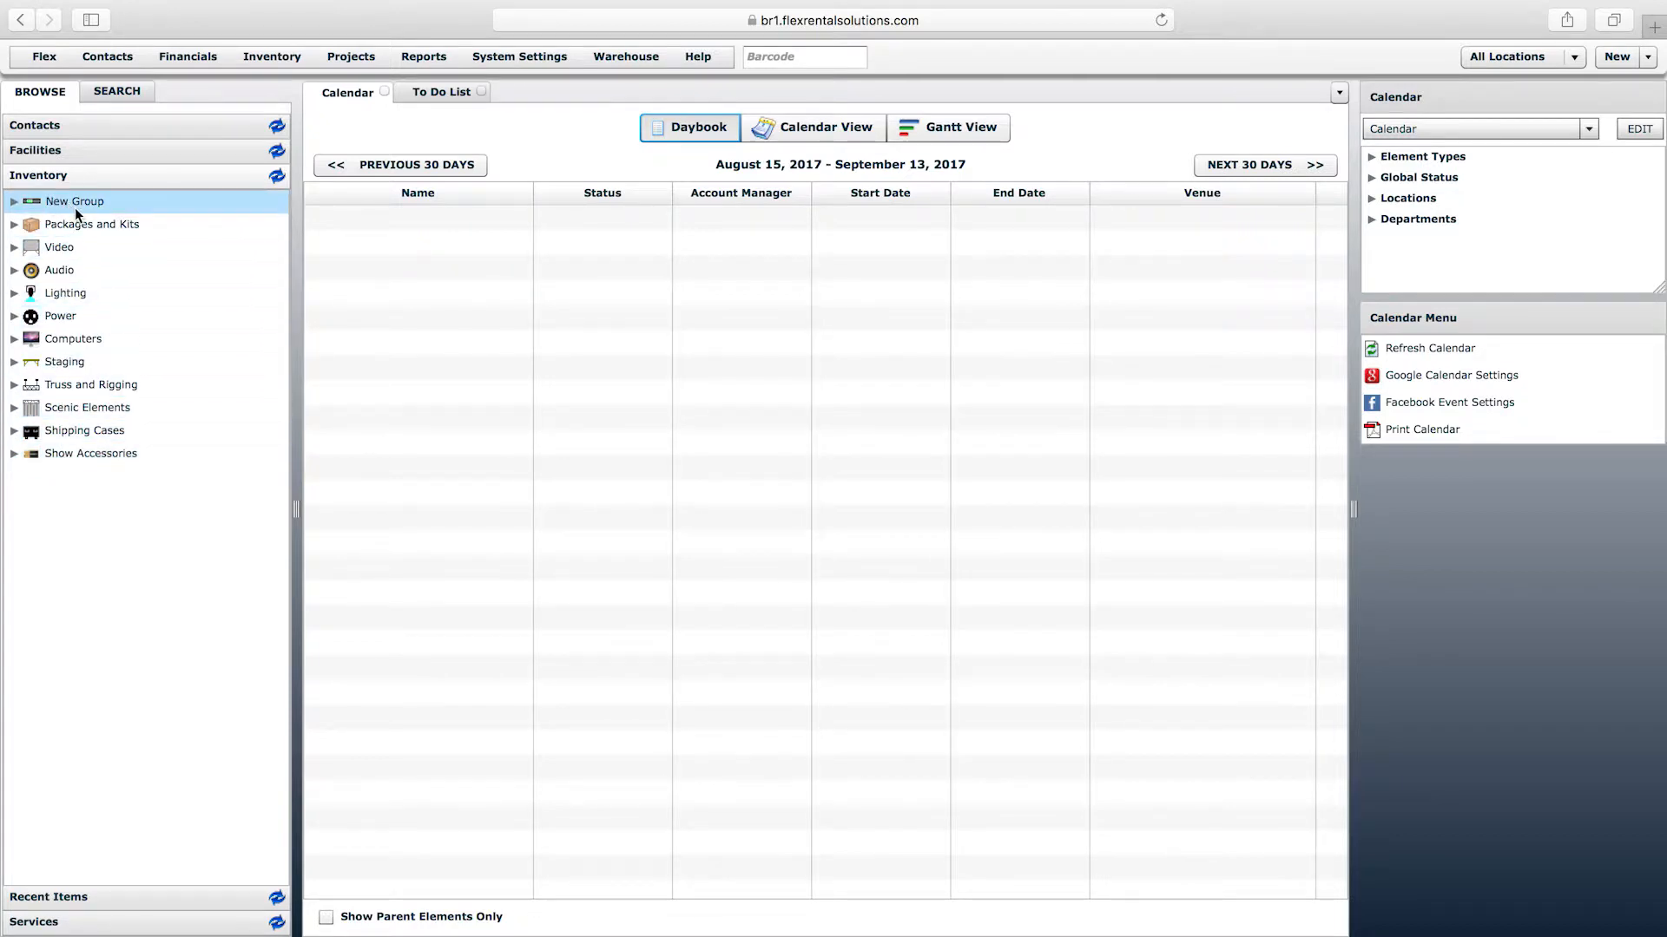
# Step: Move New Group directly below the Power group in the inventory tree
pyautogui.moveTo(63, 205); pyautogui.dragTo(61, 317)
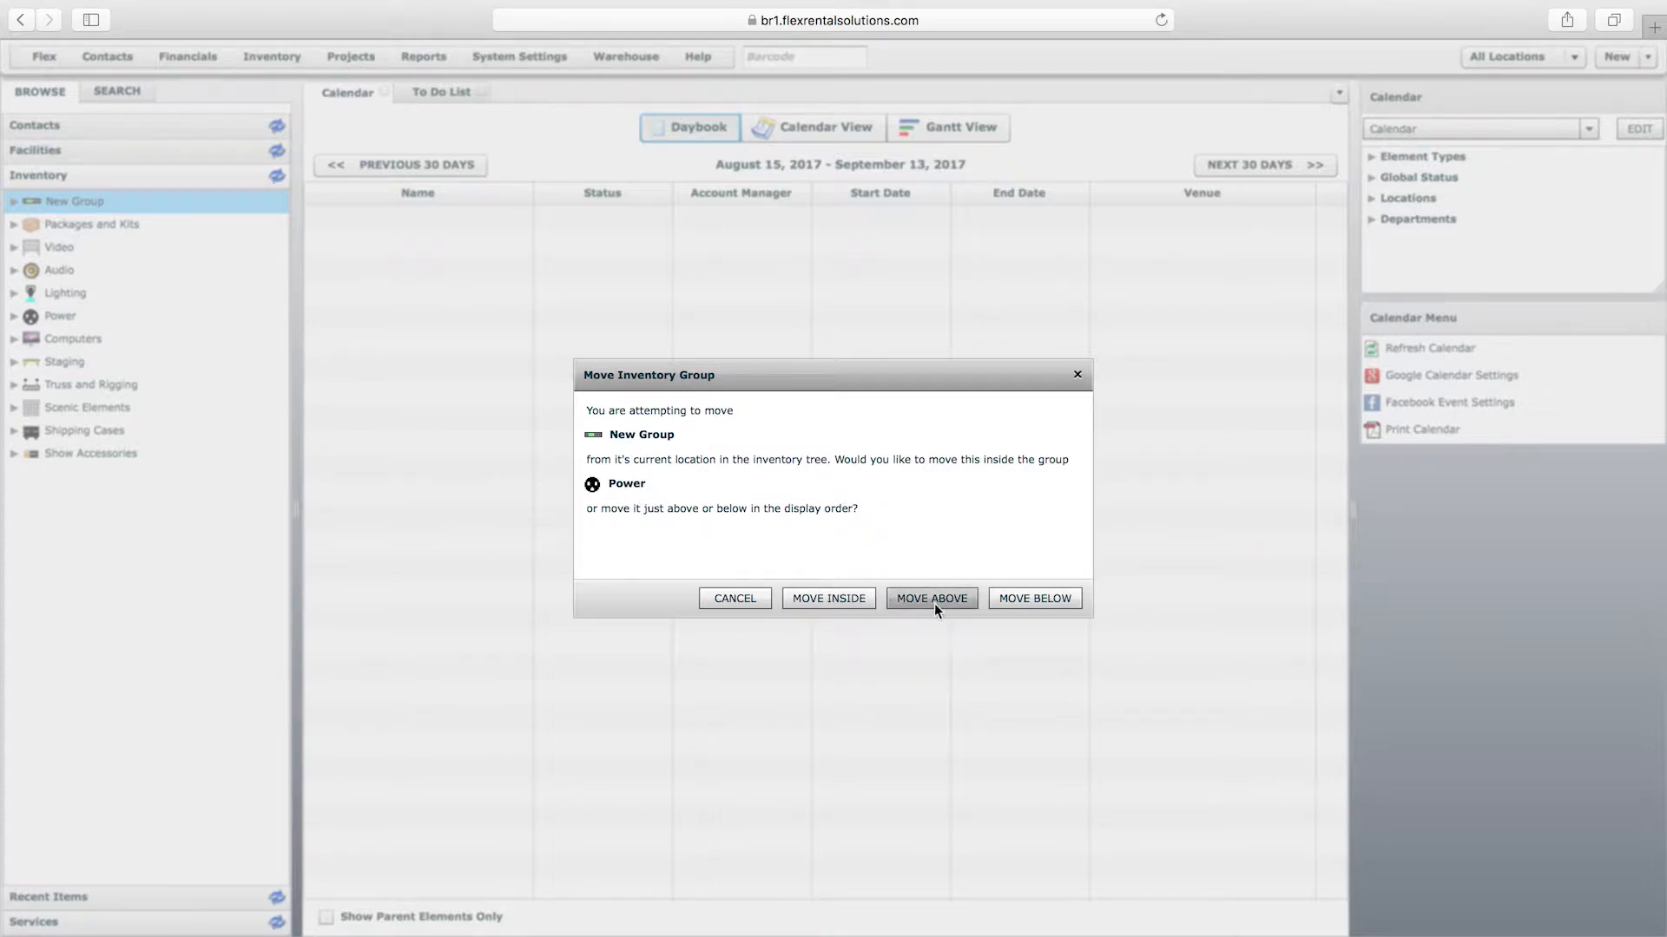
pyautogui.click(1057, 601)
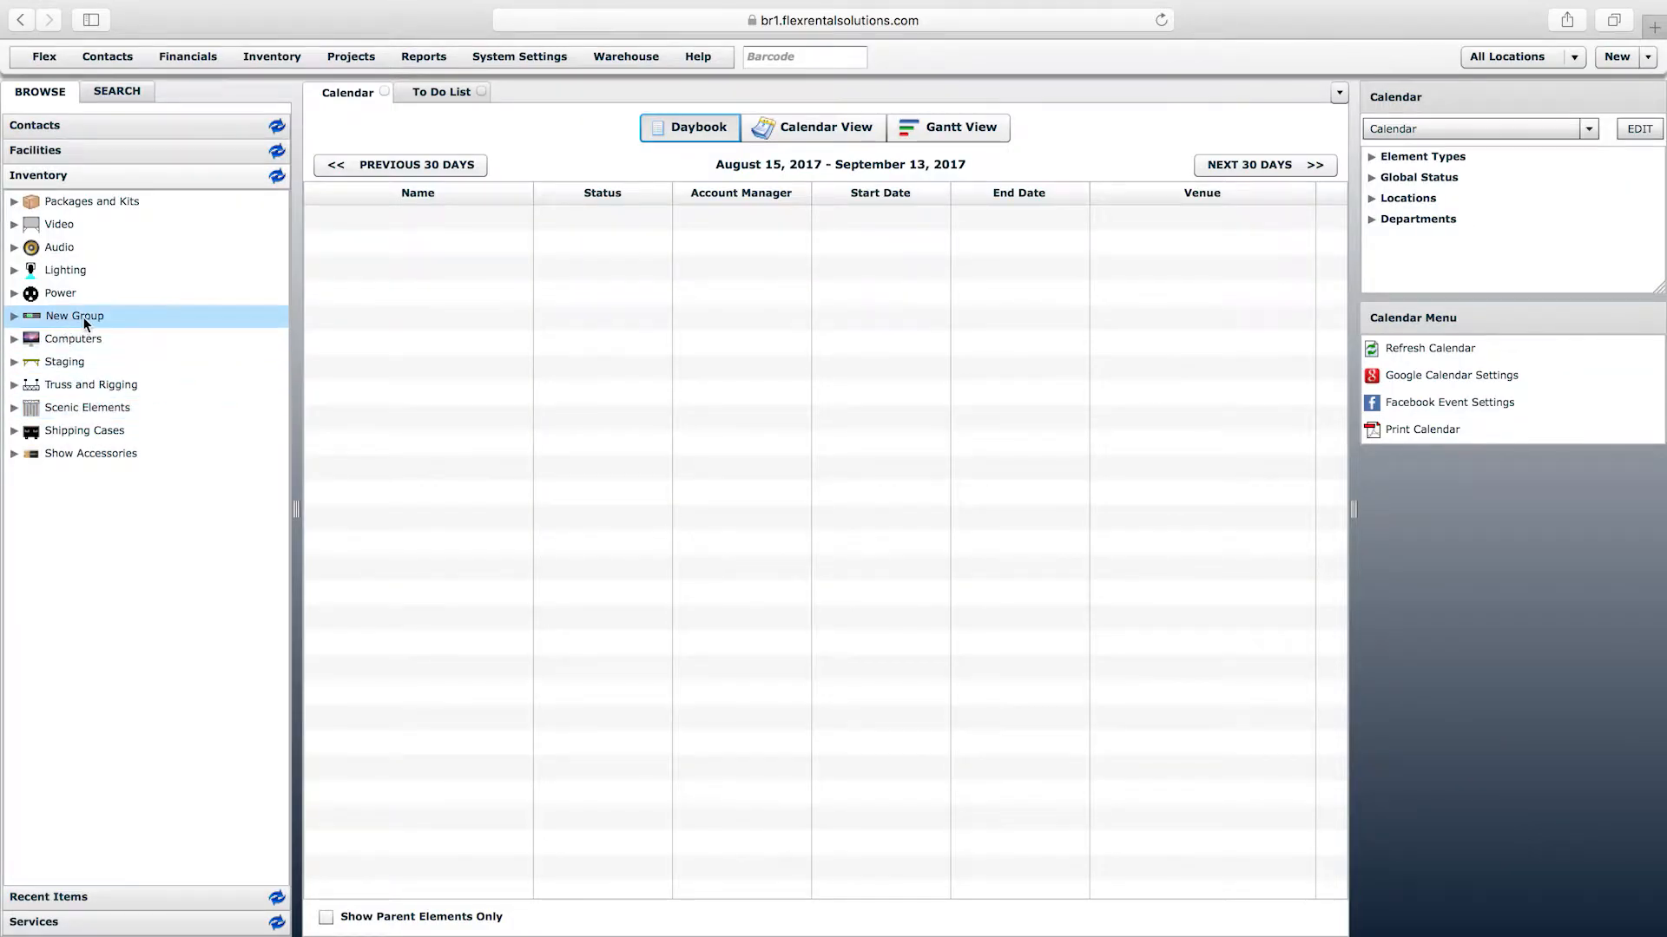
pyautogui.click(73, 319)
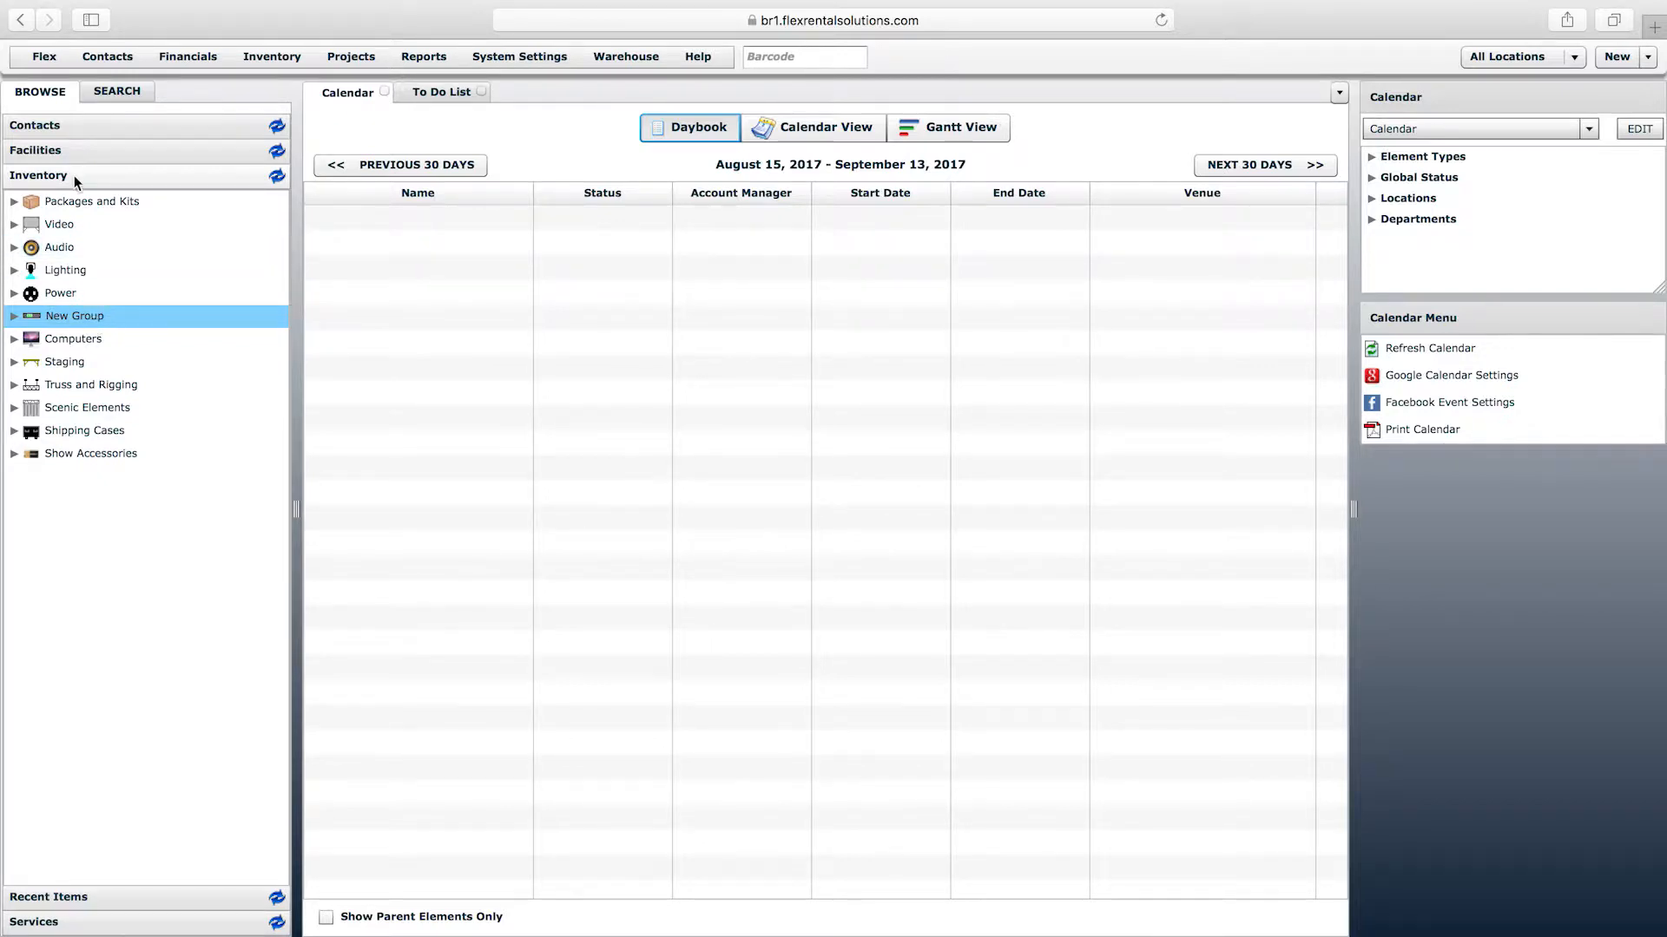
# Step: Add a child group named "Child Group" with the grey shield-like Audio icon to New Group, and expand New Group
pyautogui.click(88, 207)
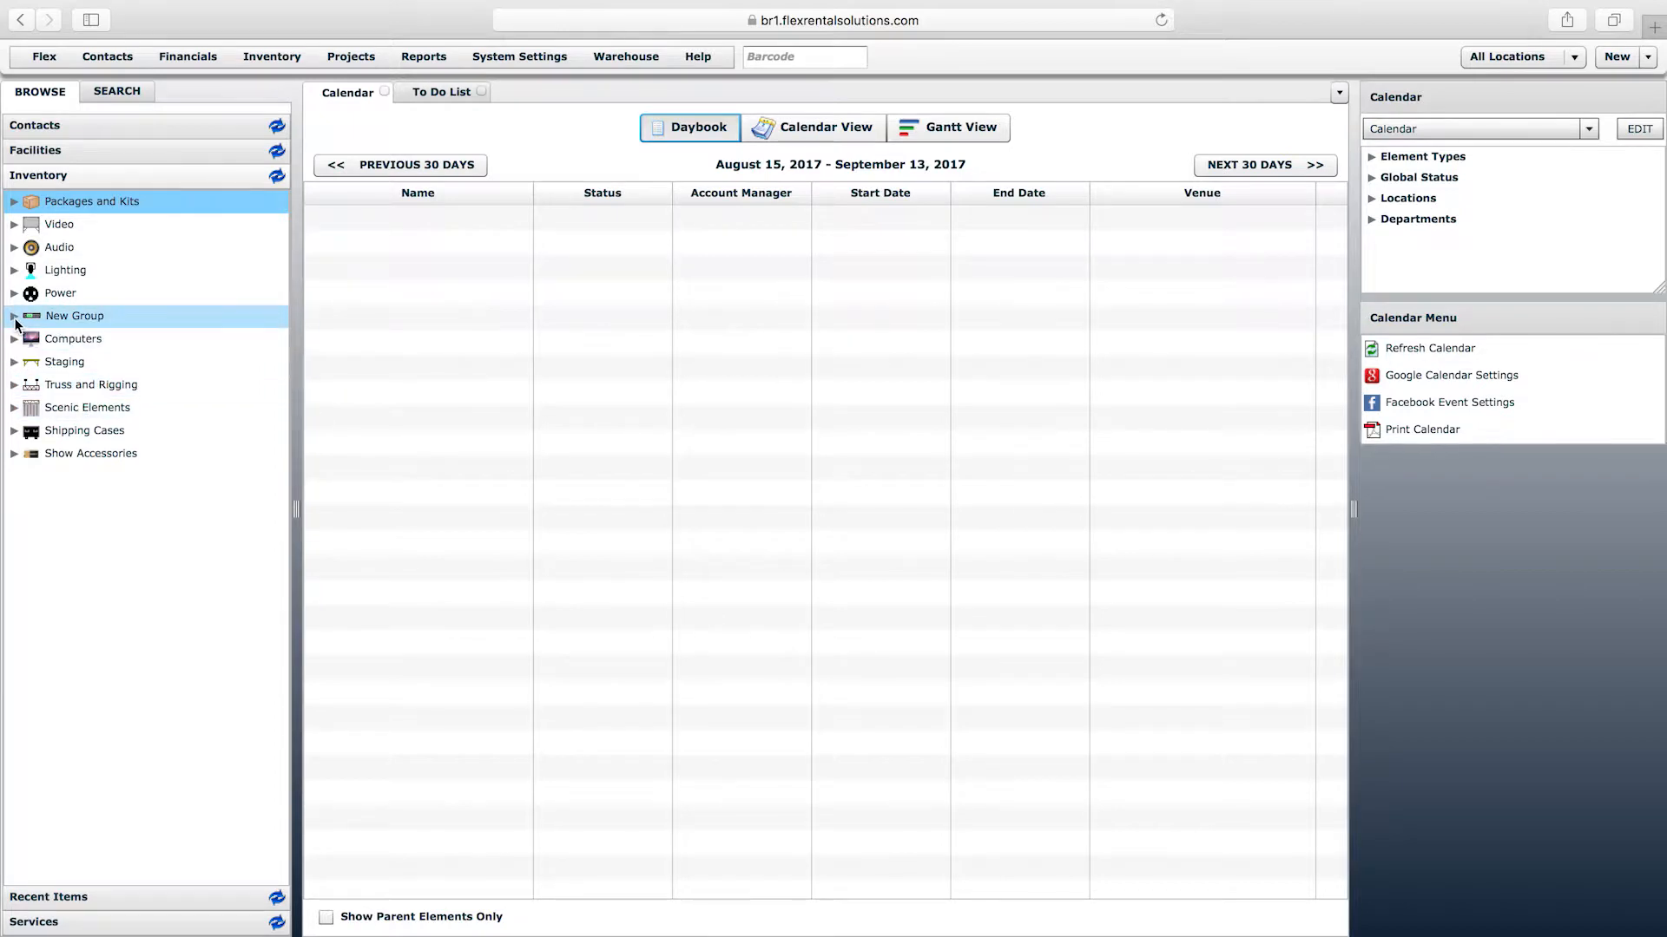
pyautogui.click(51, 322)
pyautogui.rightClick(77, 322)
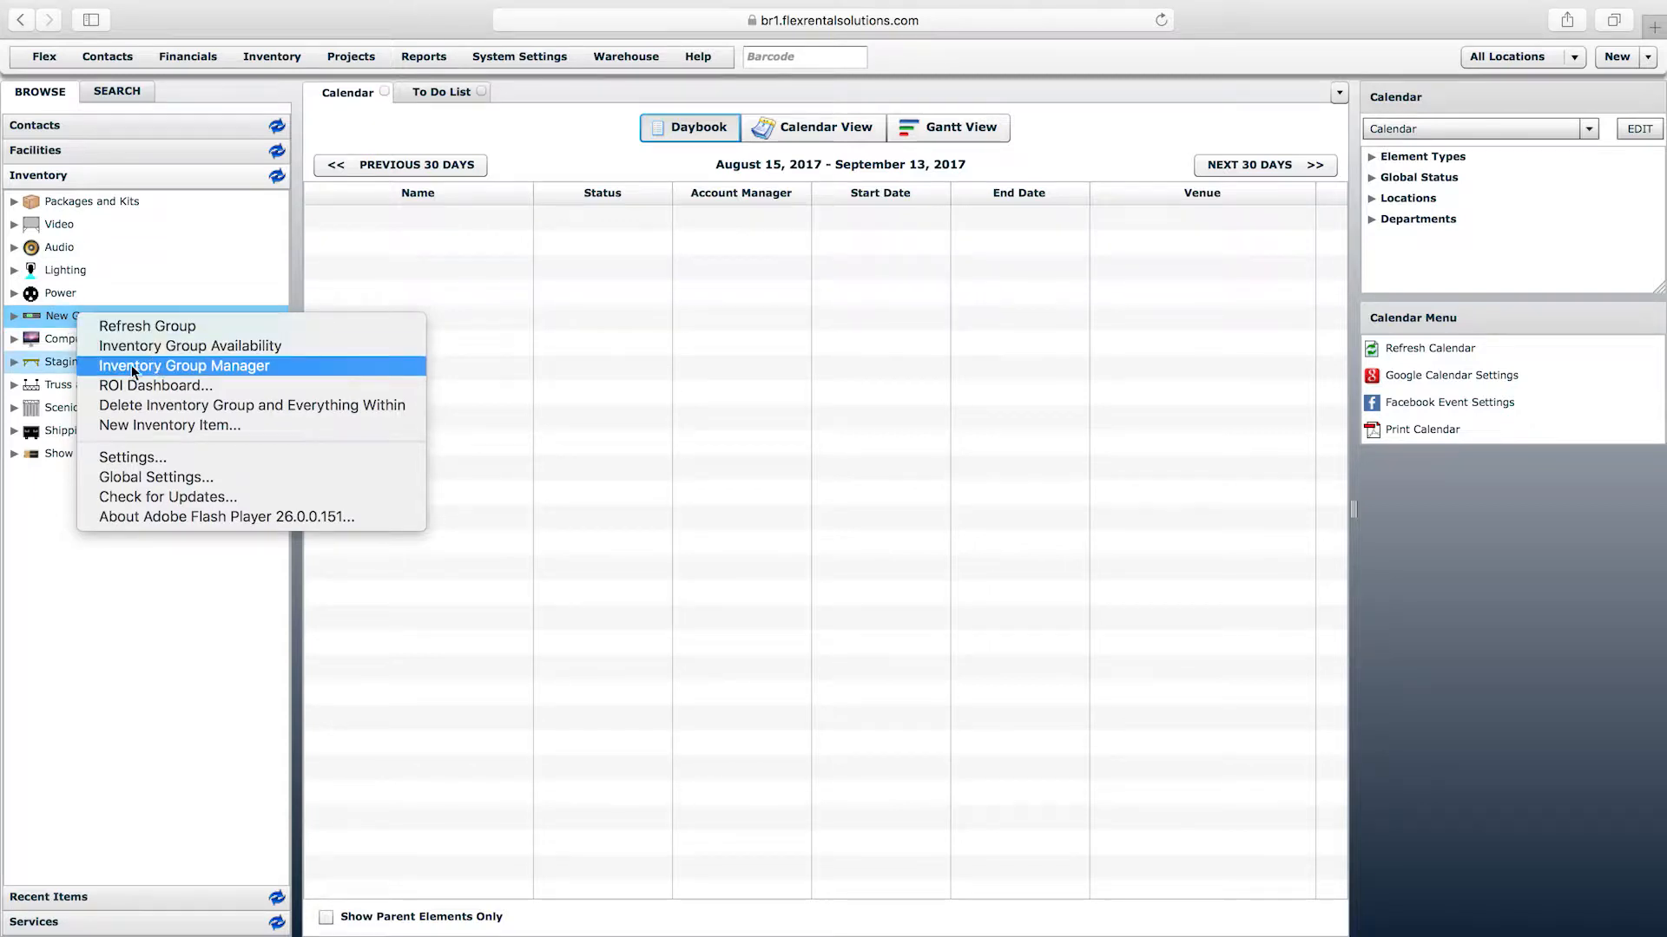
pyautogui.click(185, 365)
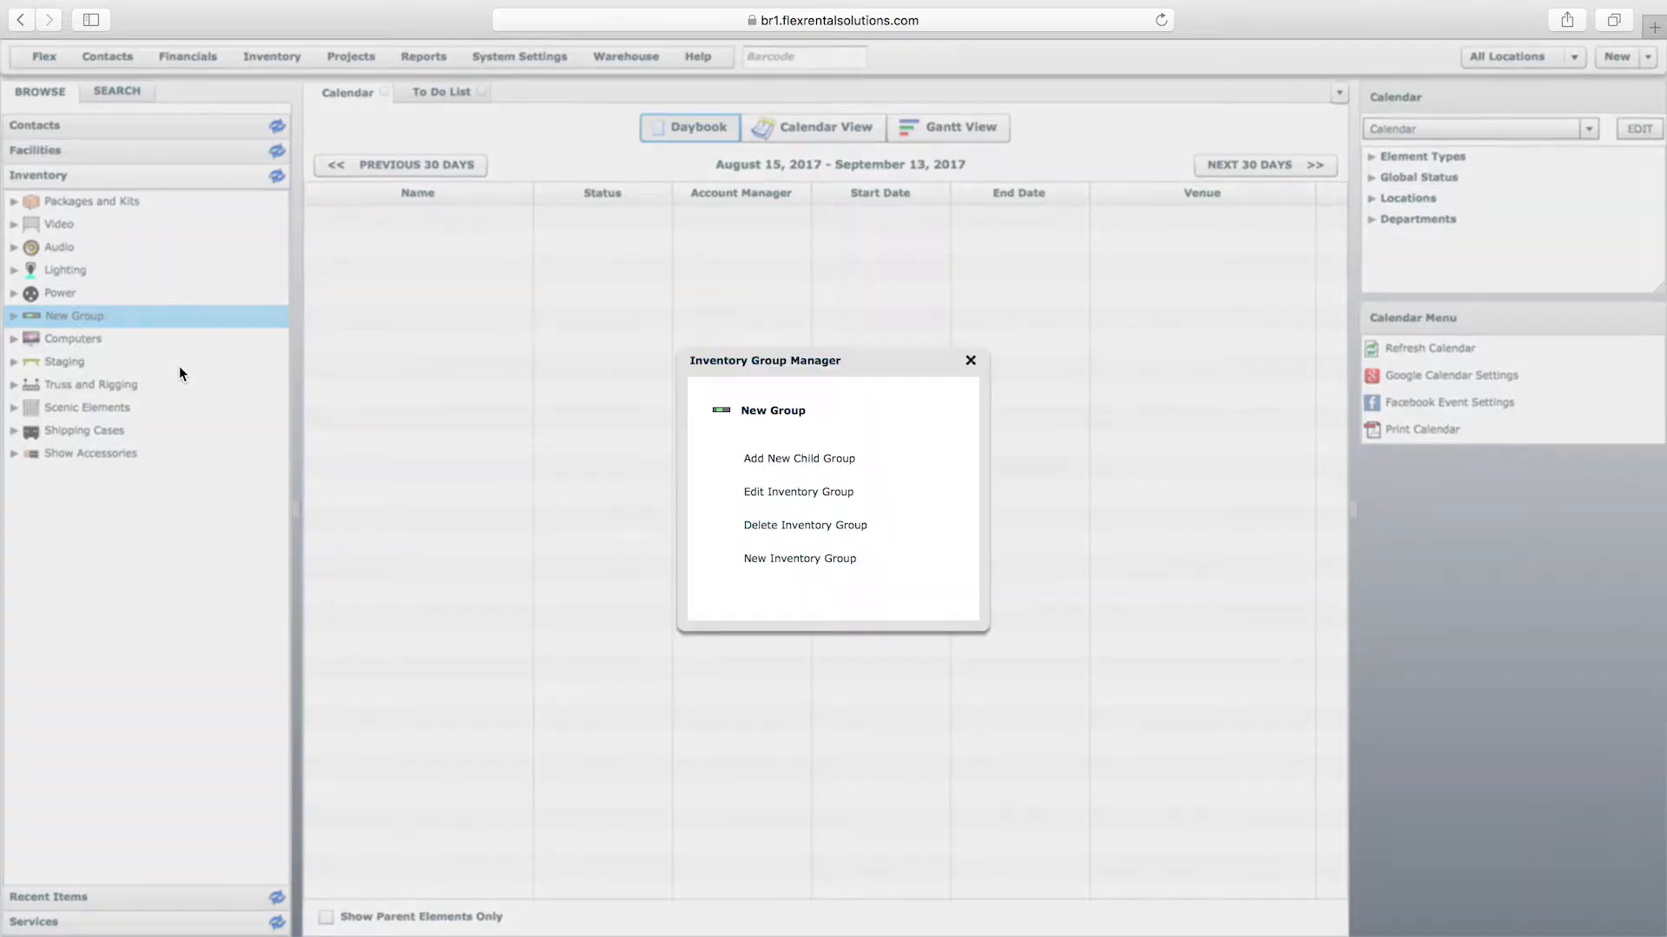
pyautogui.click(764, 460)
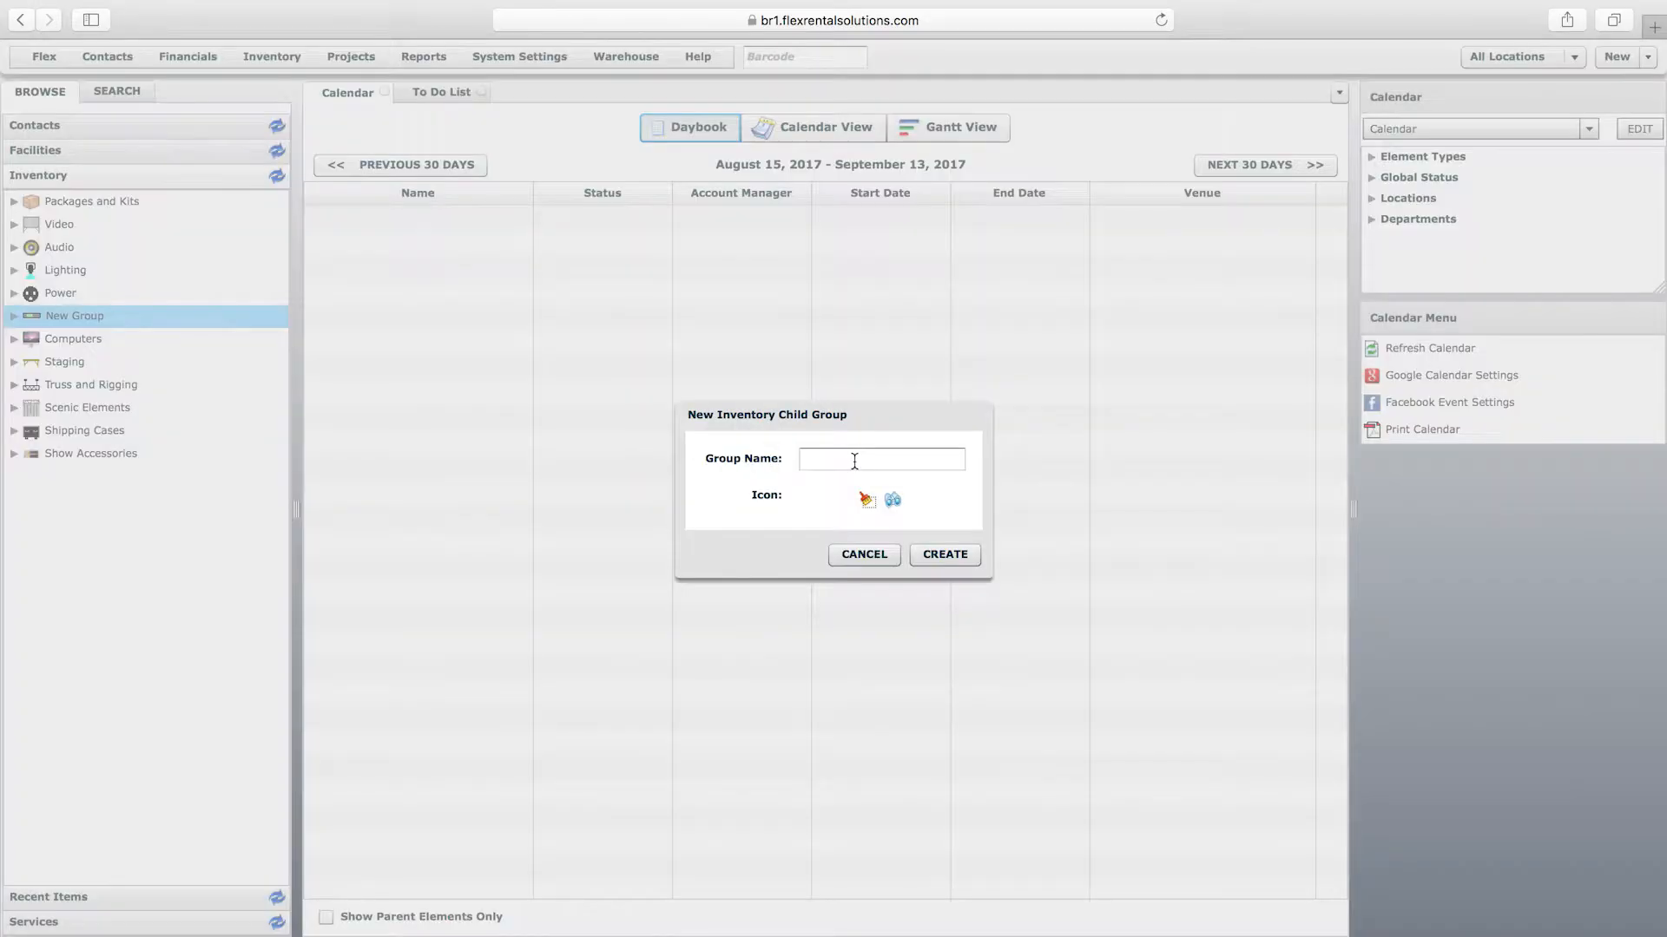
pyautogui.click(854, 461)
pyautogui.write('Child Group')
pyautogui.click(890, 500)
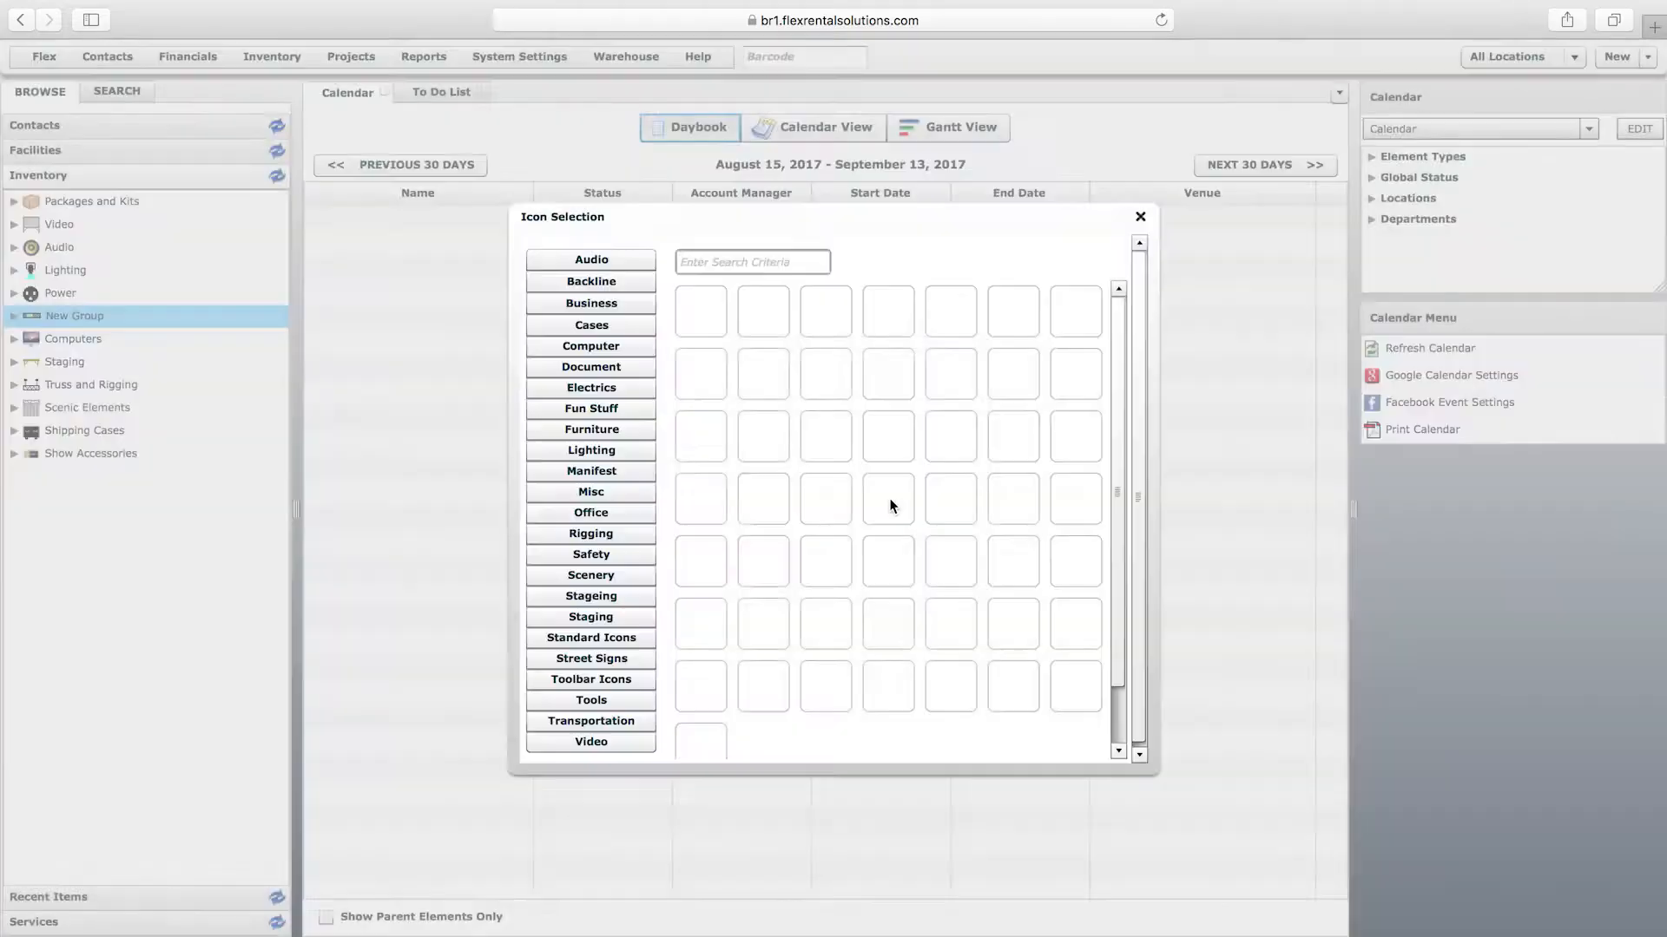
pyautogui.click(703, 438)
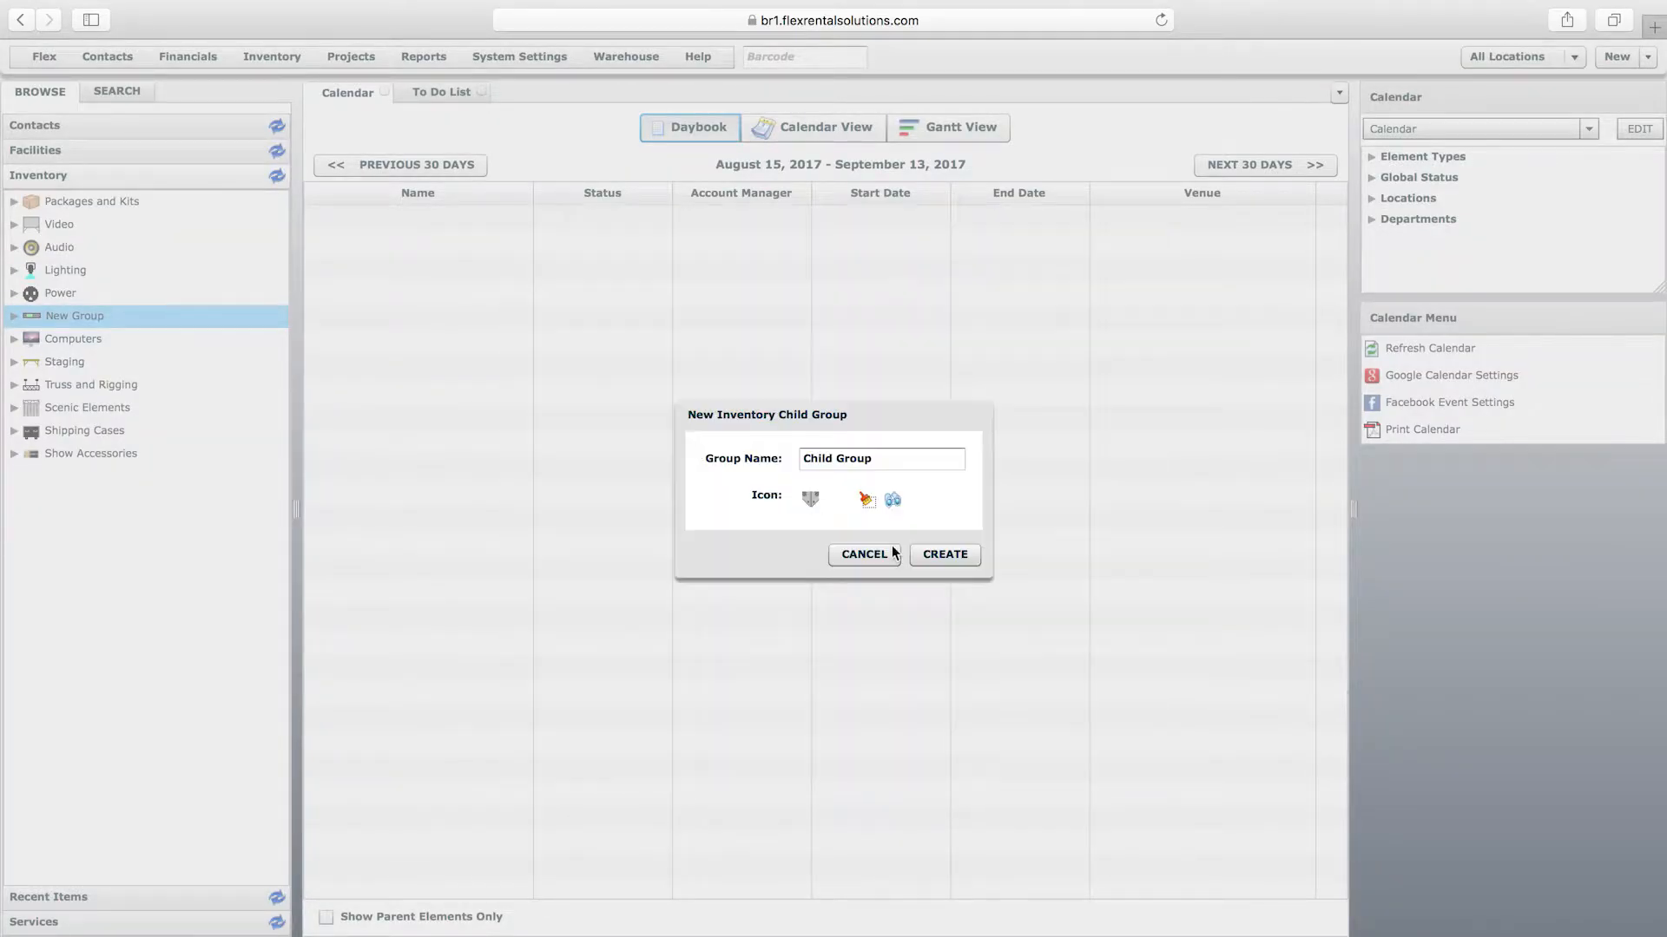
pyautogui.click(937, 556)
pyautogui.click(15, 317)
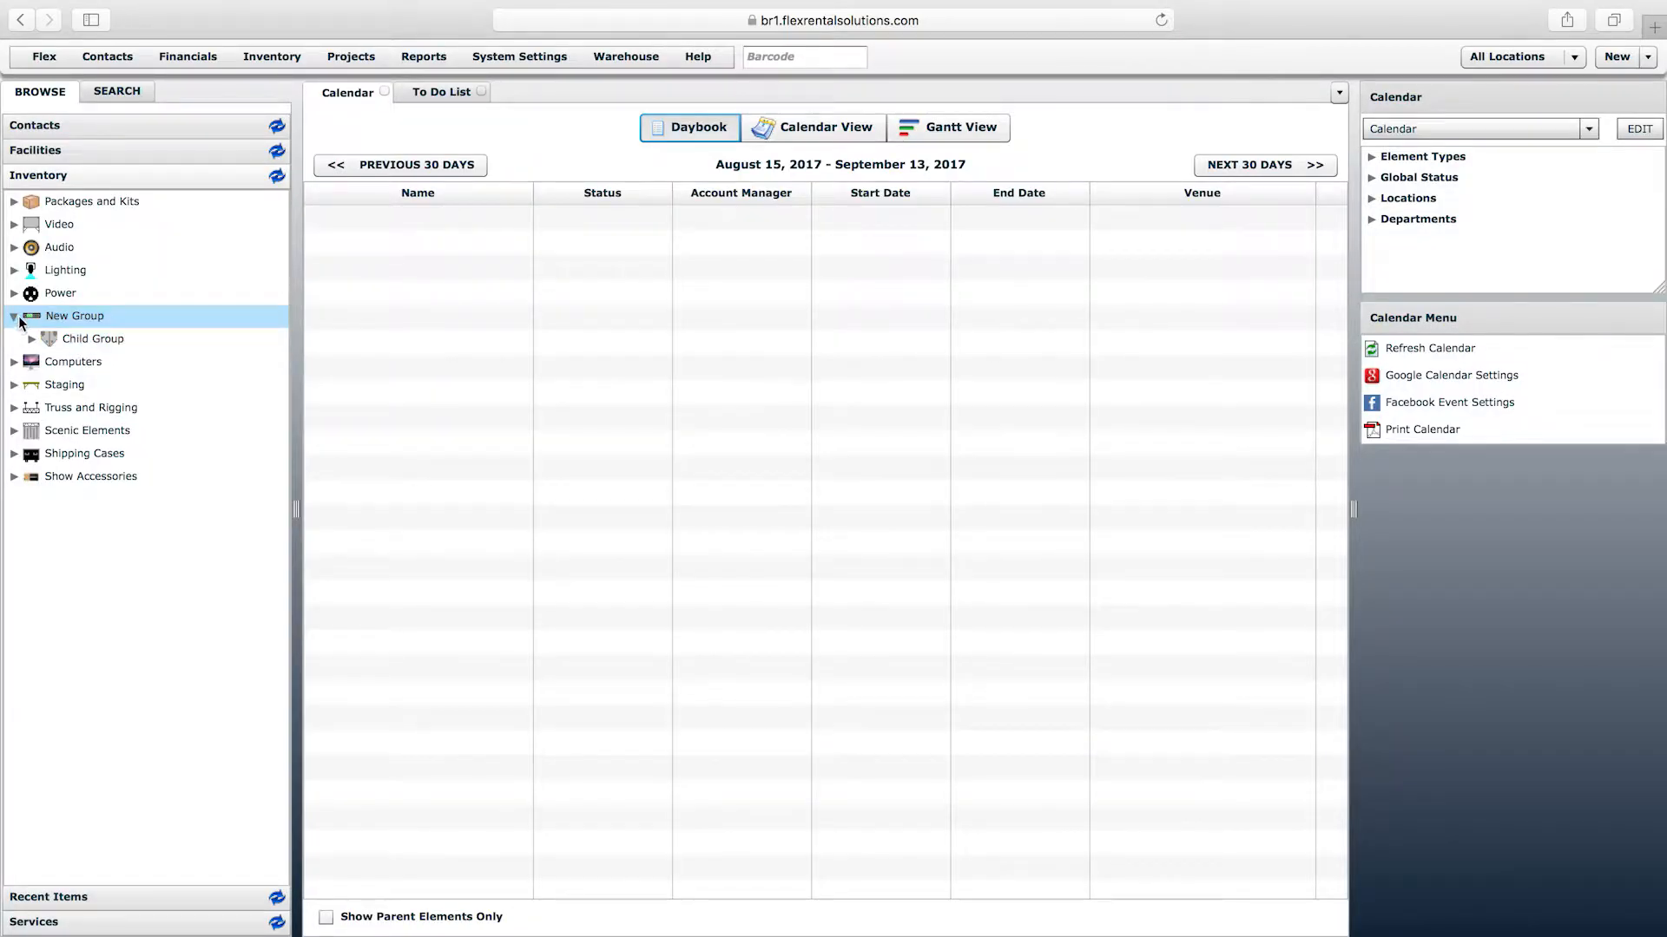
pyautogui.click(20, 318)
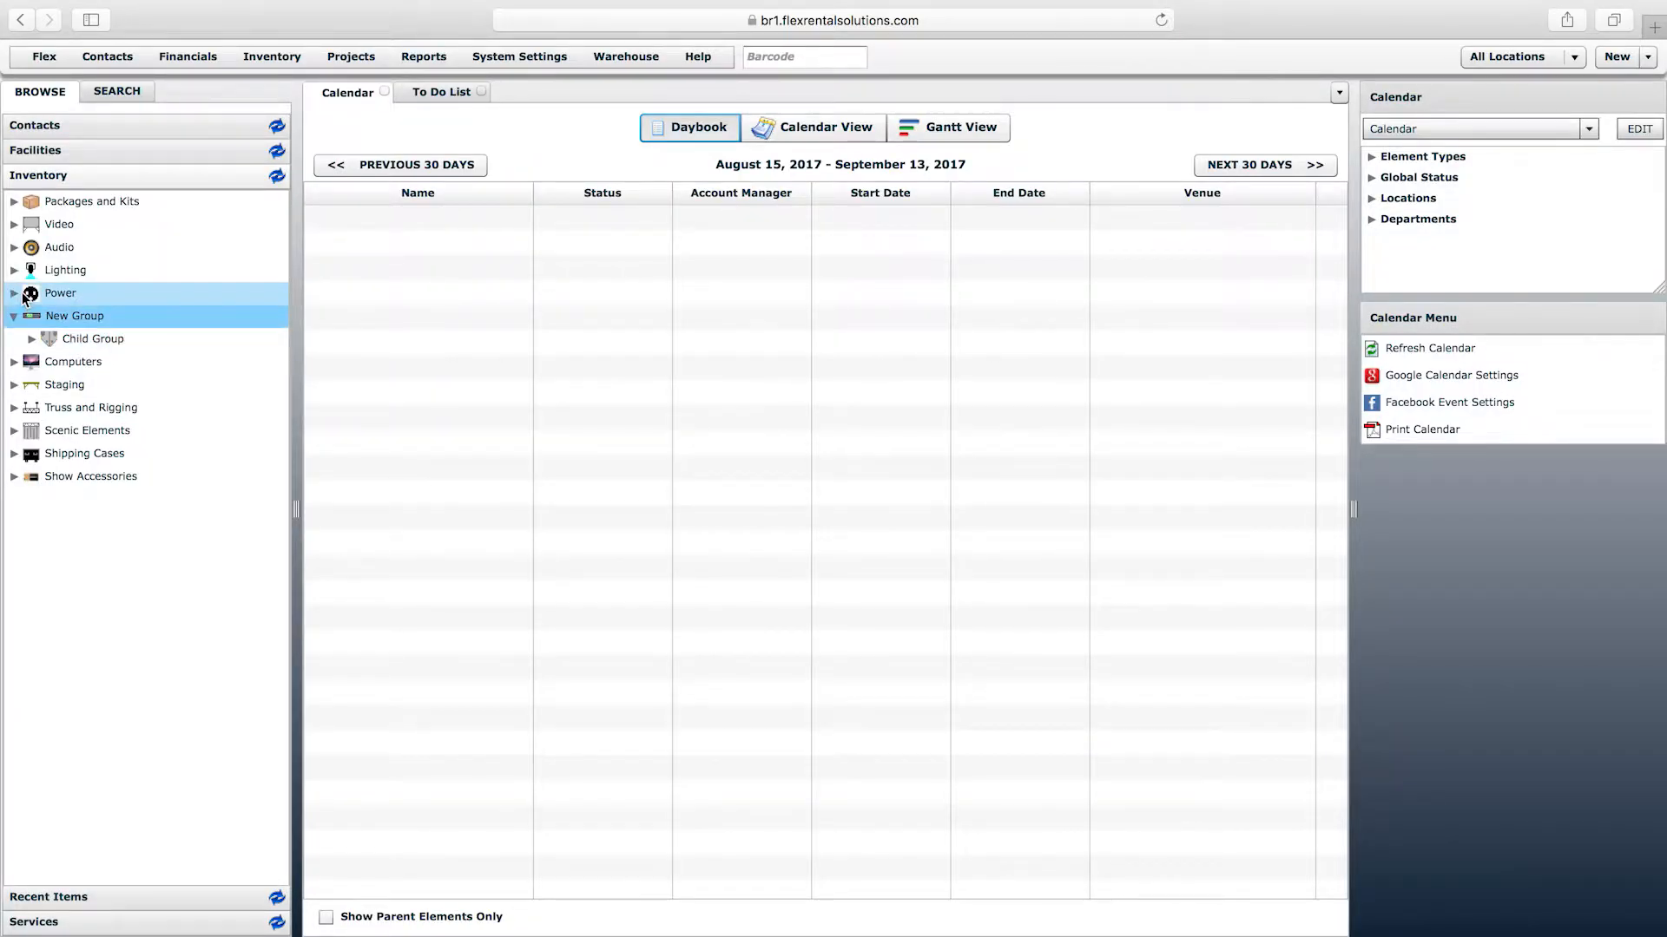
# Step: Expand the Computers group and move its Monitors subgroup inside New Group
pyautogui.click(14, 362)
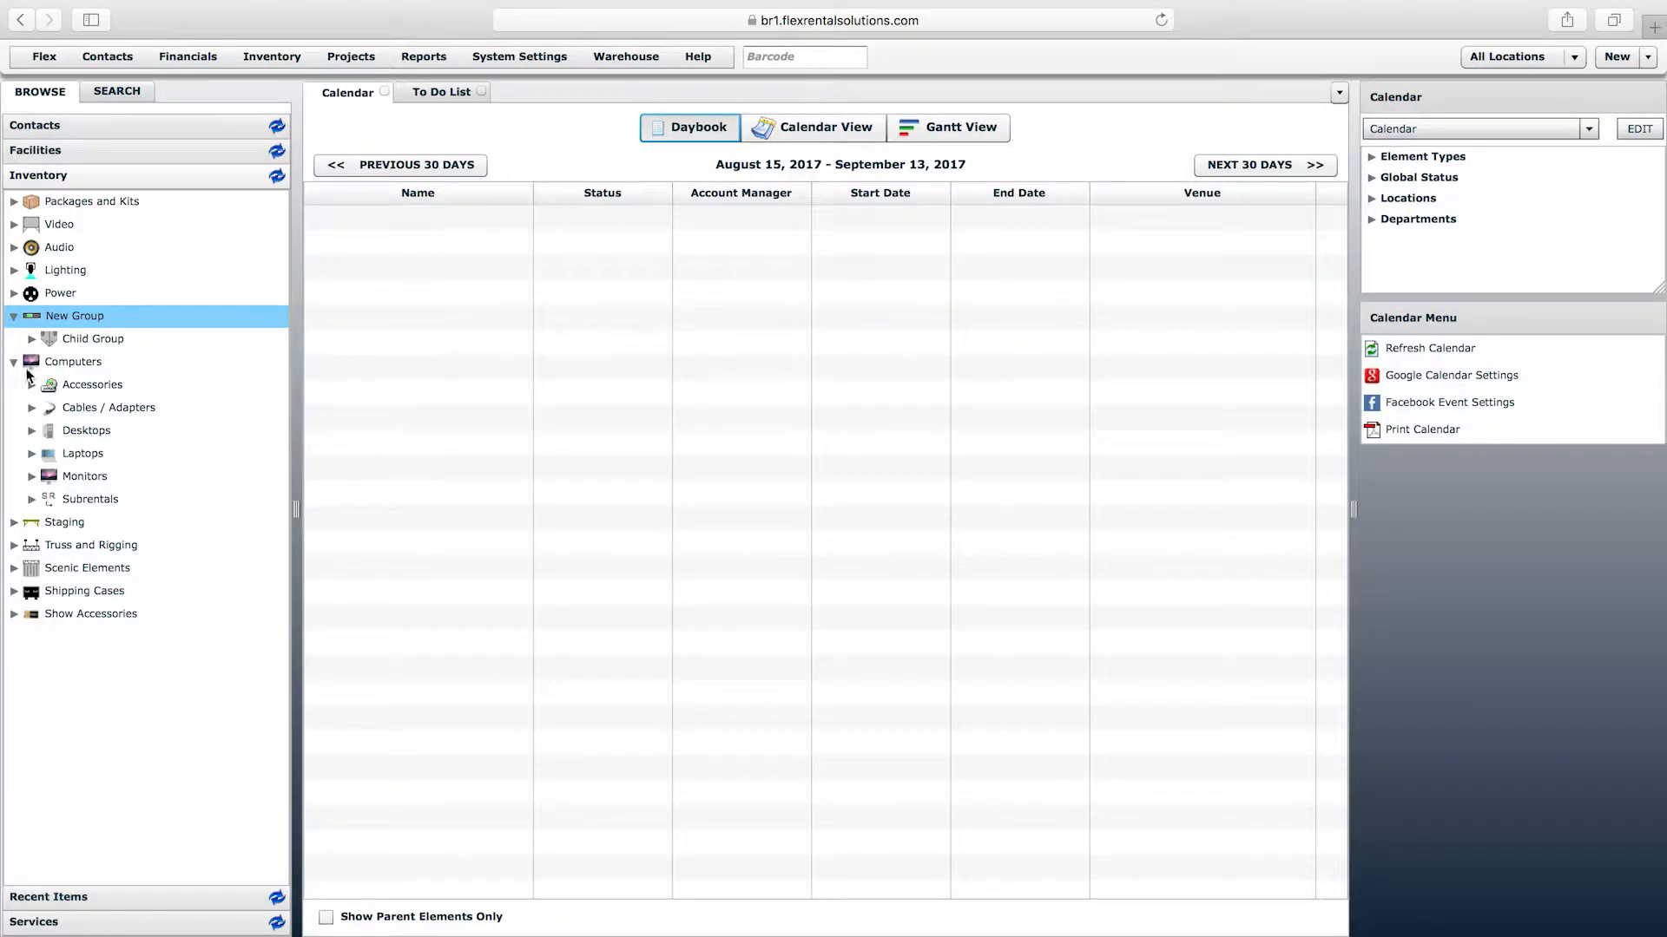
pyautogui.moveTo(82, 476); pyautogui.dragTo(78, 318)
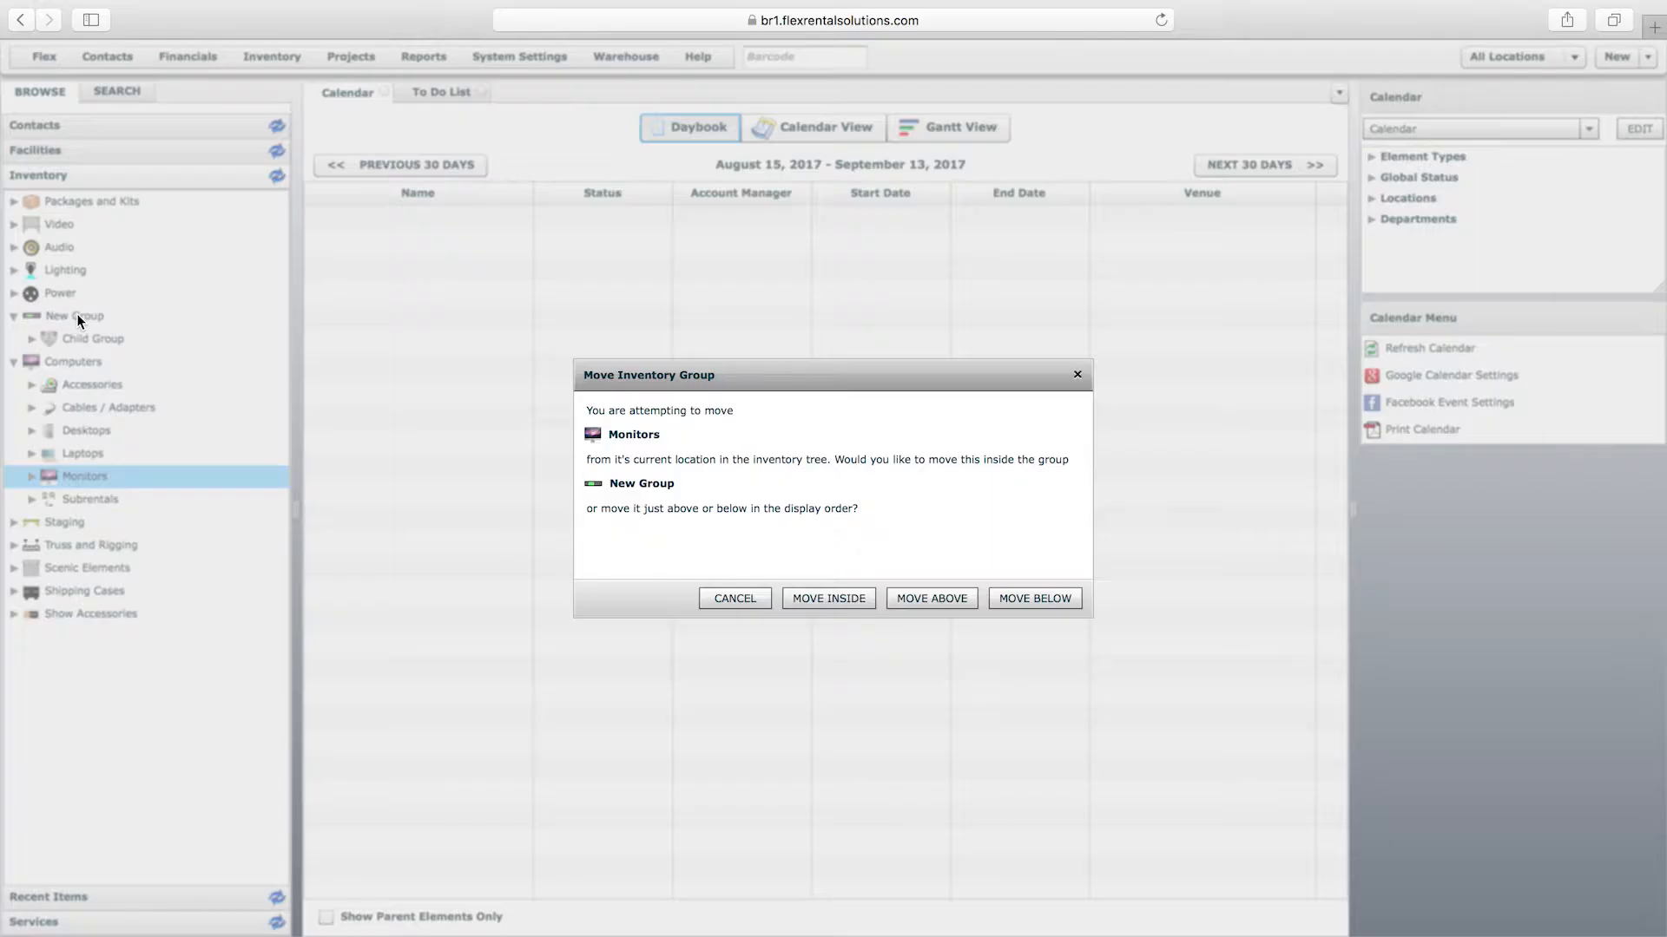
pyautogui.click(824, 598)
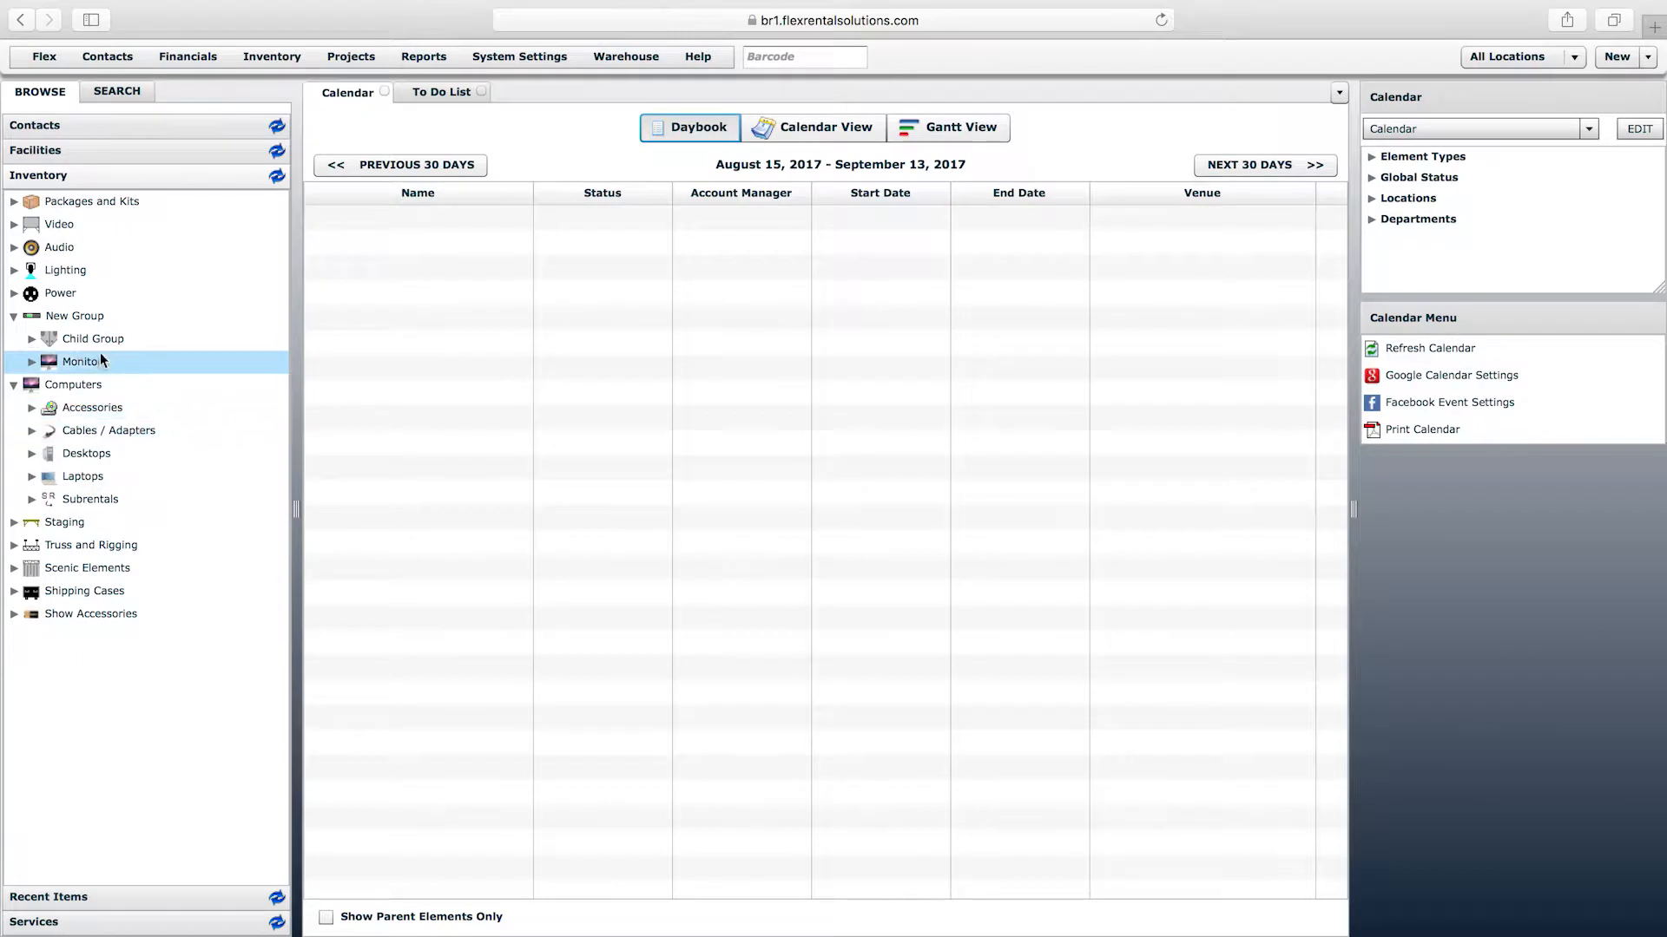
# Step: Move the Monitors group back inside Computers and place it directly above Subrentals
pyautogui.moveTo(81, 371); pyautogui.dragTo(77, 393)
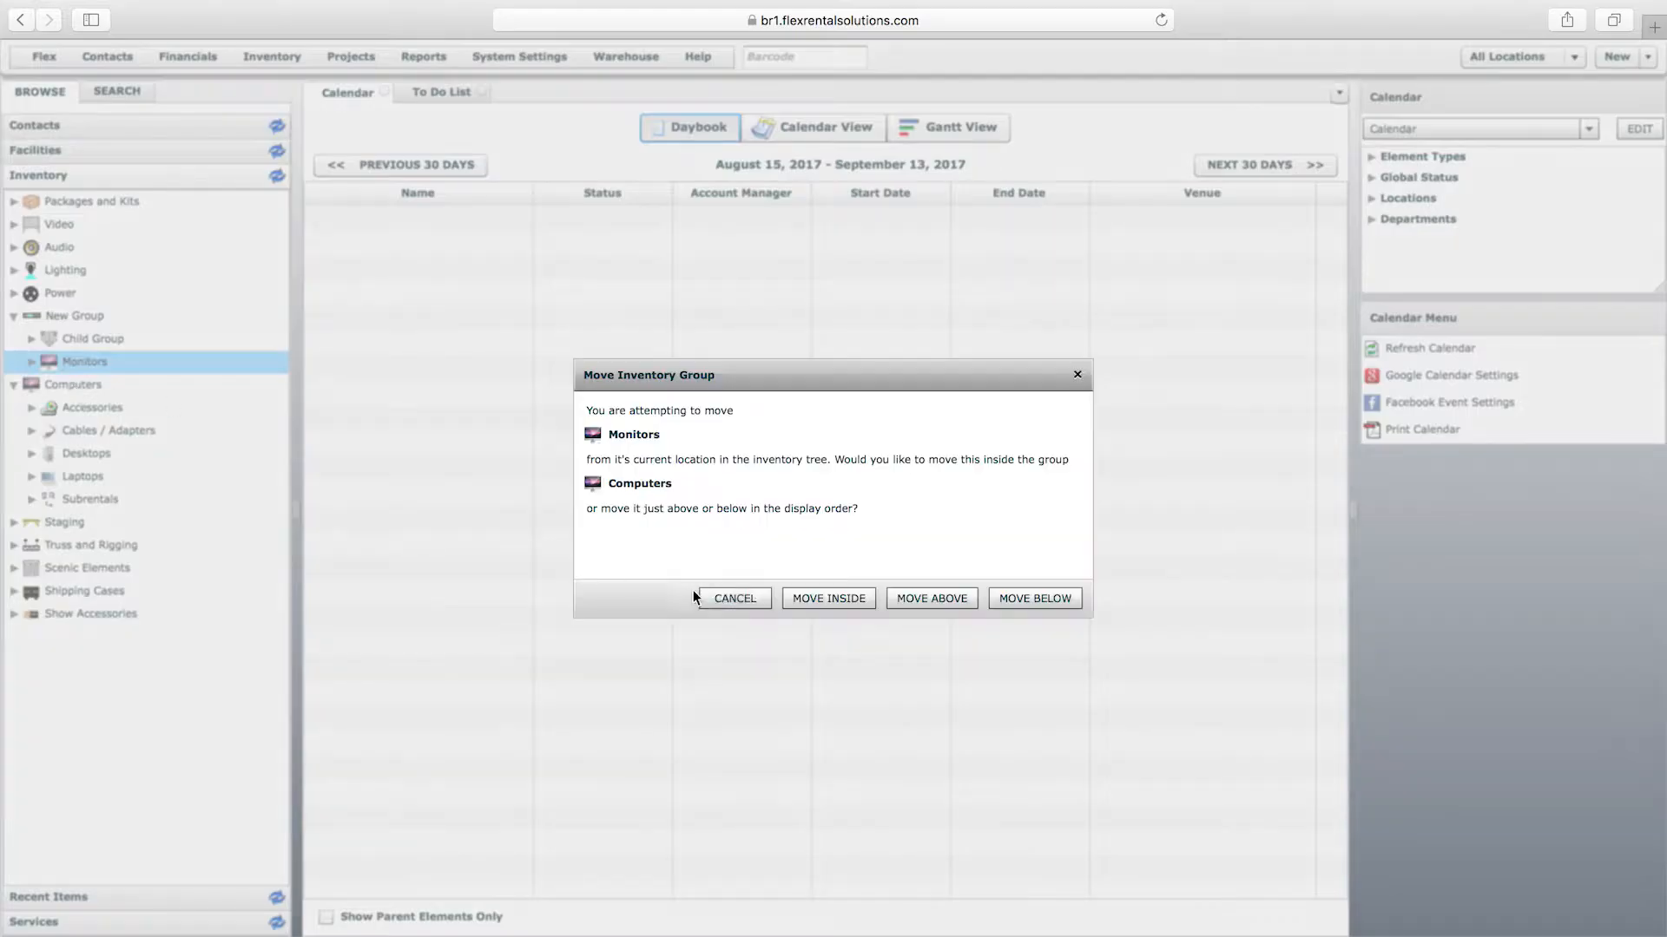
pyautogui.click(825, 597)
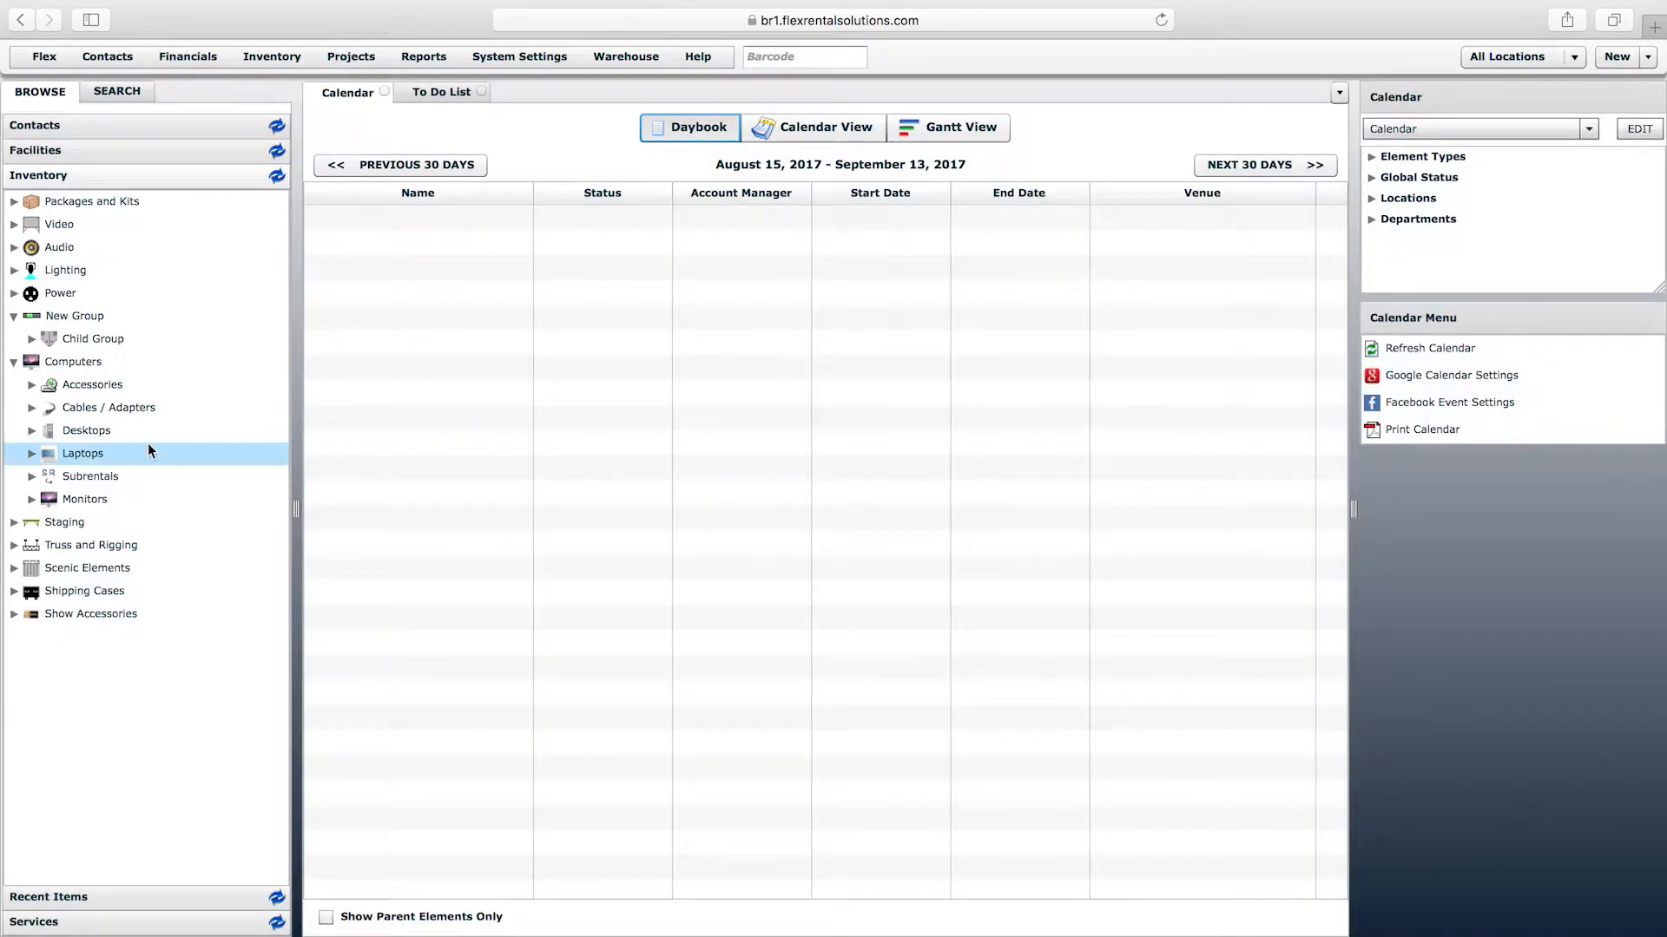
pyautogui.click(88, 502)
pyautogui.moveTo(91, 507); pyautogui.dragTo(88, 477)
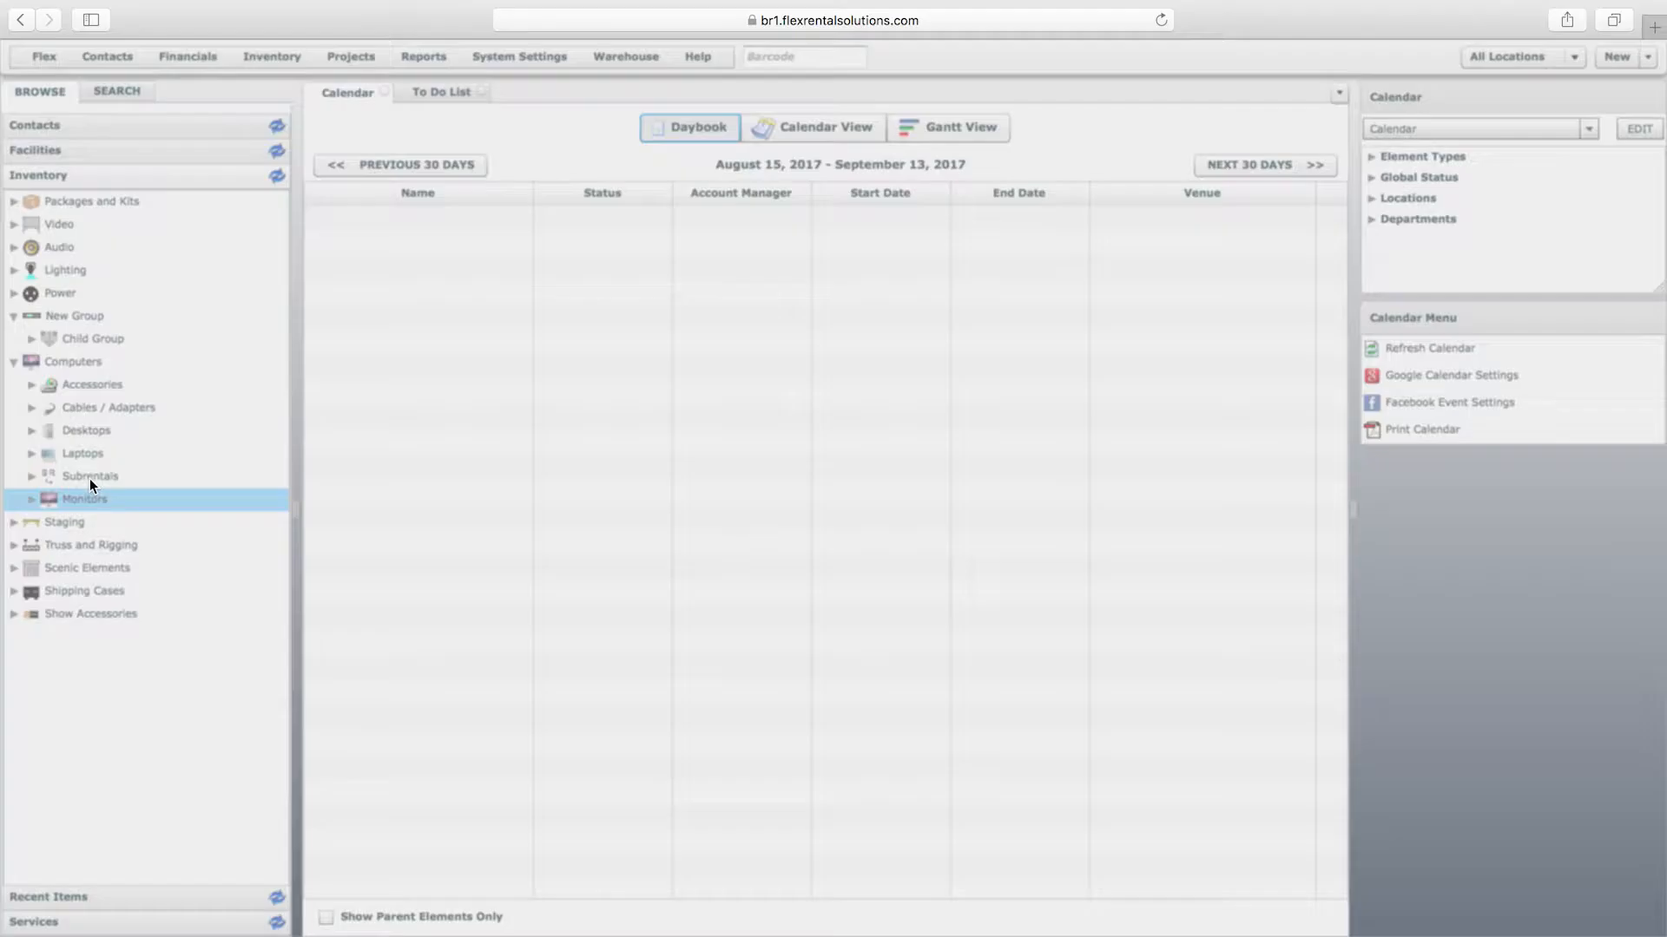
pyautogui.click(958, 599)
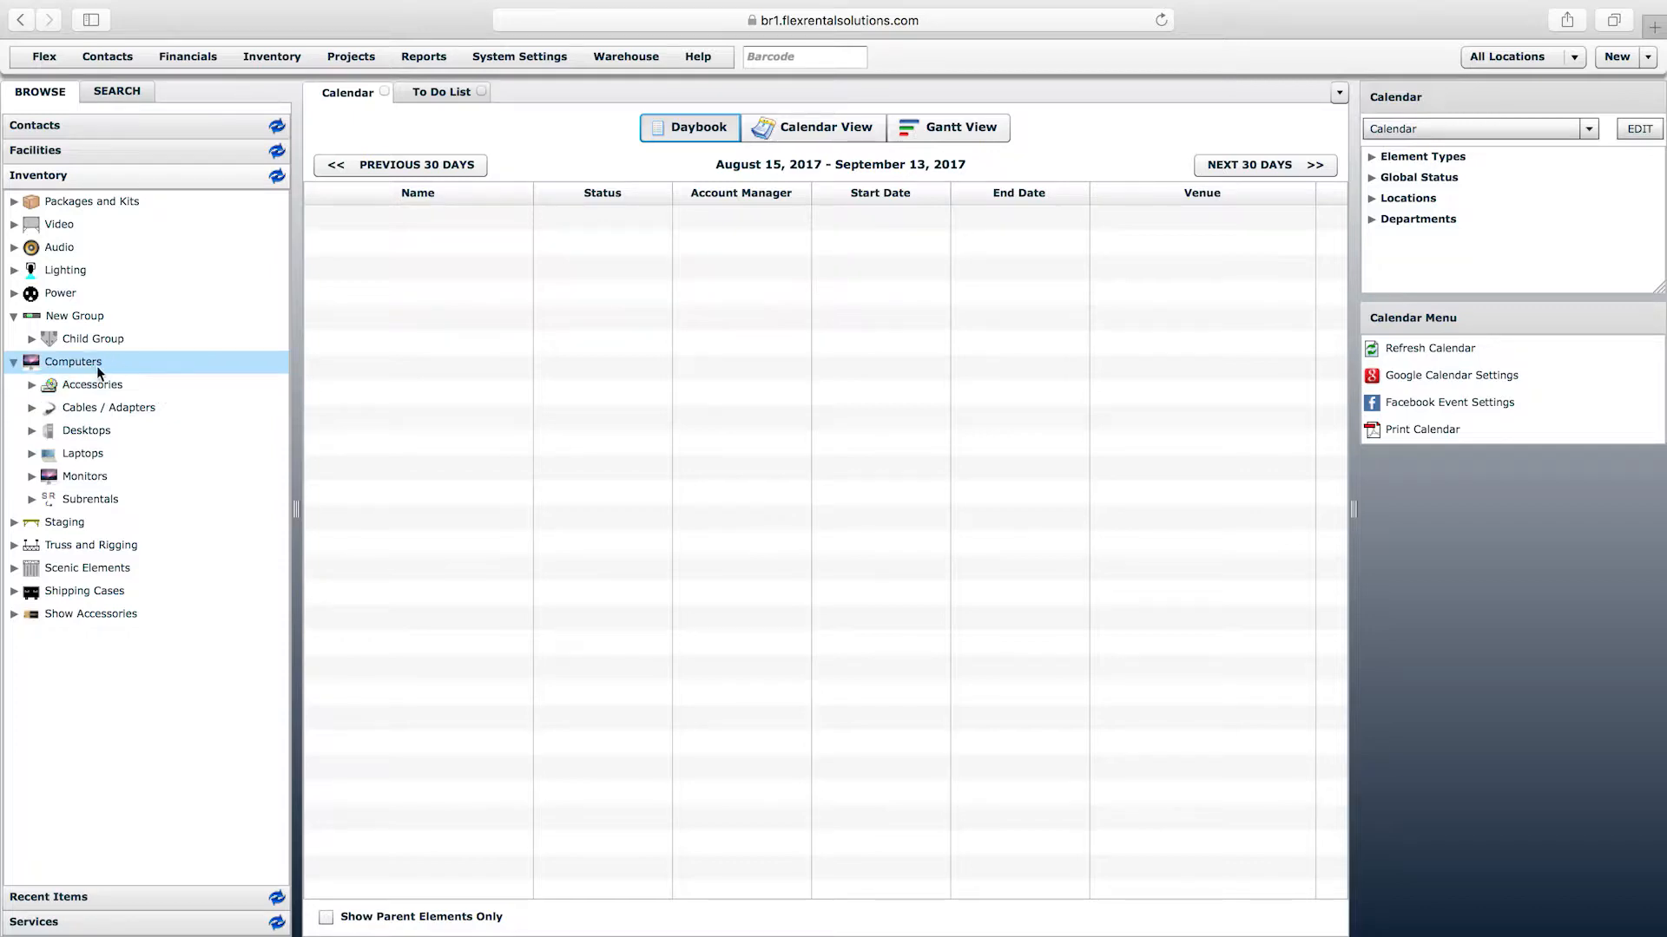
# Step: Expand Audio, Speakers and Powered in the inventory tree, and open the group availability for Powered
pyautogui.click(33, 250)
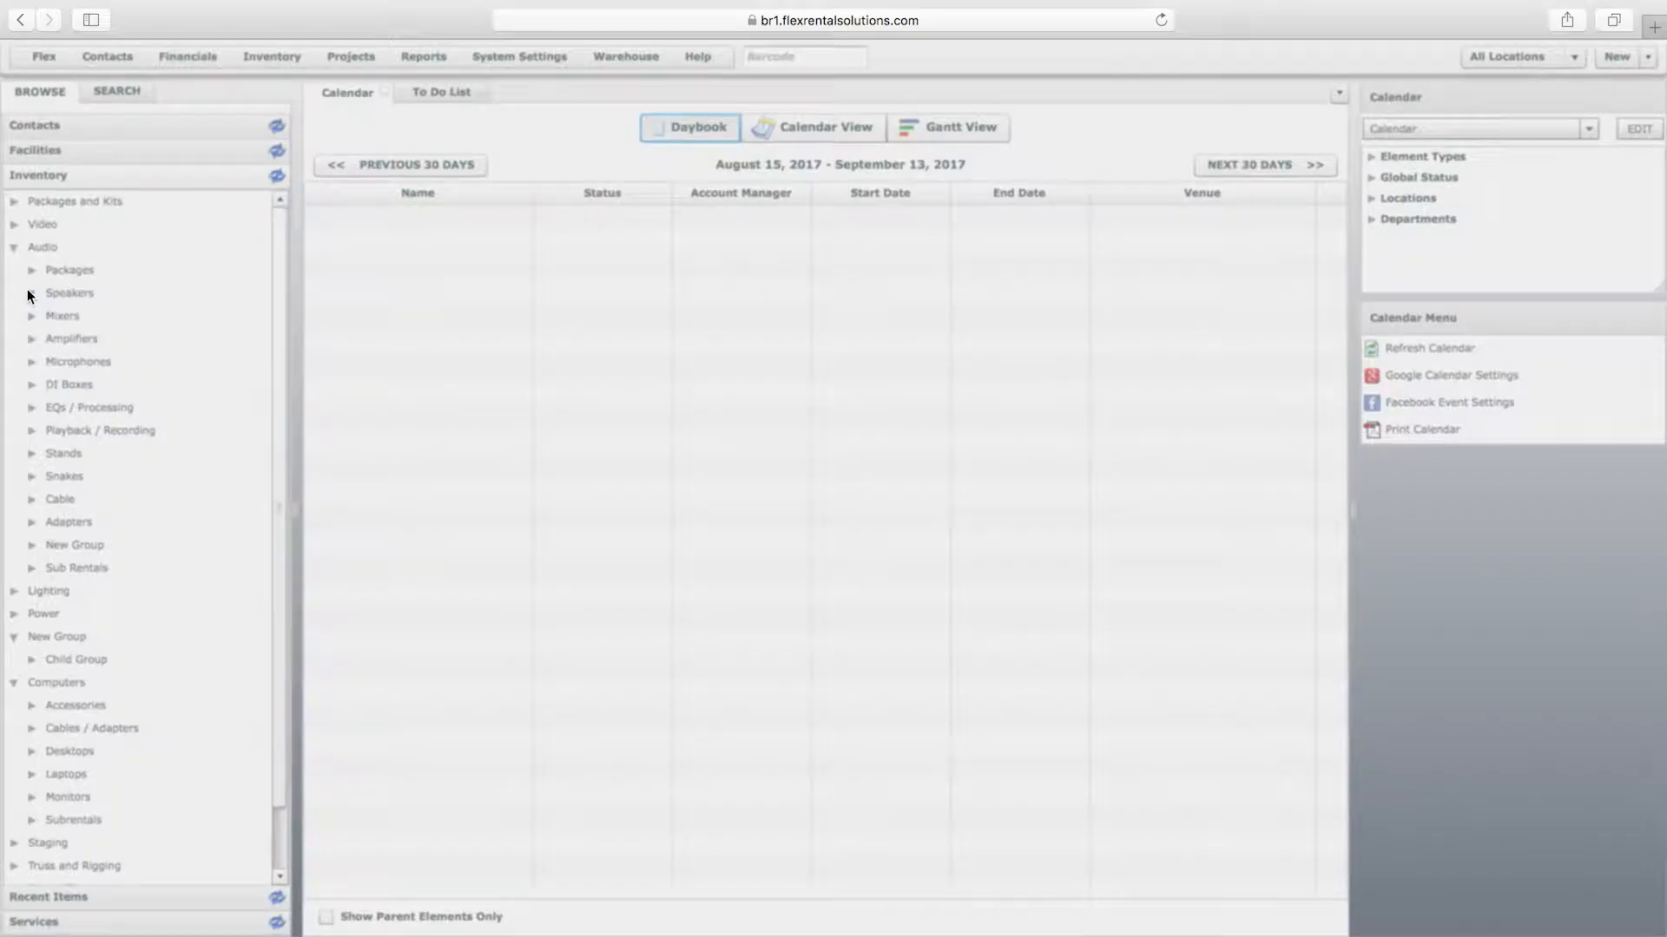
pyautogui.click(31, 294)
pyautogui.click(50, 365)
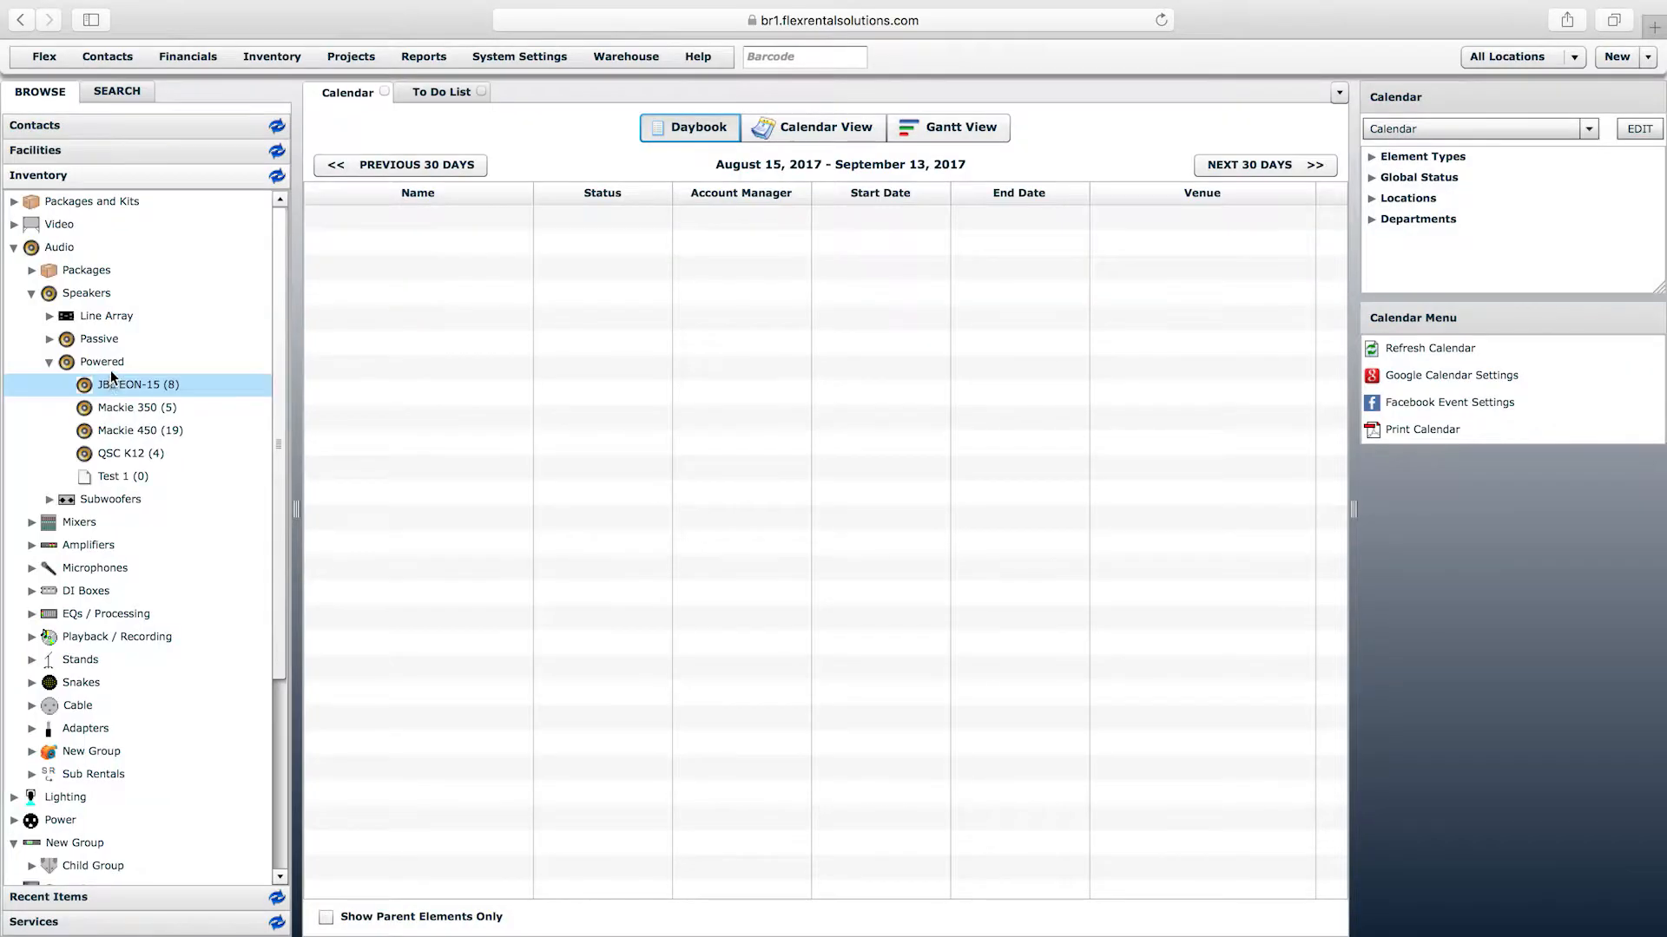
pyautogui.click(103, 365)
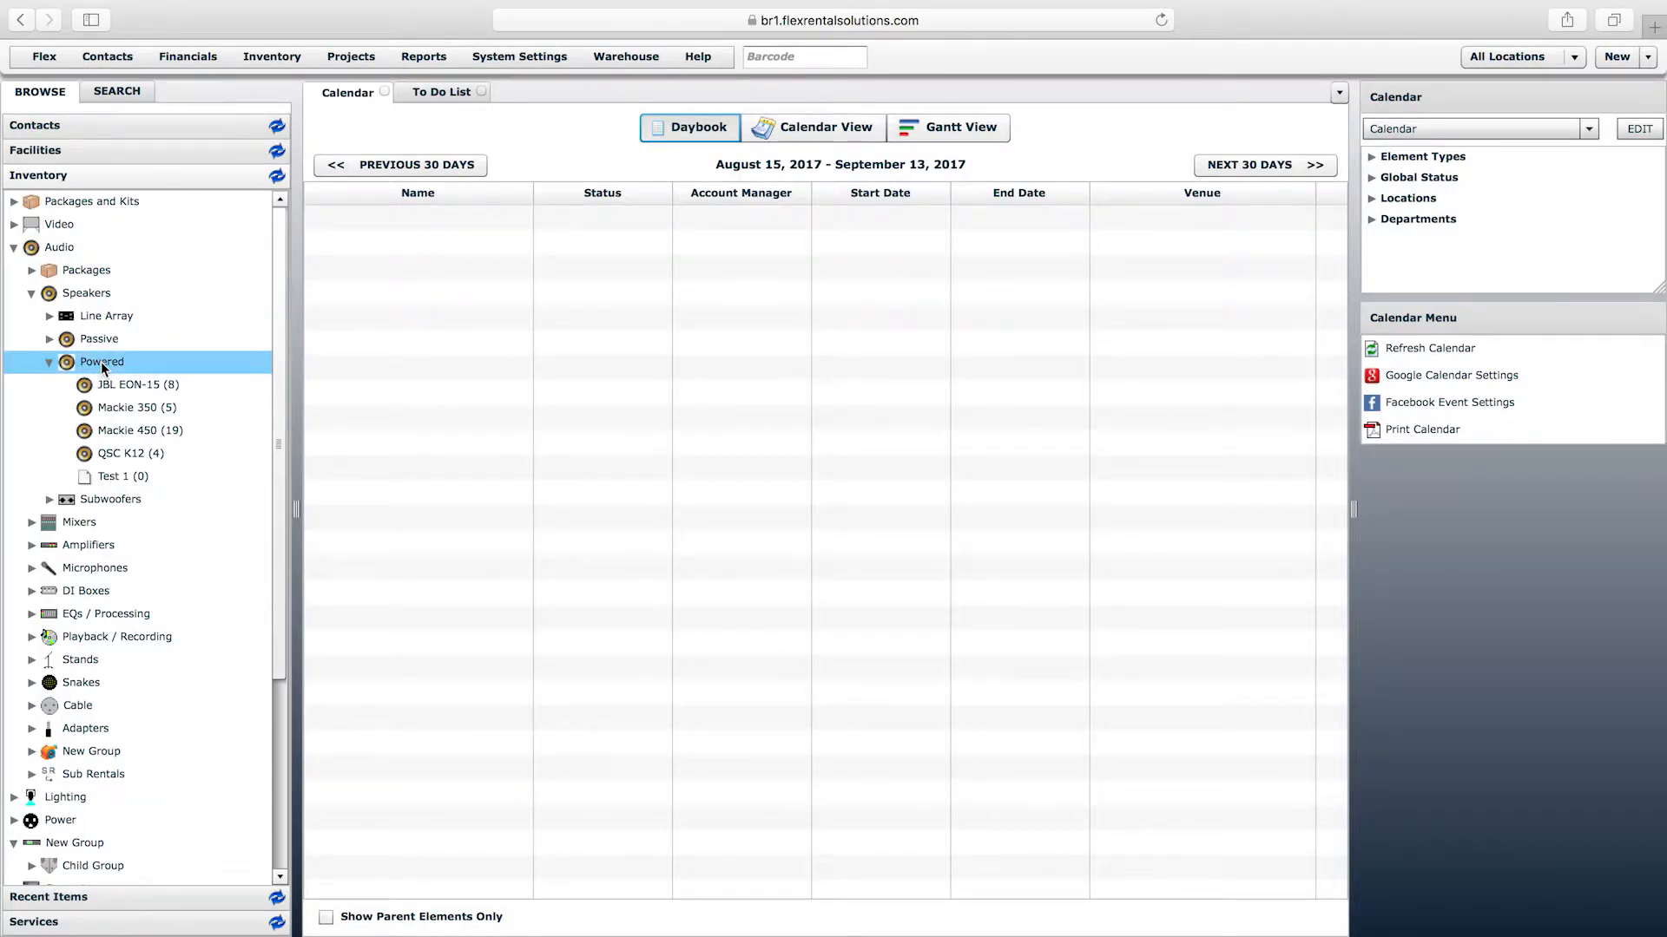
pyautogui.rightClick(102, 365)
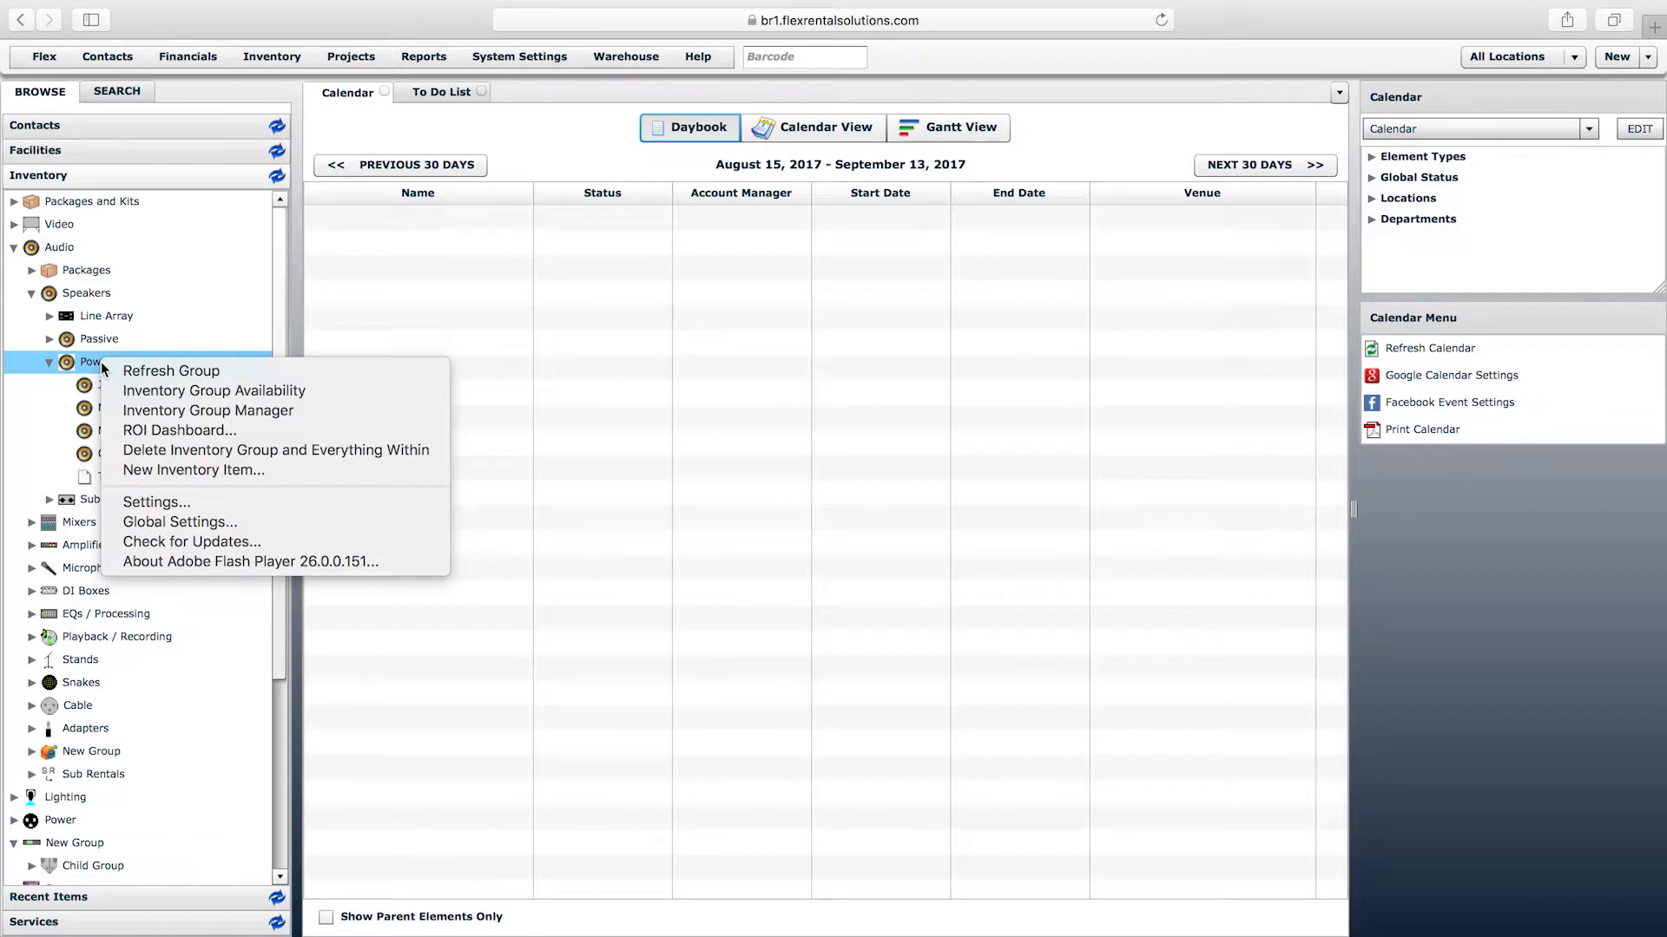
pyautogui.click(192, 392)
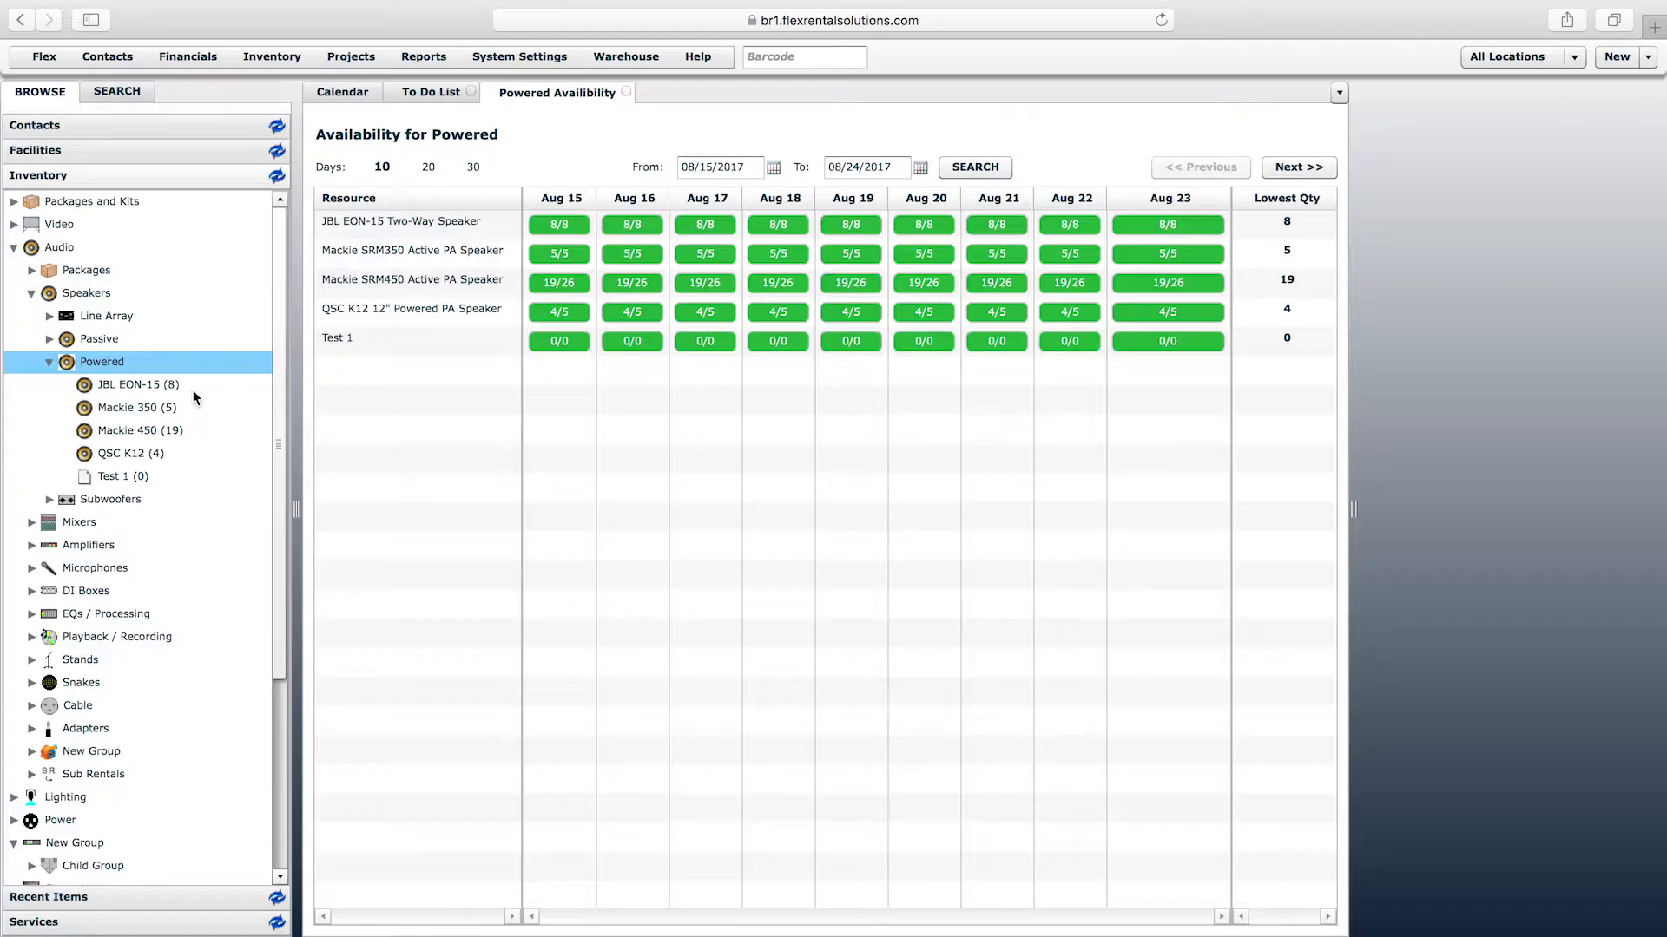
# Step: Examine the availability of the individual Powered speaker models, and compare them with the group's items in the inventory tree
pyautogui.click(391, 251)
pyautogui.click(384, 282)
pyautogui.click(395, 314)
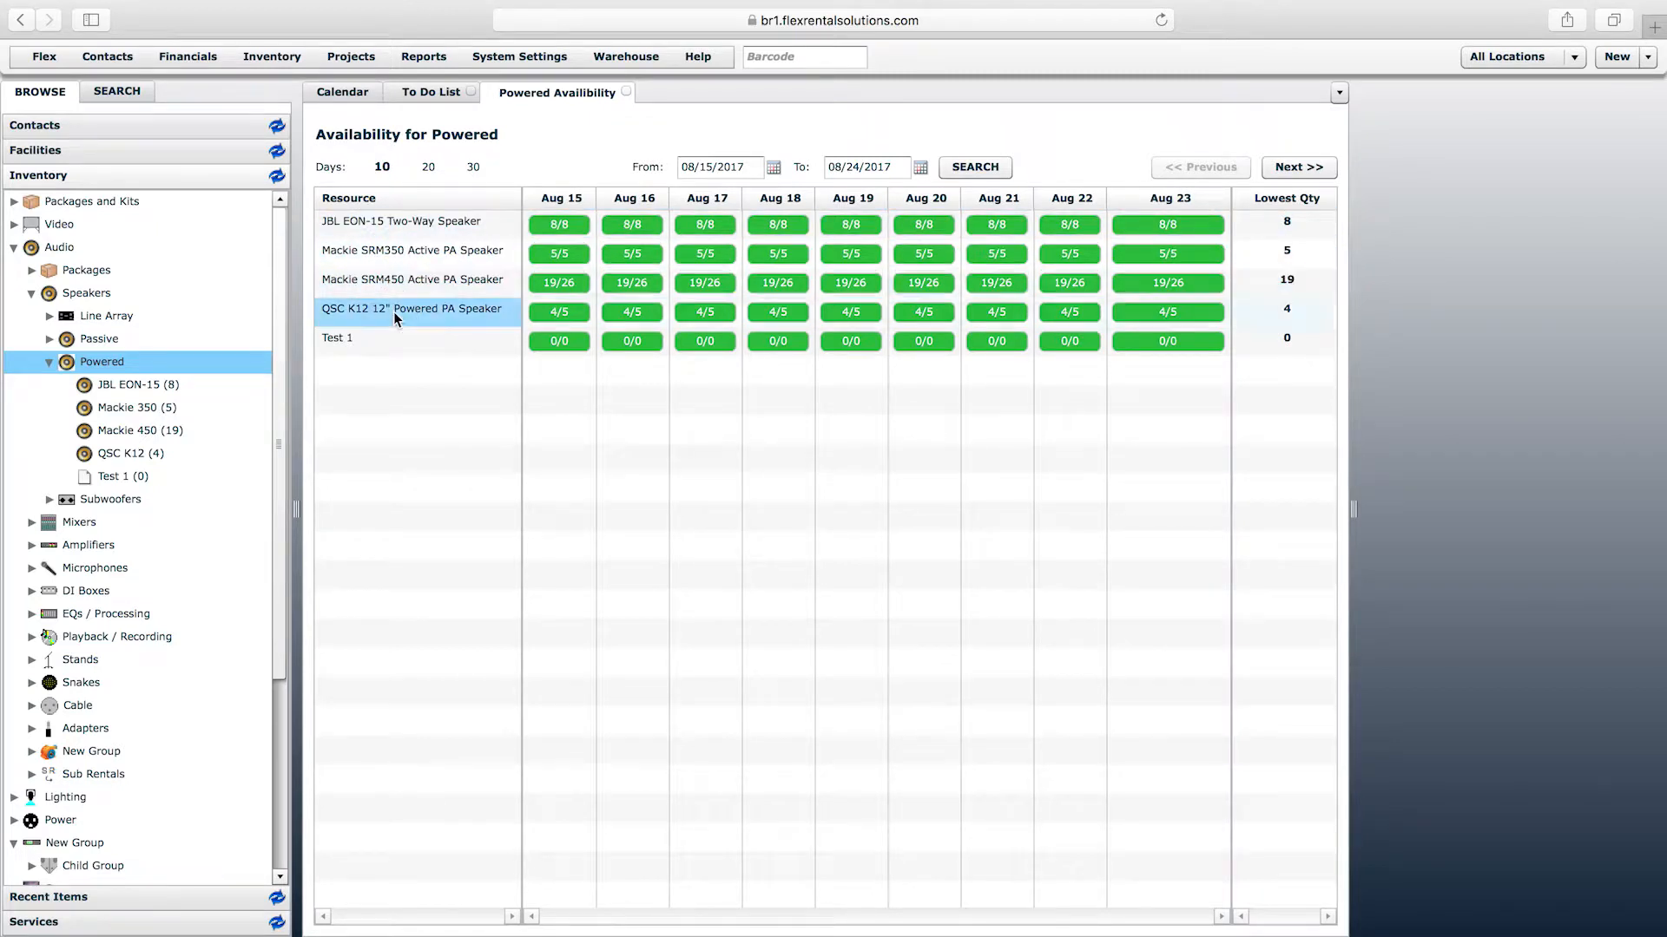
pyautogui.click(392, 341)
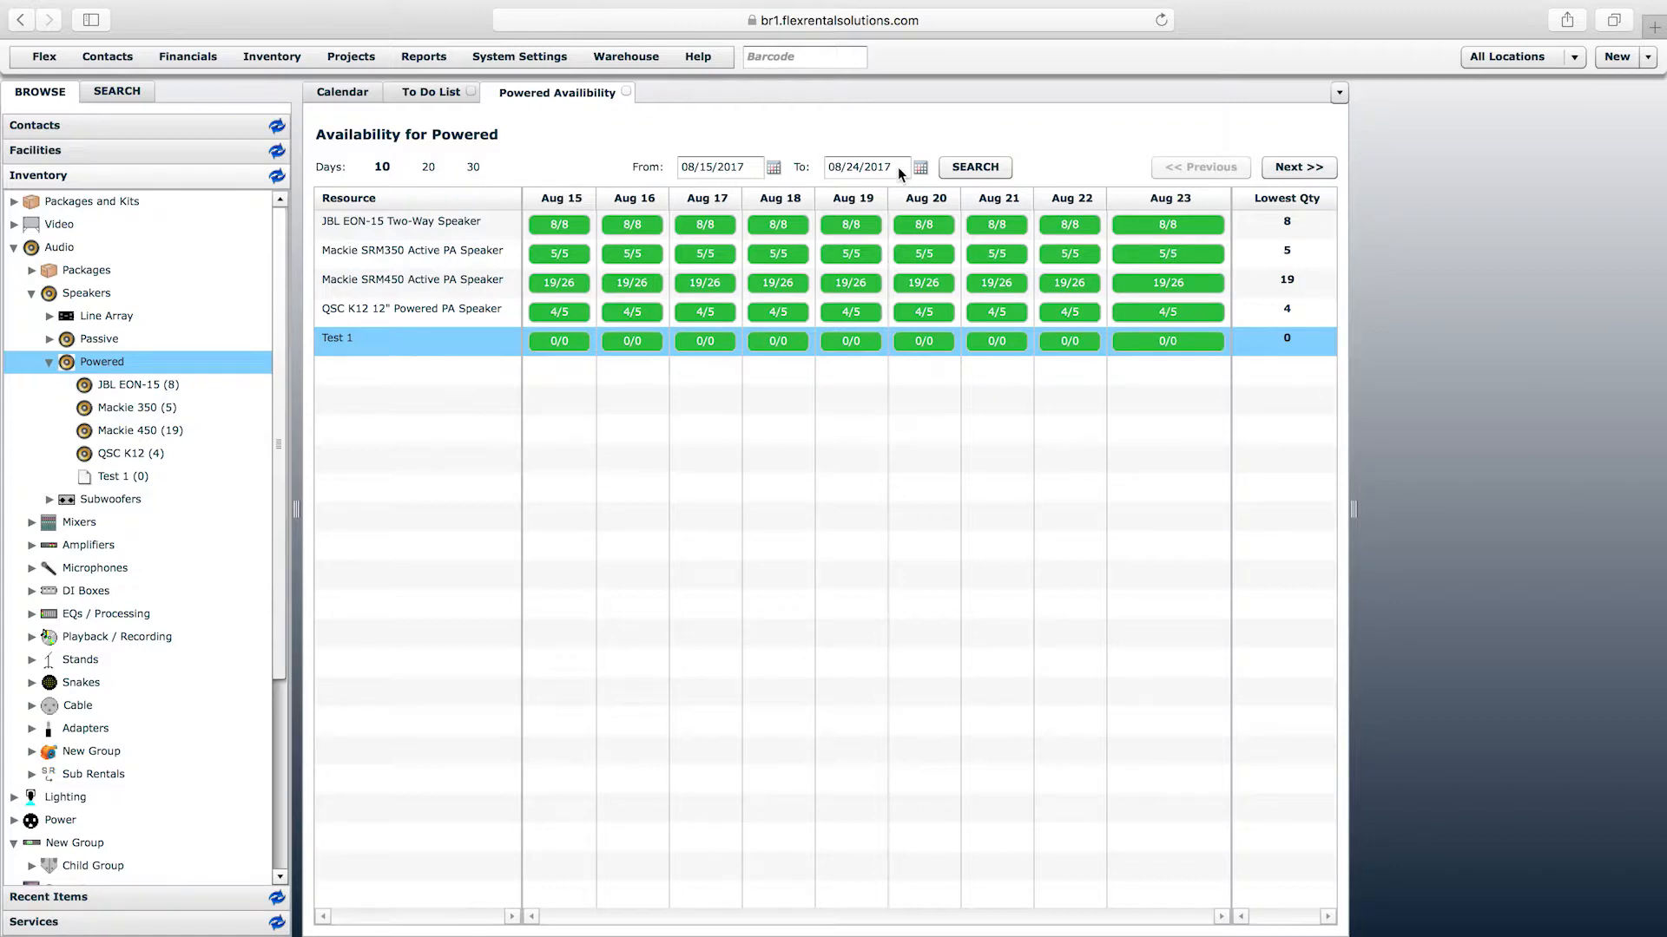
pyautogui.click(111, 385)
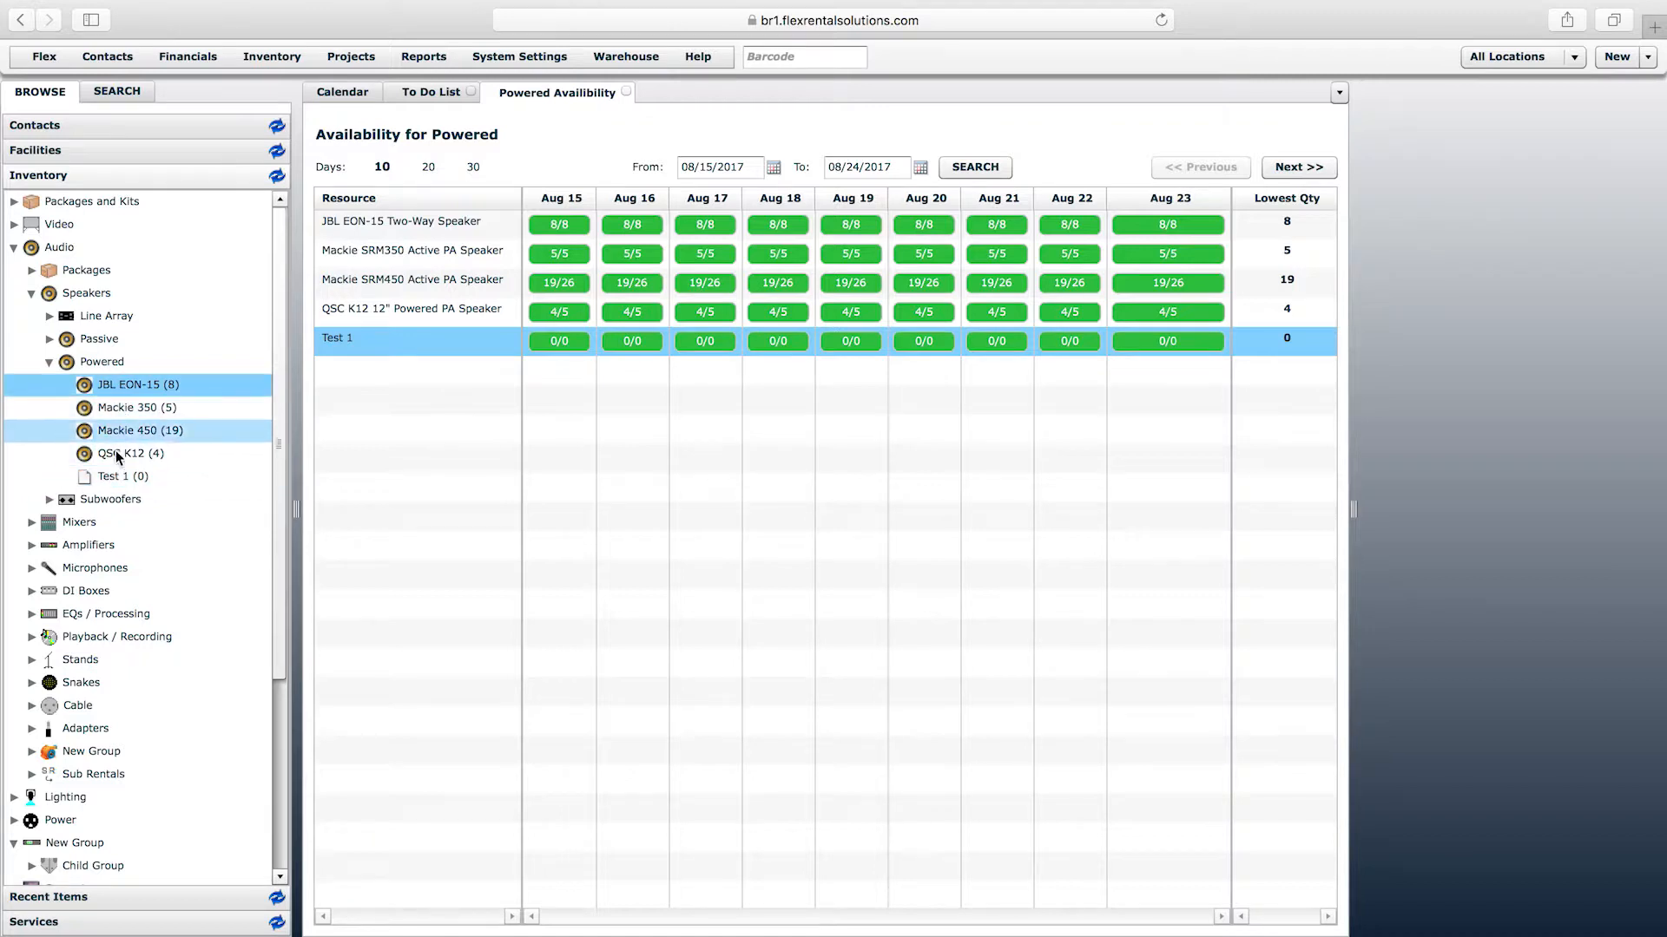
# Step: Collapse the Powered subgroup, open the group availability for its parent group Speakers, and collapse Speakers
pyautogui.click(52, 367)
pyautogui.click(80, 298)
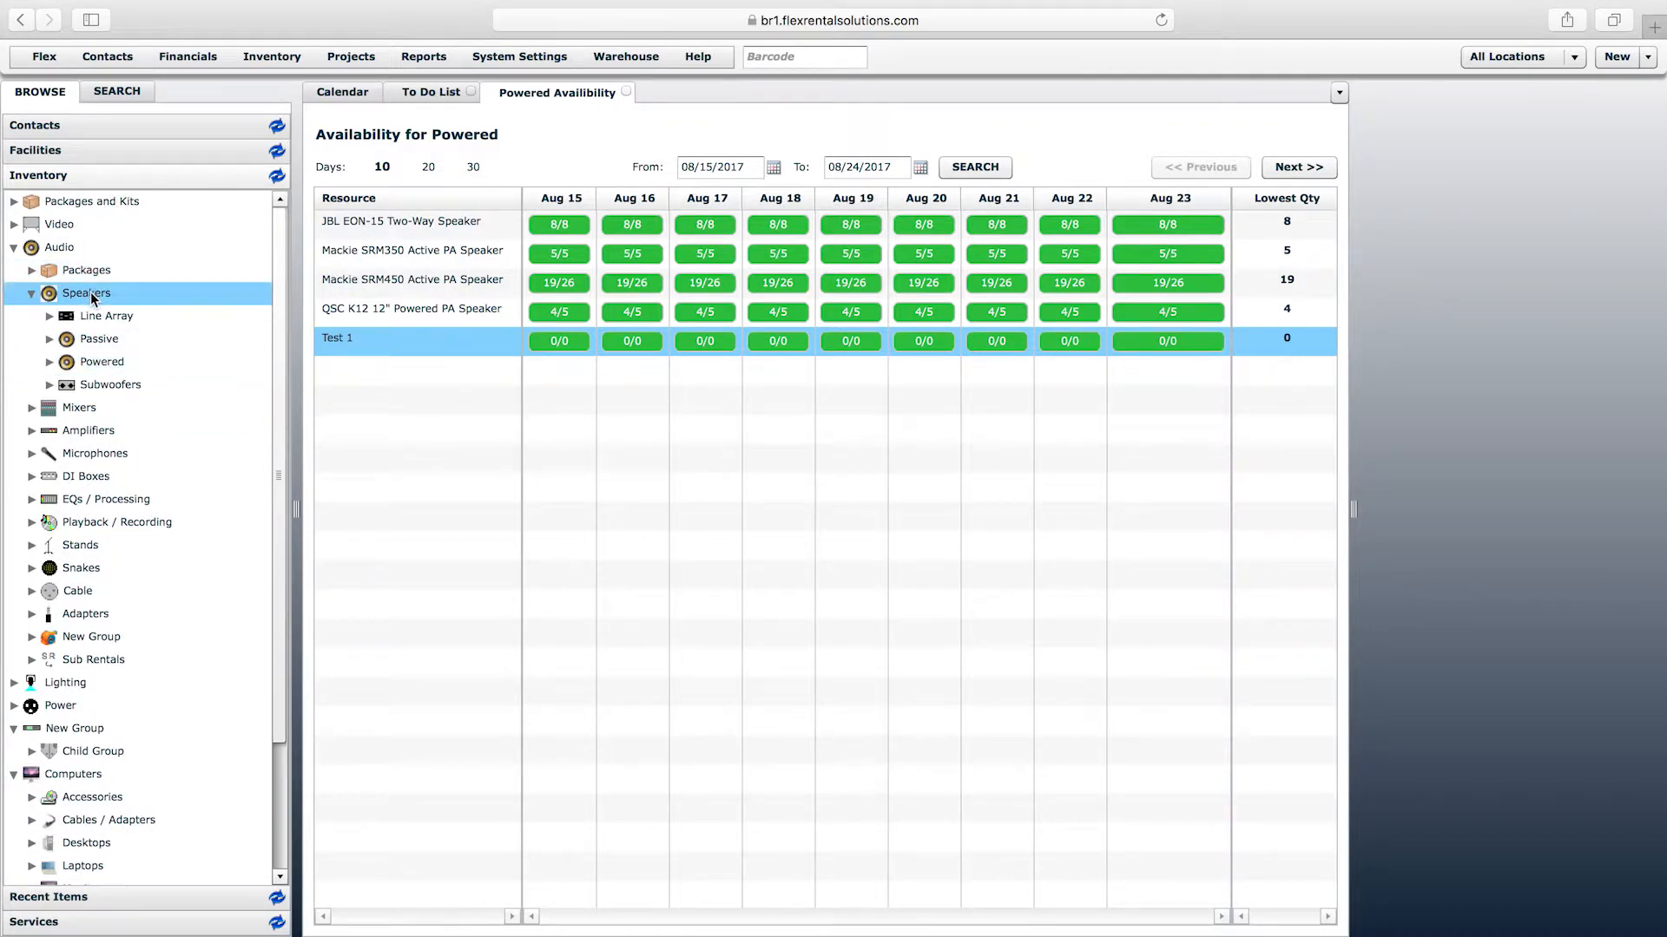
pyautogui.rightClick(79, 299)
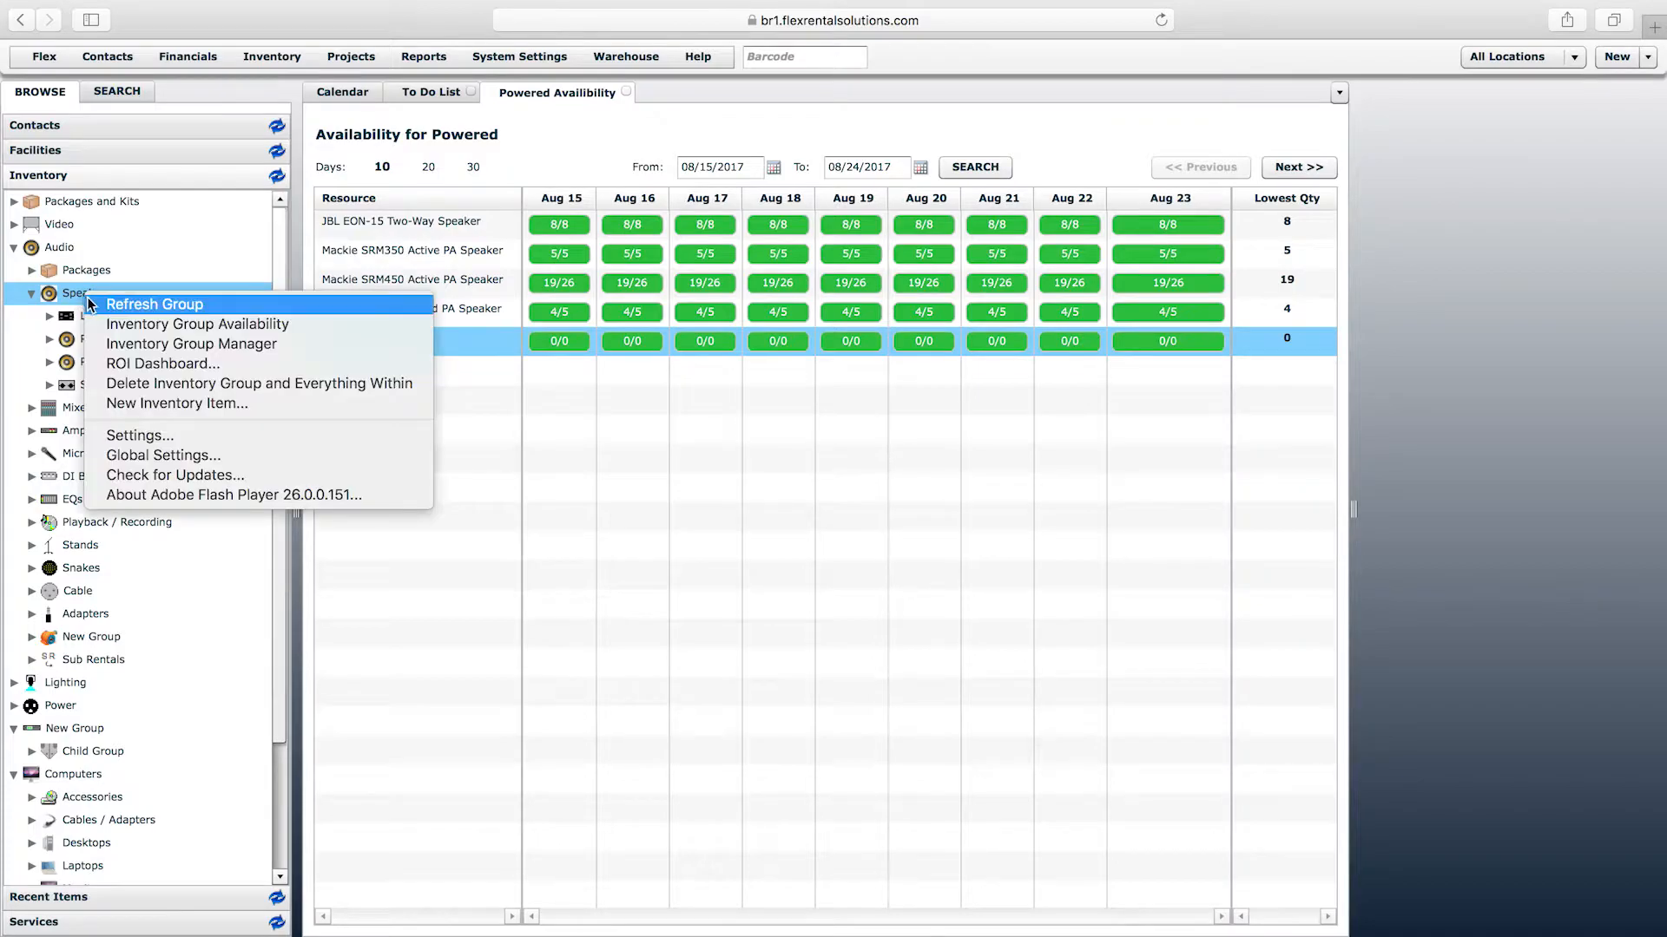
pyautogui.click(135, 327)
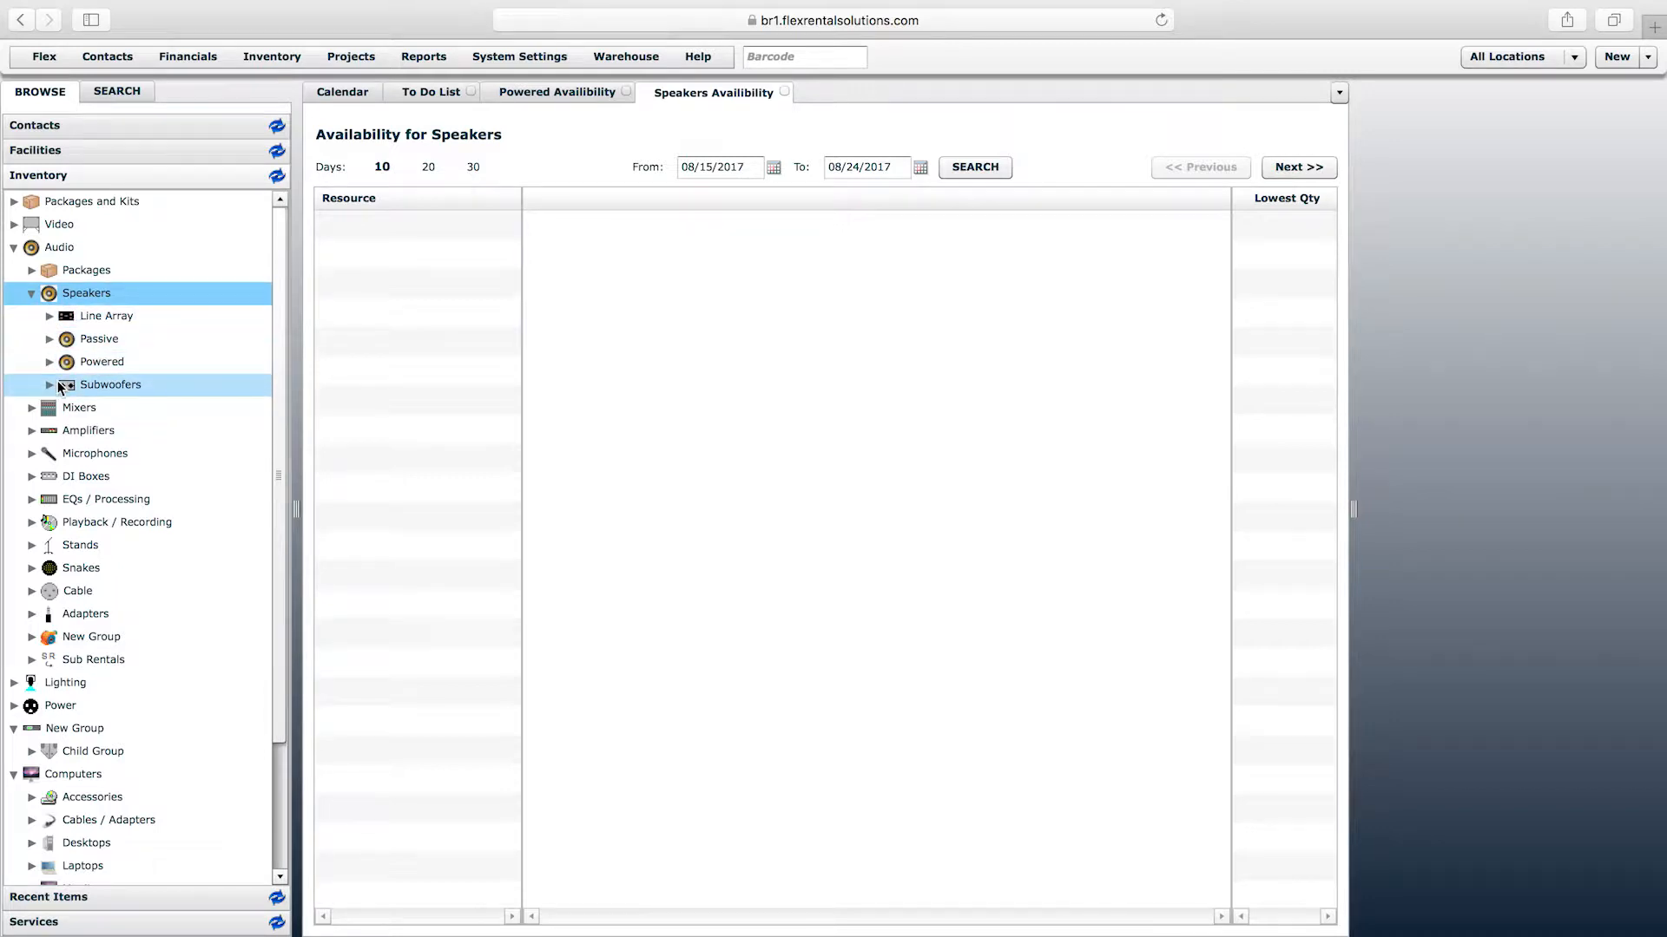
pyautogui.click(31, 294)
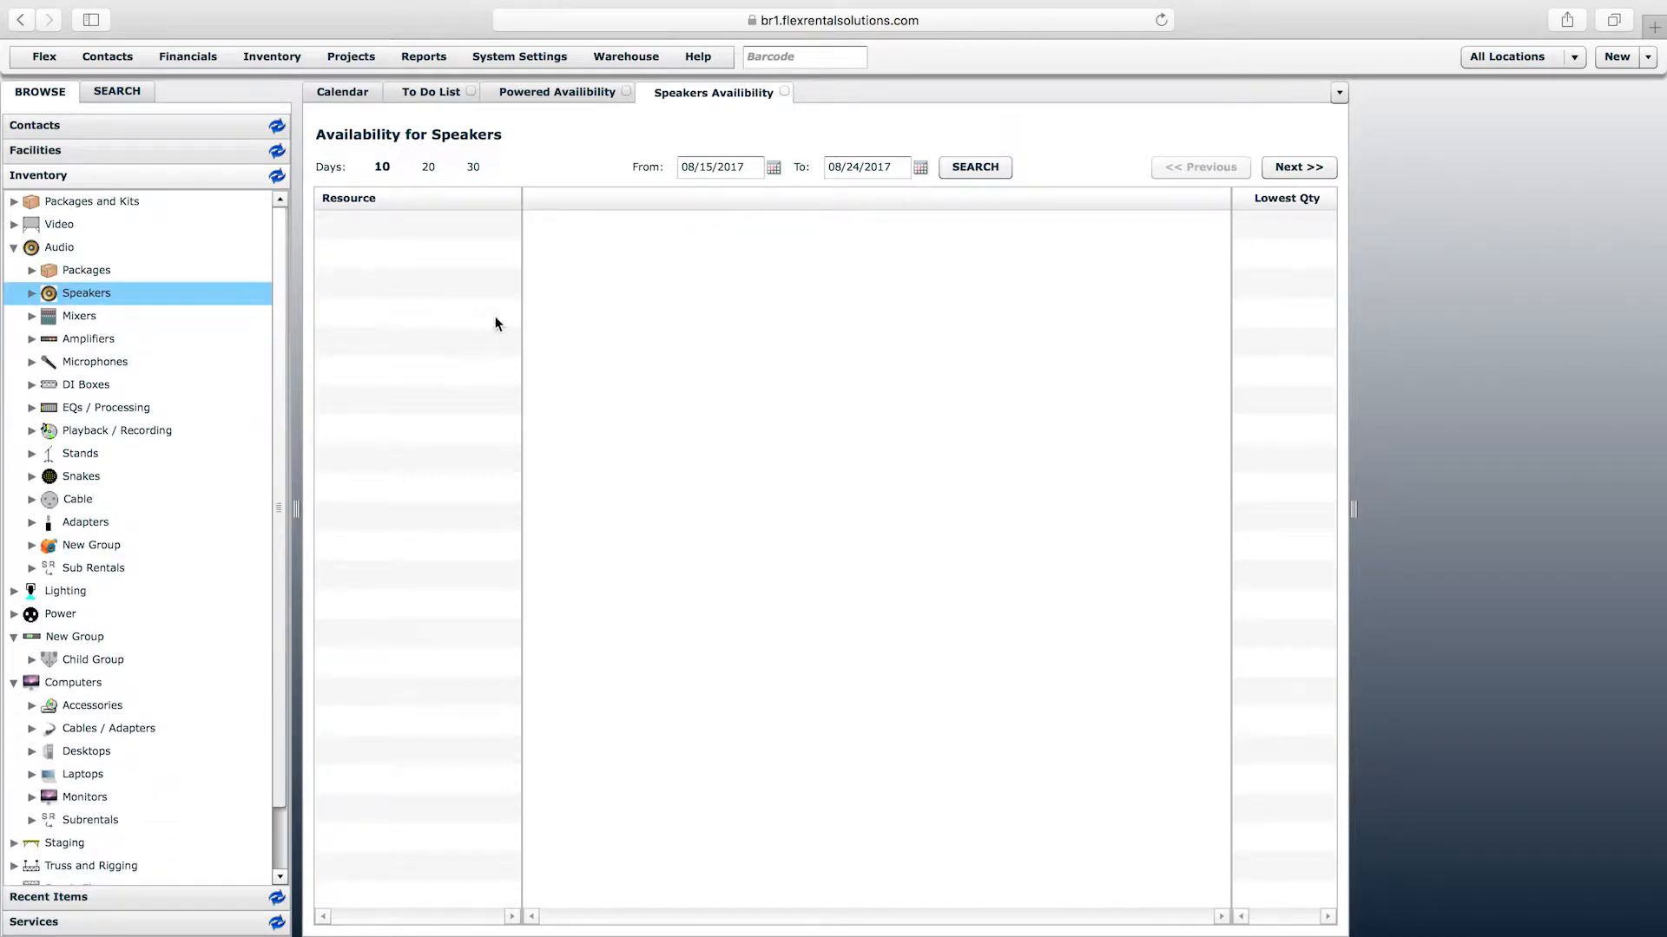
# Step: Open the Speakers group for editing and examine its name, icon and View Groups, switching Administrators on and off again
pyautogui.rightClick(91, 301)
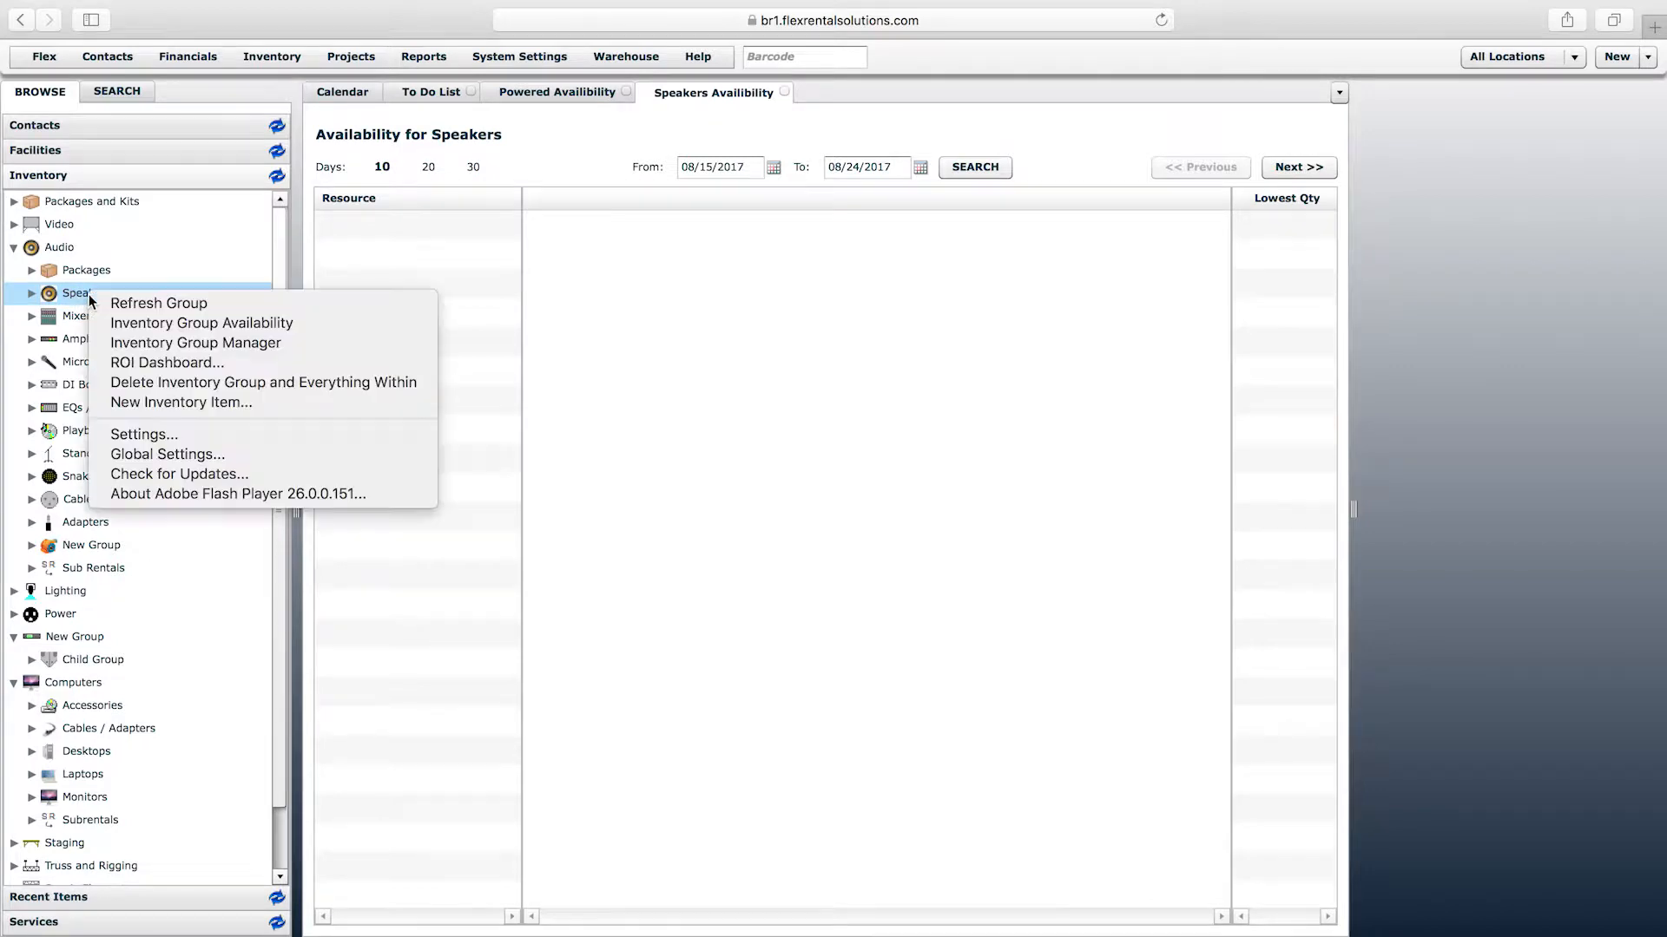
pyautogui.click(173, 344)
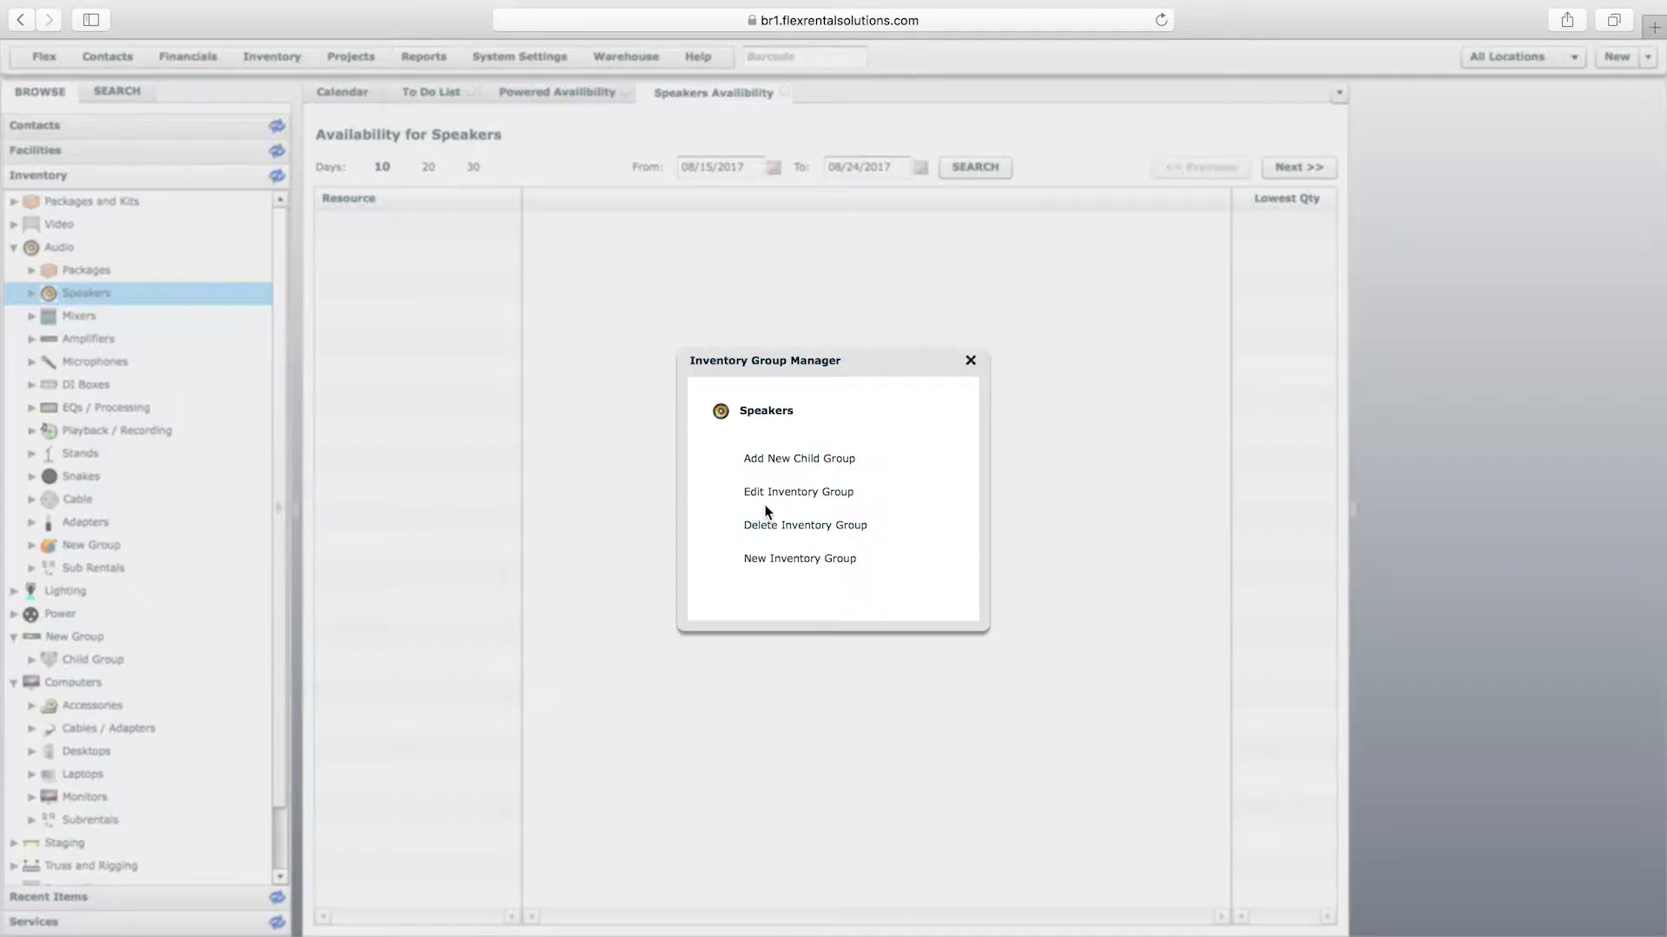
pyautogui.click(807, 492)
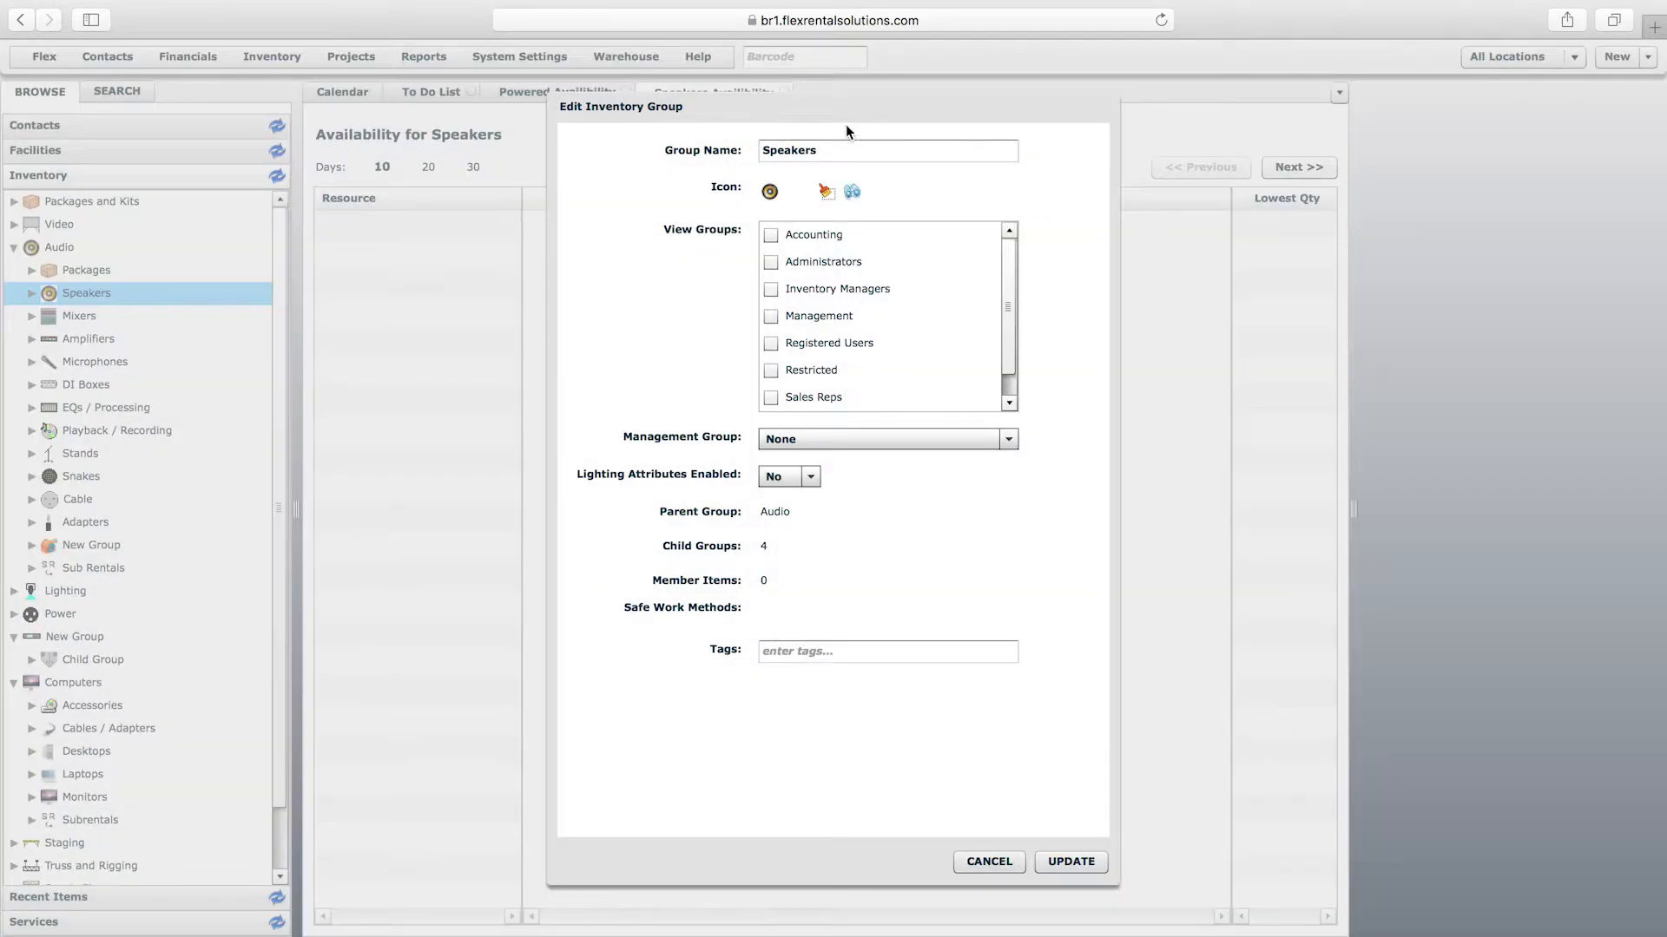
pyautogui.click(838, 149)
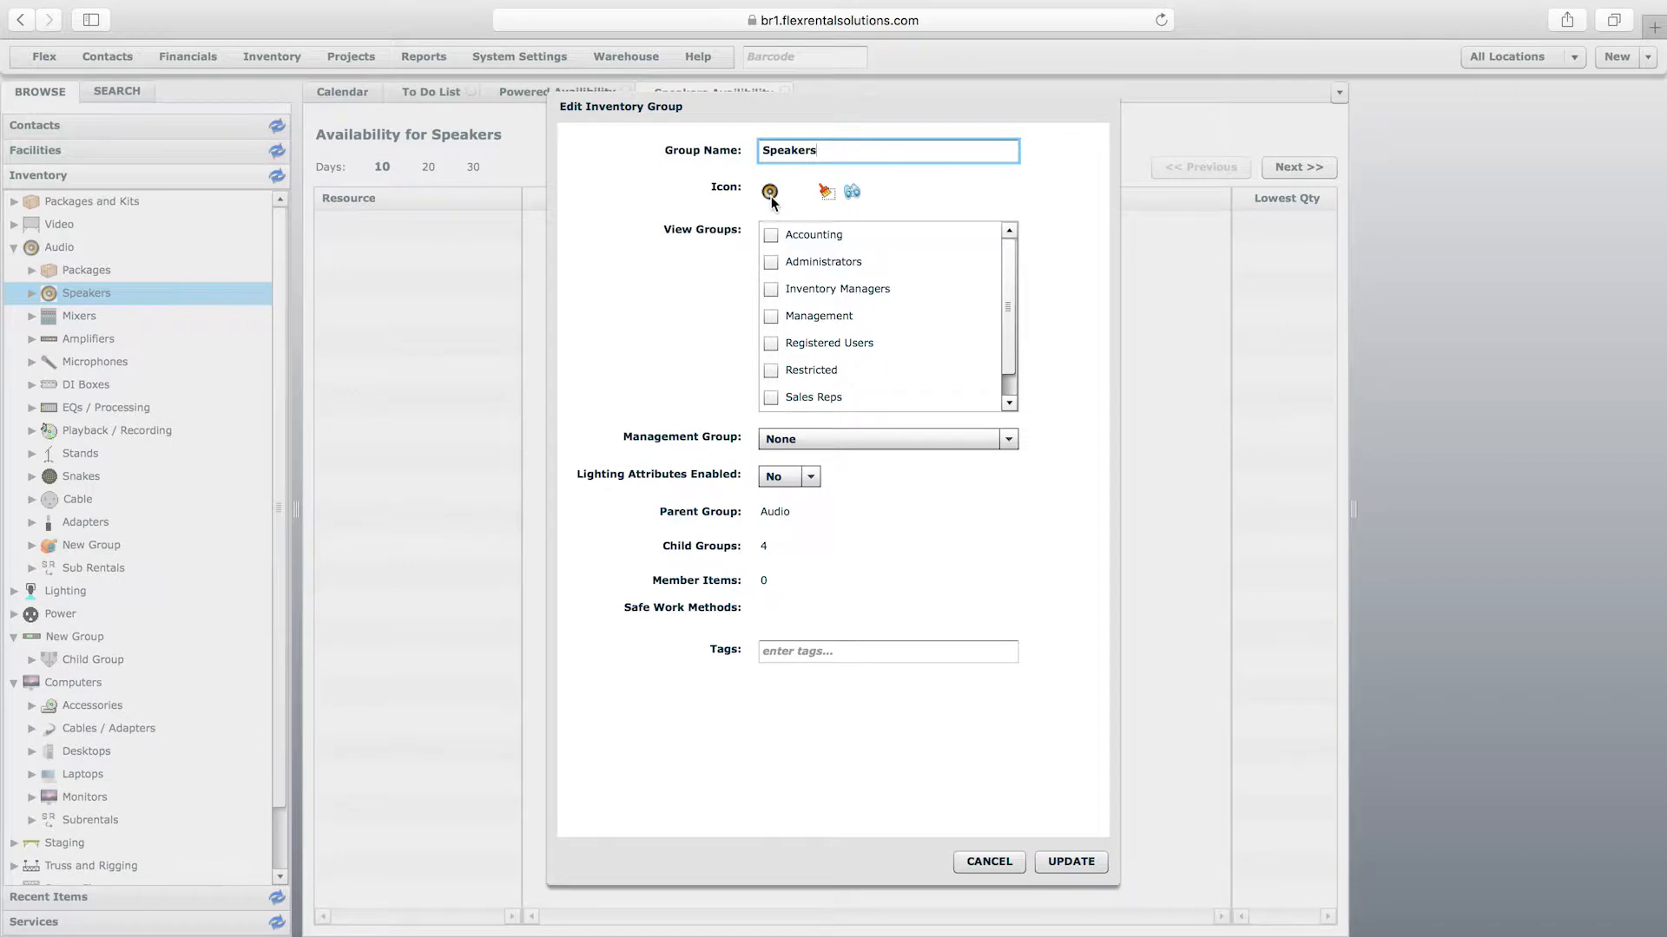
pyautogui.moveTo(1007, 247)
pyautogui.mouseDown()
pyautogui.moveTo(1014, 339)
pyautogui.moveTo(1004, 238)
pyautogui.mouseUp()
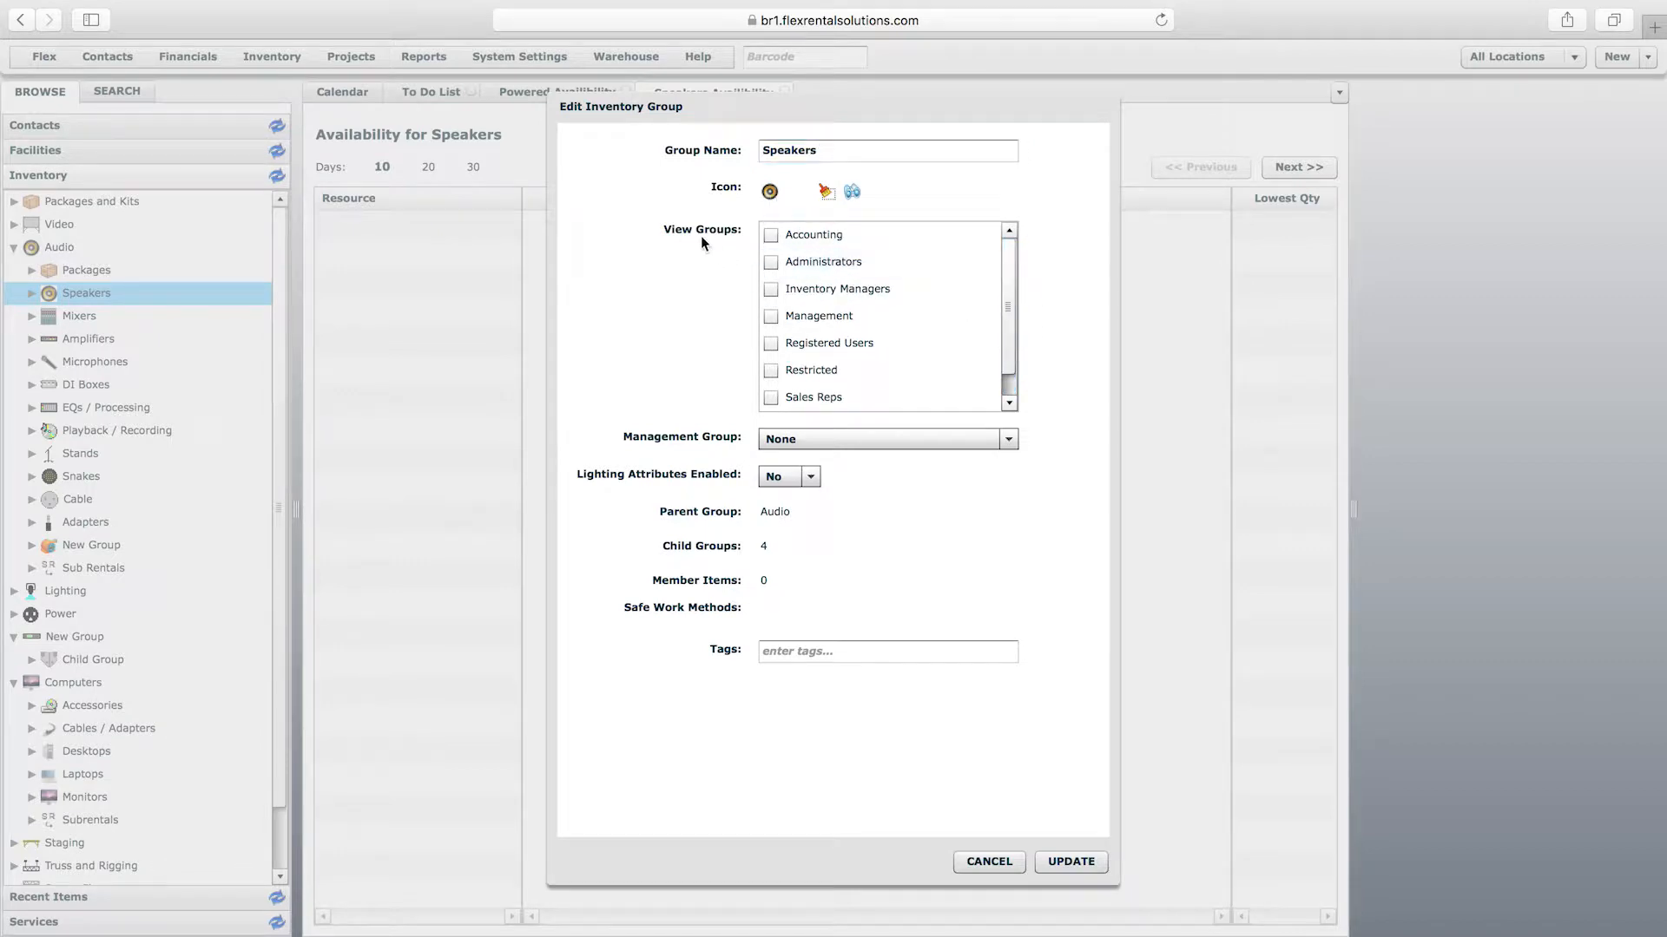
pyautogui.click(772, 262)
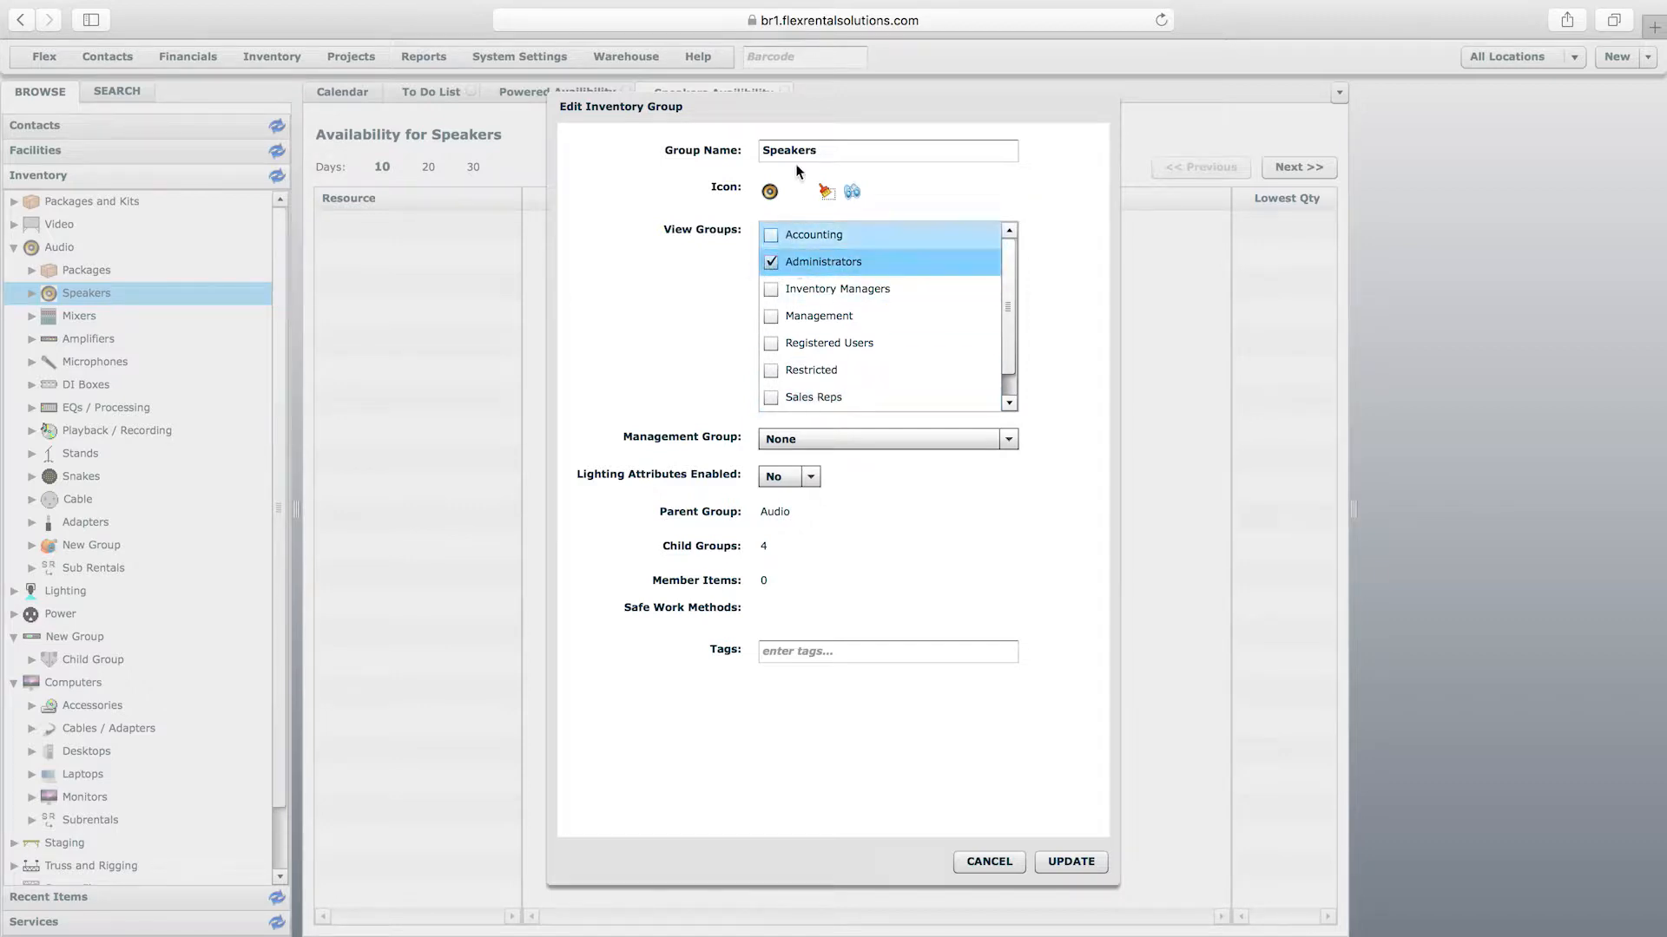
pyautogui.click(771, 262)
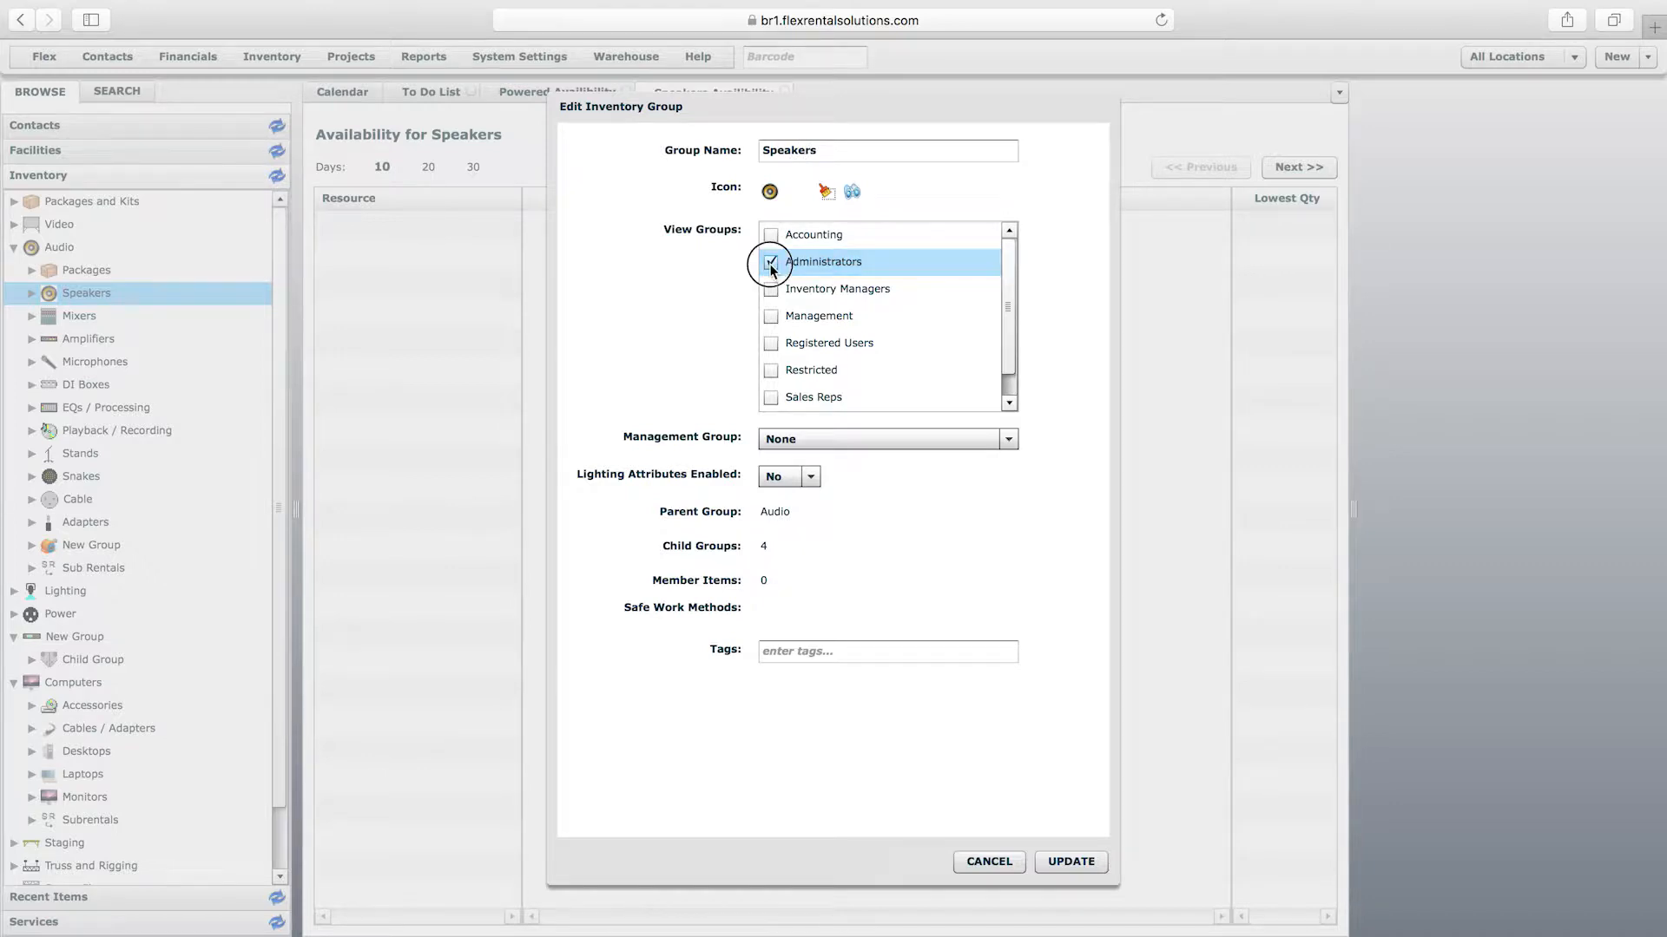
pyautogui.click(898, 263)
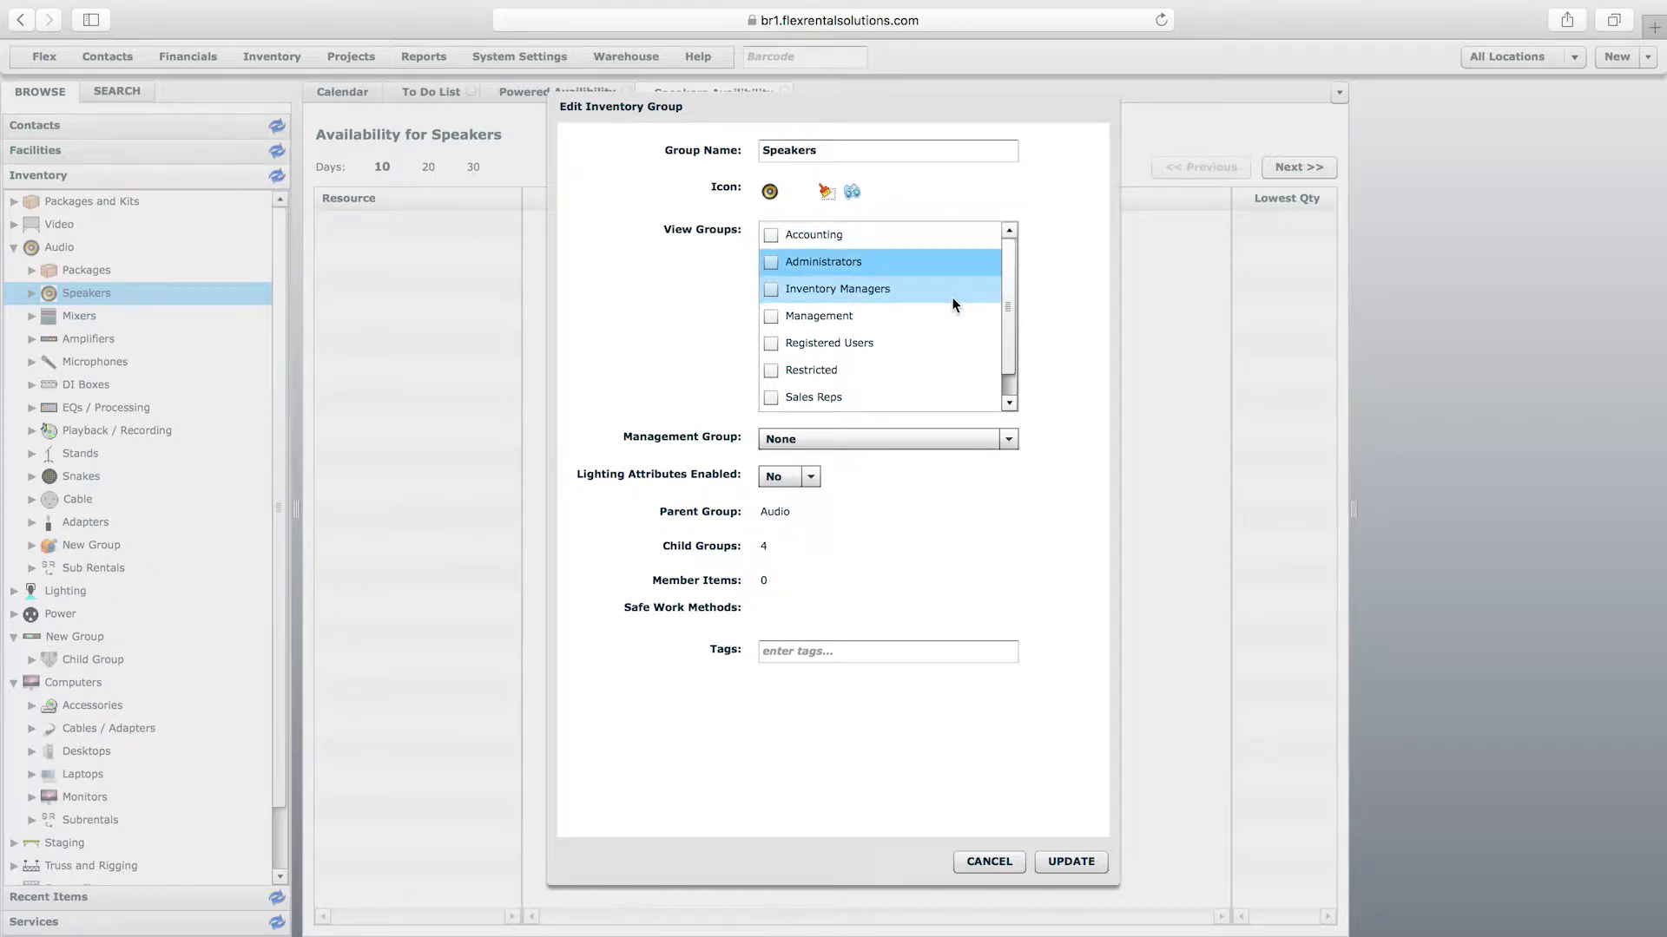
# Step: Examine the Management Group and Lighting Attributes Enabled options of the Speakers group, and cancel the edit
pyautogui.click(1006, 440)
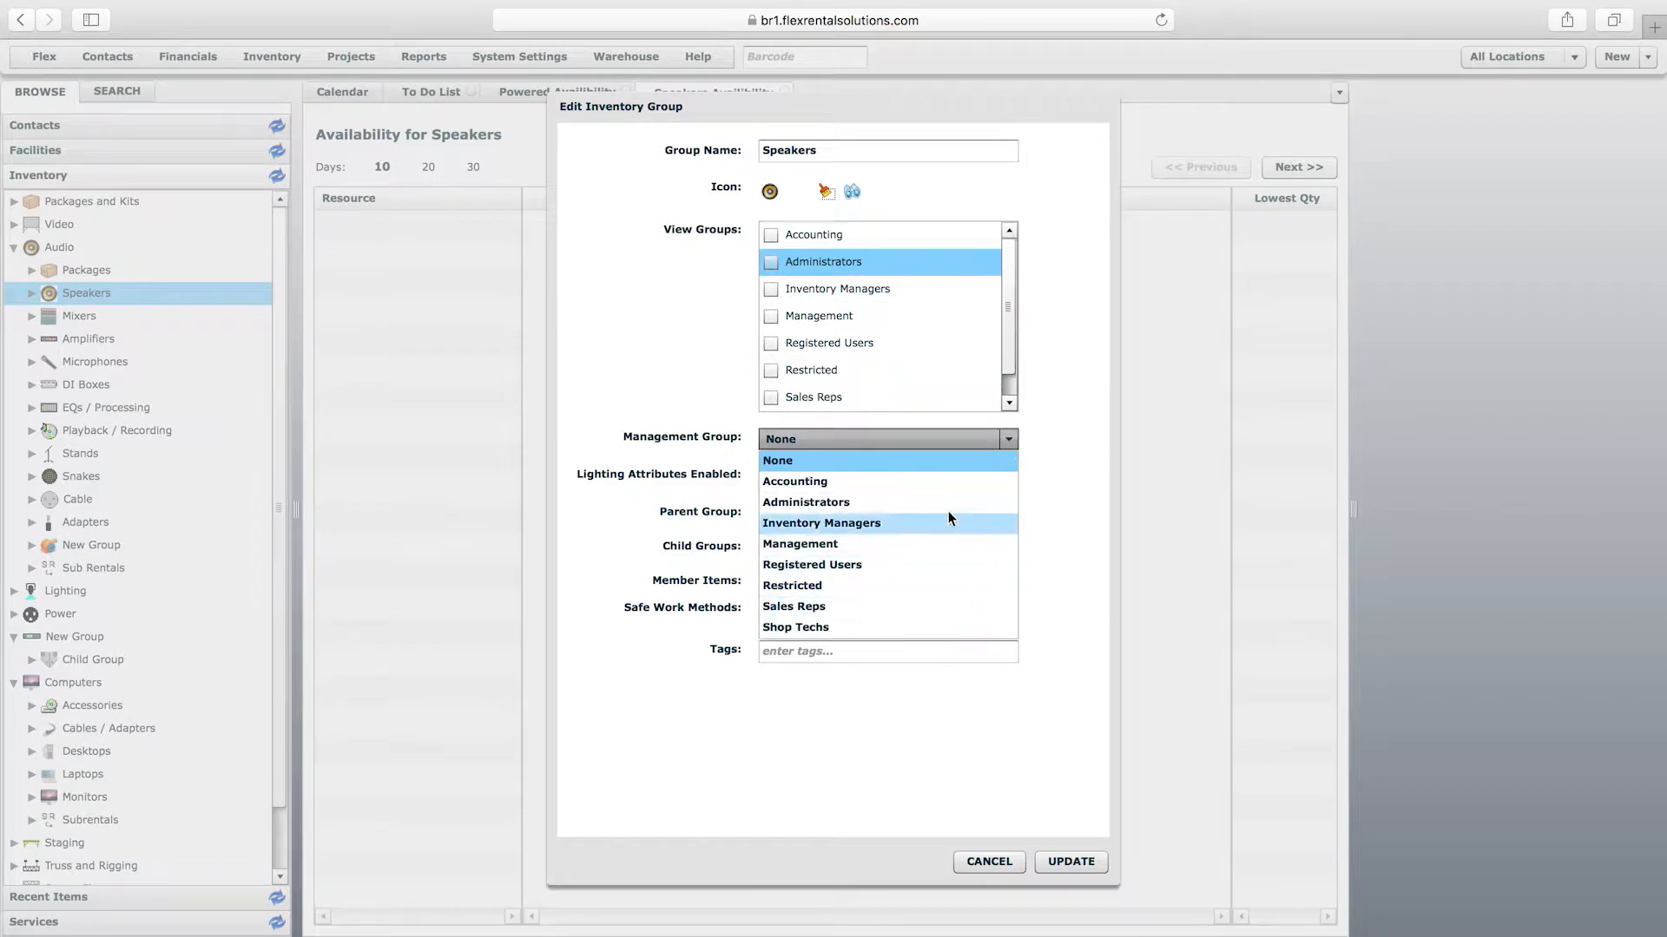
pyautogui.click(1039, 413)
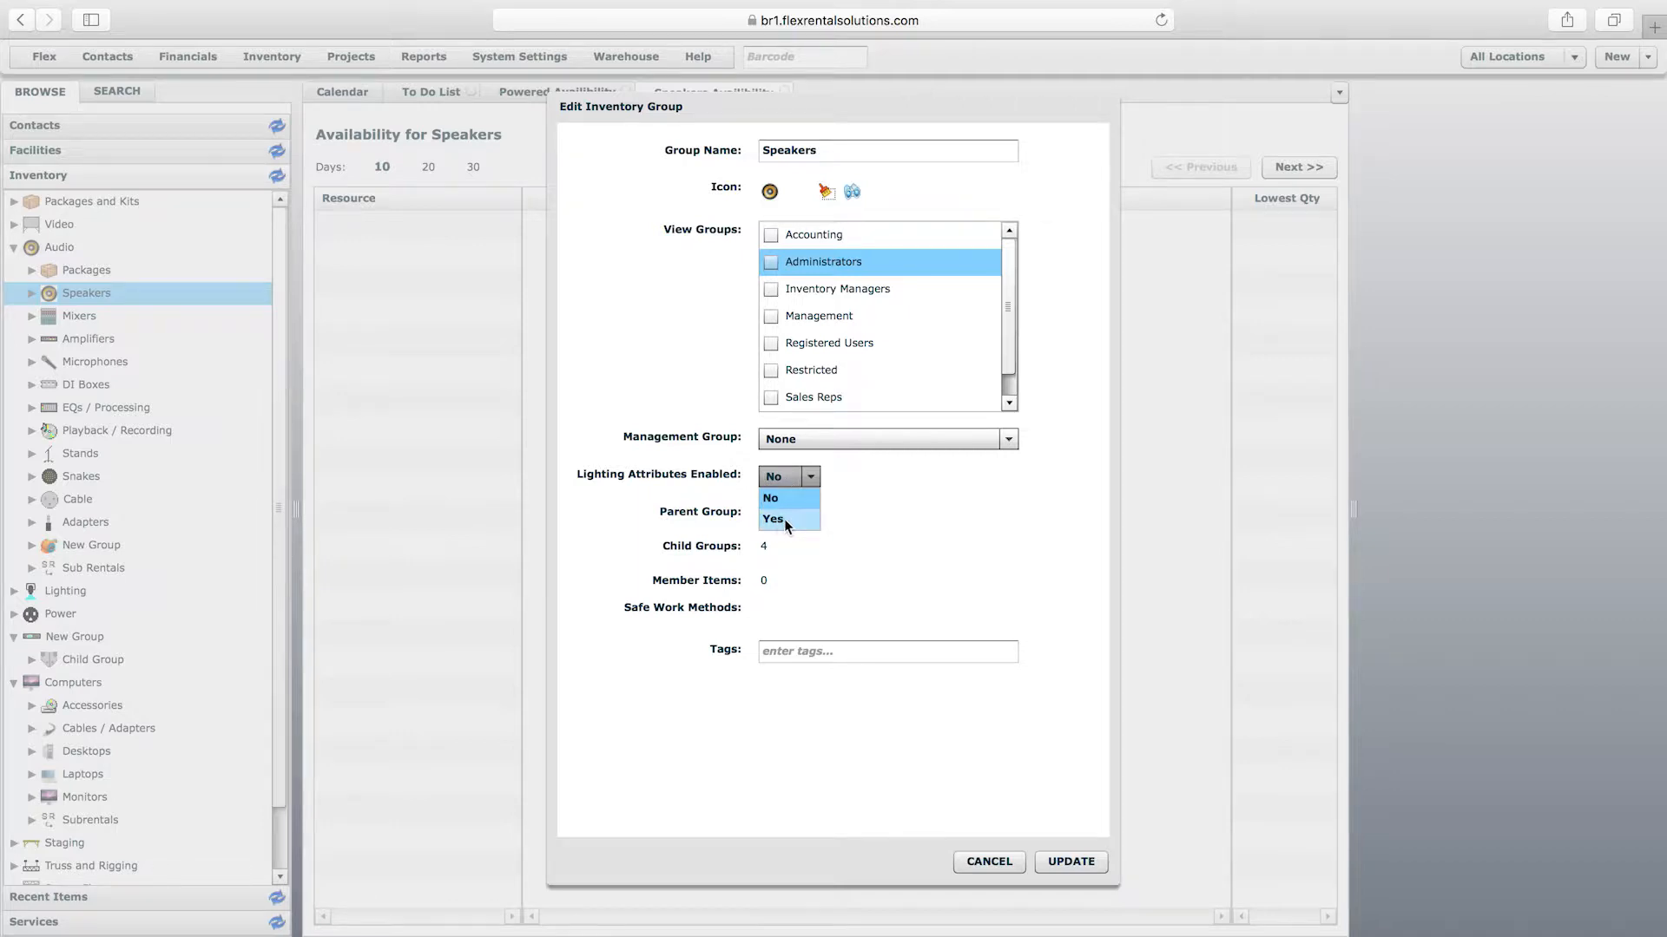
pyautogui.click(908, 493)
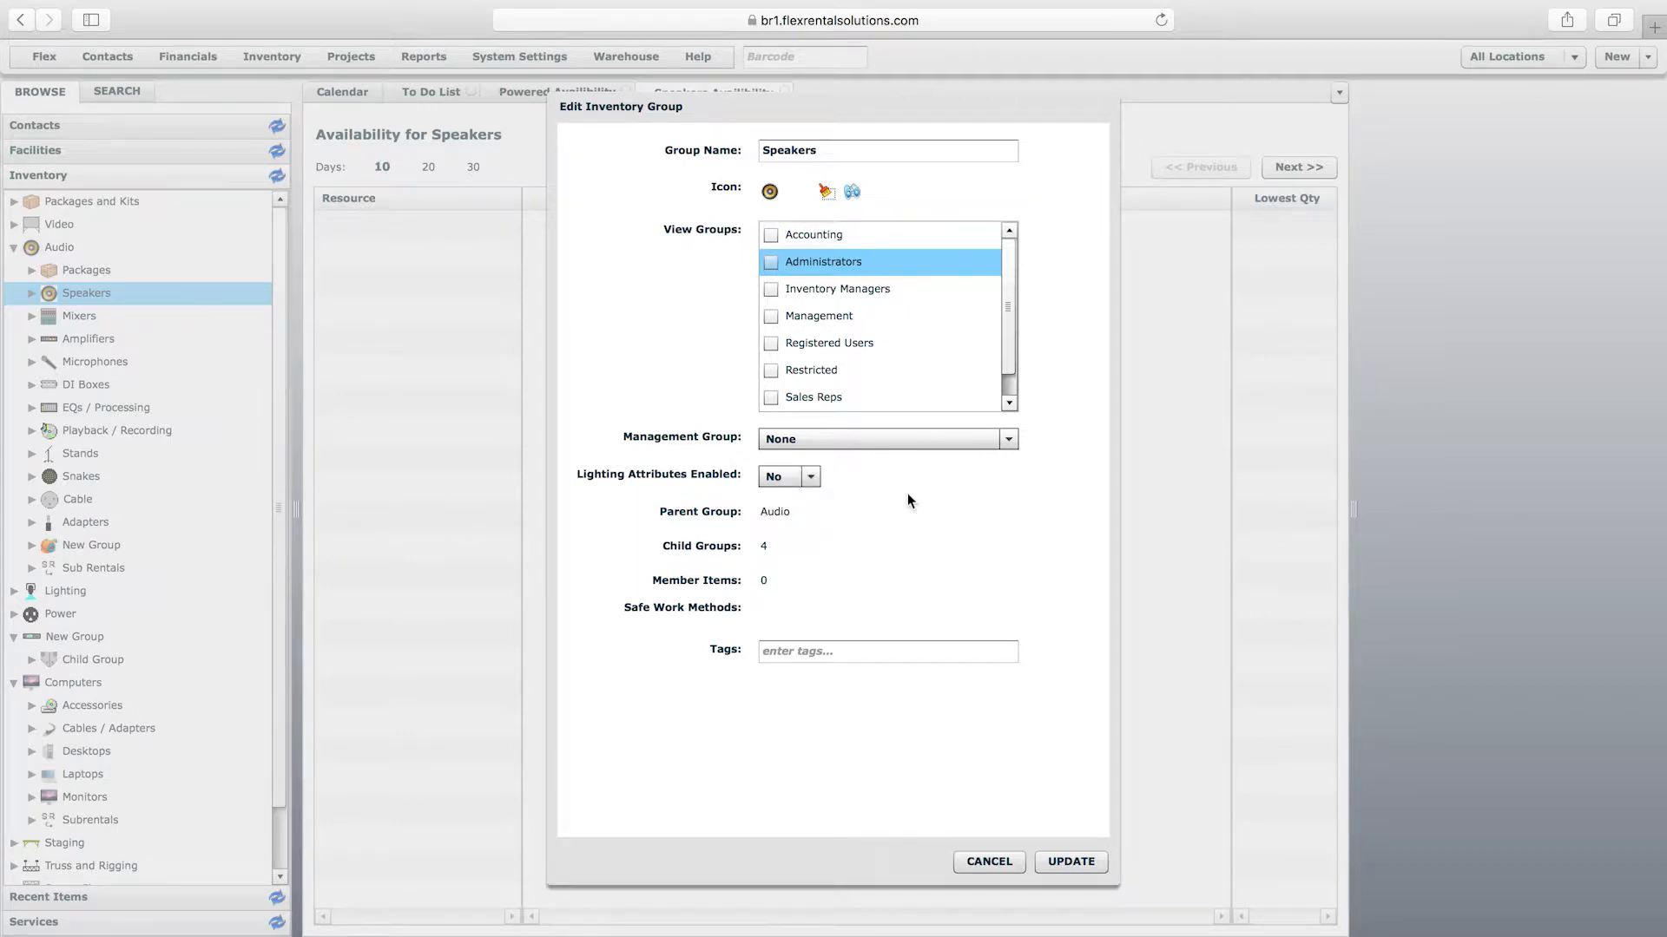
pyautogui.click(989, 862)
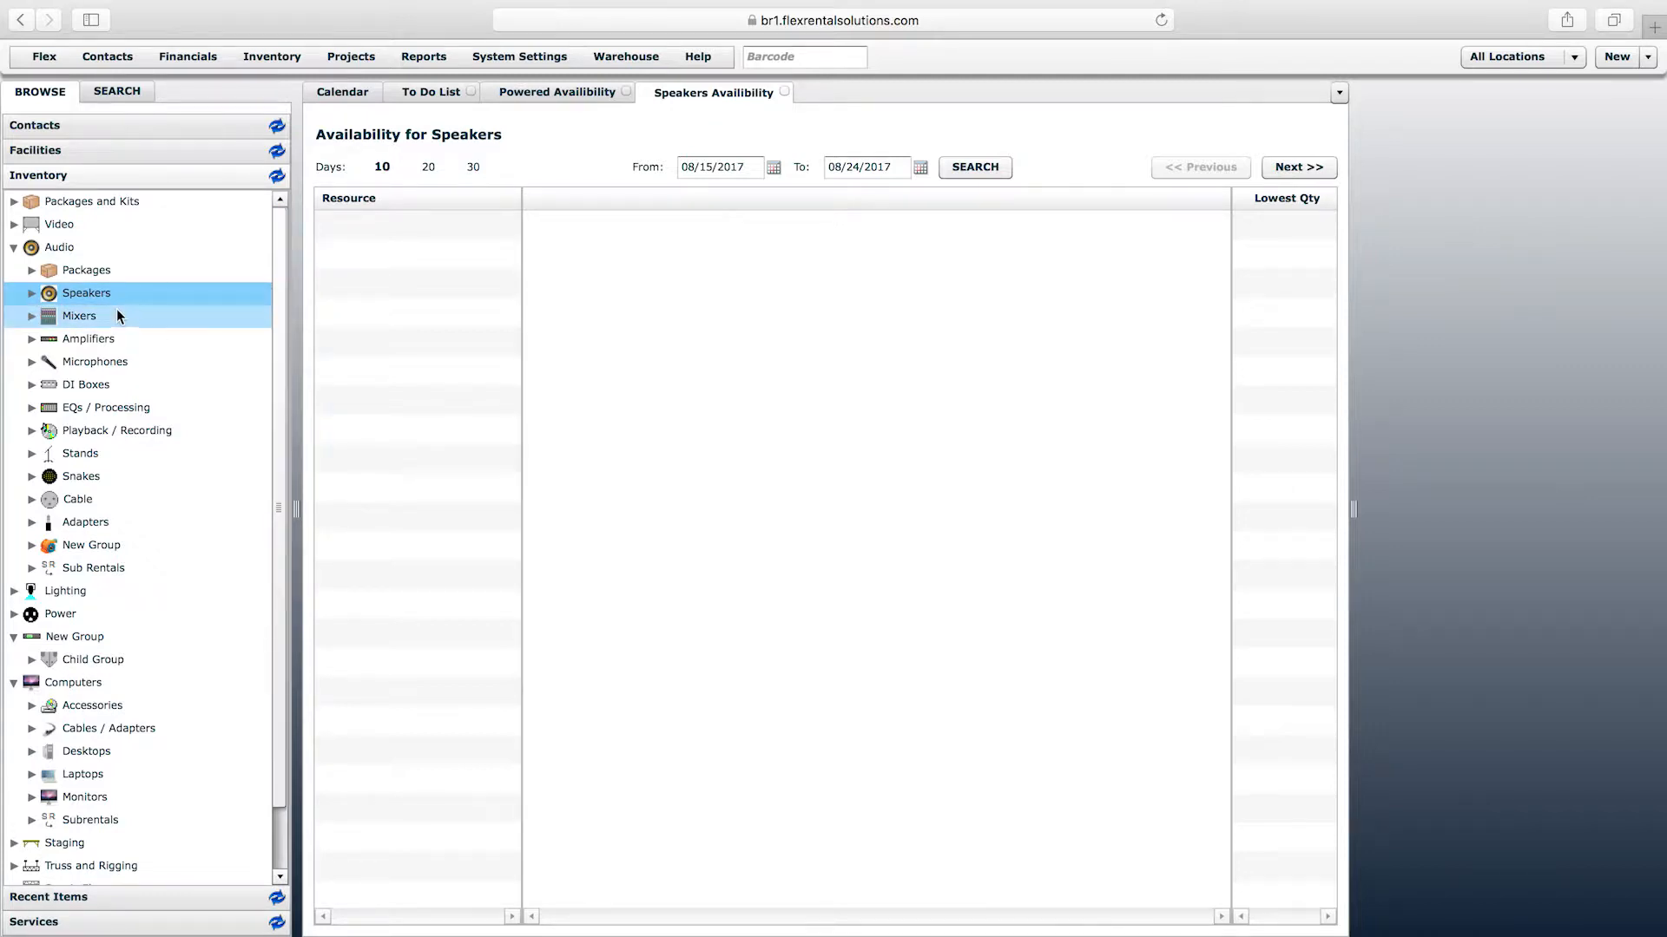
# Step: Expand the Video group and start a new inventory item in its Cameras subgroup
pyautogui.click(13, 226)
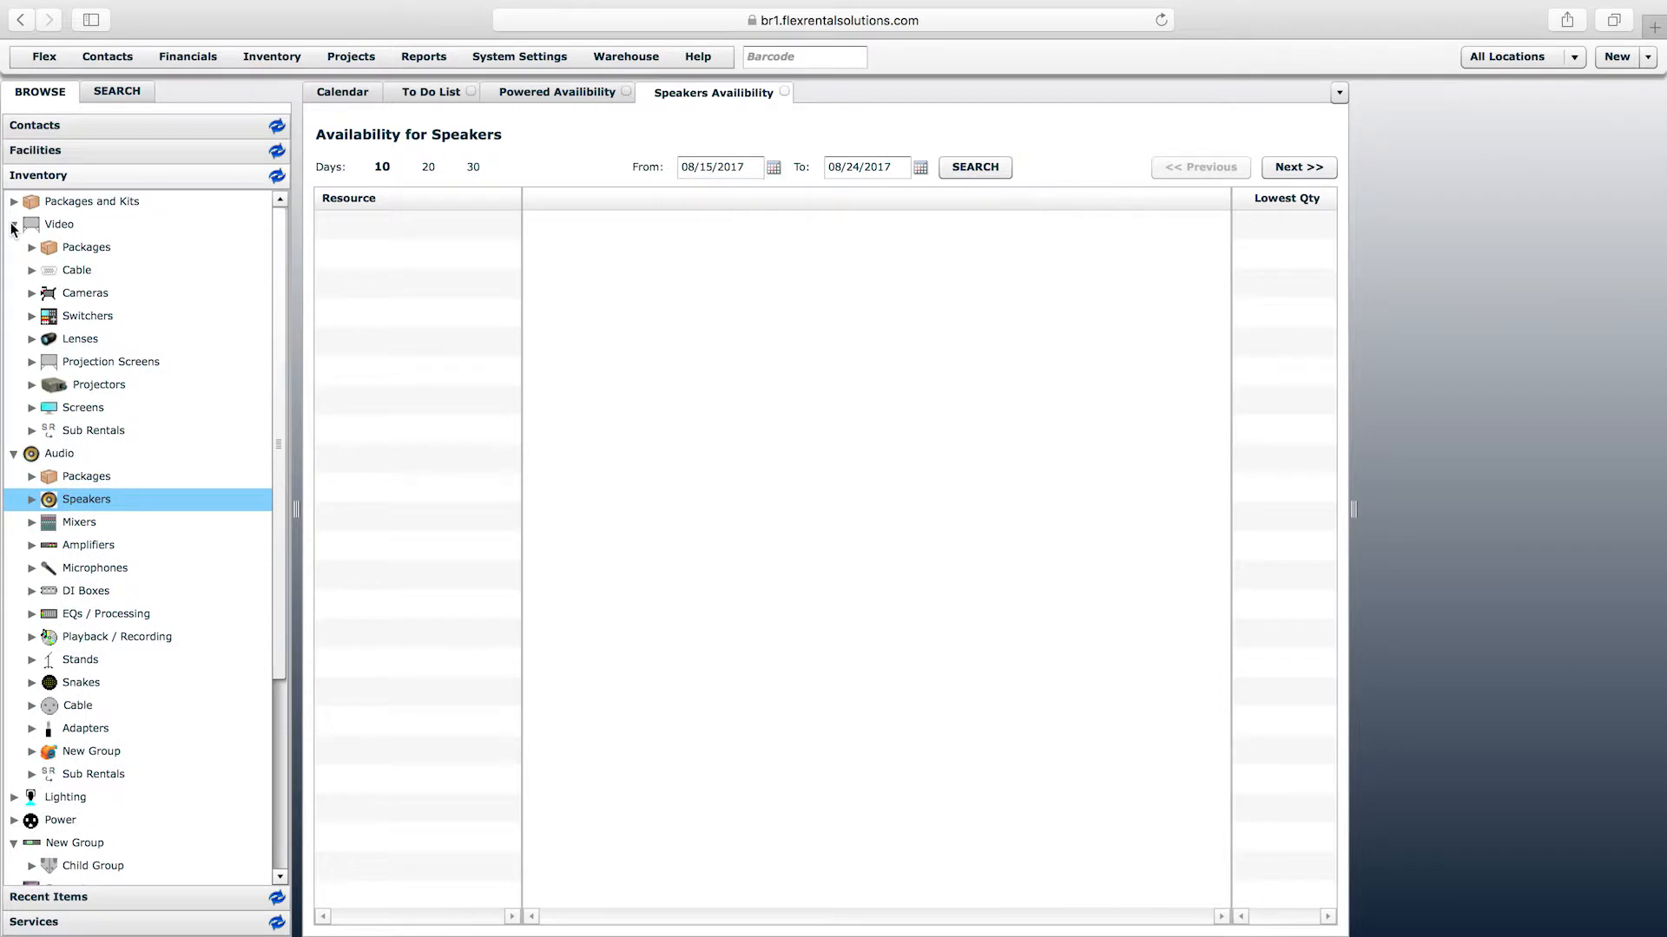
pyautogui.click(32, 296)
pyautogui.click(74, 298)
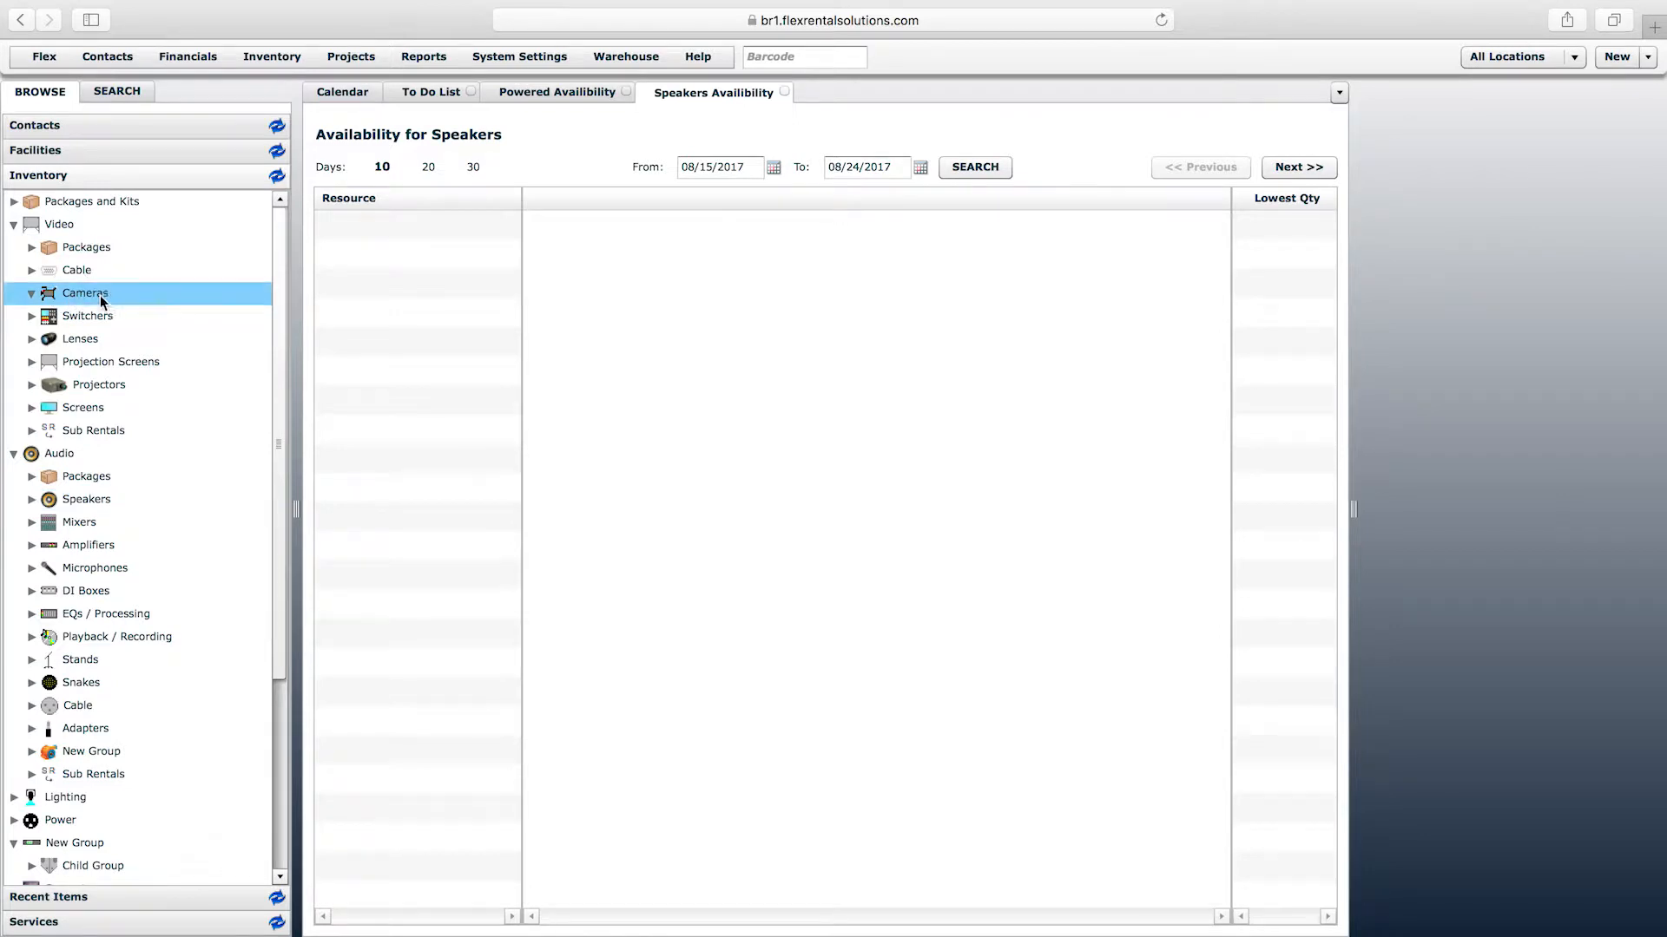
pyautogui.rightClick(99, 300)
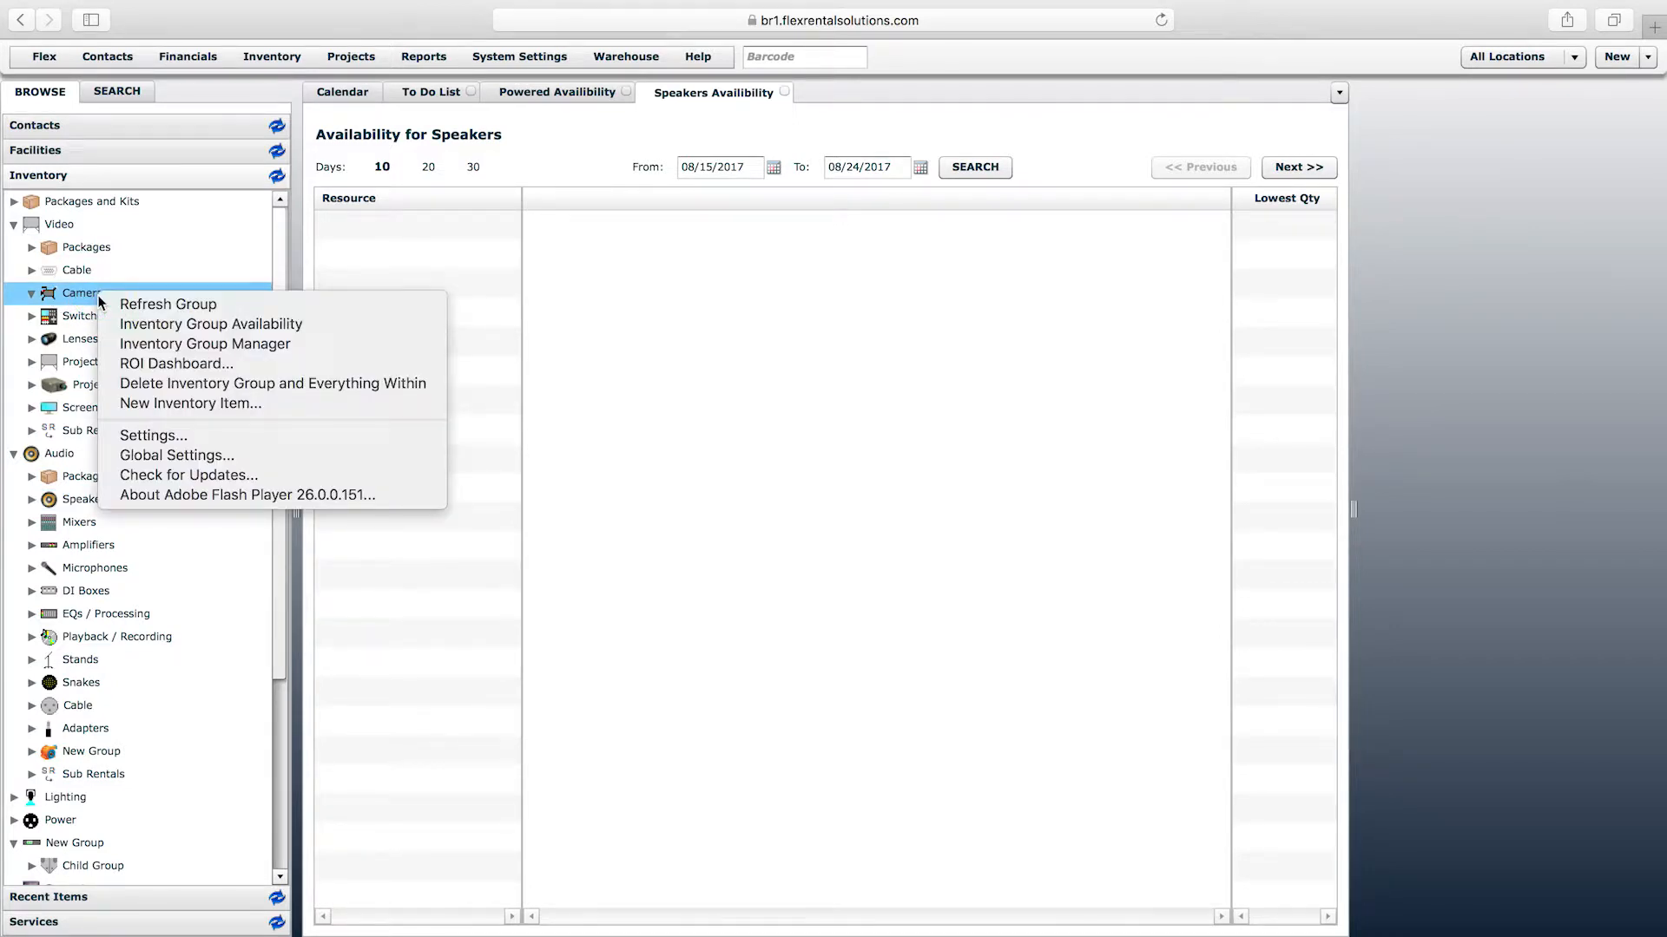
pyautogui.click(201, 405)
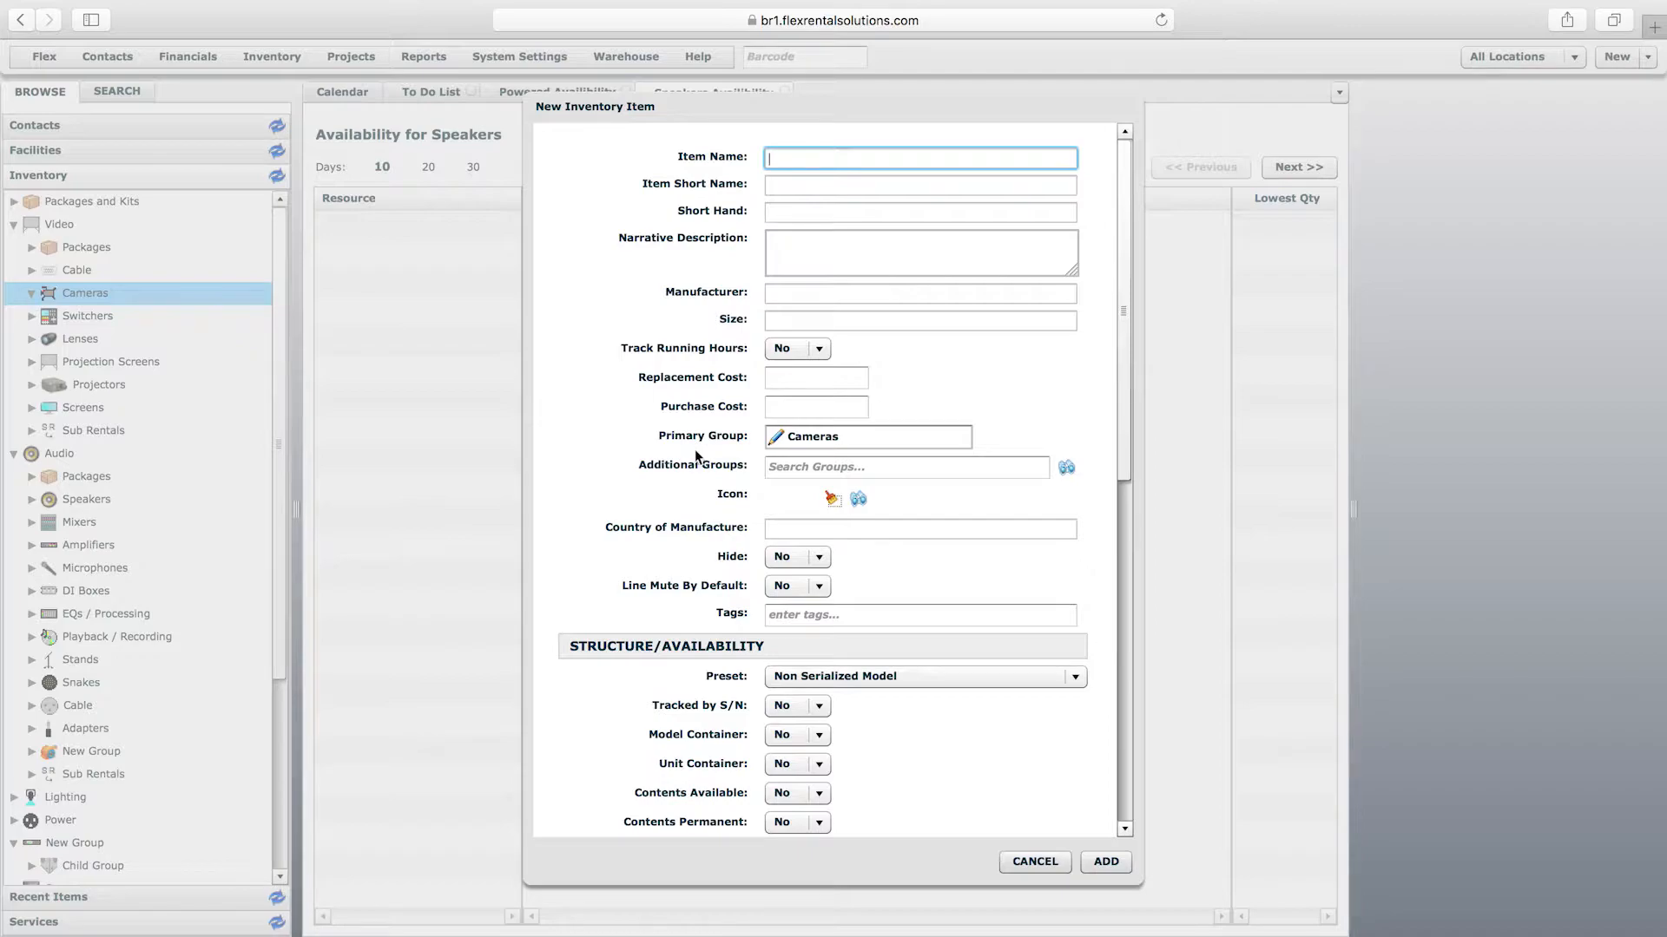
# Step: Examine the groups offered as the item's Primary Group, and close the selection without accepting a change
pyautogui.click(776, 438)
pyautogui.click(689, 265)
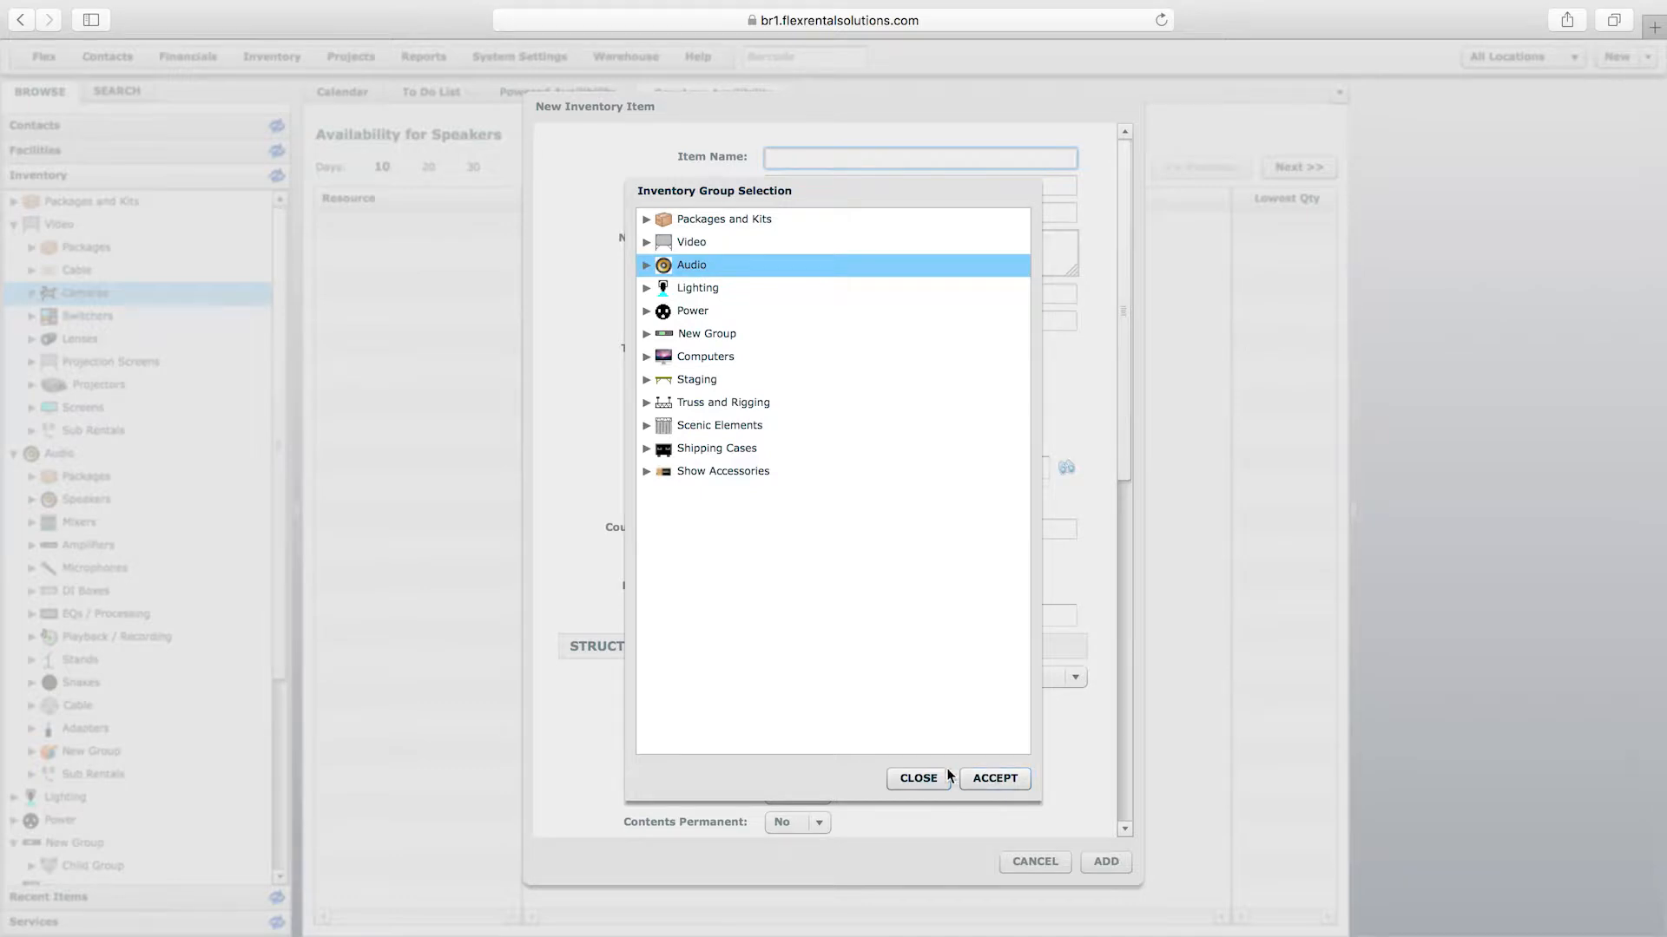
pyautogui.click(947, 777)
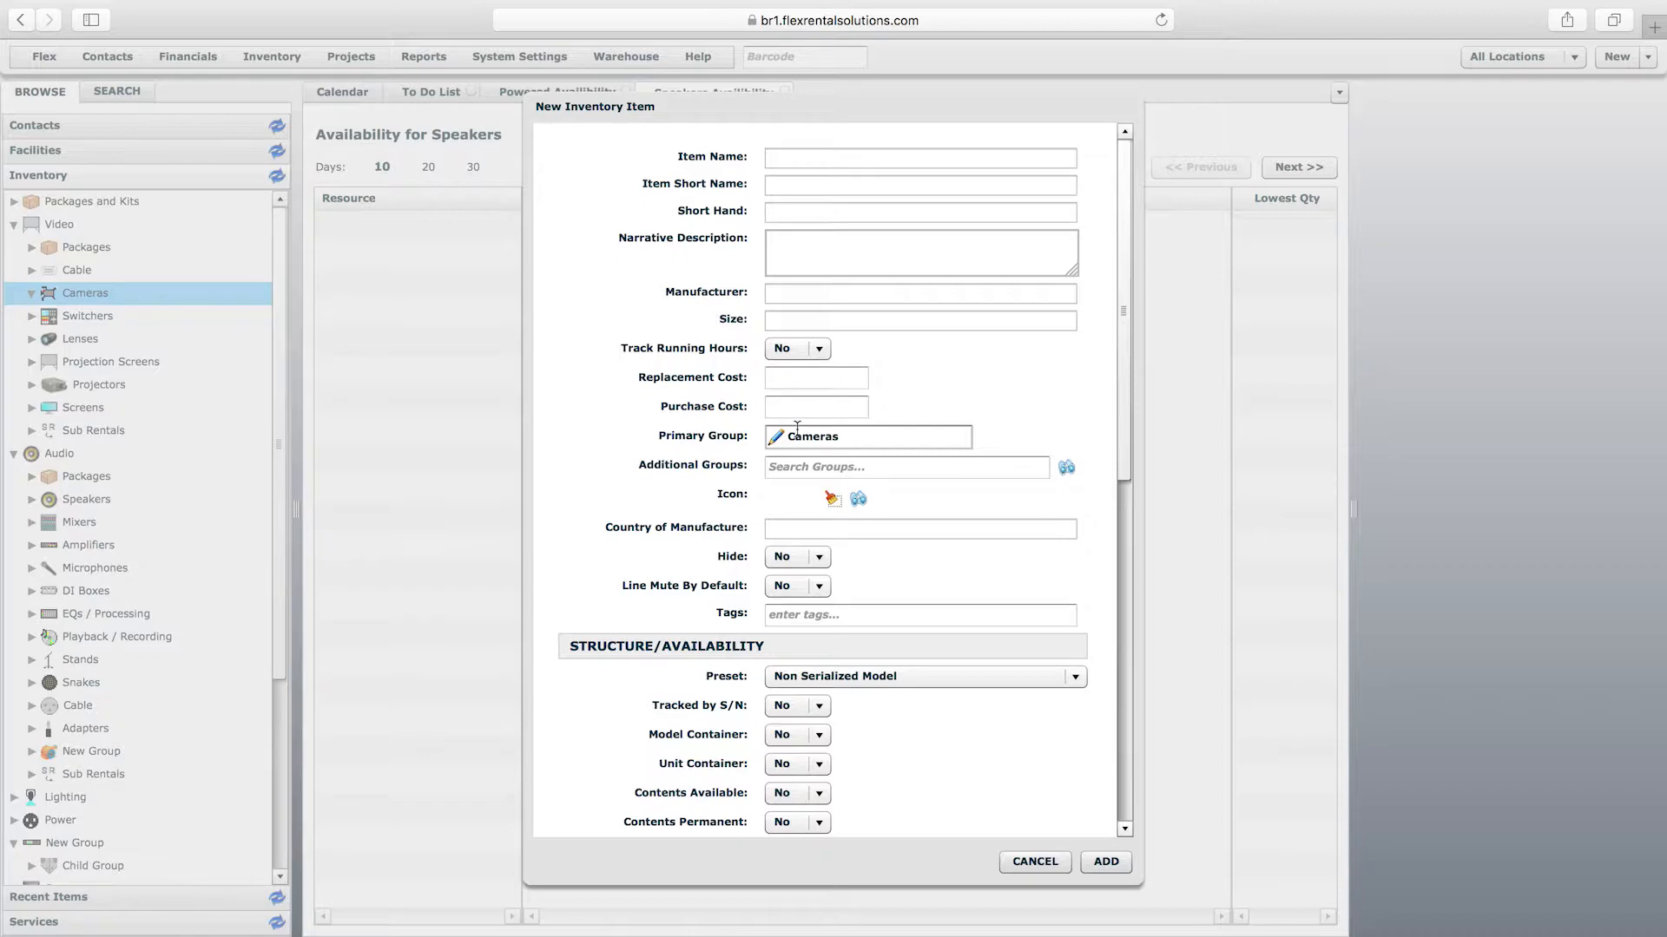
# Step: Enter "Sony HD Camera SD23028" as the item name
pyautogui.moveTo(1124, 311); pyautogui.dragTo(1139, 197)
pyautogui.click(942, 159)
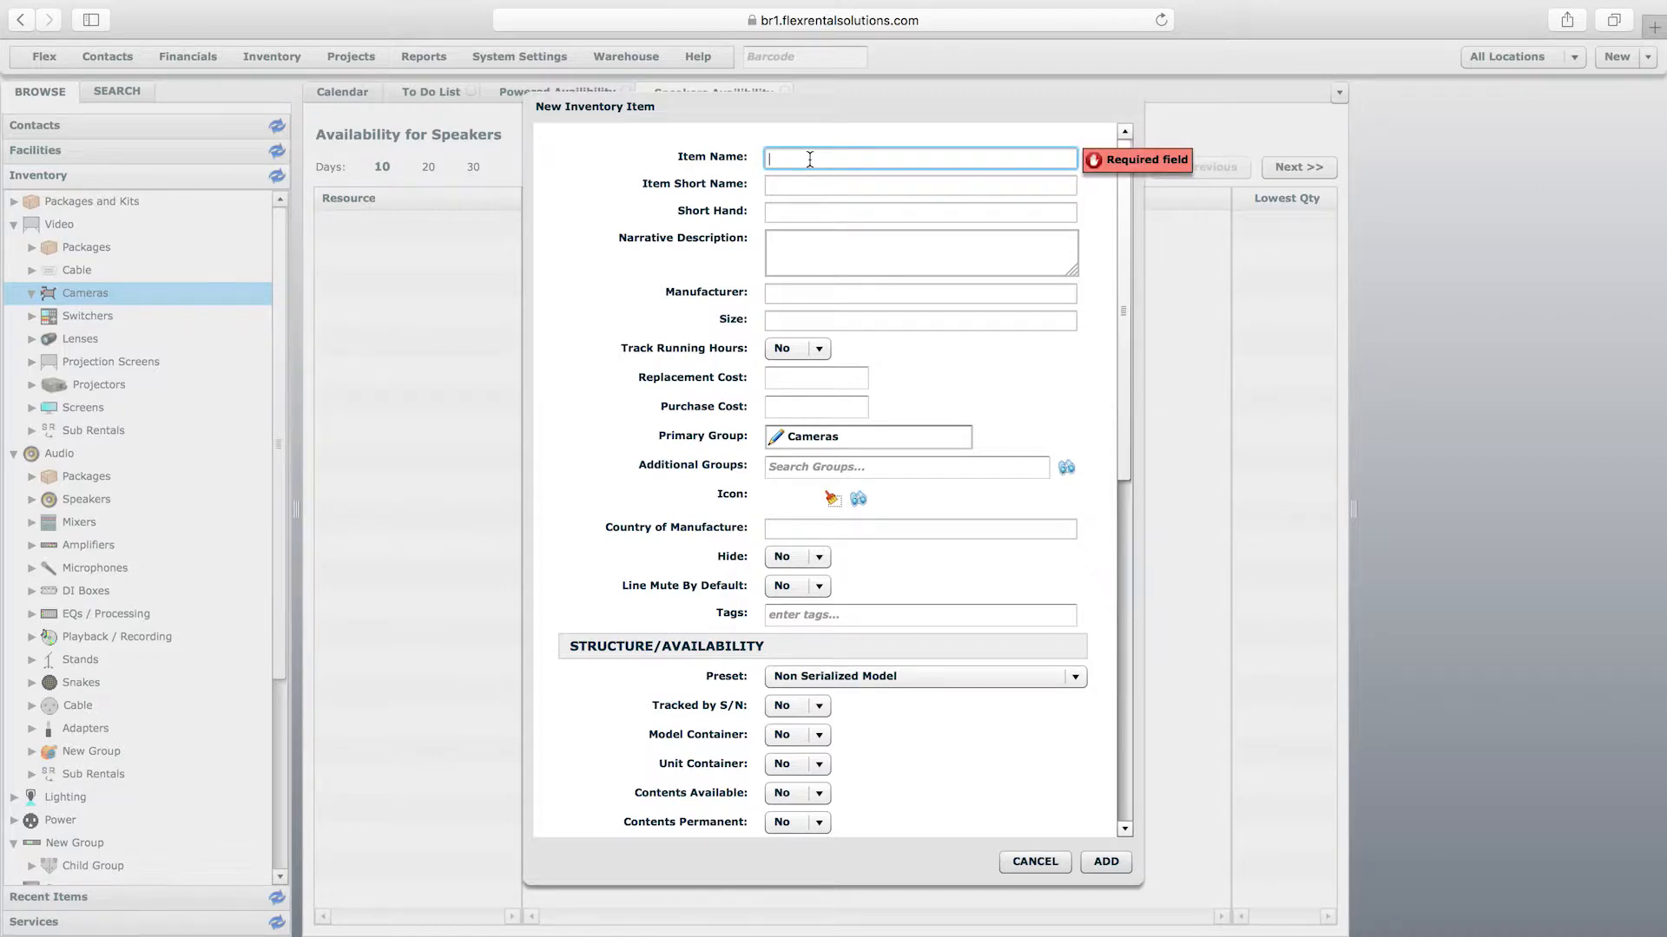
pyautogui.write('Sony ')
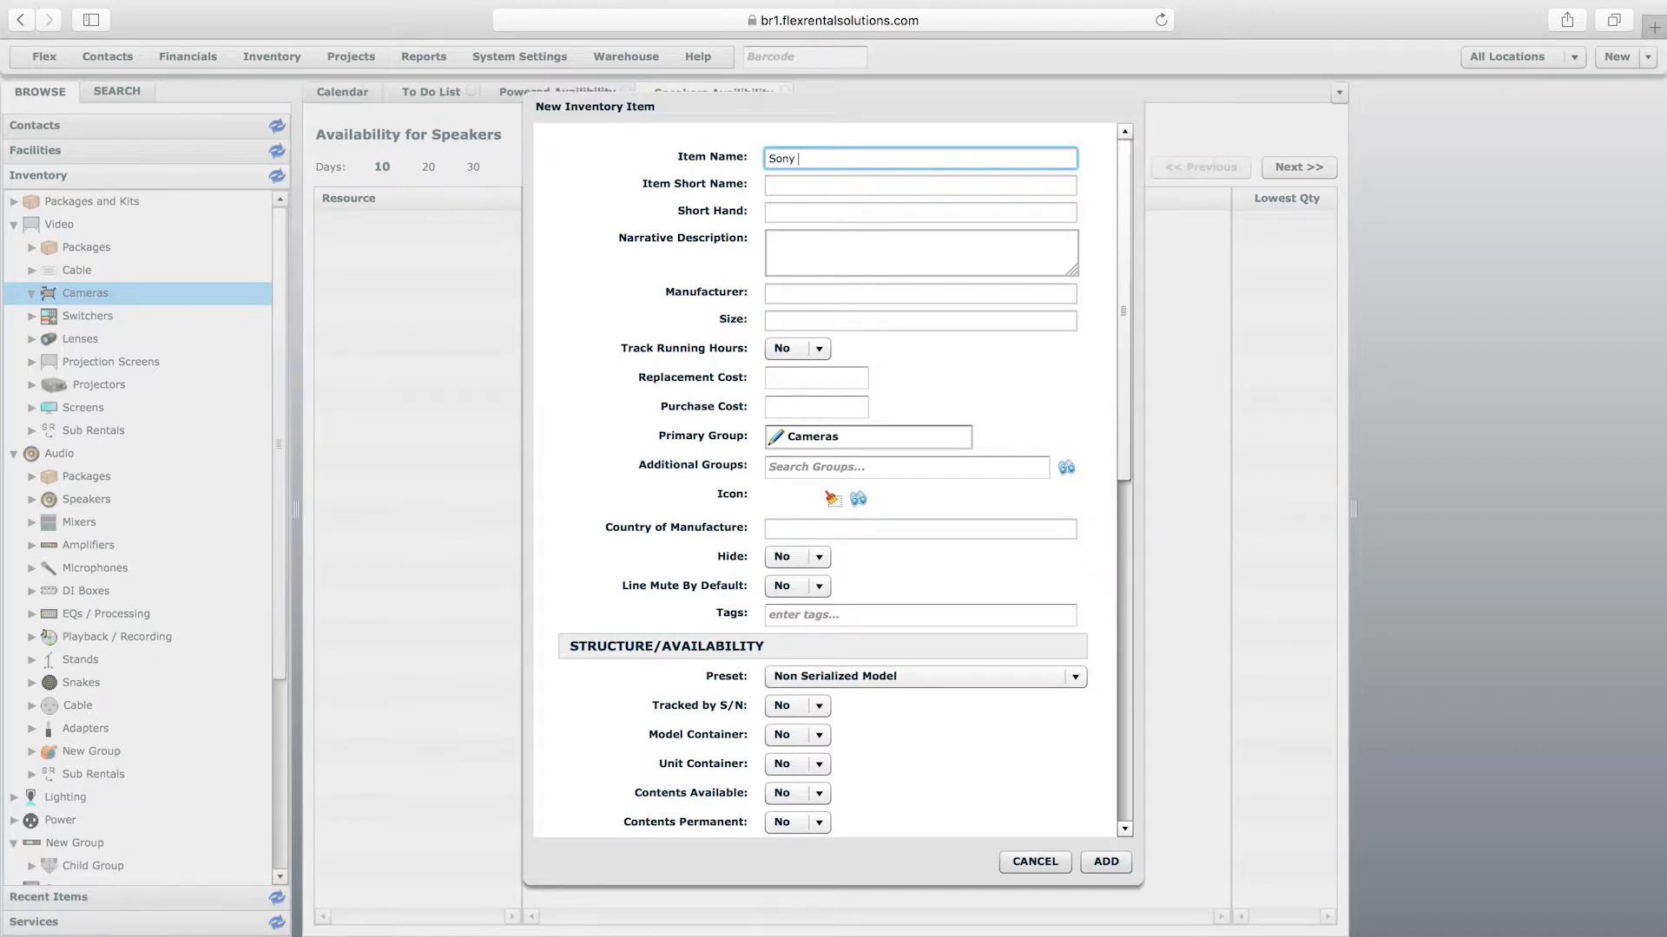
pyautogui.write('Camera')
pyautogui.click(798, 158)
pyautogui.write('HD')
pyautogui.write('SD23028')
pyautogui.click(938, 160)
# Step: Enter "Sony SD23028" as the item short name, and compare it with the full item name
pyautogui.click(929, 185)
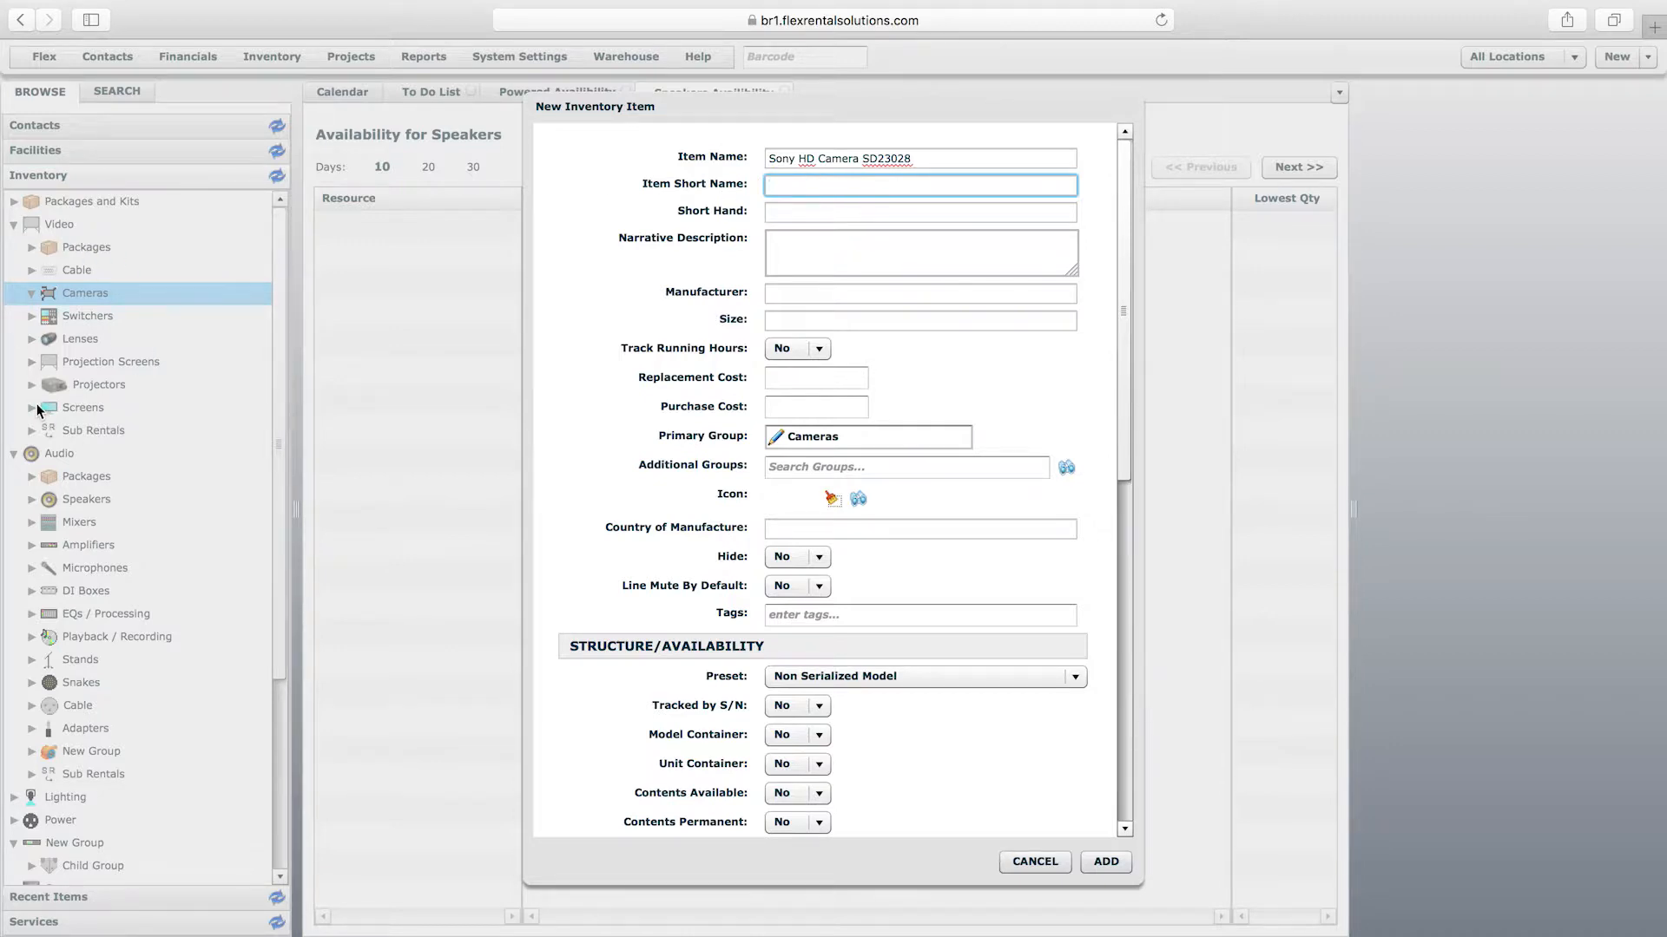
pyautogui.write('Sony SD23028')
pyautogui.moveTo(884, 184); pyautogui.dragTo(764, 188)
pyautogui.moveTo(798, 159); pyautogui.dragTo(858, 159)
pyautogui.click(960, 156)
pyautogui.click(868, 185)
pyautogui.moveTo(864, 184); pyautogui.dragTo(778, 184)
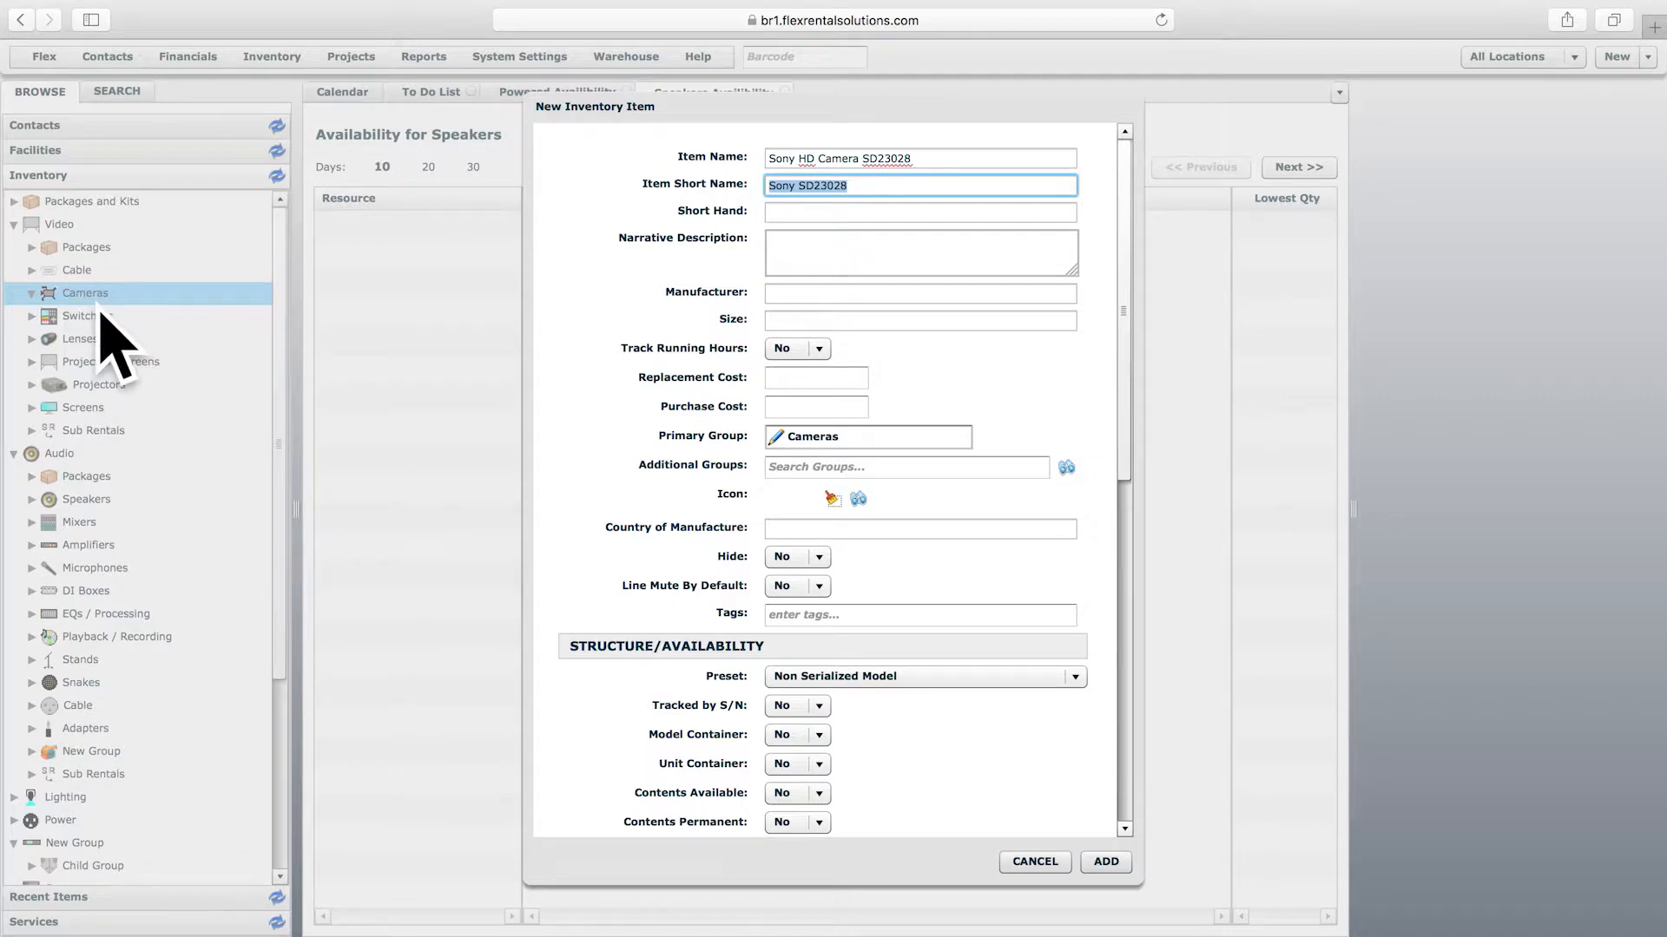
pyautogui.click(867, 185)
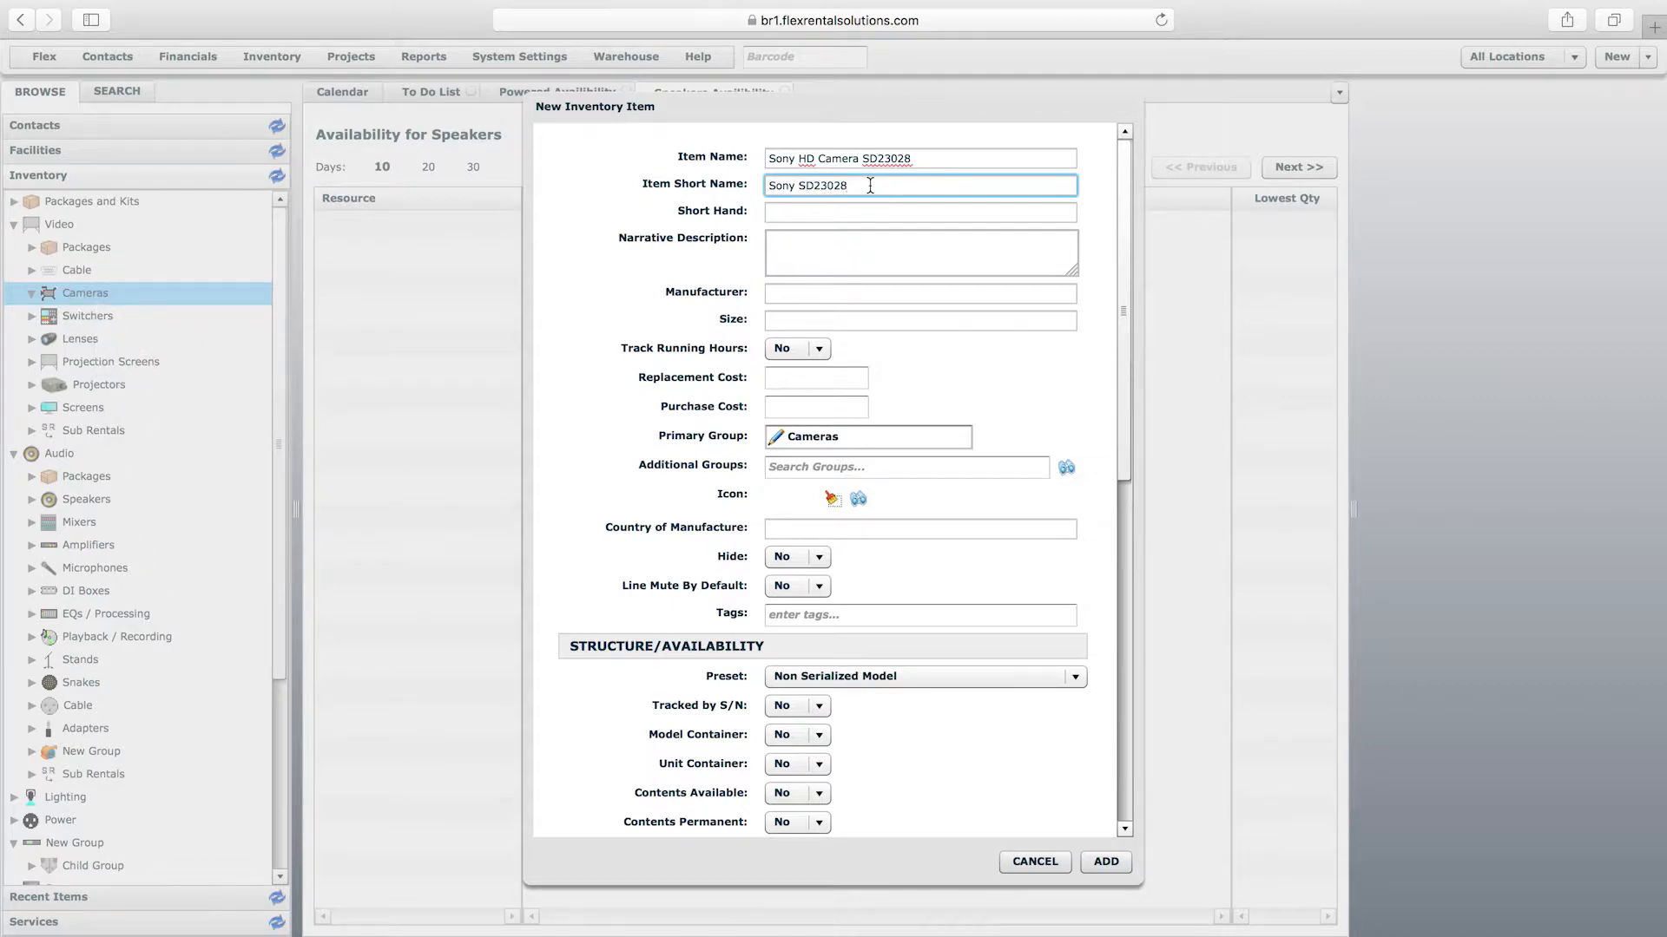
# Step: Enter "SONYHD" as the item's short hand
pyautogui.click(808, 212)
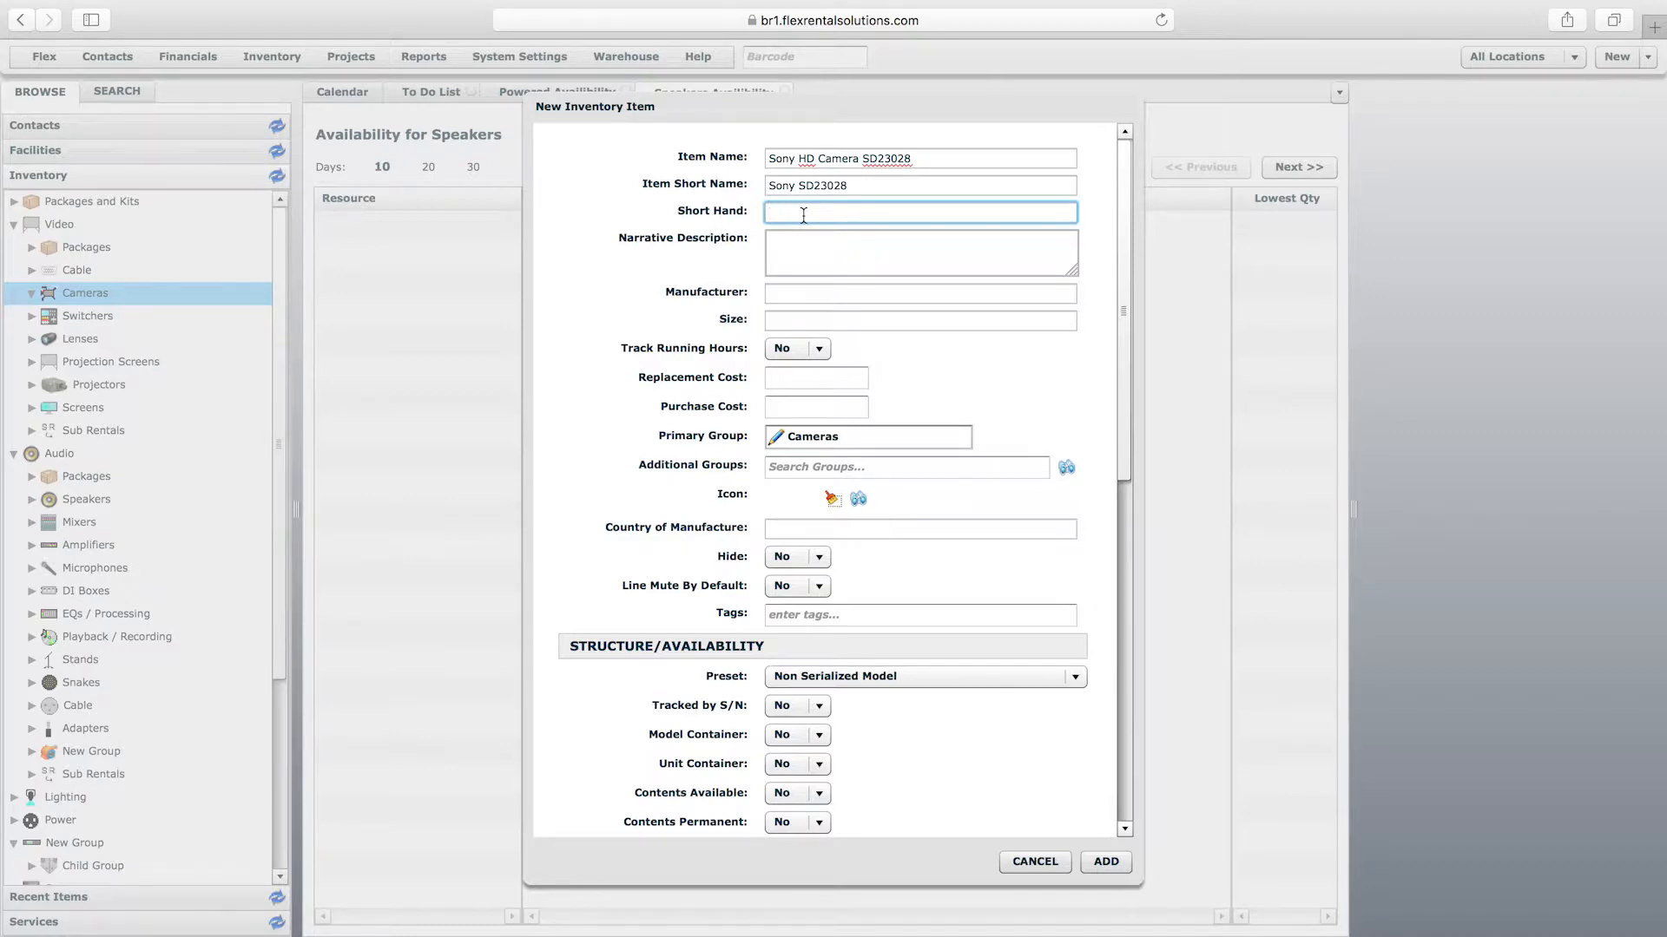
pyautogui.write('SONYHD')
pyautogui.moveTo(848, 213); pyautogui.dragTo(740, 213)
pyautogui.click(822, 210)
pyautogui.moveTo(818, 215); pyautogui.dragTo(784, 214)
pyautogui.click(838, 215)
pyautogui.moveTo(829, 214); pyautogui.dragTo(745, 213)
pyautogui.moveTo(769, 211); pyautogui.dragTo(813, 212)
pyautogui.click(813, 212)
# Step: Examine the narrative description, manufacturer and Structure/Availability fields of the new item, and review its item name
pyautogui.click(830, 250)
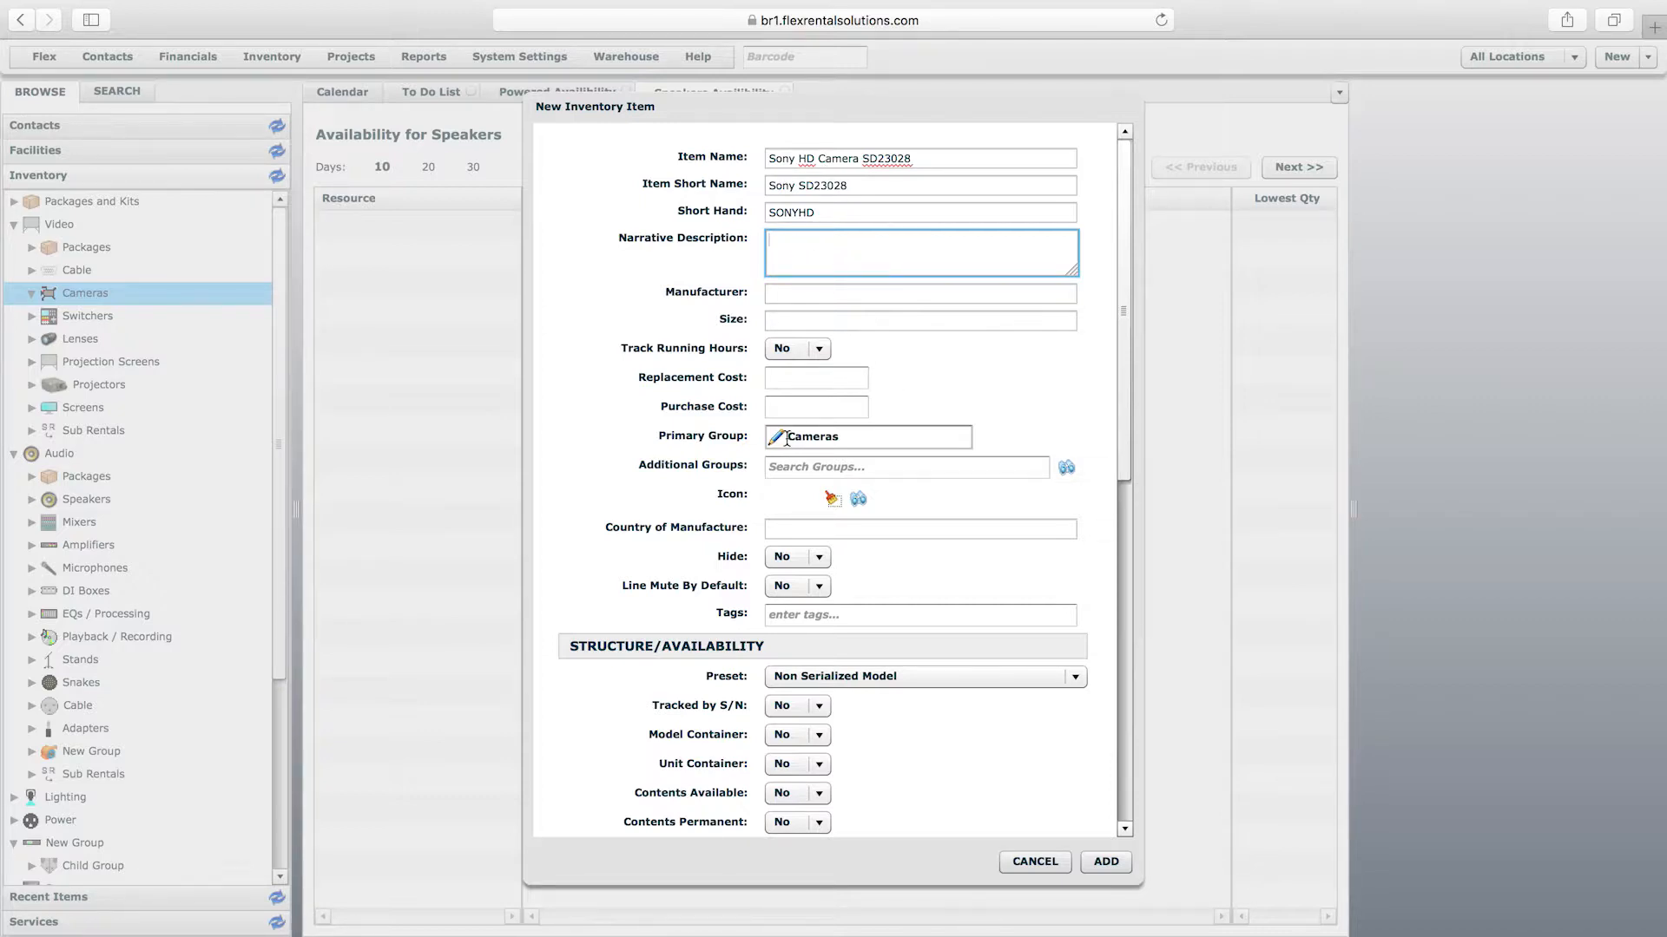
pyautogui.moveTo(1120, 438); pyautogui.dragTo(1122, 547)
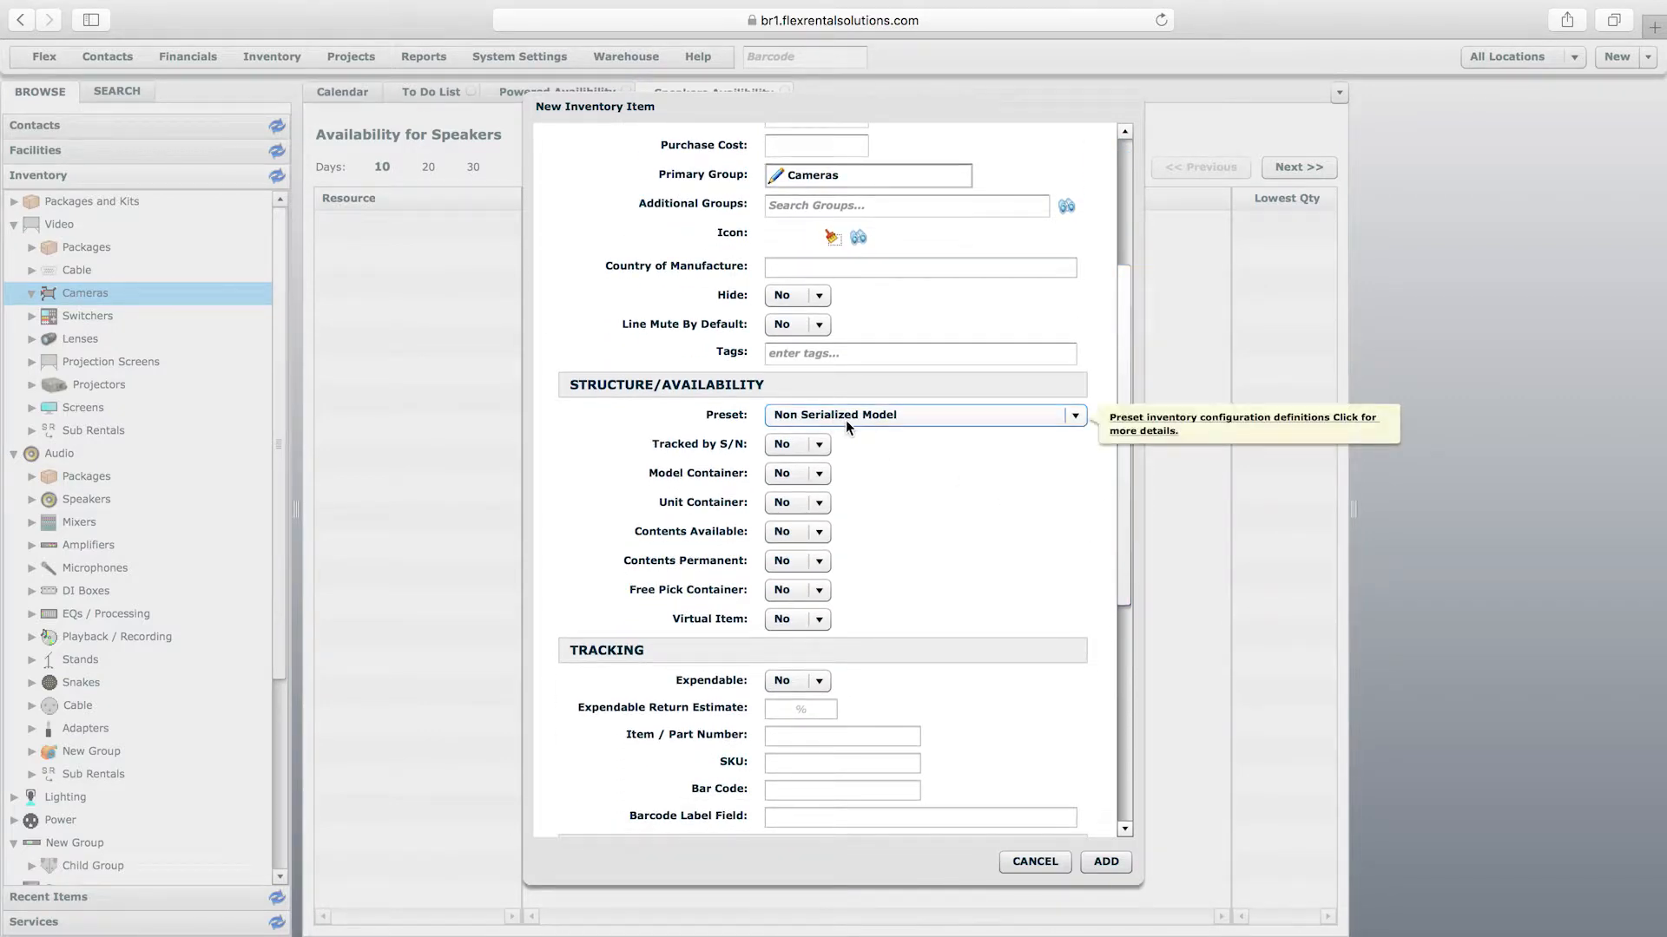
pyautogui.moveTo(1123, 335); pyautogui.dragTo(1130, 203)
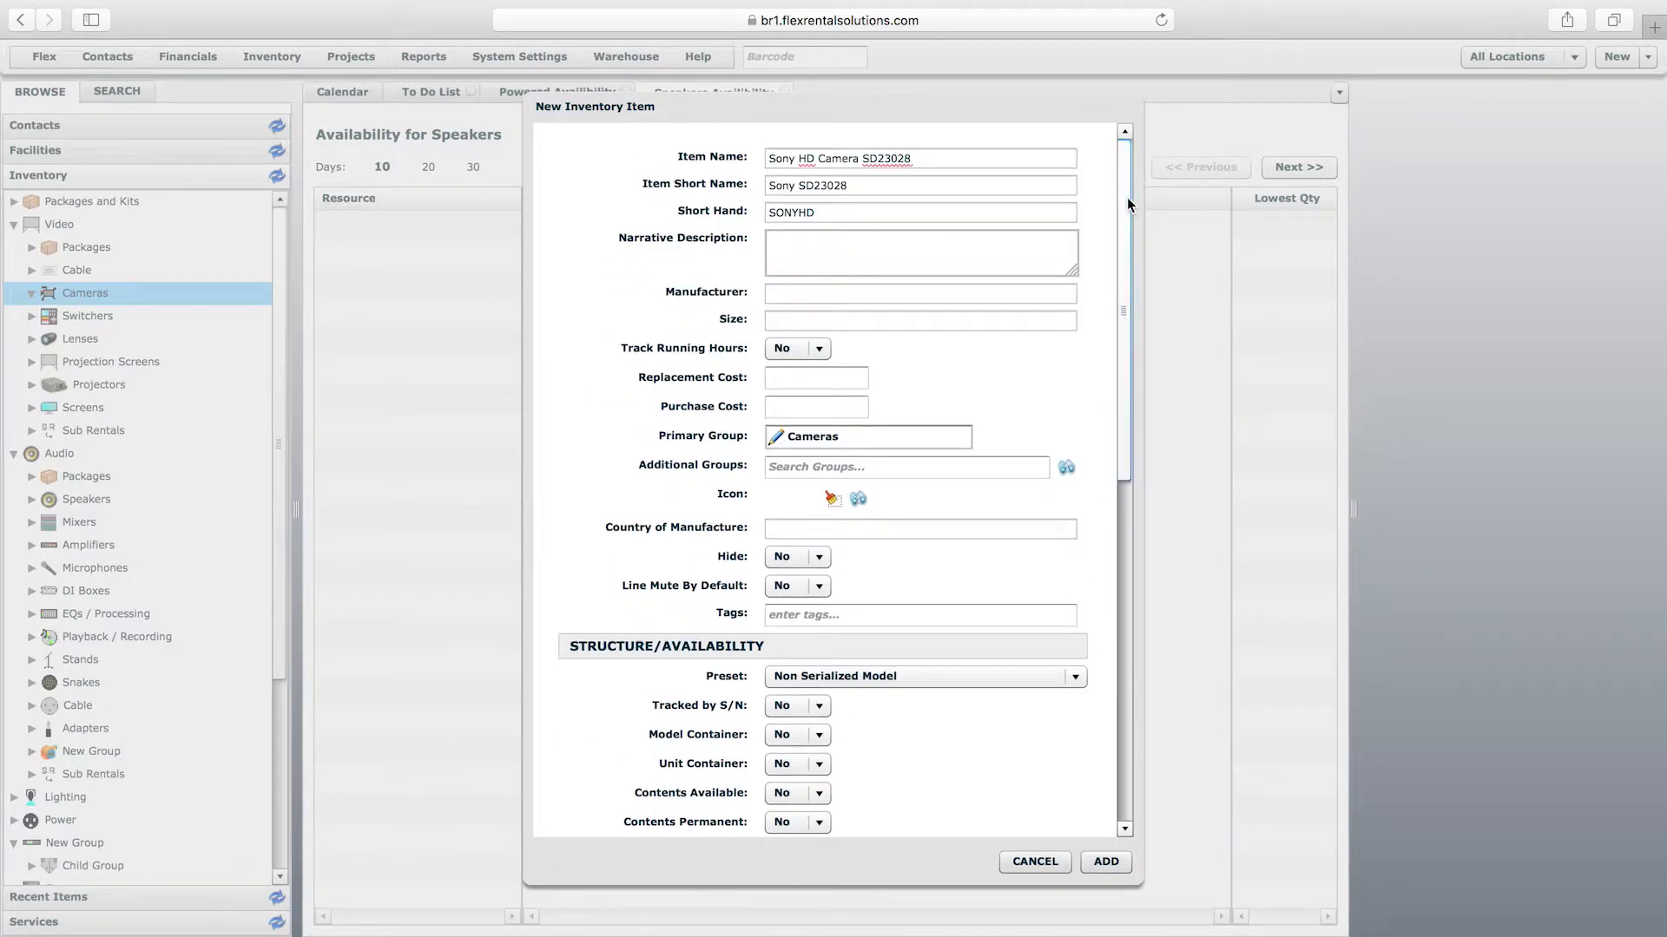
pyautogui.click(970, 295)
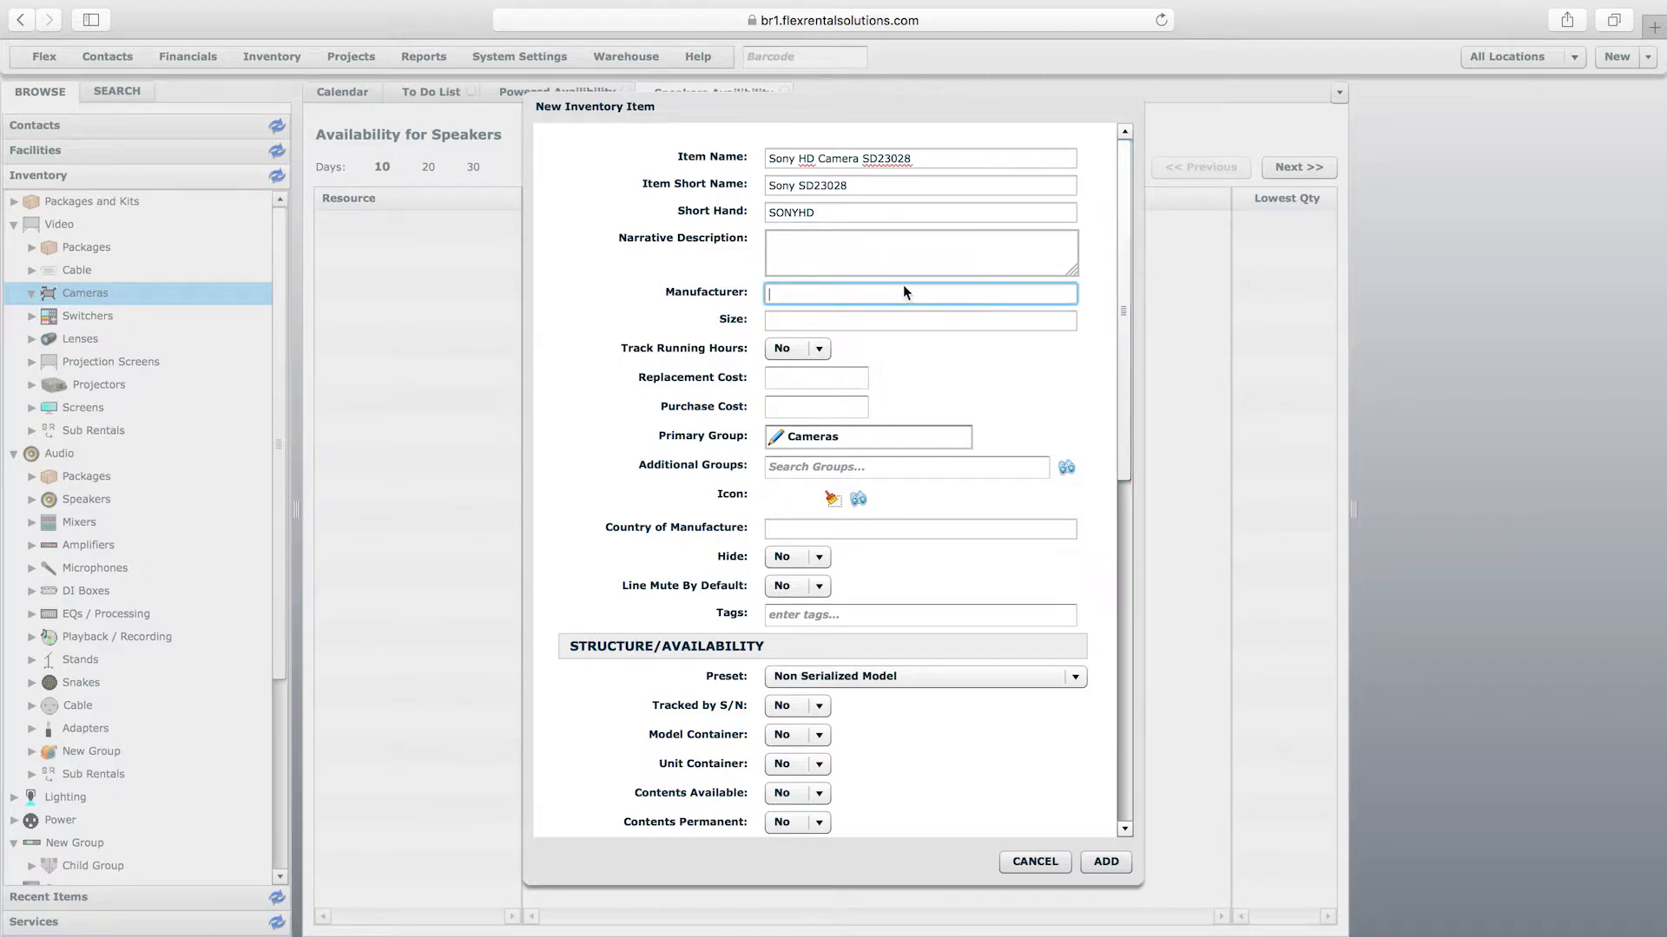
pyautogui.scroll(-2, 819, 293)
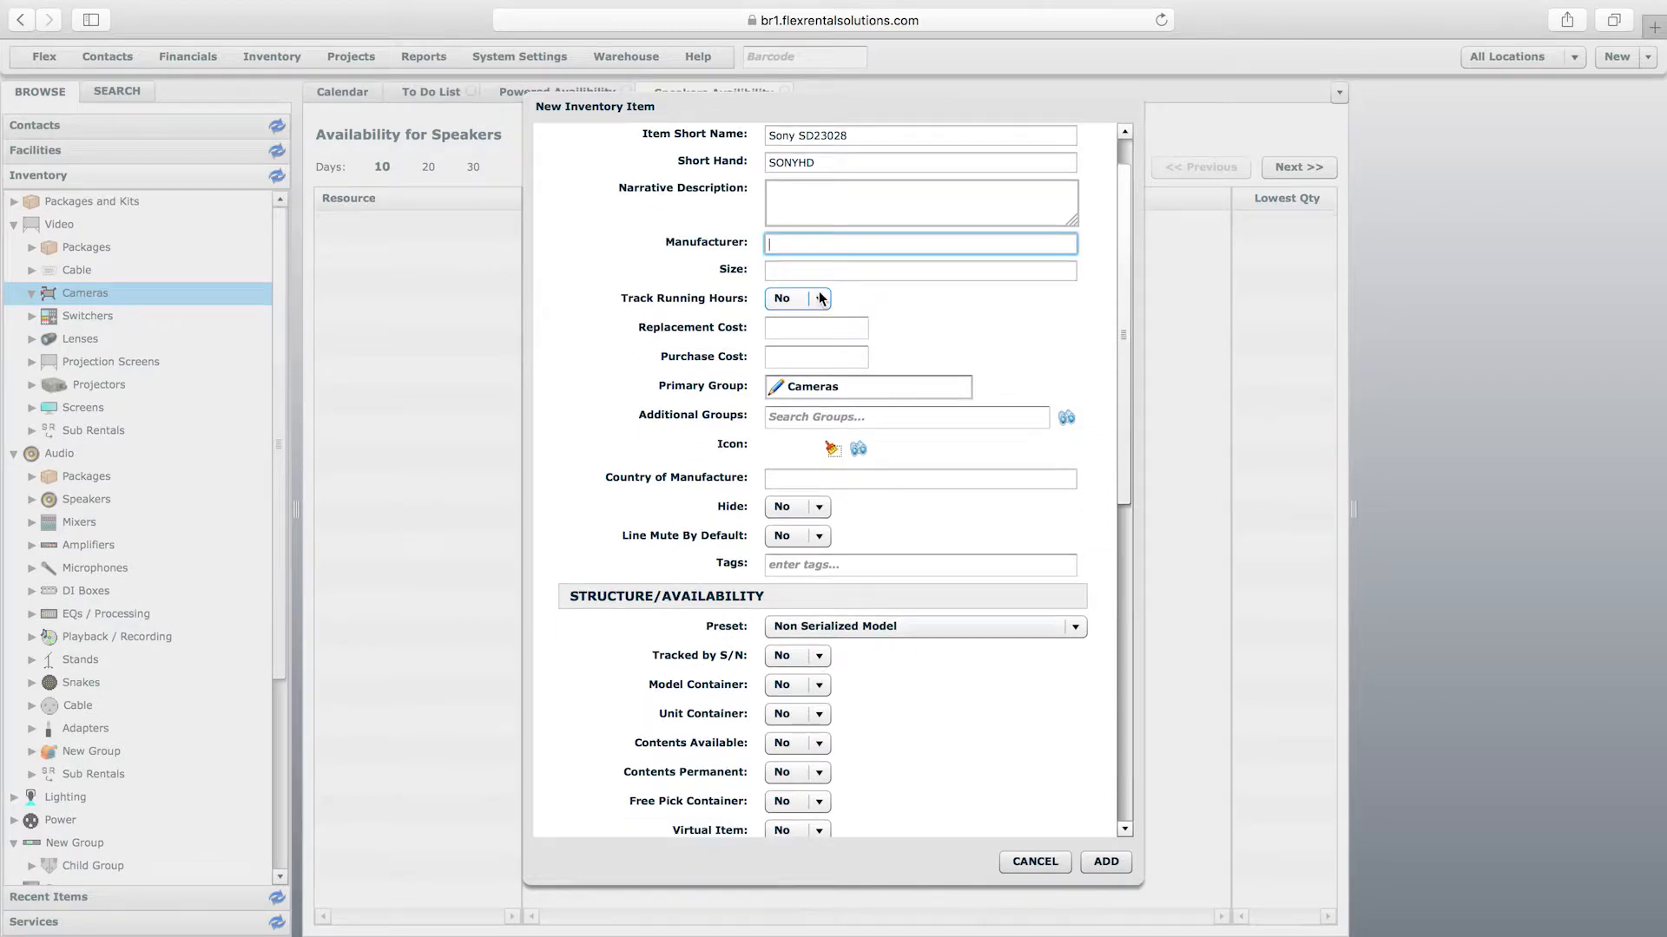
pyautogui.scroll(2, 1121, 258)
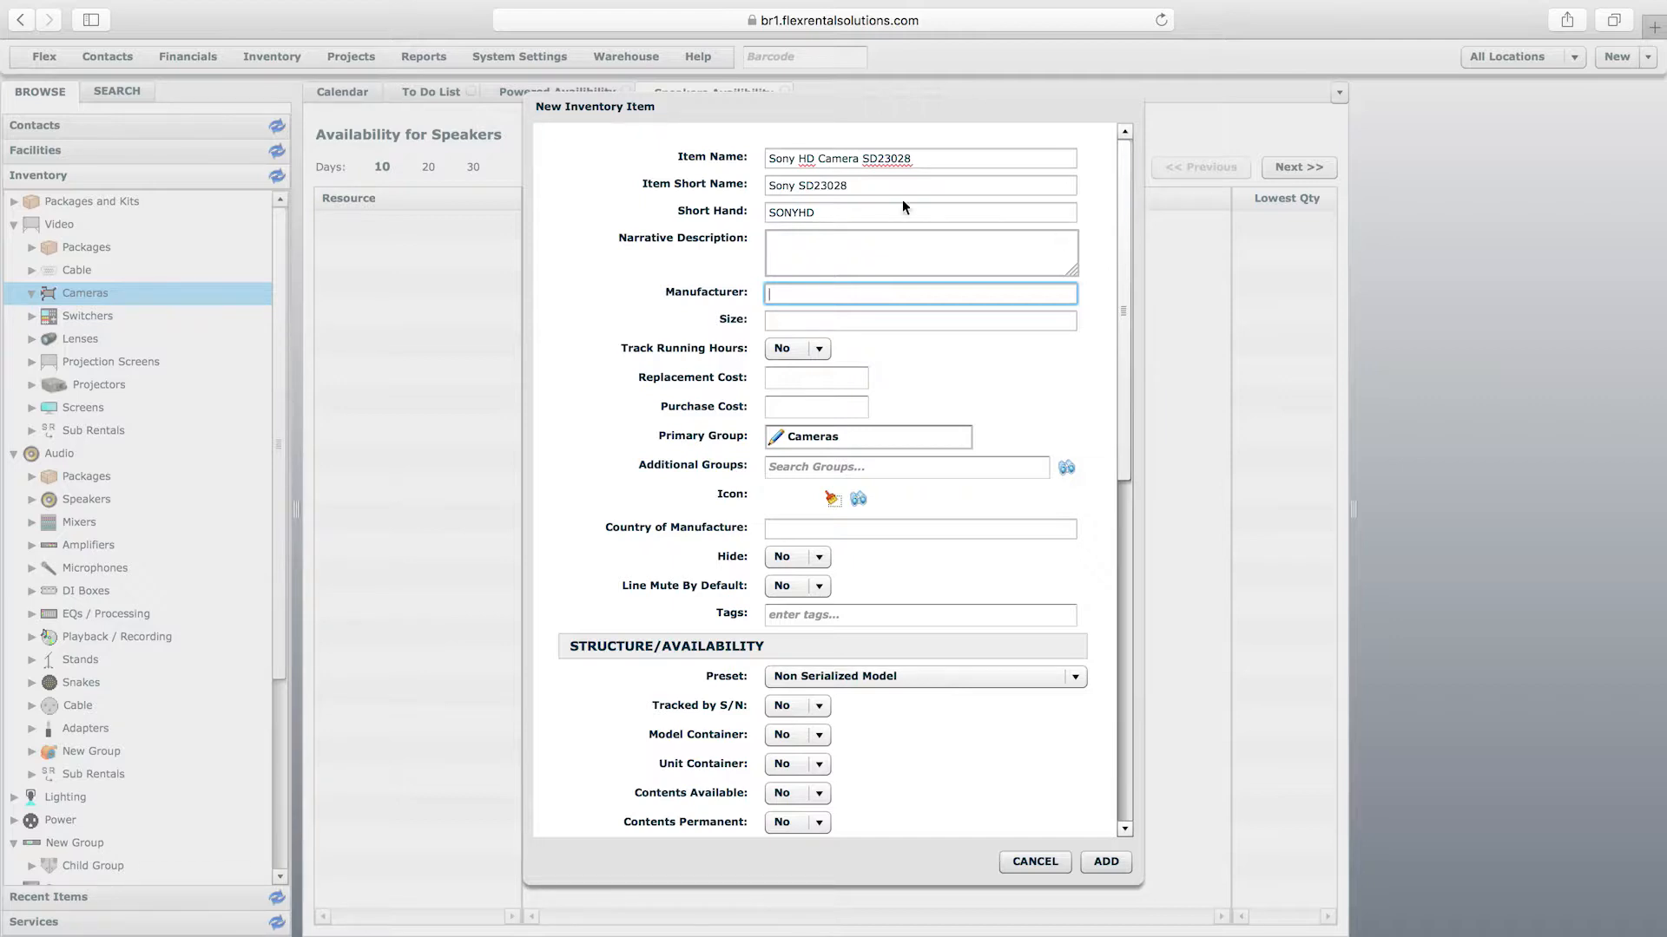
pyautogui.moveTo(773, 156); pyautogui.dragTo(938, 155)
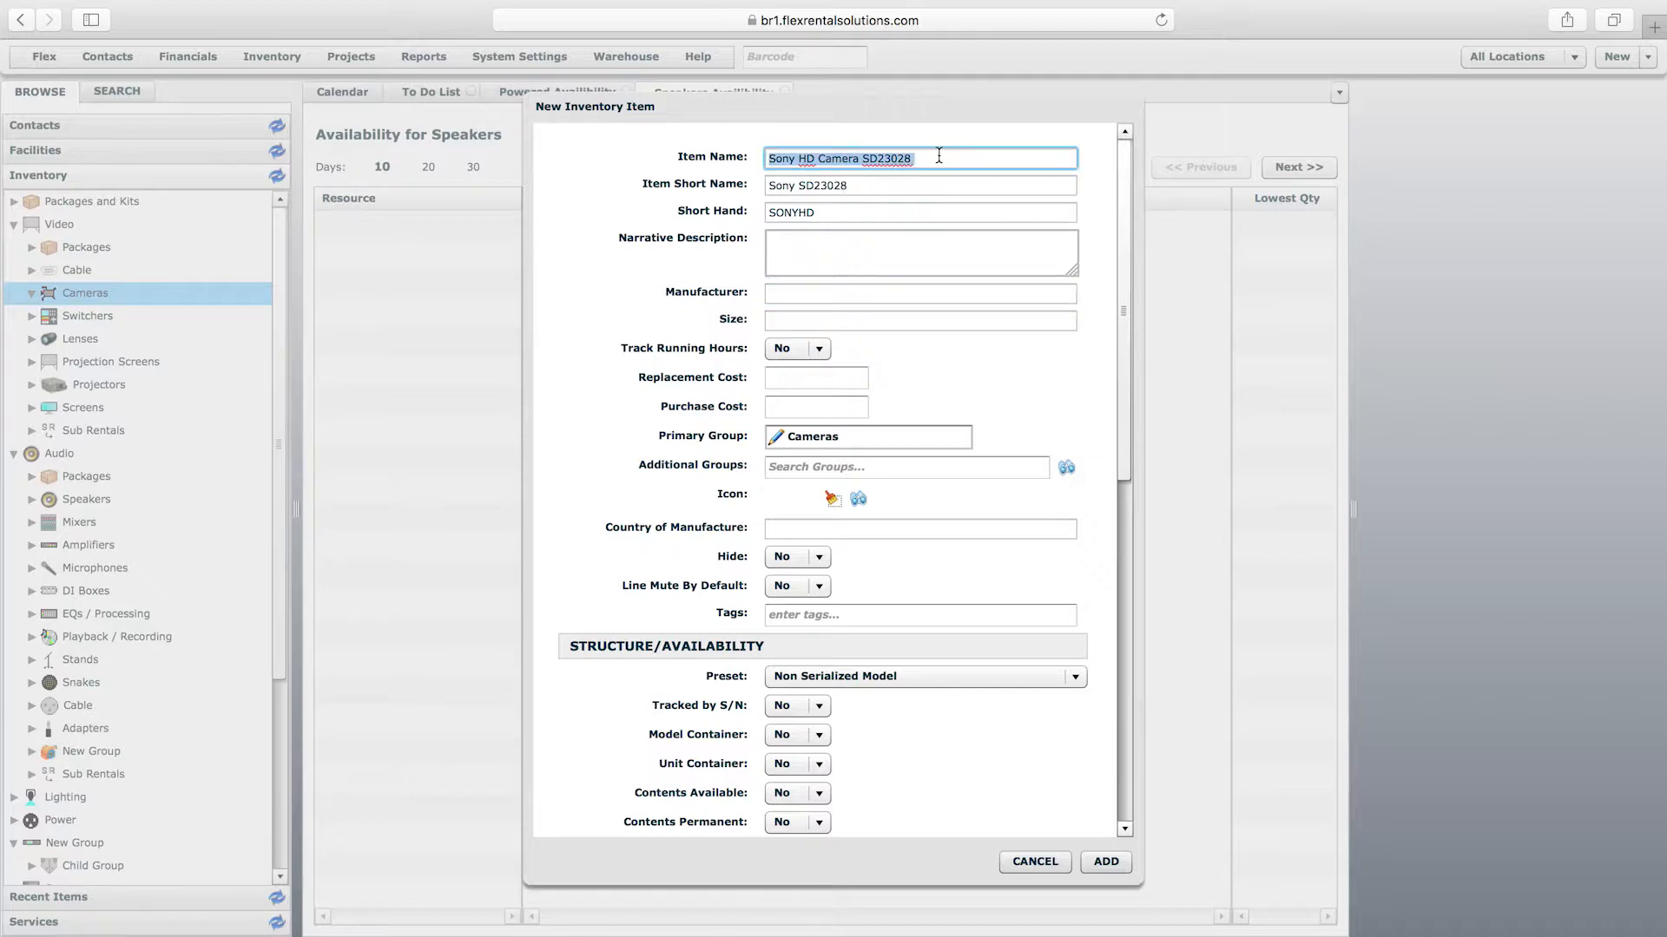
pyautogui.click(938, 156)
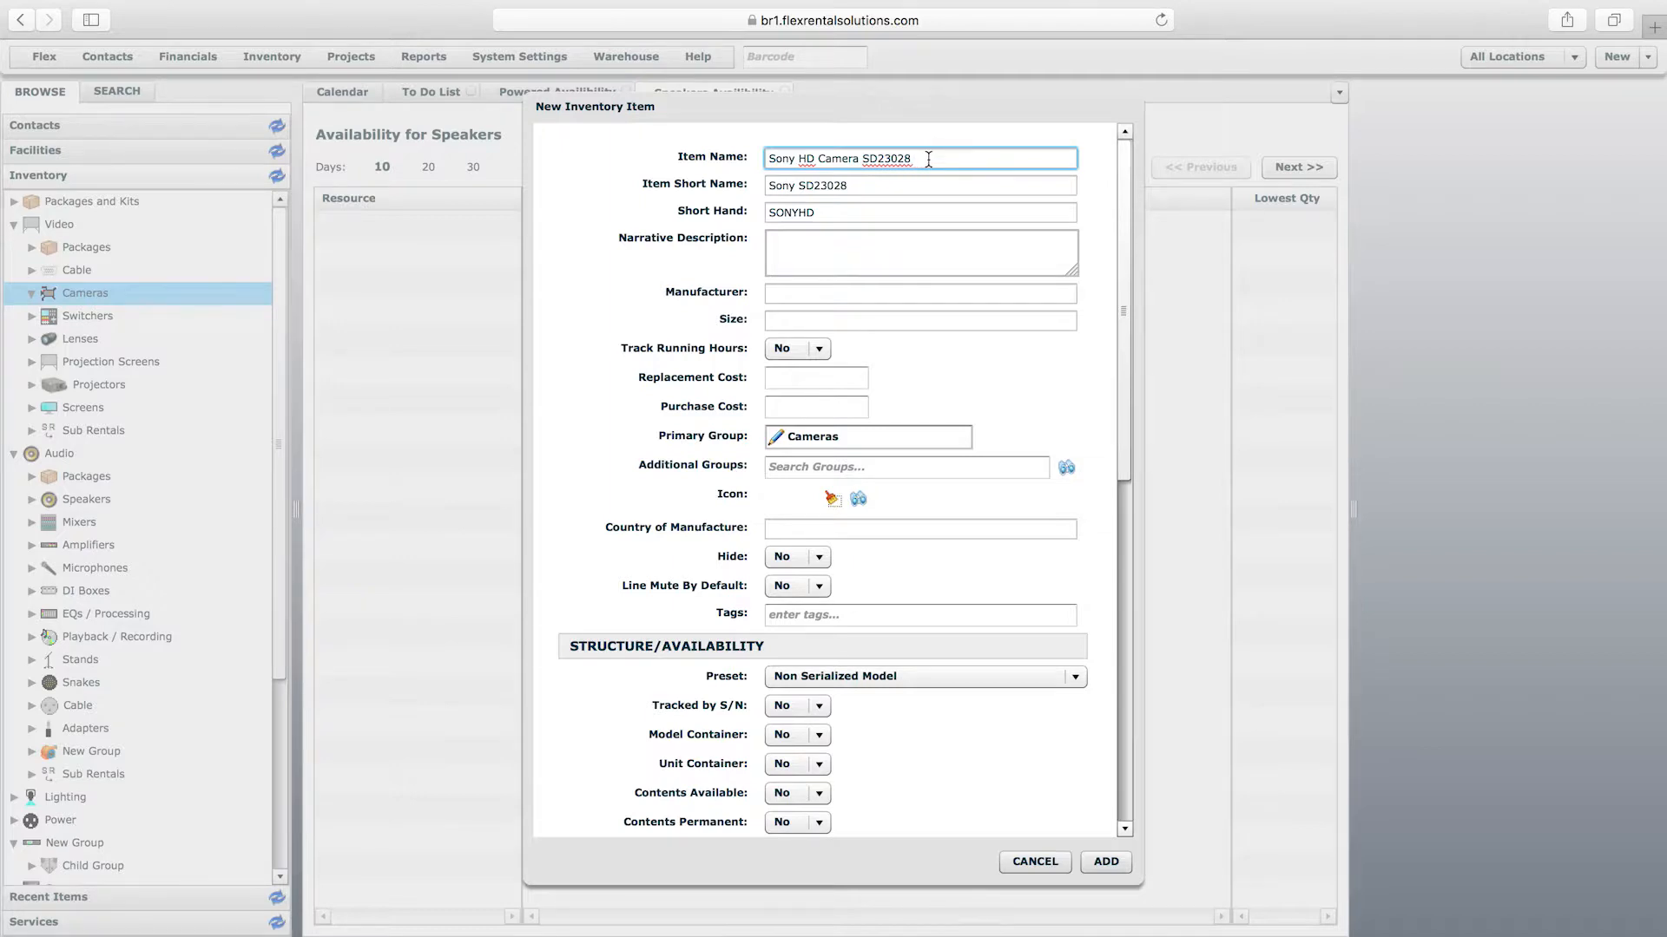
pyautogui.tripleClick(933, 159)
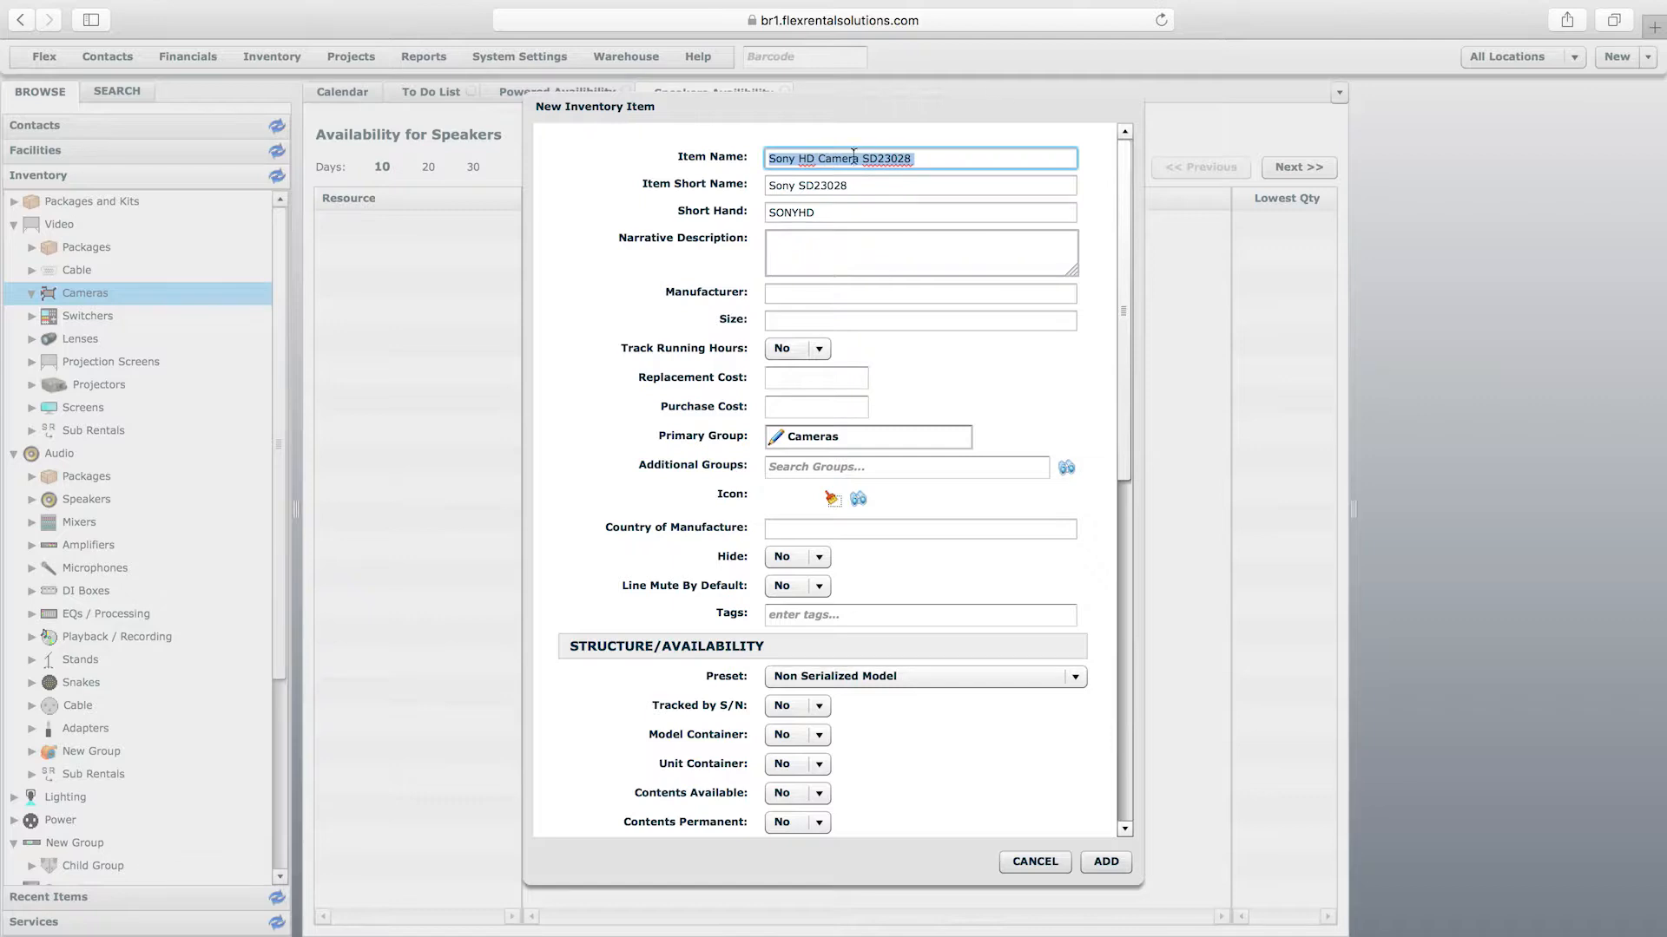
pyautogui.click(1049, 159)
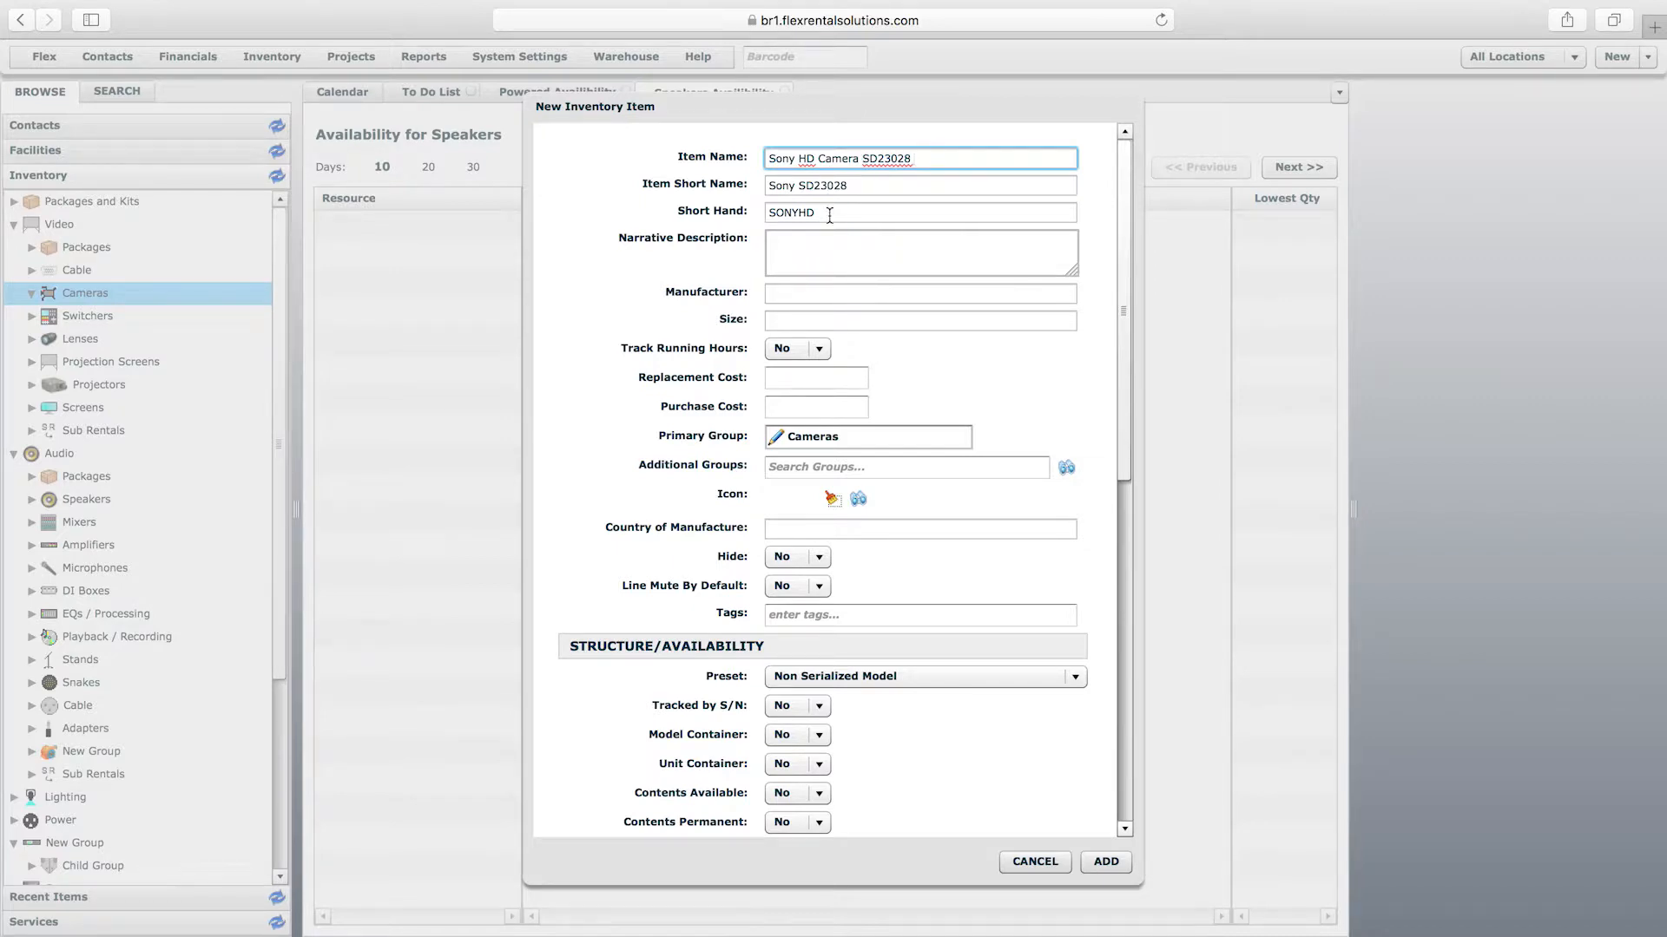
# Step: Set the item's manufacturer to SONY and leave the size empty
pyautogui.click(838, 294)
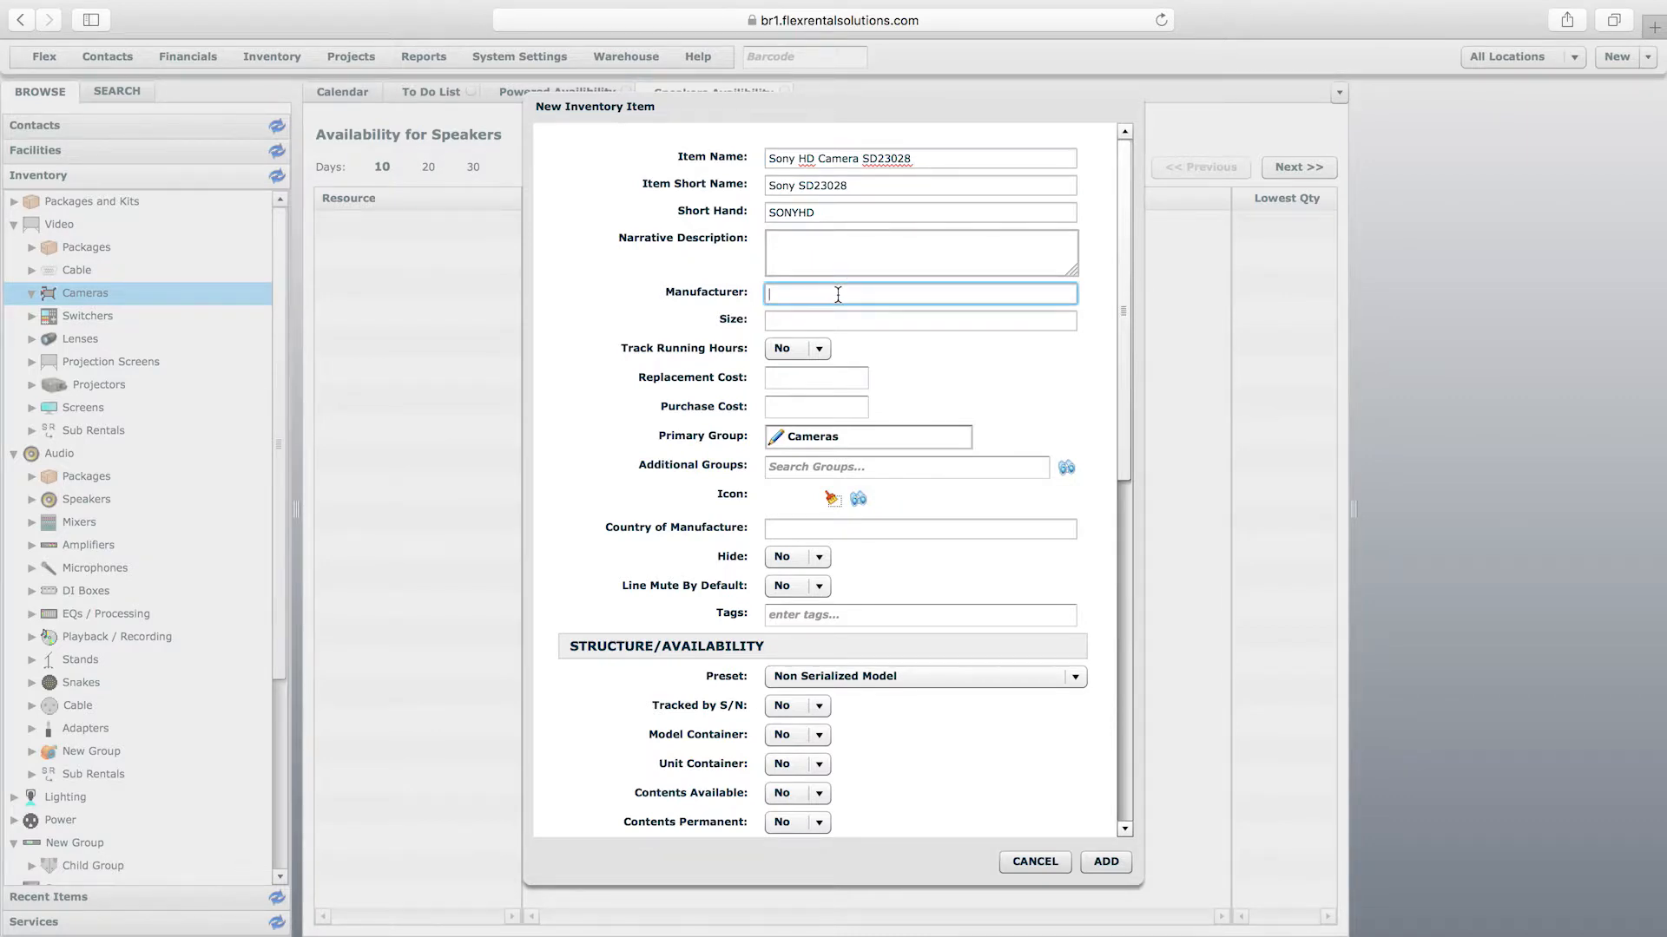
pyautogui.write('SONY')
pyautogui.click(818, 318)
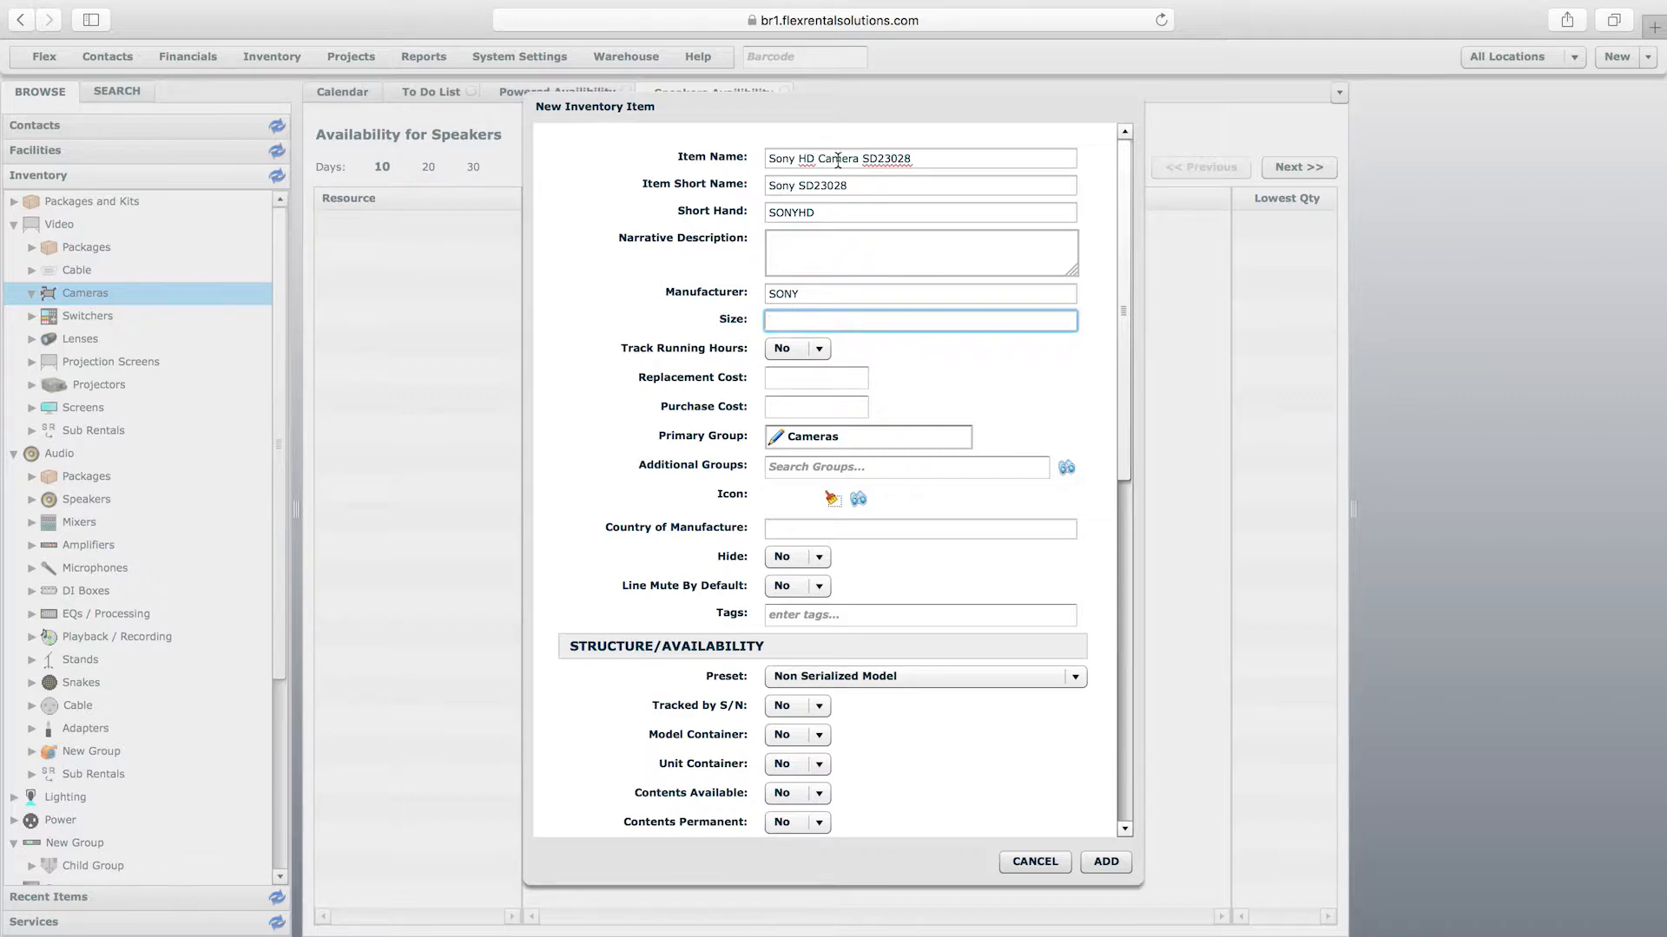
# Step: Look over the cost and country of manufacture fields, and set the item's weight to 20 pounds under Logistics
pyautogui.scroll(-2, 860, 287)
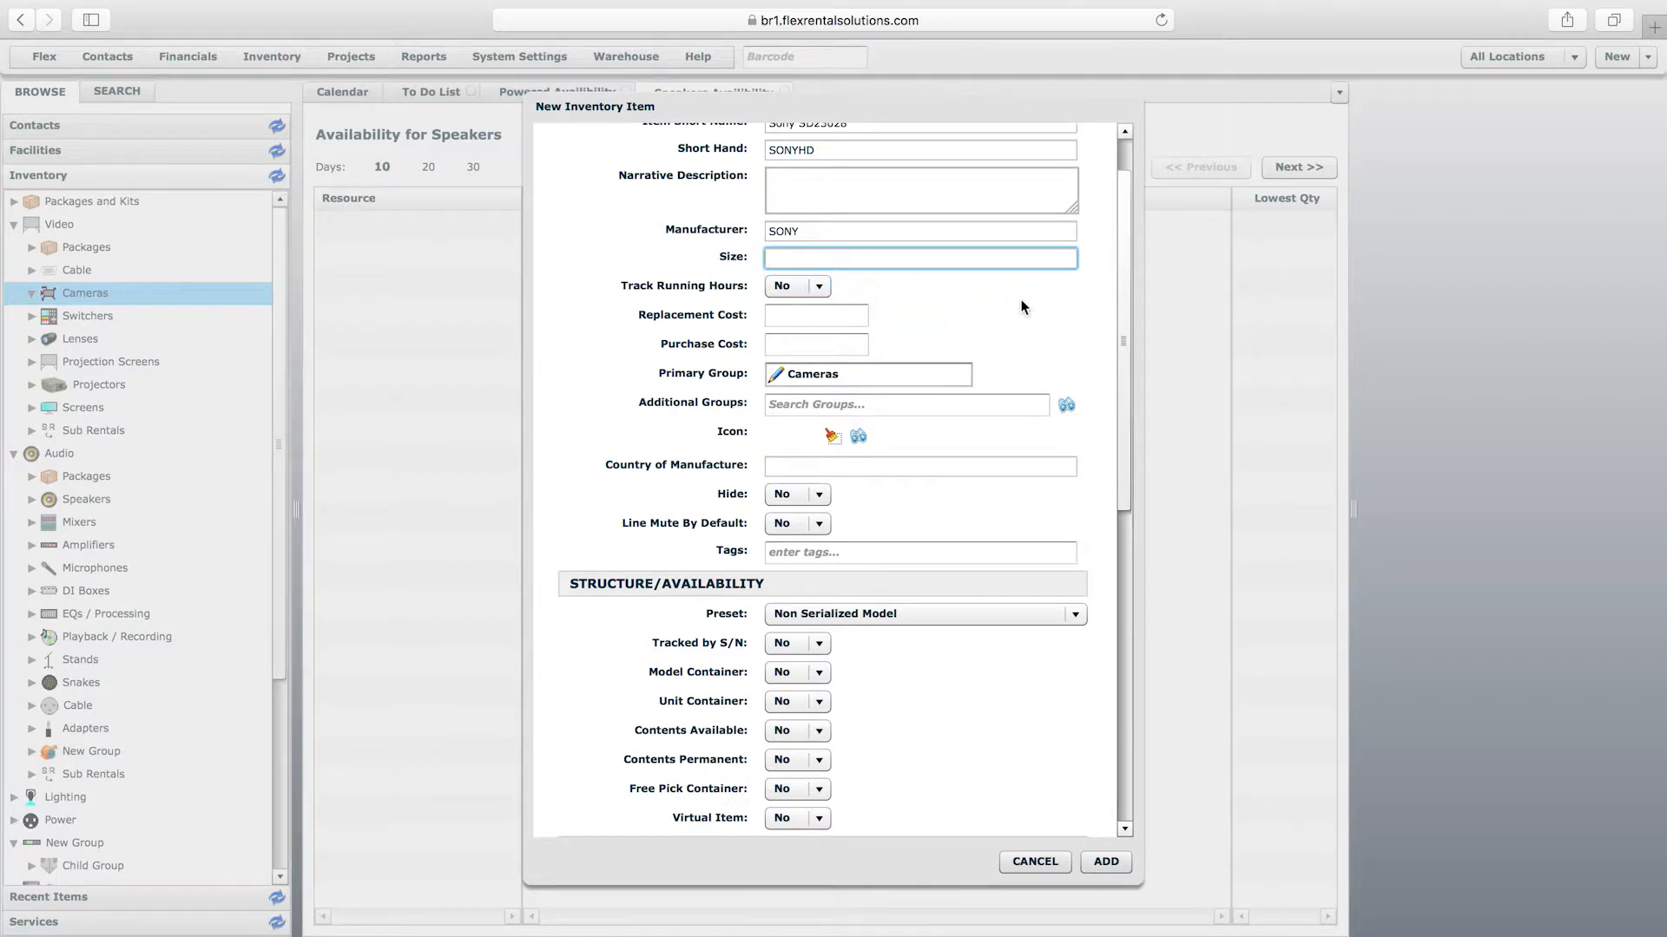
pyautogui.scroll(-1, 1122, 254)
pyautogui.click(819, 298)
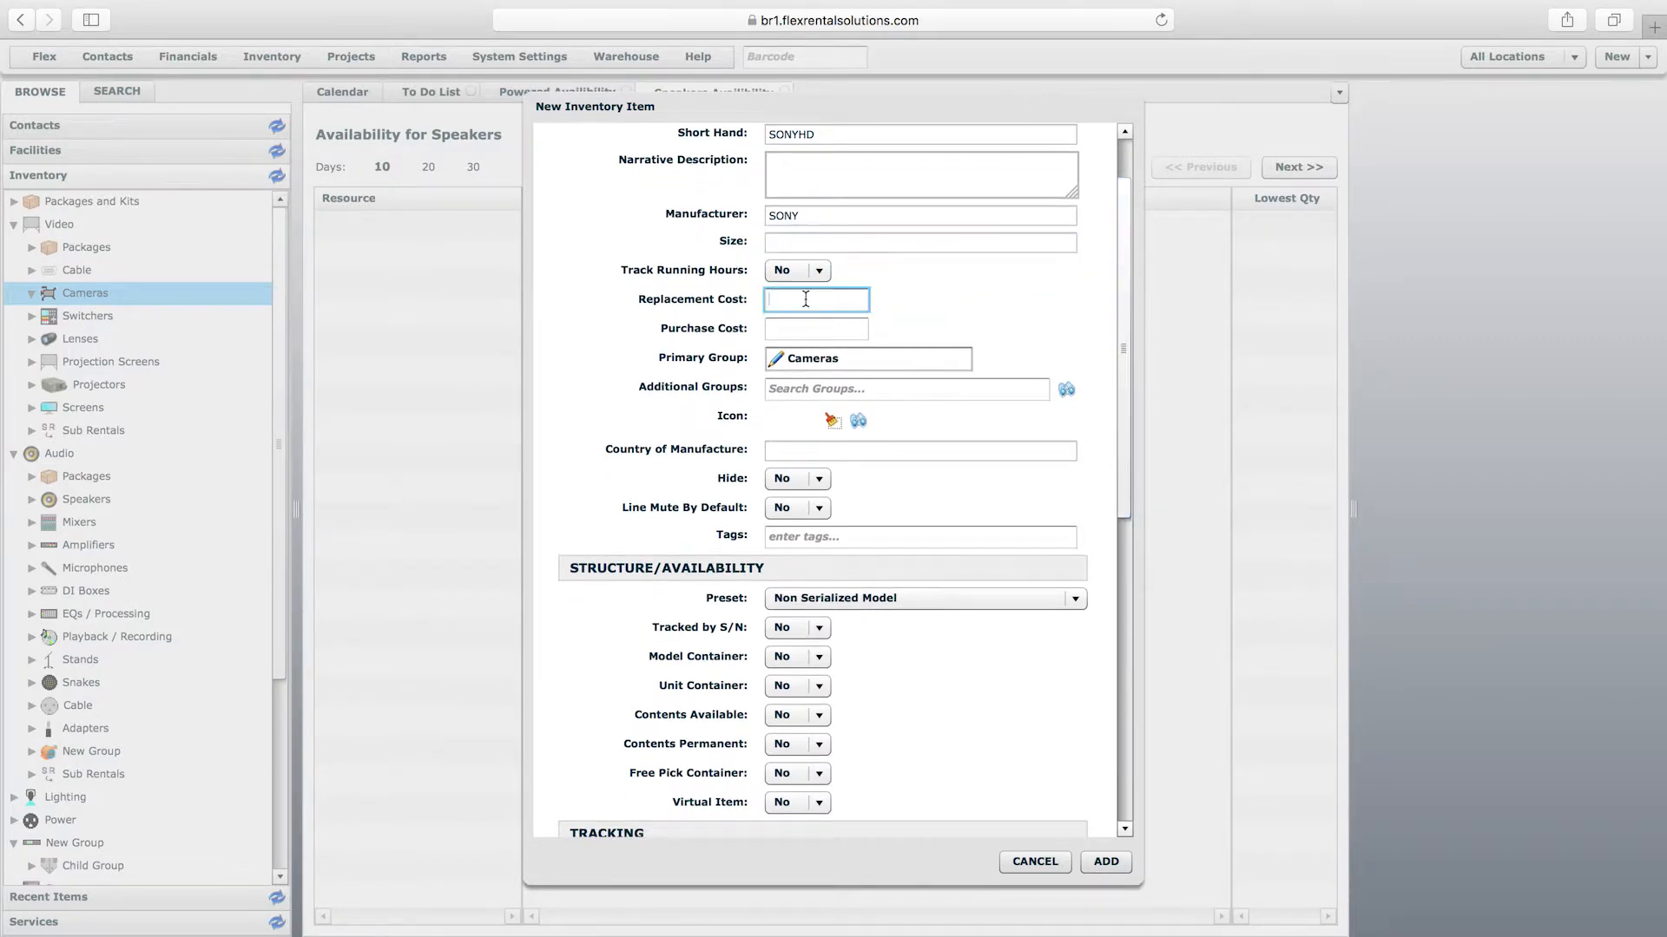
pyautogui.click(804, 330)
pyautogui.click(851, 451)
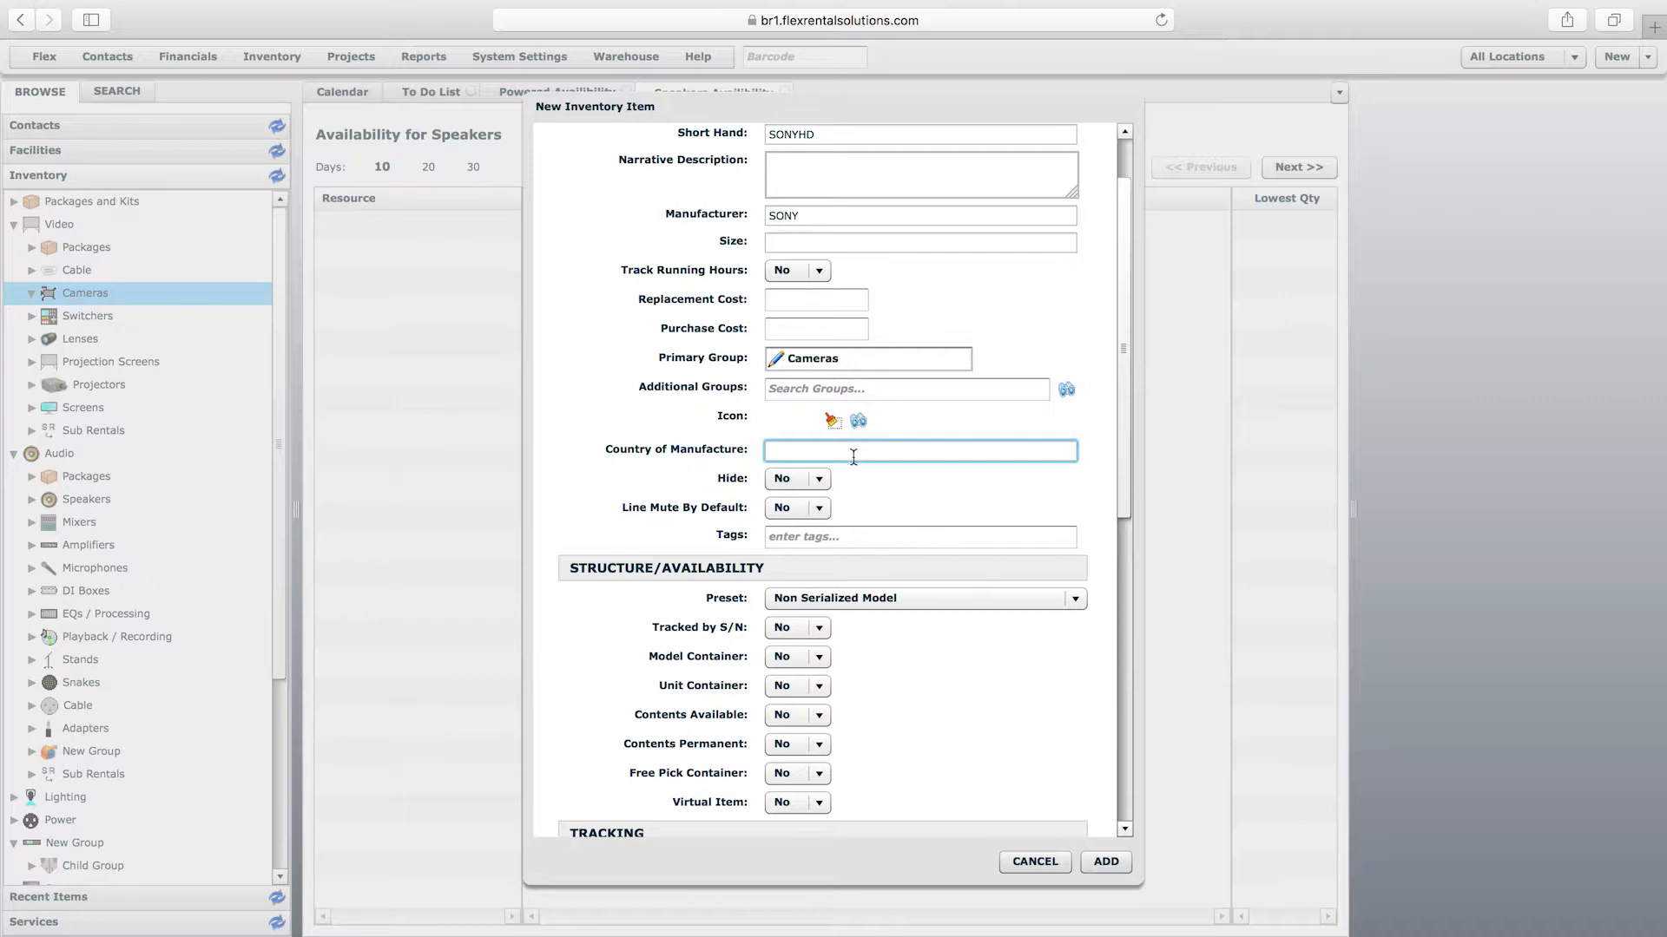
pyautogui.moveTo(1120, 424); pyautogui.dragTo(1134, 732)
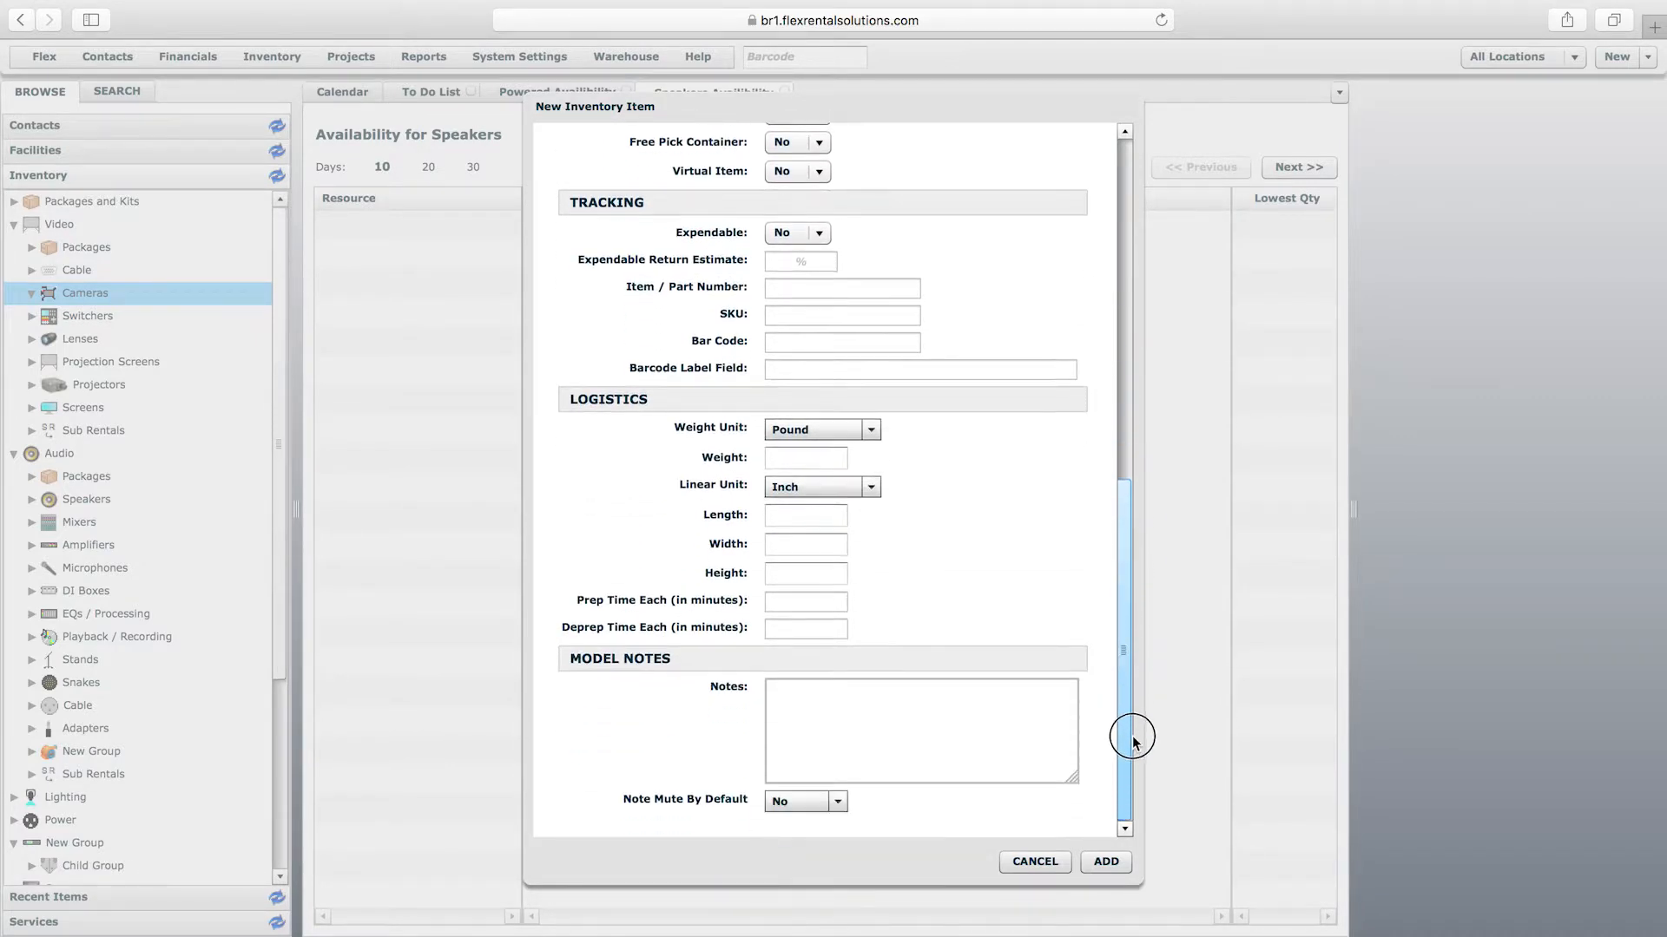
pyautogui.click(795, 460)
pyautogui.write('20')
pyautogui.click(796, 458)
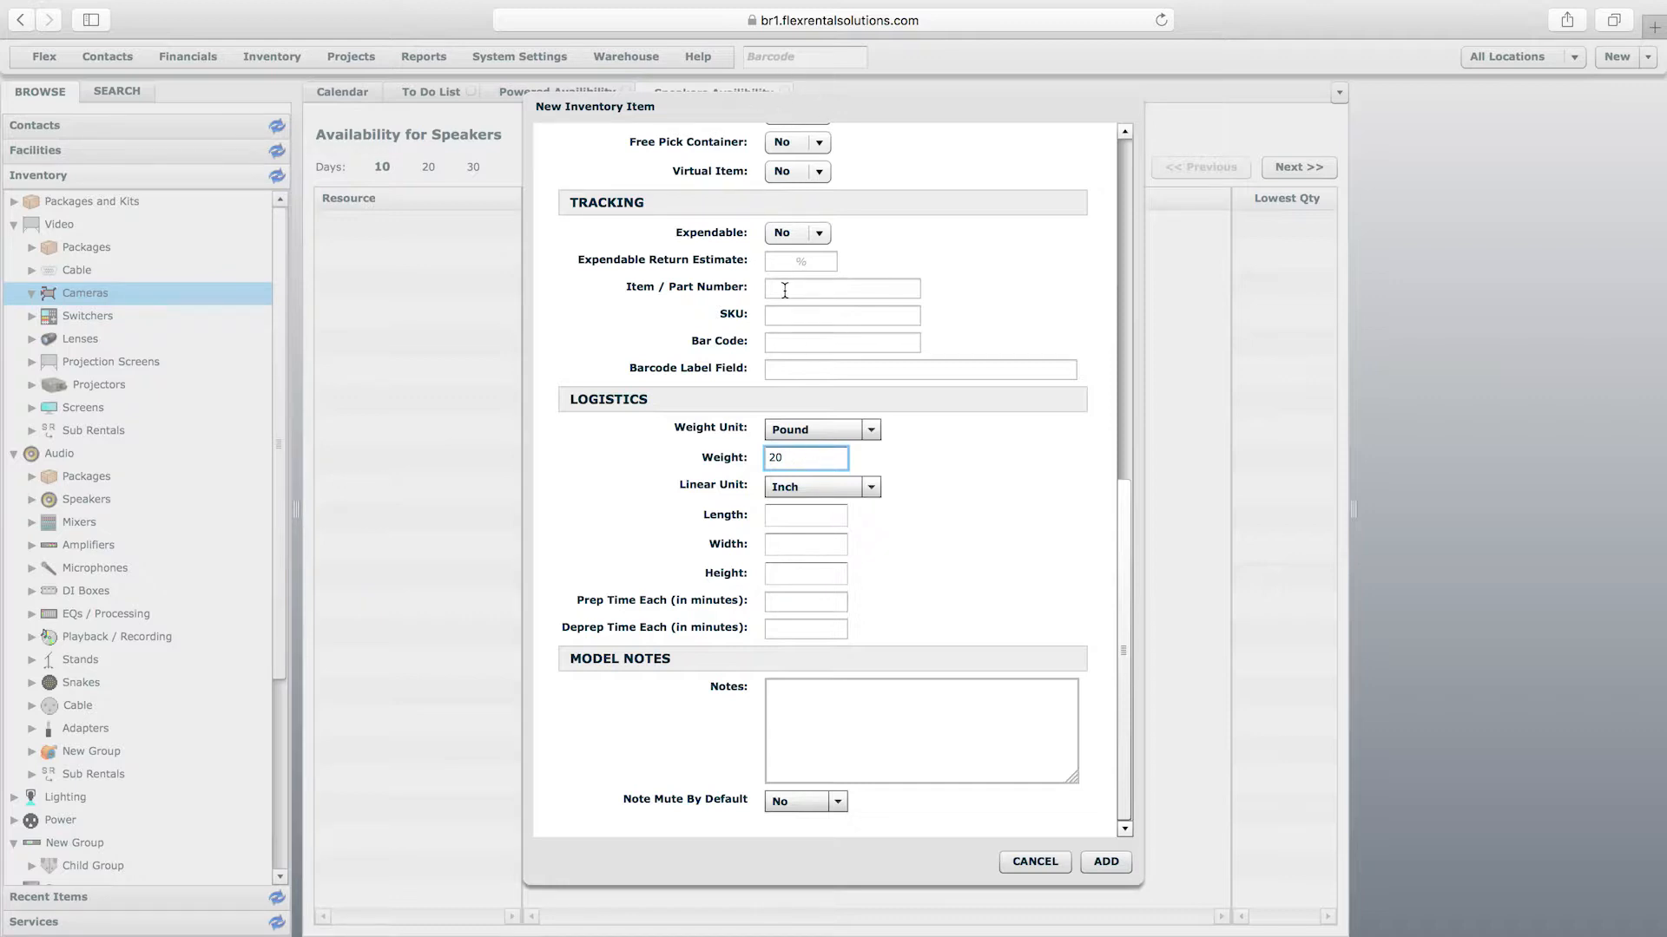
pyautogui.doubleClick(774, 457)
pyautogui.click(803, 459)
# Step: Set both the replacement cost and the purchase cost of the item to 5000
pyautogui.moveTo(1125, 539); pyautogui.dragTo(1130, 186)
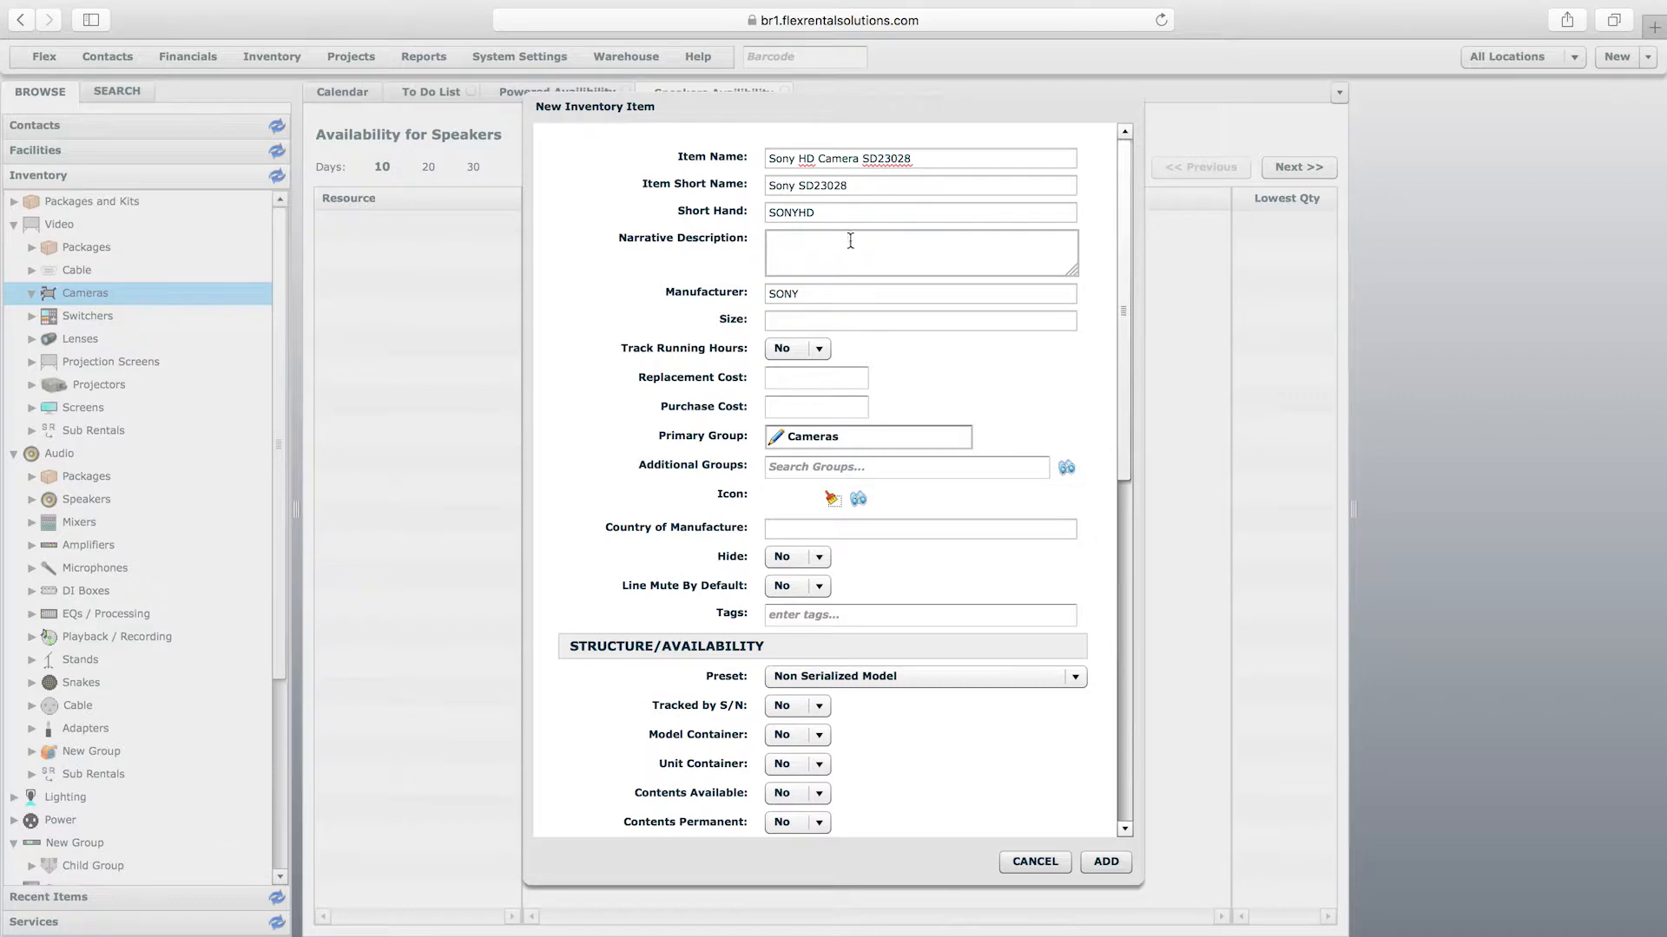
pyautogui.click(835, 375)
pyautogui.write('5000')
pyautogui.click(828, 409)
pyautogui.write('5000')
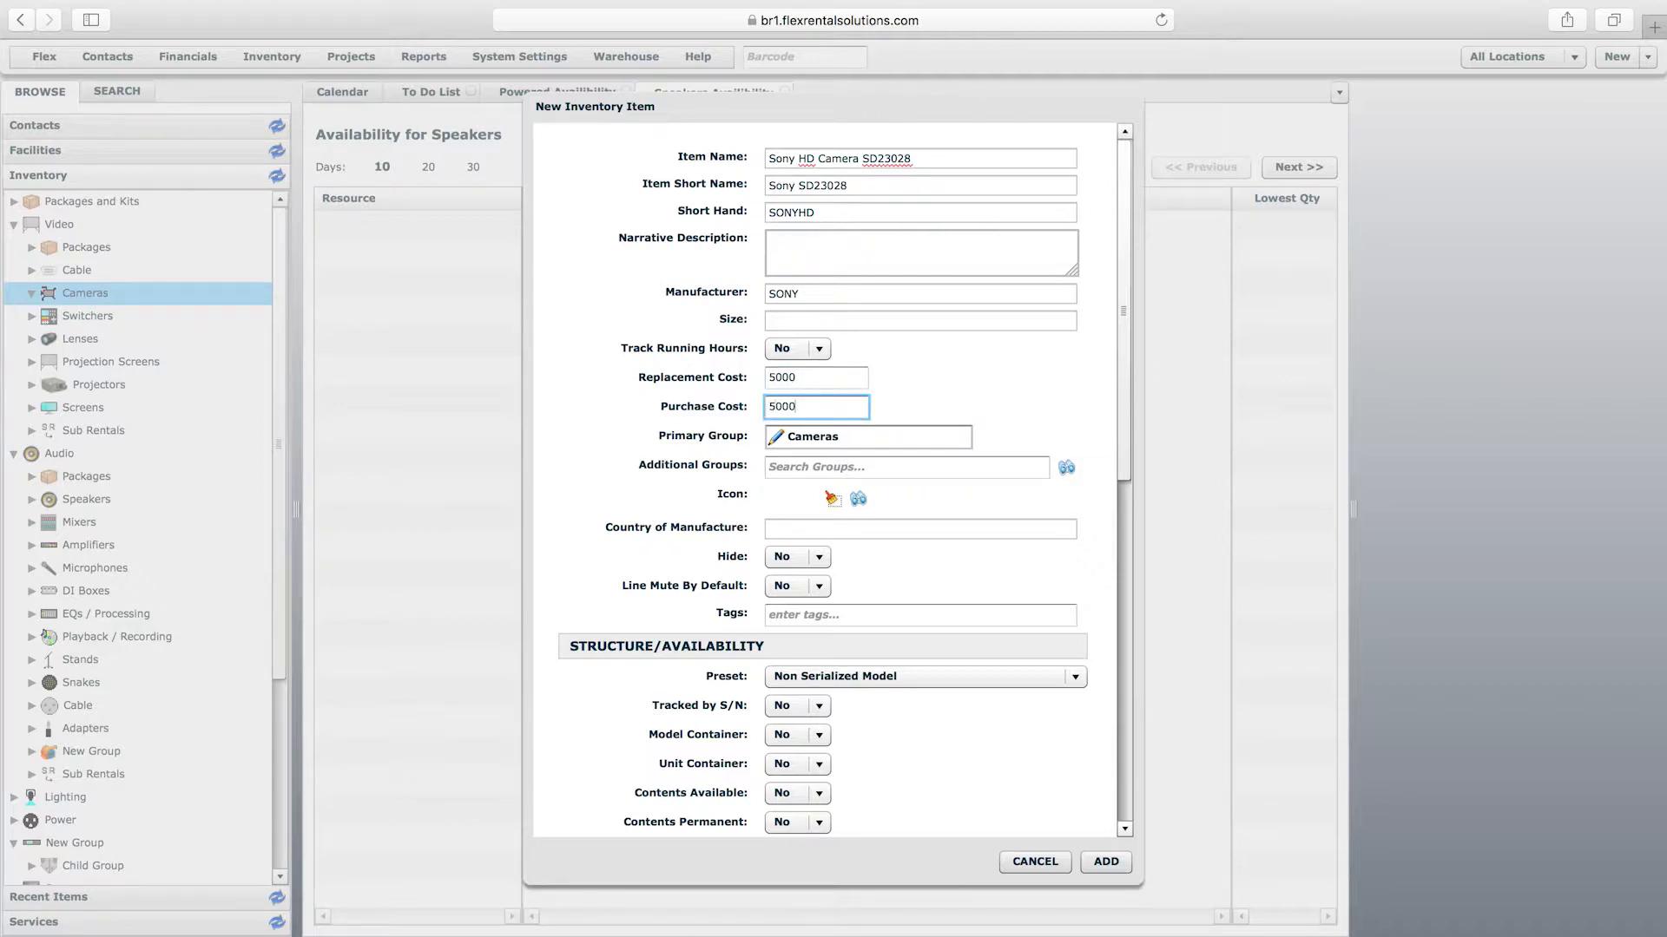
pyautogui.click(809, 374)
pyautogui.click(818, 401)
pyautogui.click(804, 381)
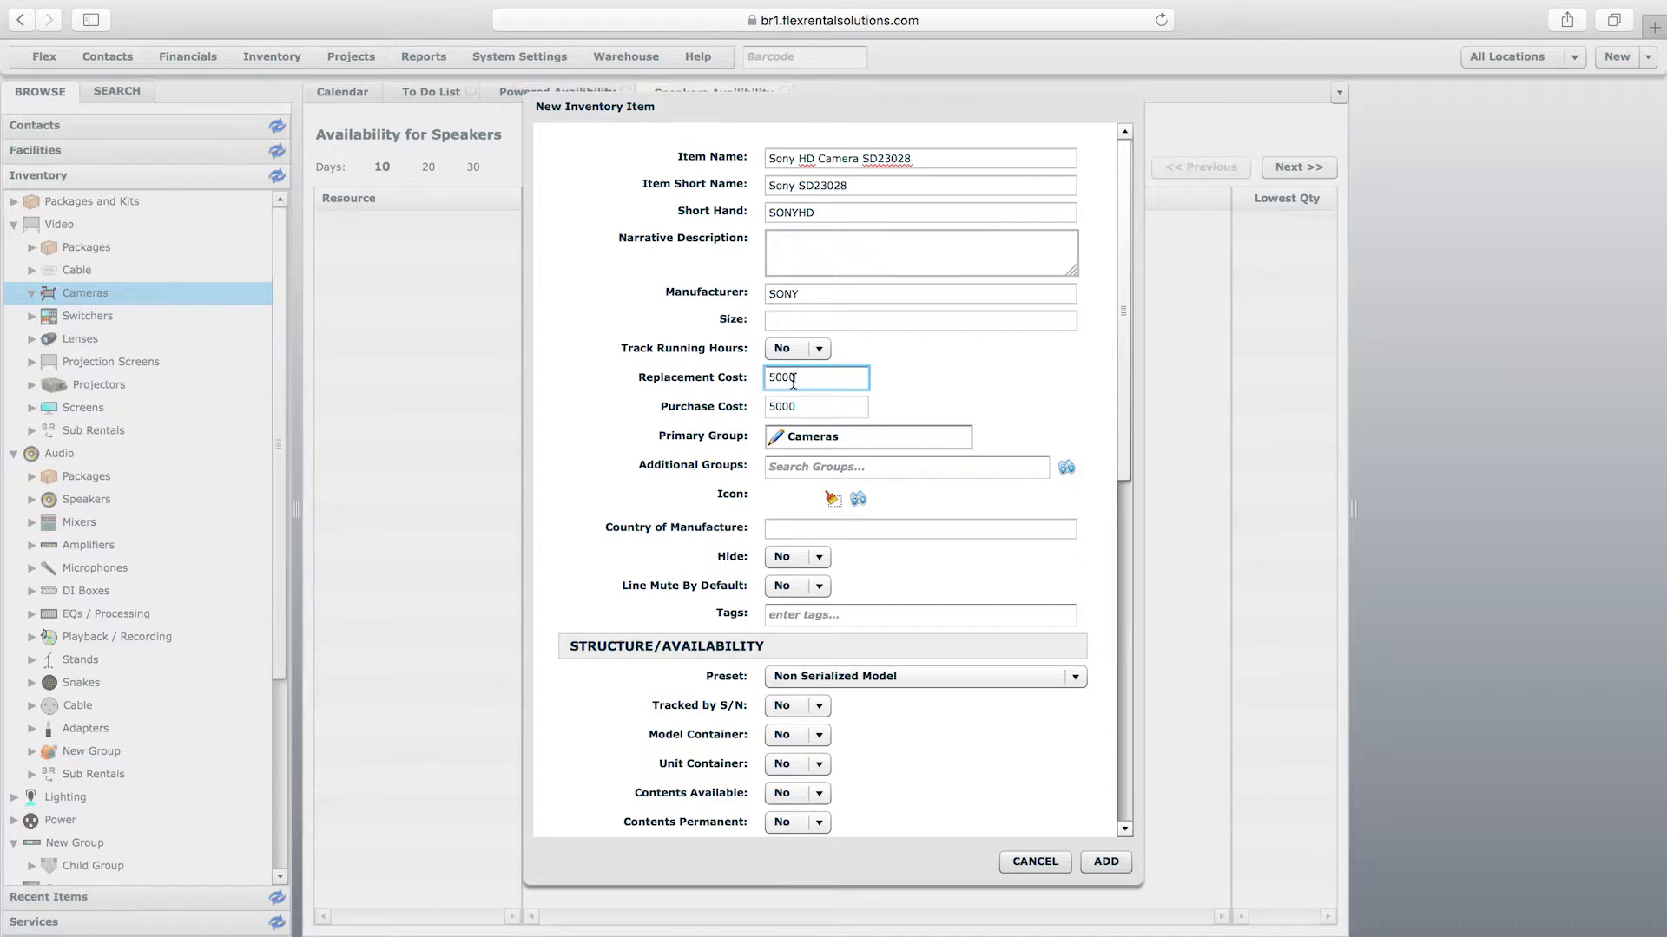
# Step: Assign the video camera icon from the Video icon category to the new item, leaving Additional Groups empty
pyautogui.moveTo(1127, 384); pyautogui.dragTo(1127, 451)
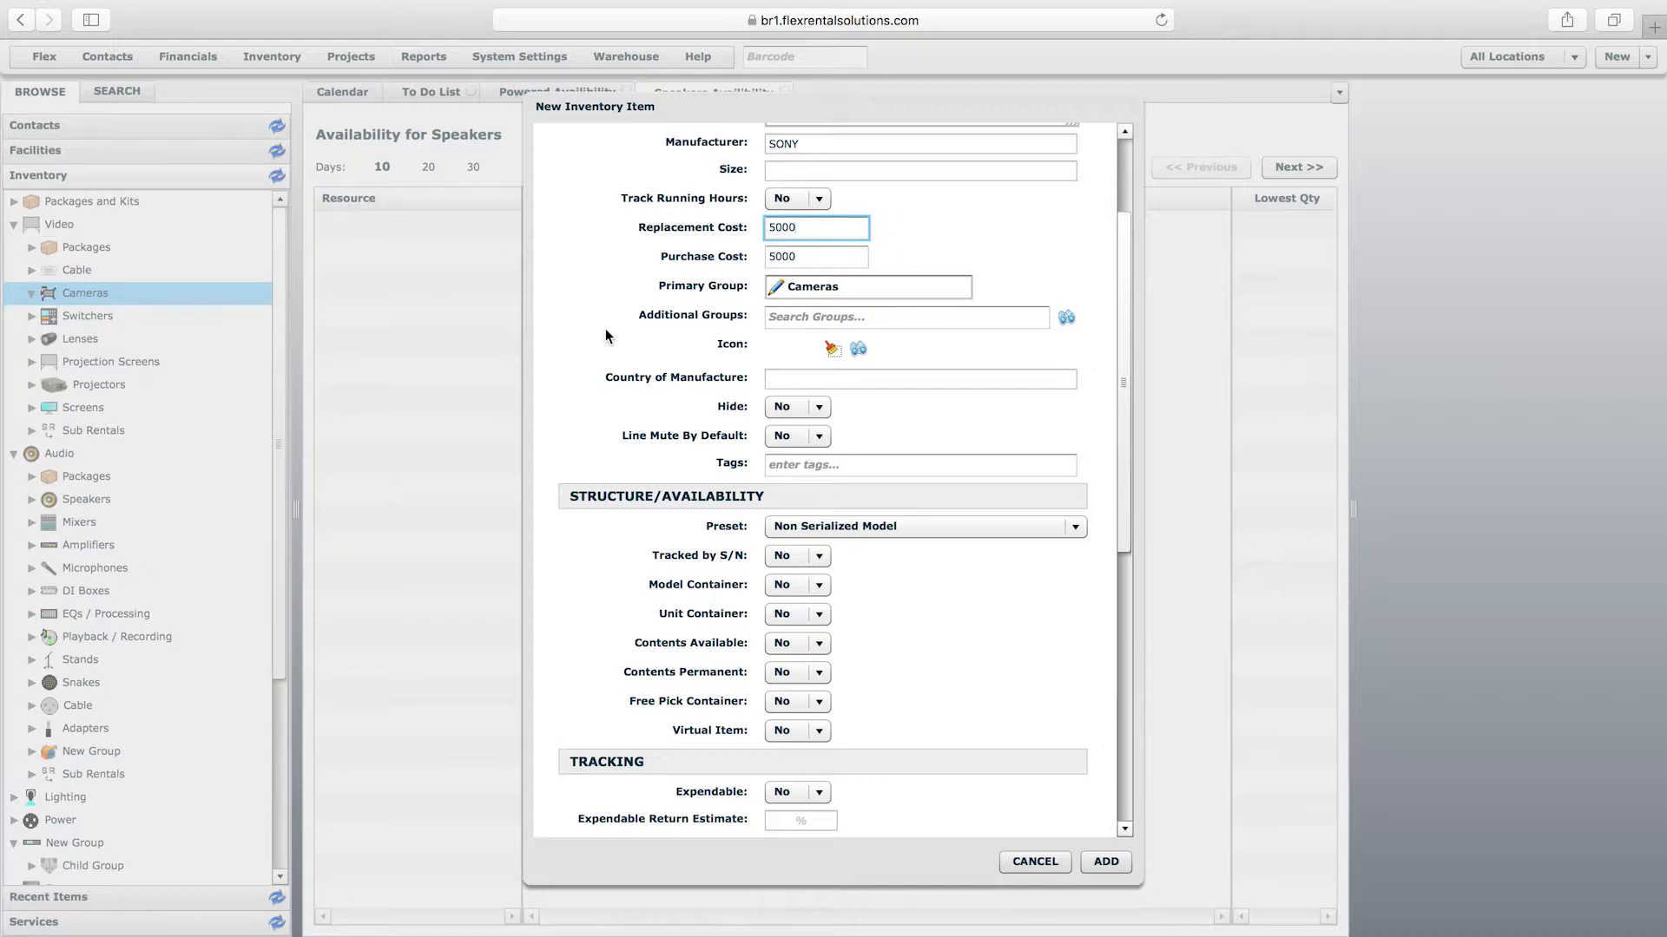
pyautogui.click(820, 318)
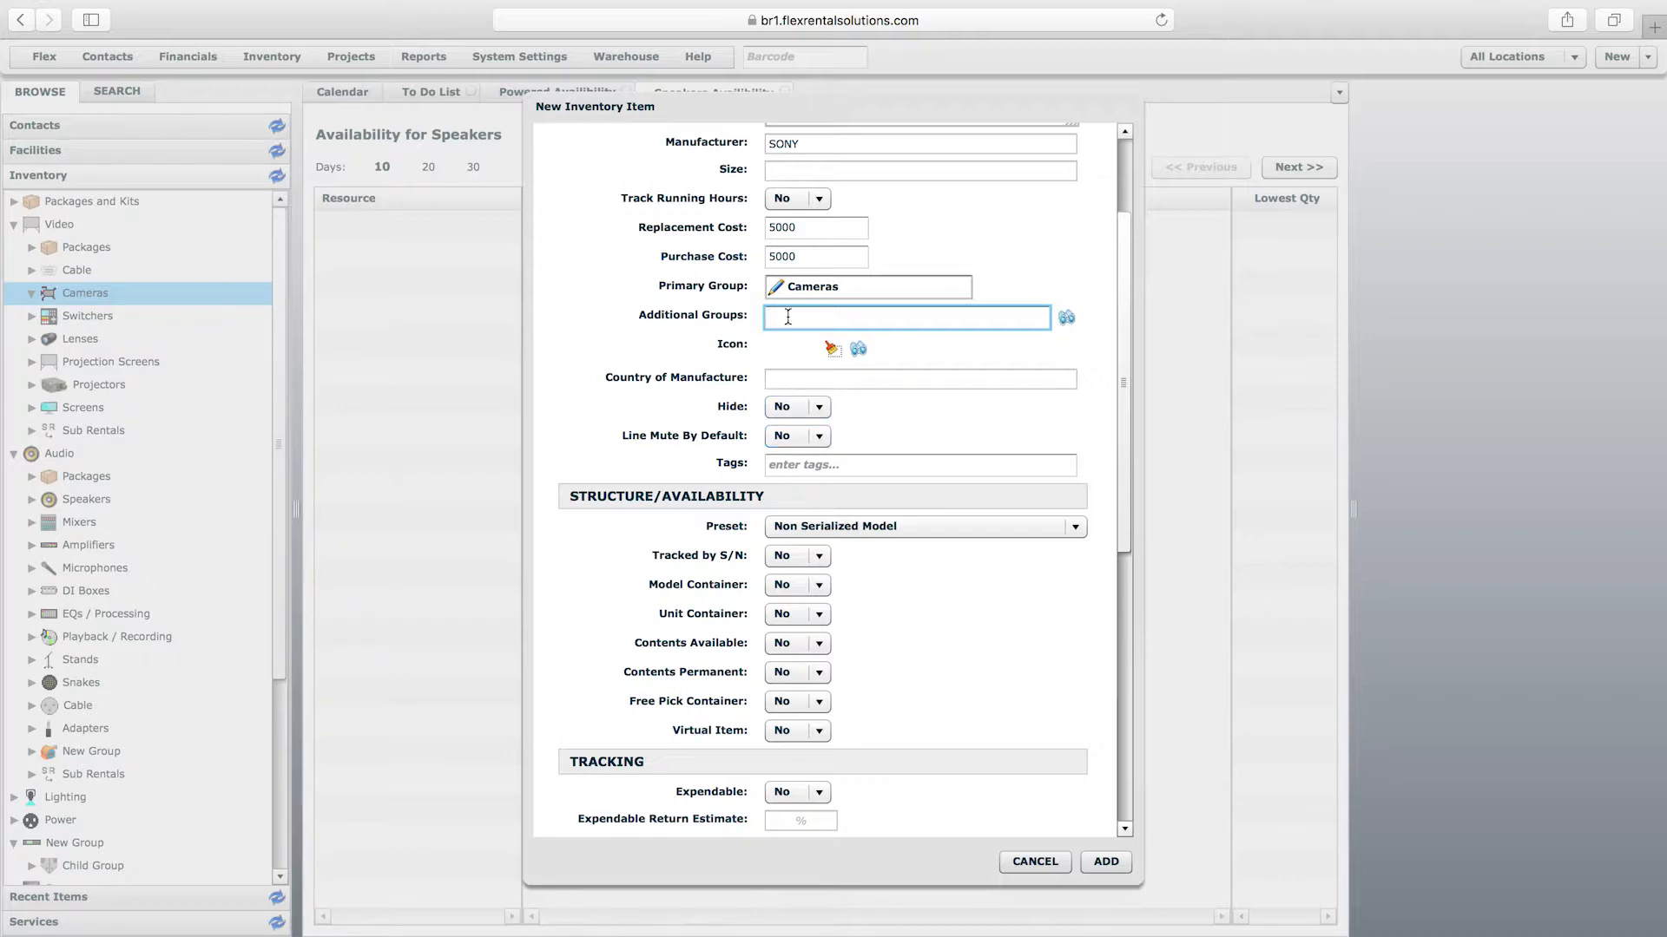
pyautogui.click(858, 351)
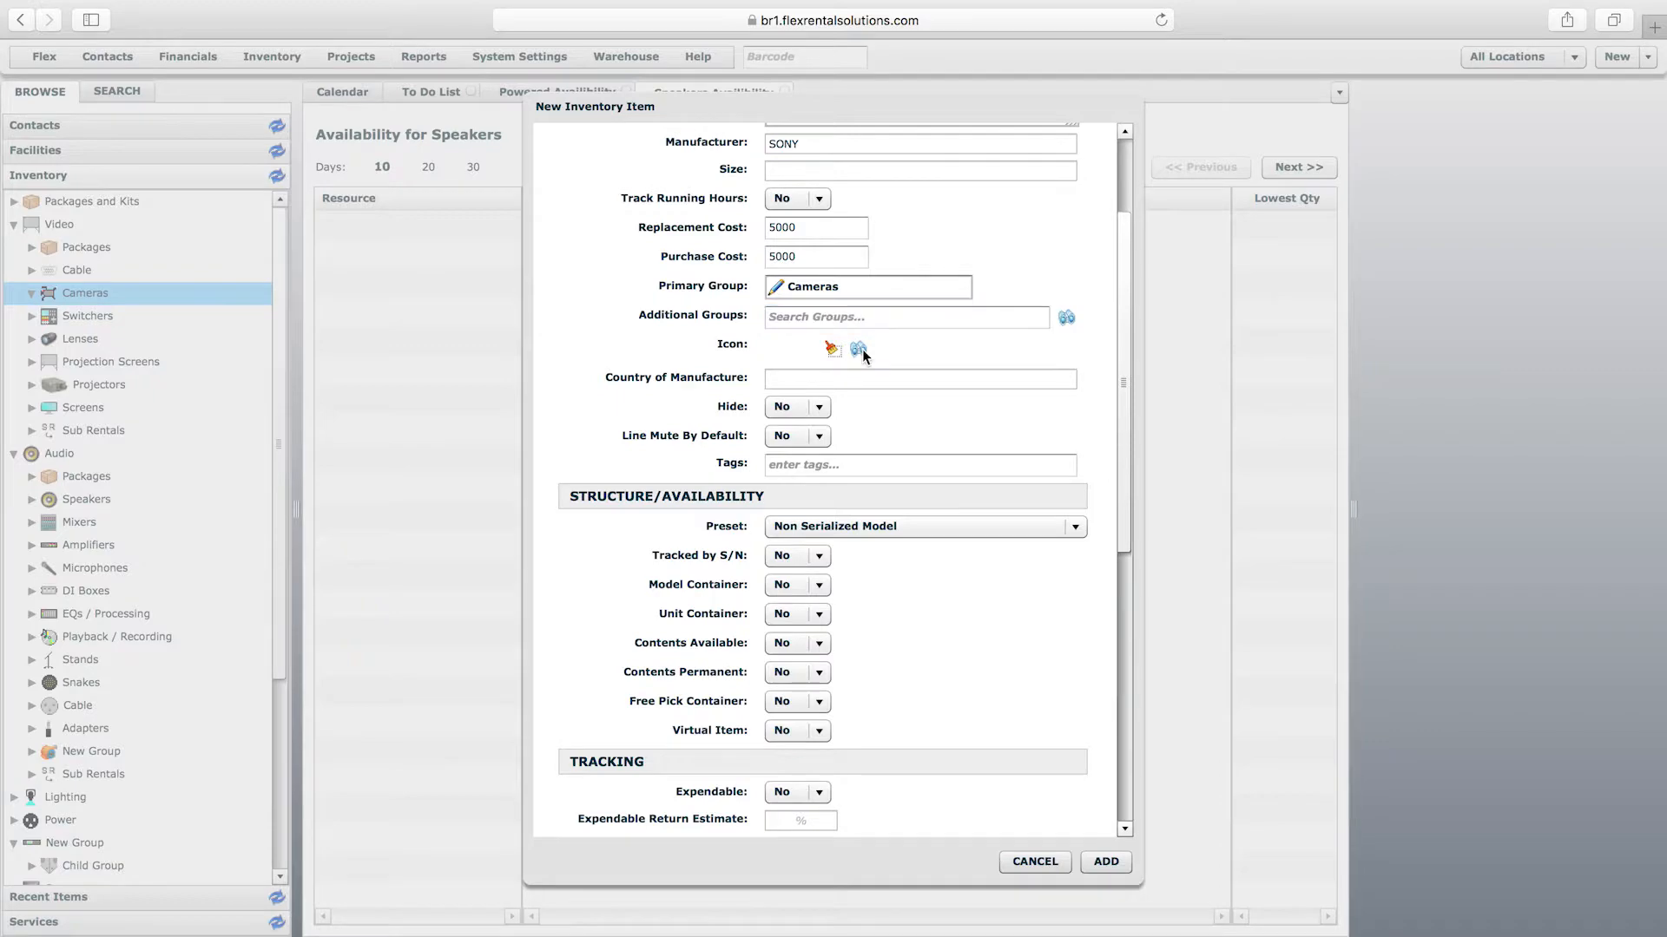
pyautogui.scroll(-1, 573, 486)
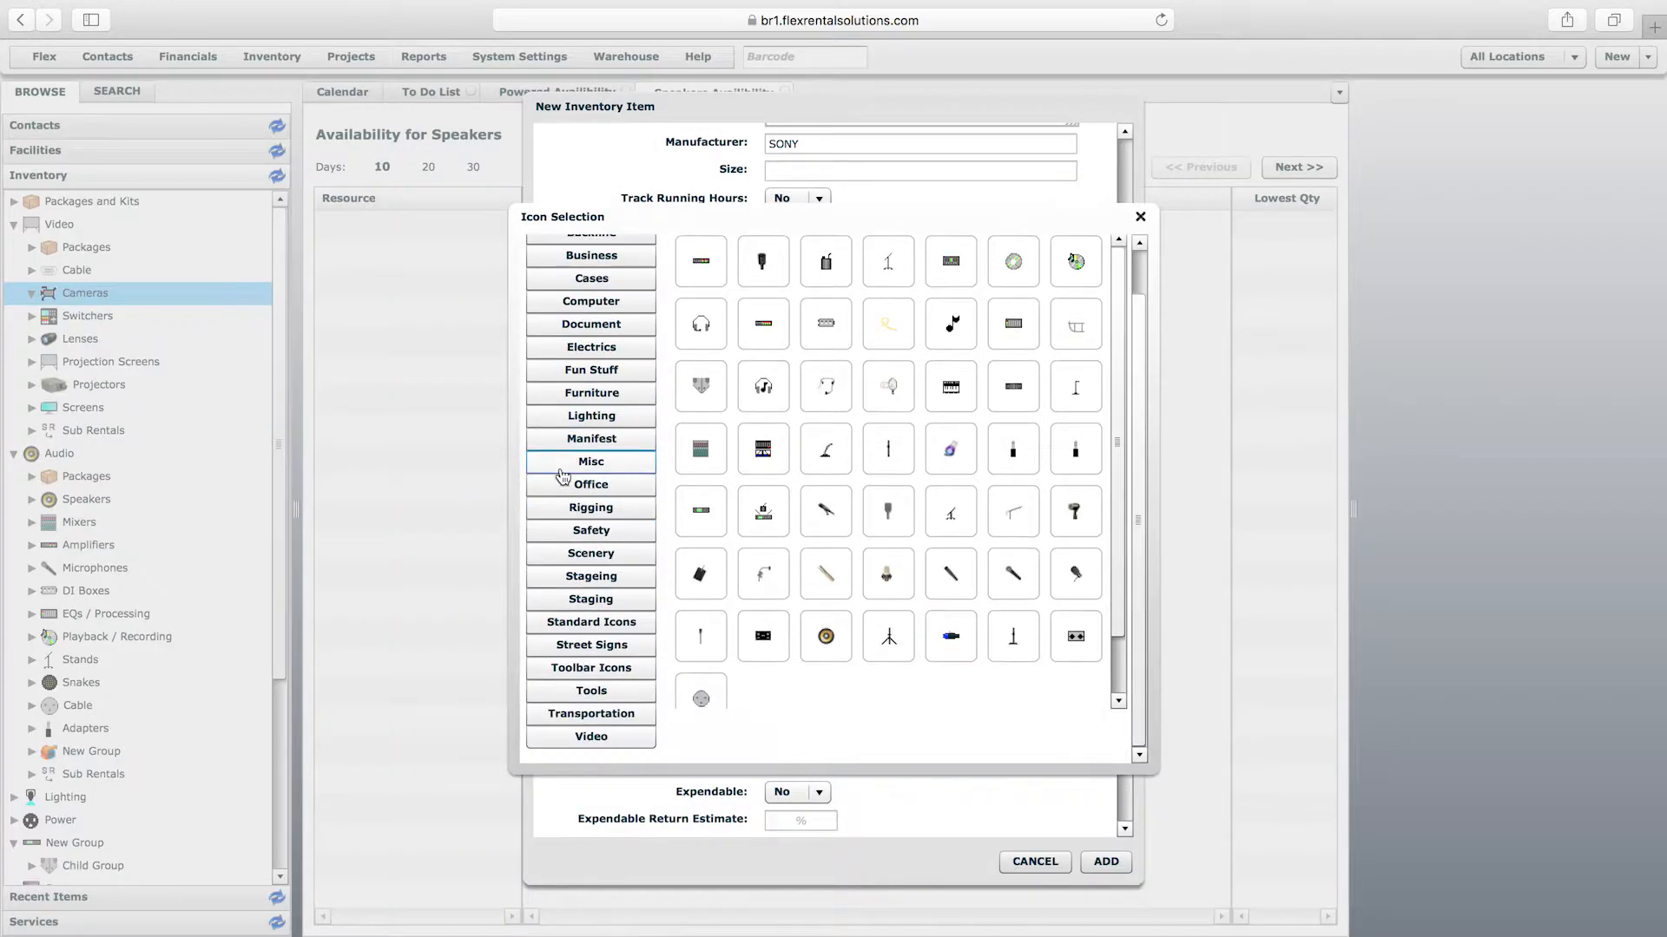
pyautogui.click(599, 744)
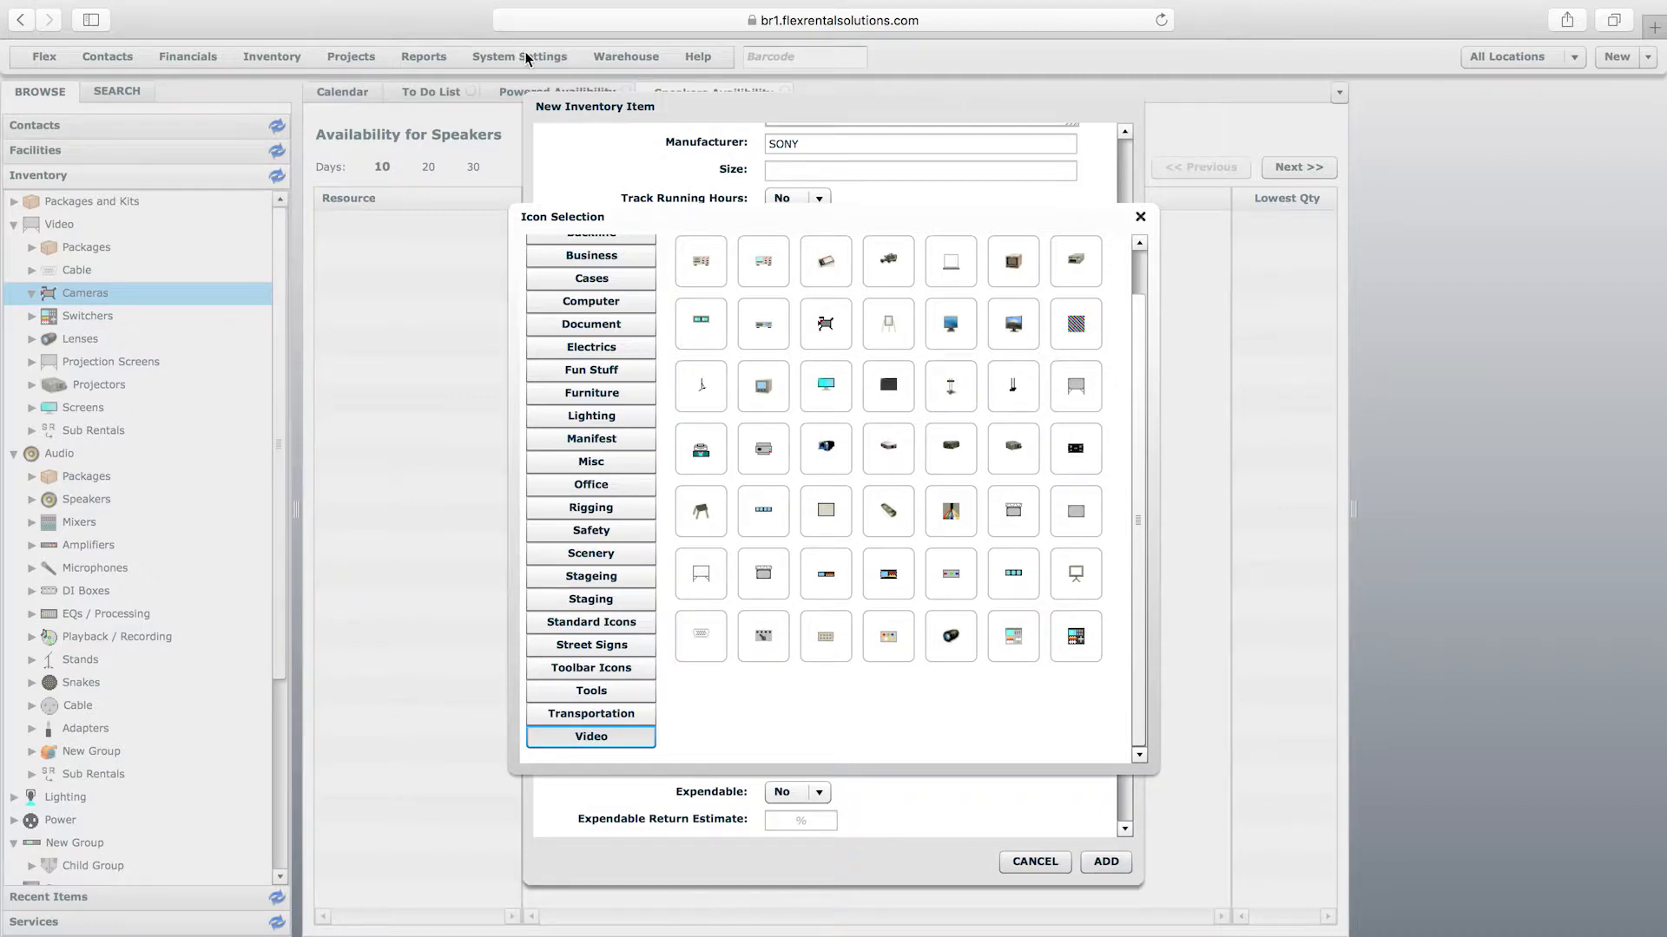
pyautogui.click(823, 327)
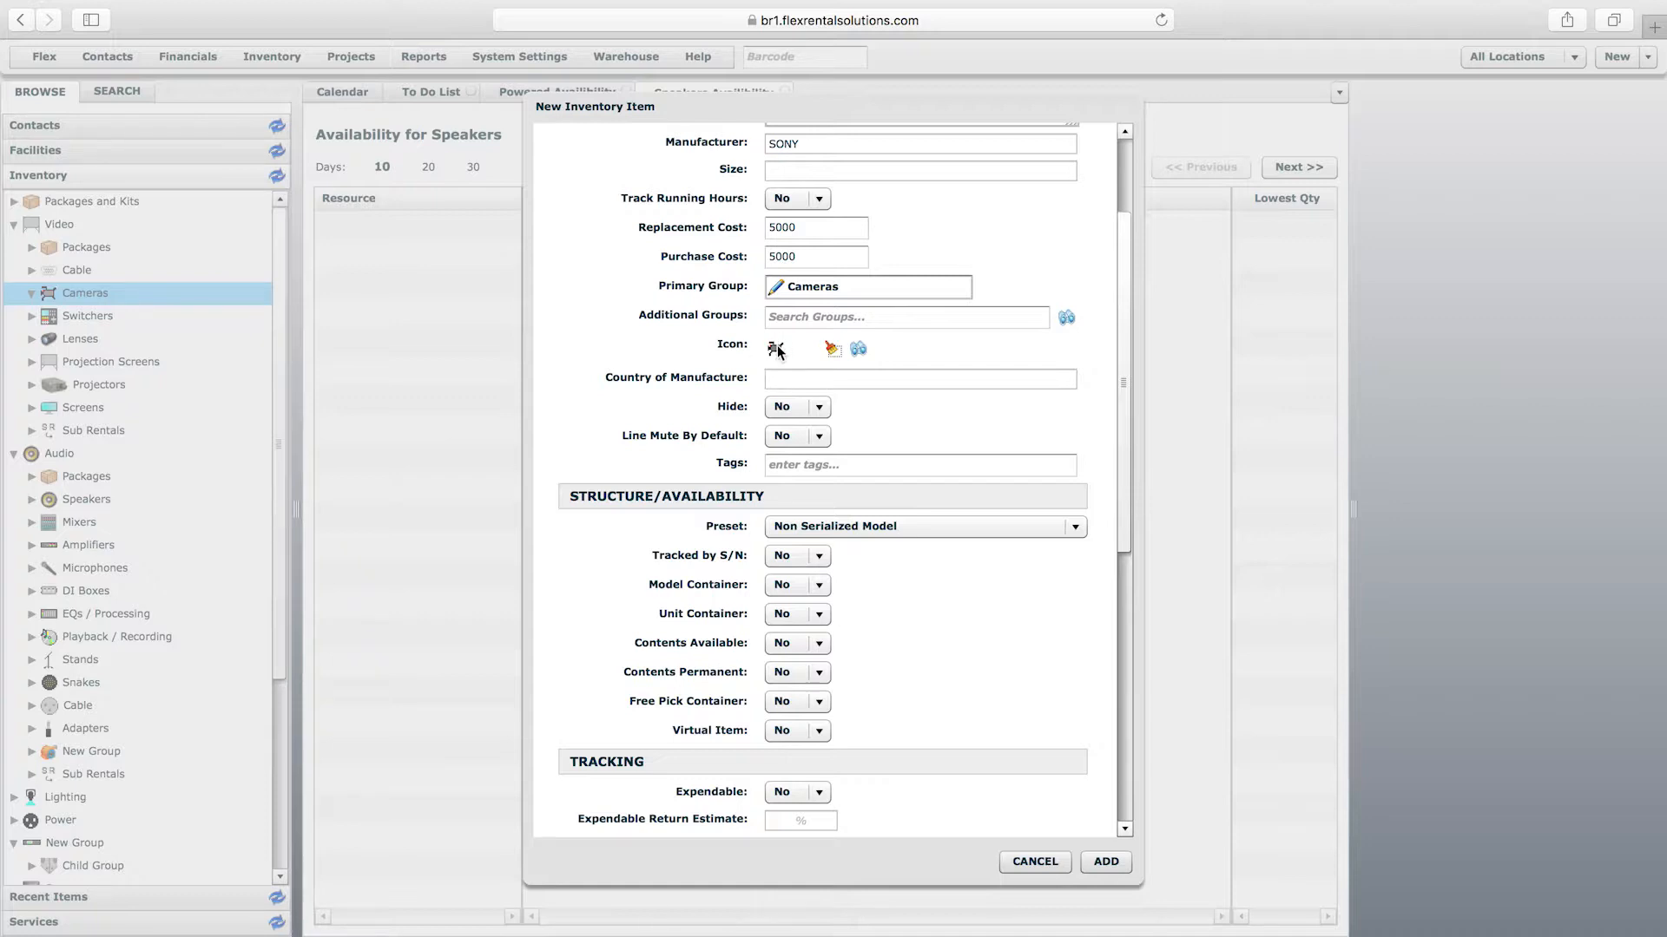
# Step: Set the item's country of manufacture to USA
pyautogui.click(795, 379)
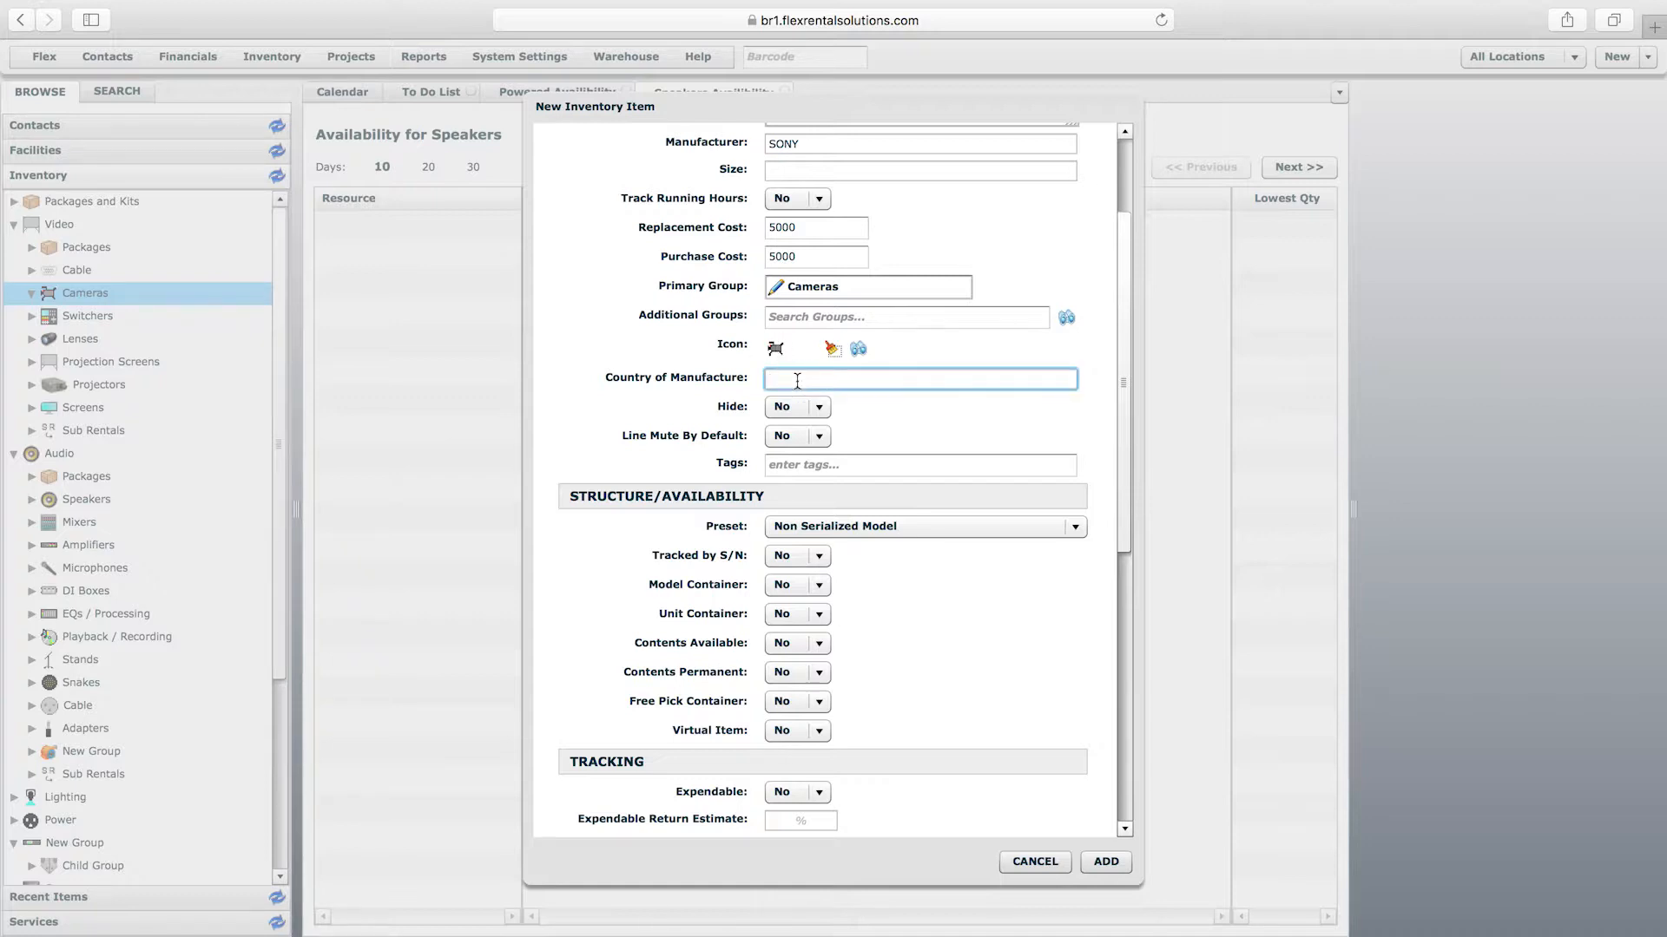
pyautogui.write('USA')
pyautogui.scroll(-1, 1115, 361)
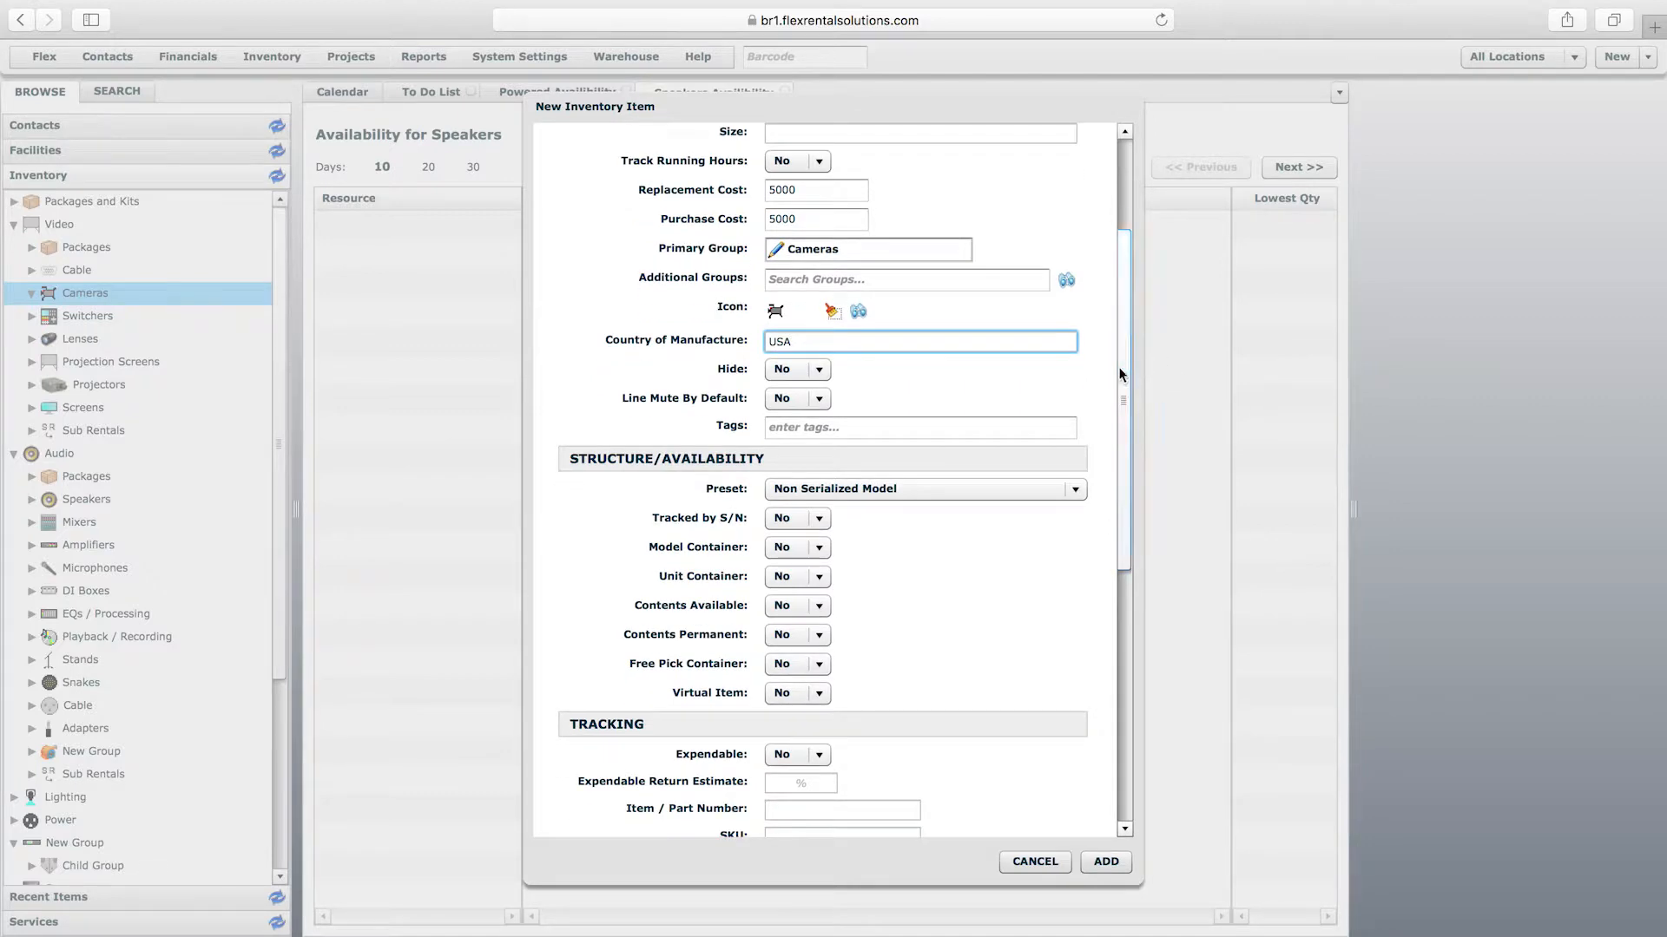
pyautogui.doubleClick(767, 345)
pyautogui.click(827, 345)
# Step: Try Hide set to Yes for the item and return it to No
pyautogui.scroll(-3, 1138, 347)
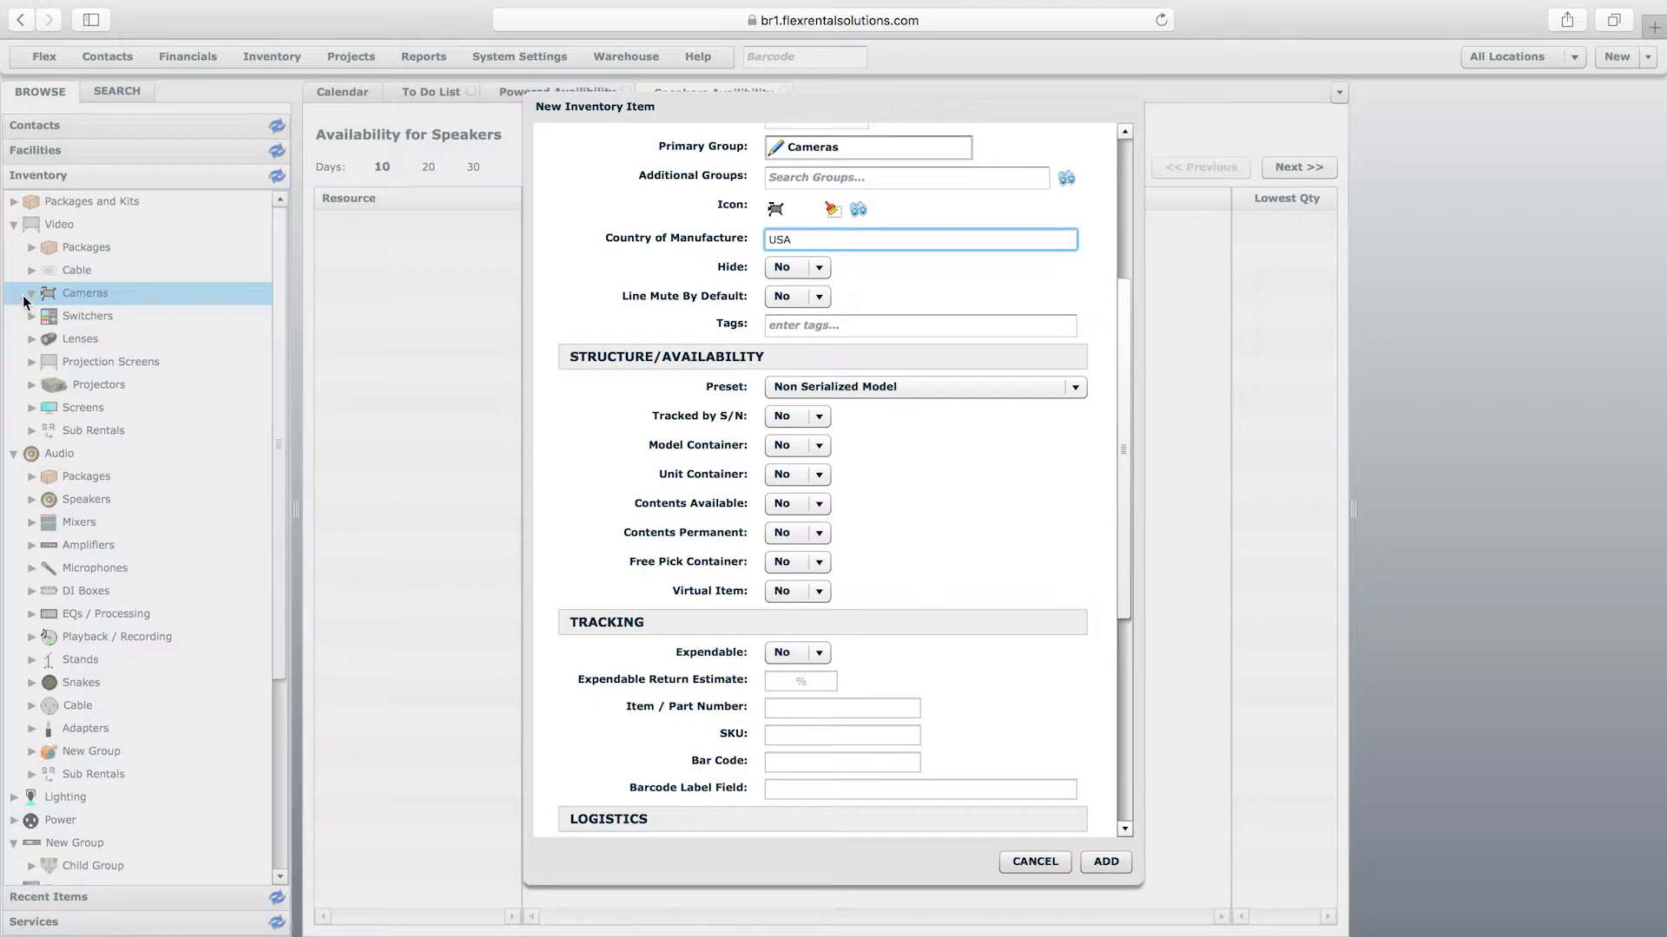
pyautogui.click(792, 267)
pyautogui.click(785, 288)
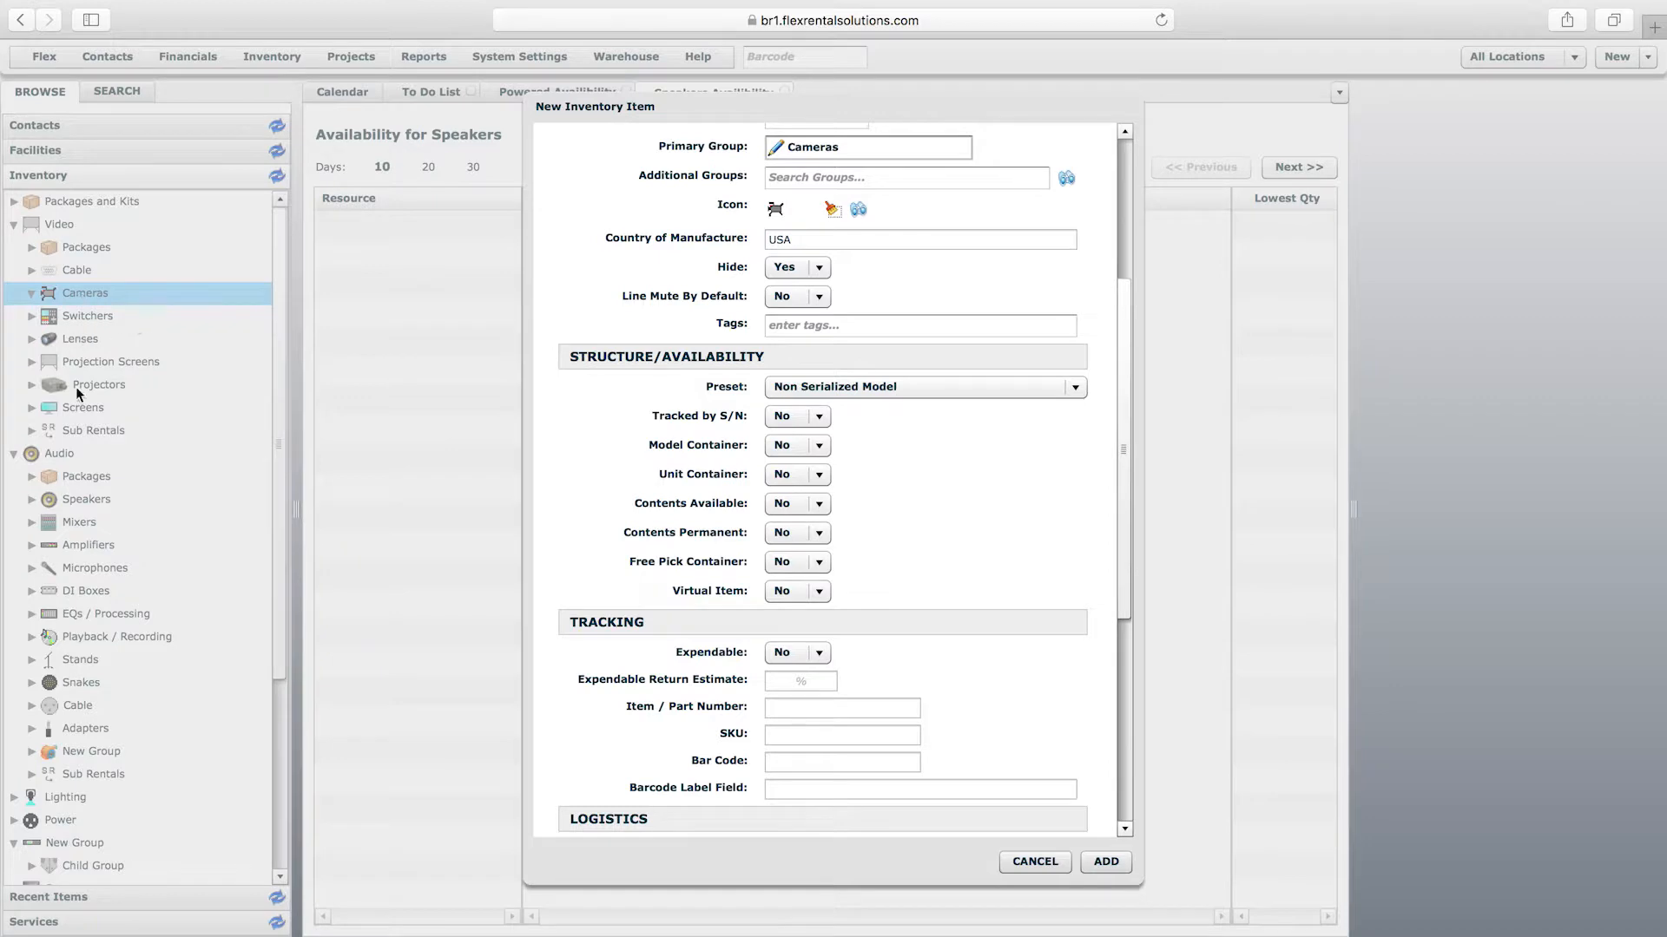
pyautogui.click(799, 268)
pyautogui.click(794, 284)
# Step: Review the item name, and try Line Mute By Default set to Yes before returning it to No
pyautogui.click(787, 301)
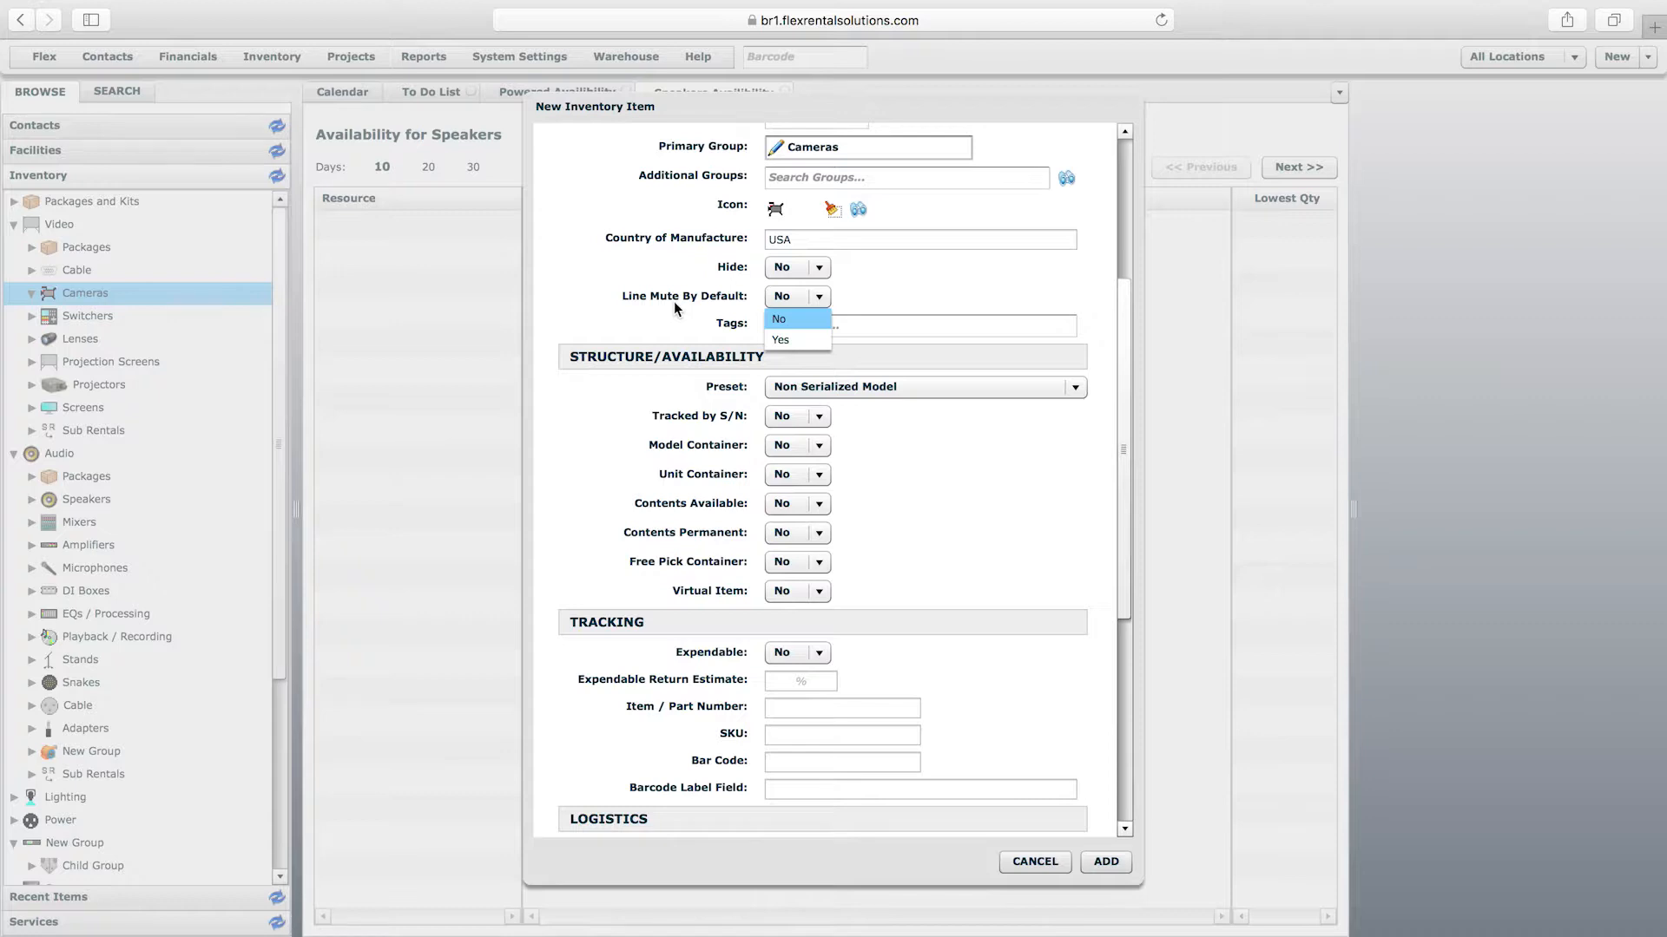
pyautogui.click(779, 319)
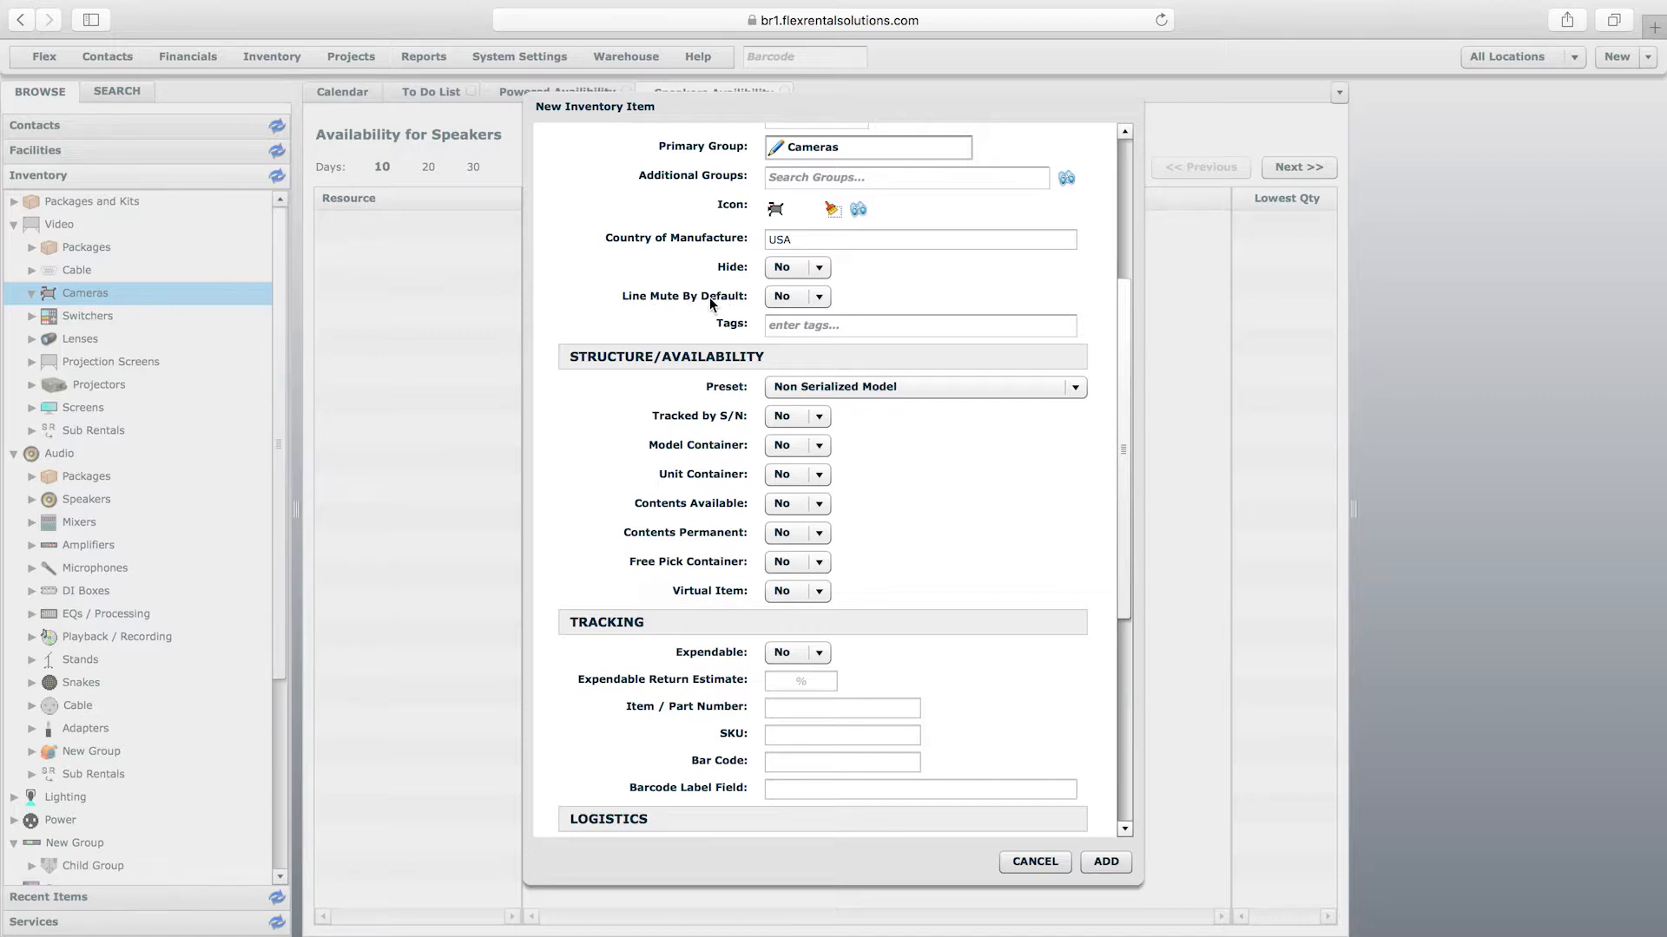
pyautogui.moveTo(1123, 332); pyautogui.dragTo(1120, 193)
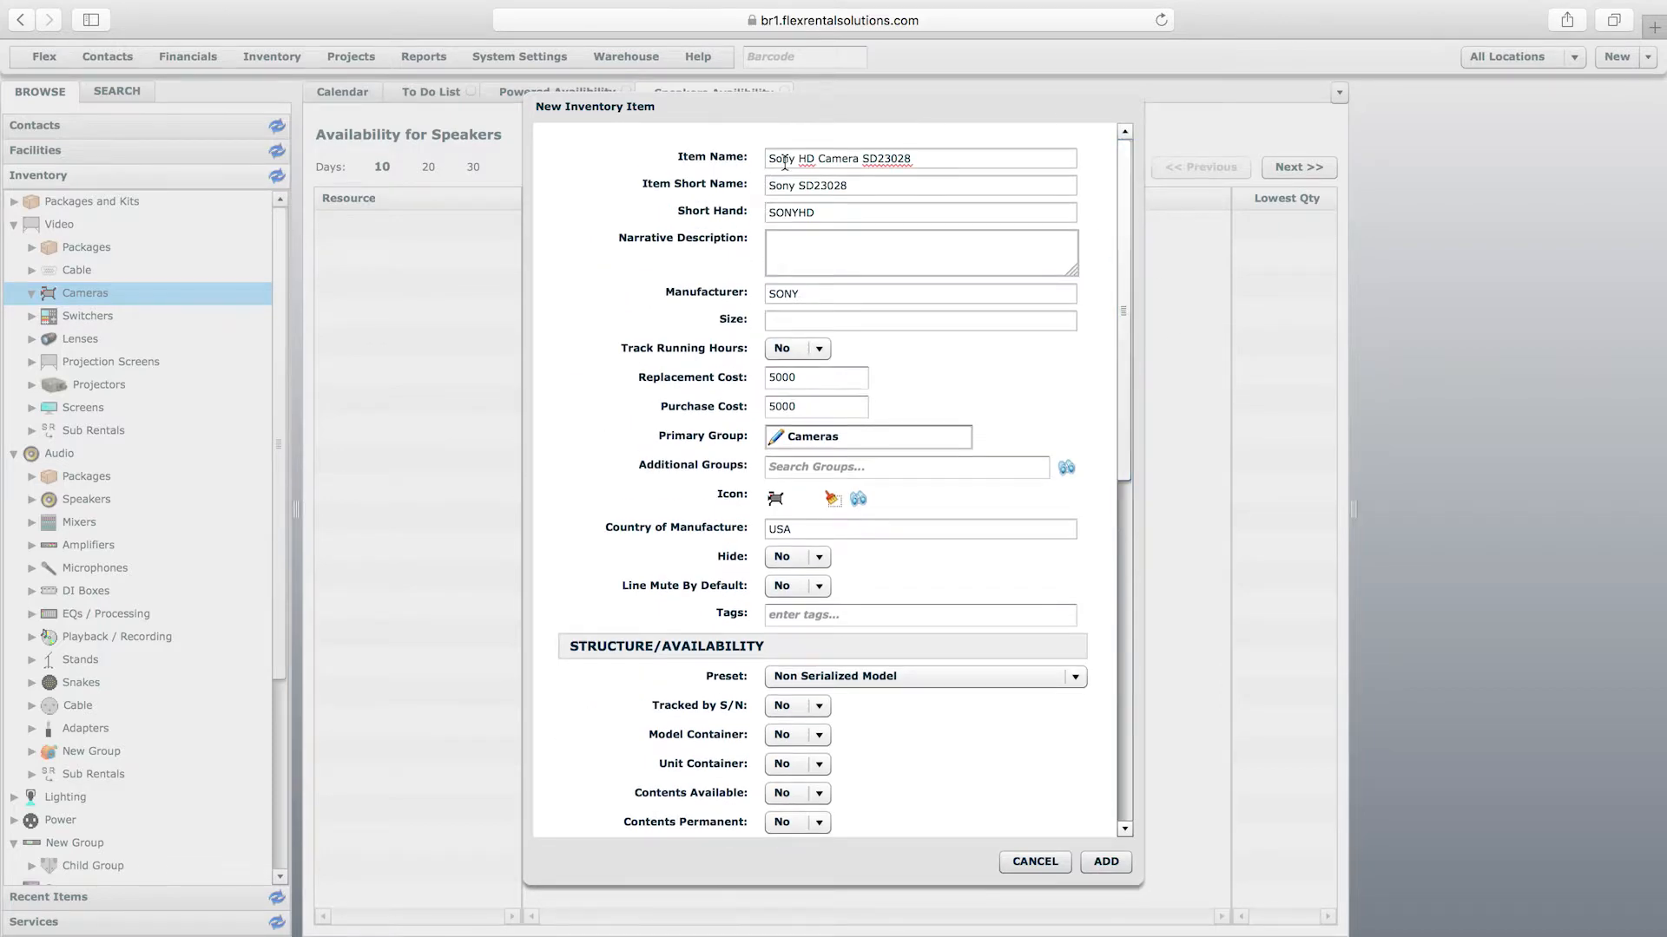
pyautogui.moveTo(768, 158); pyautogui.dragTo(906, 156)
pyautogui.click(907, 157)
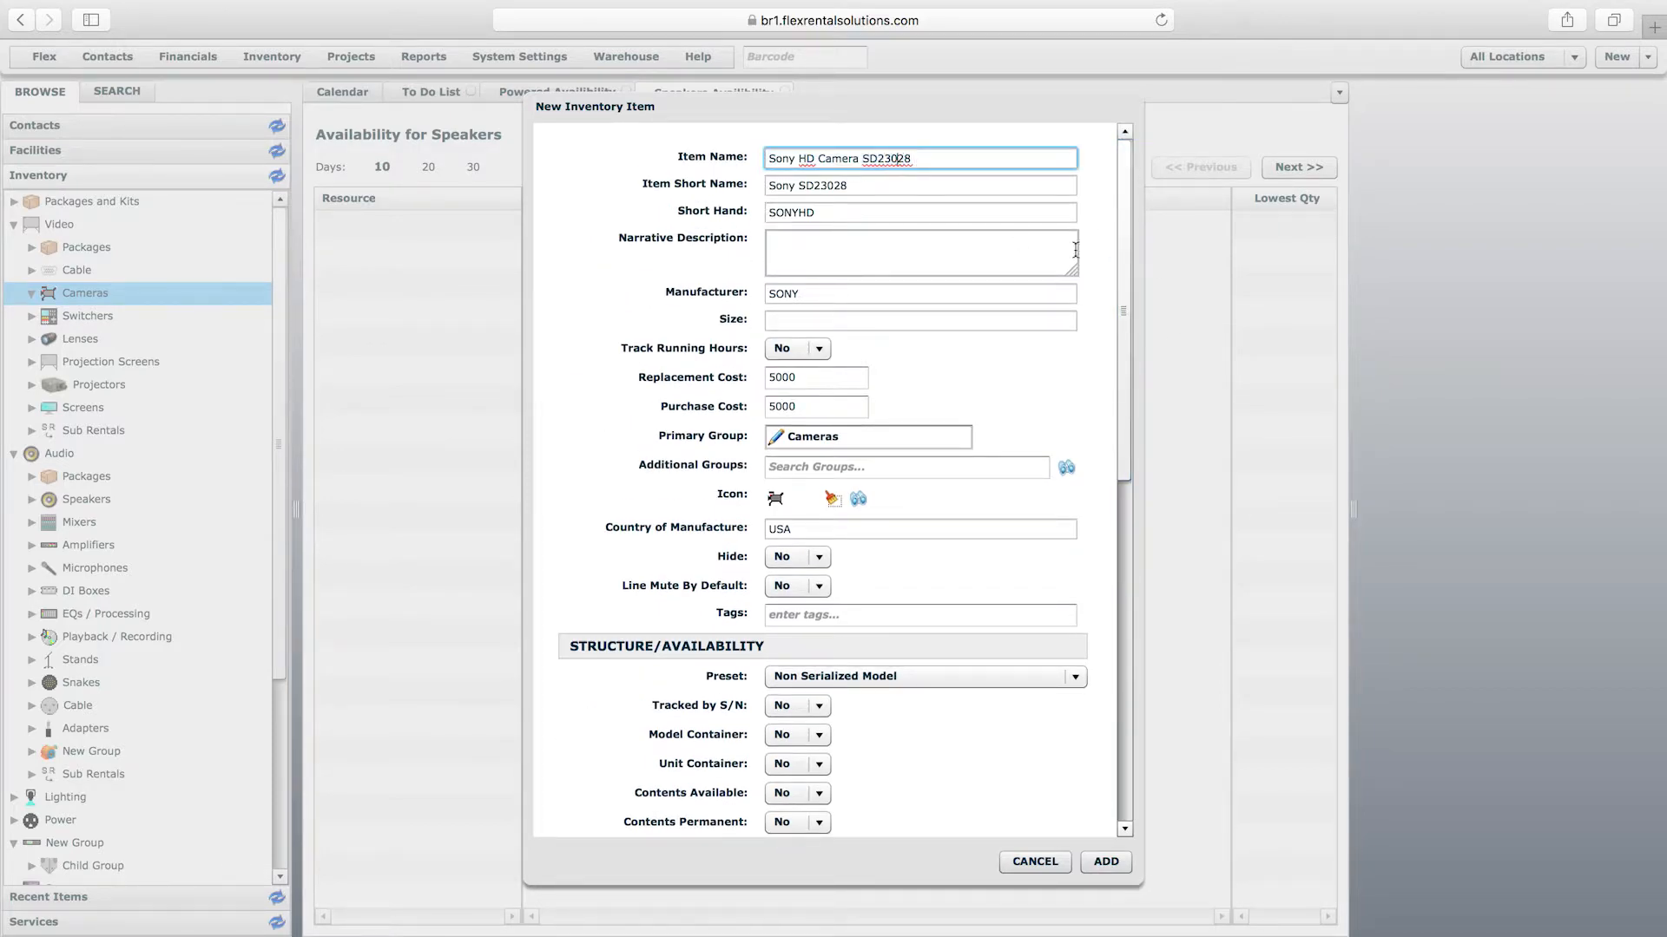
pyautogui.moveTo(1126, 227); pyautogui.dragTo(1122, 299)
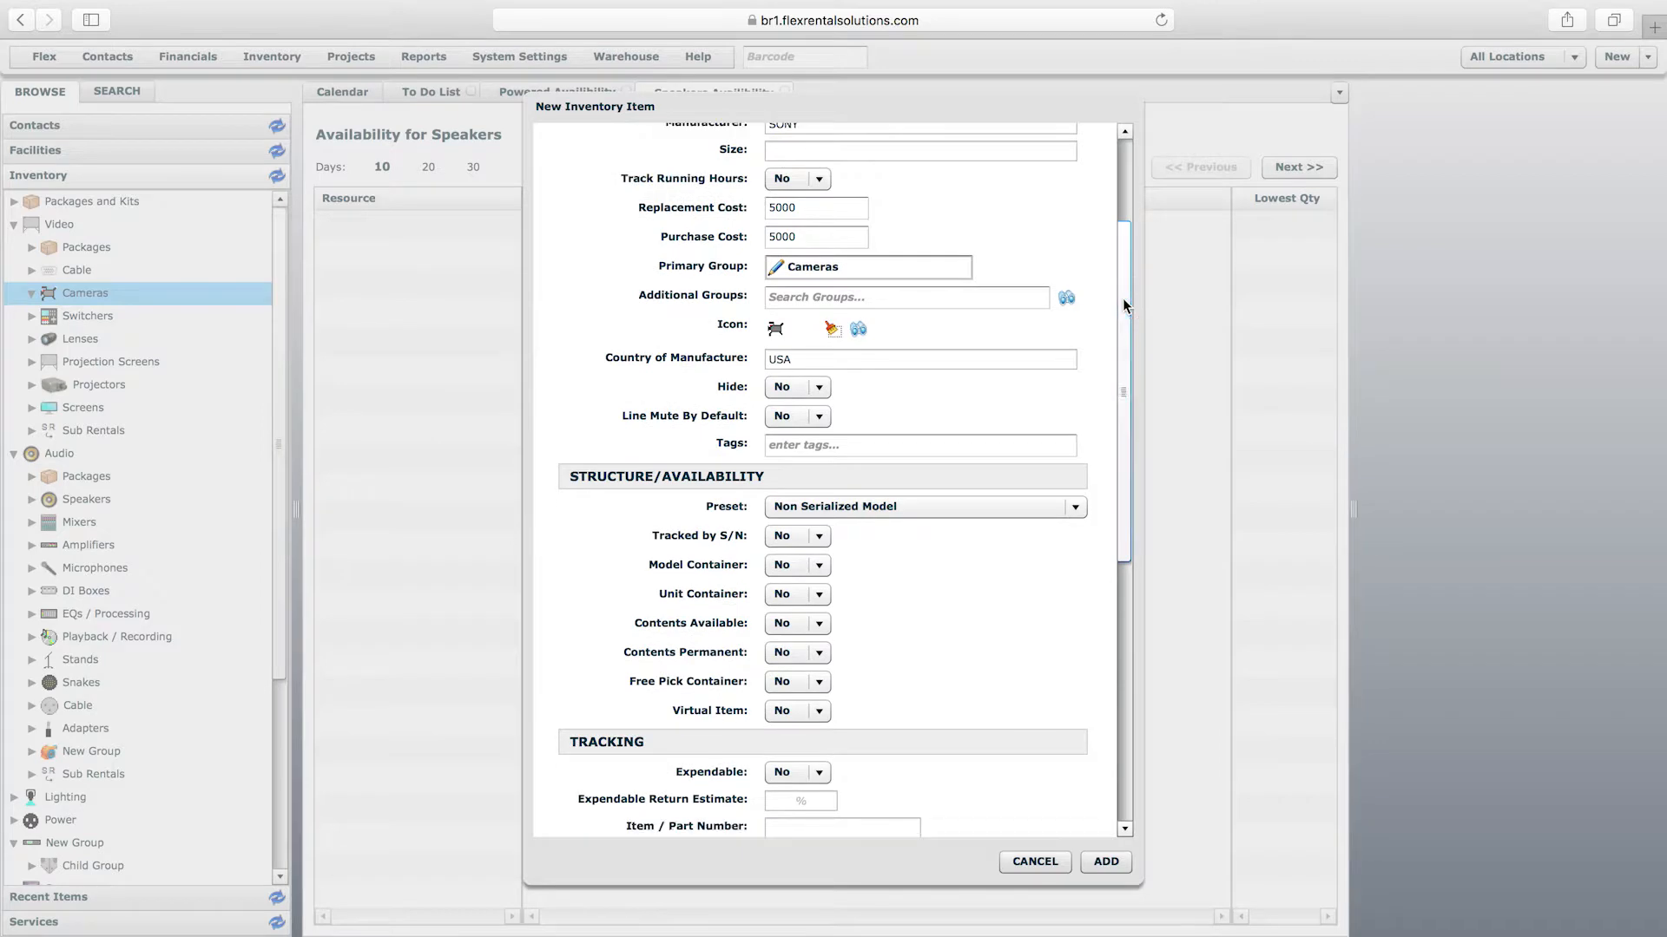
pyautogui.click(784, 419)
pyautogui.click(789, 420)
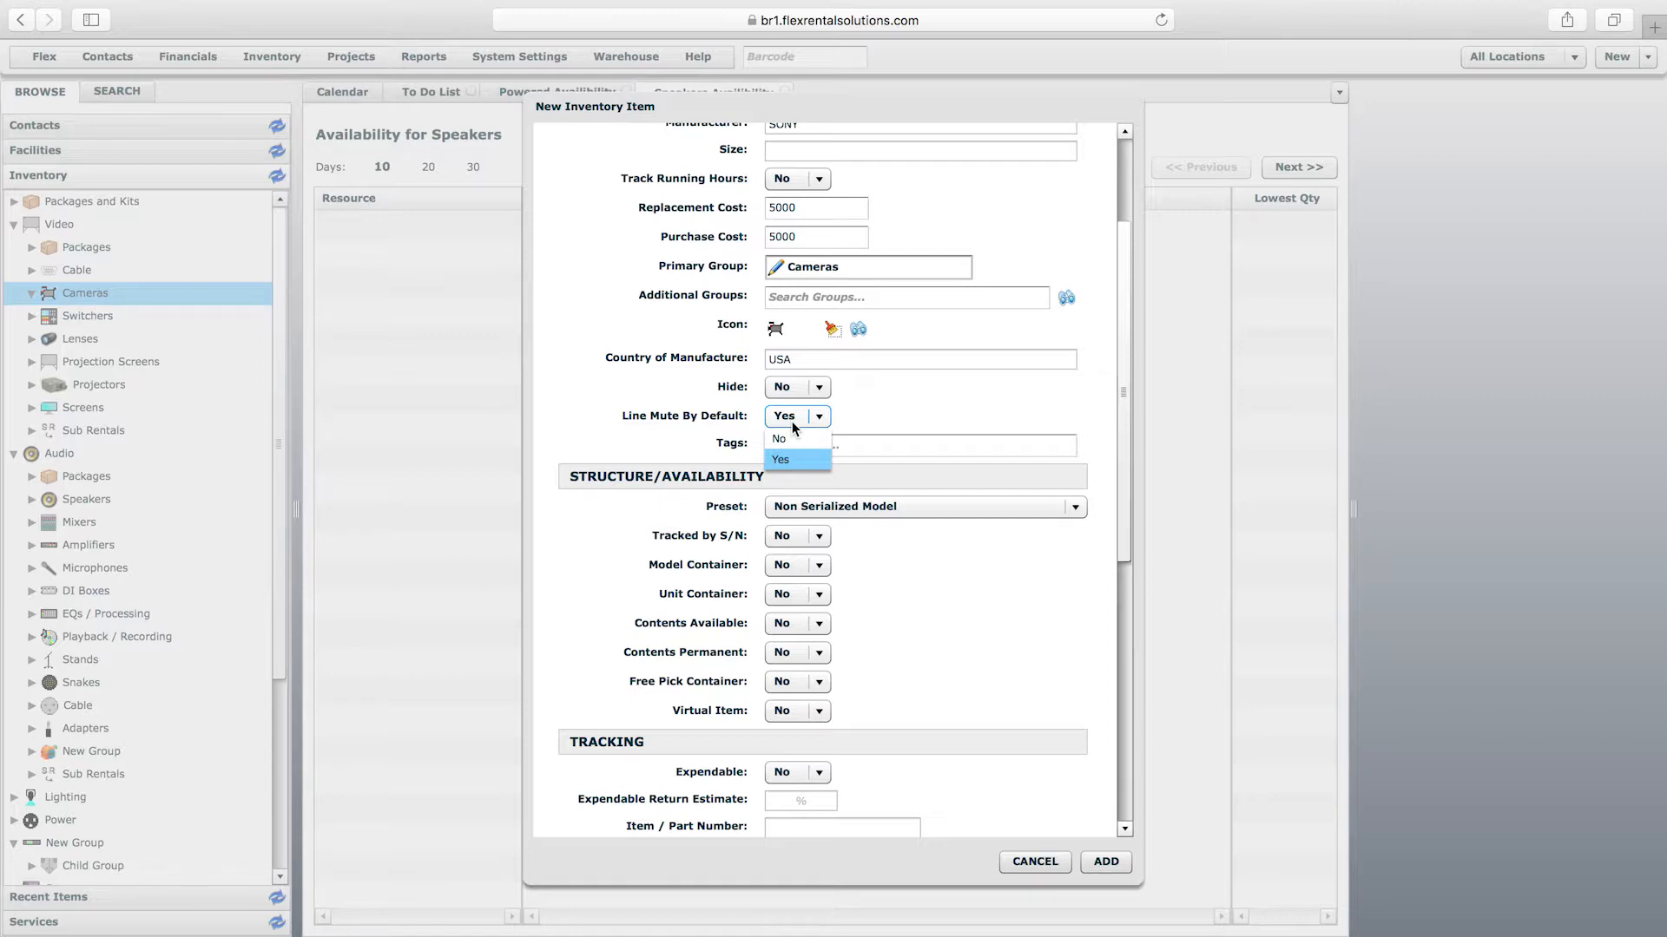
pyautogui.click(792, 438)
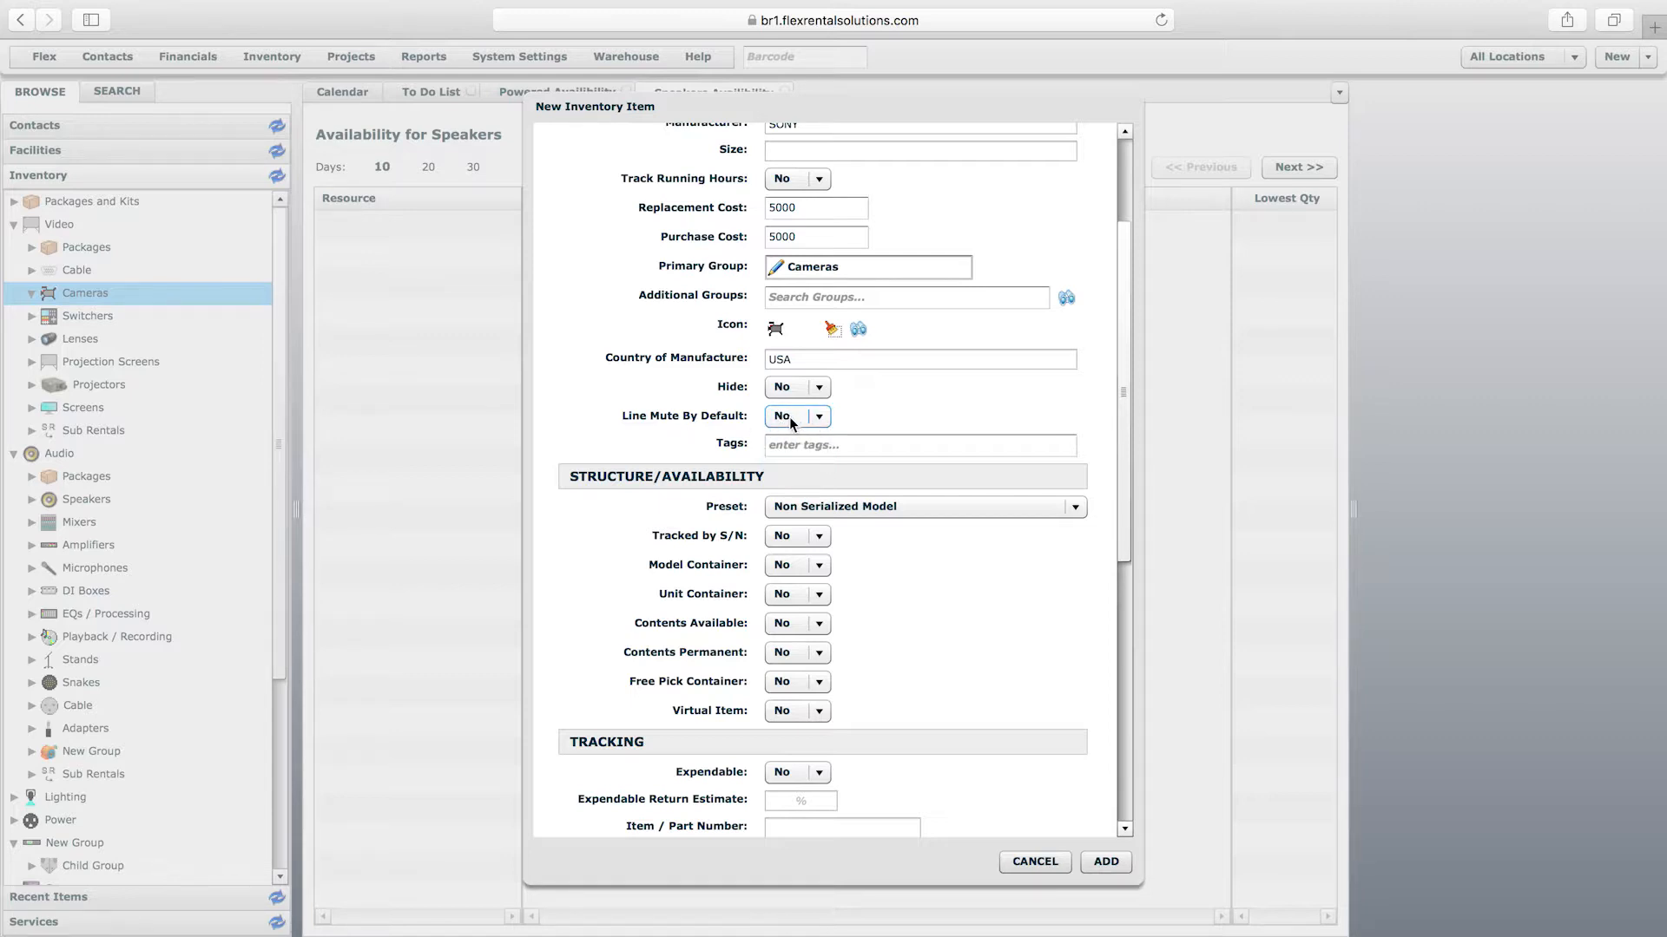
# Step: Set Expendable to Yes under Tracking, and look over the item/part number, SKU and bar code fields
pyautogui.moveTo(1128, 432); pyautogui.dragTo(1123, 509)
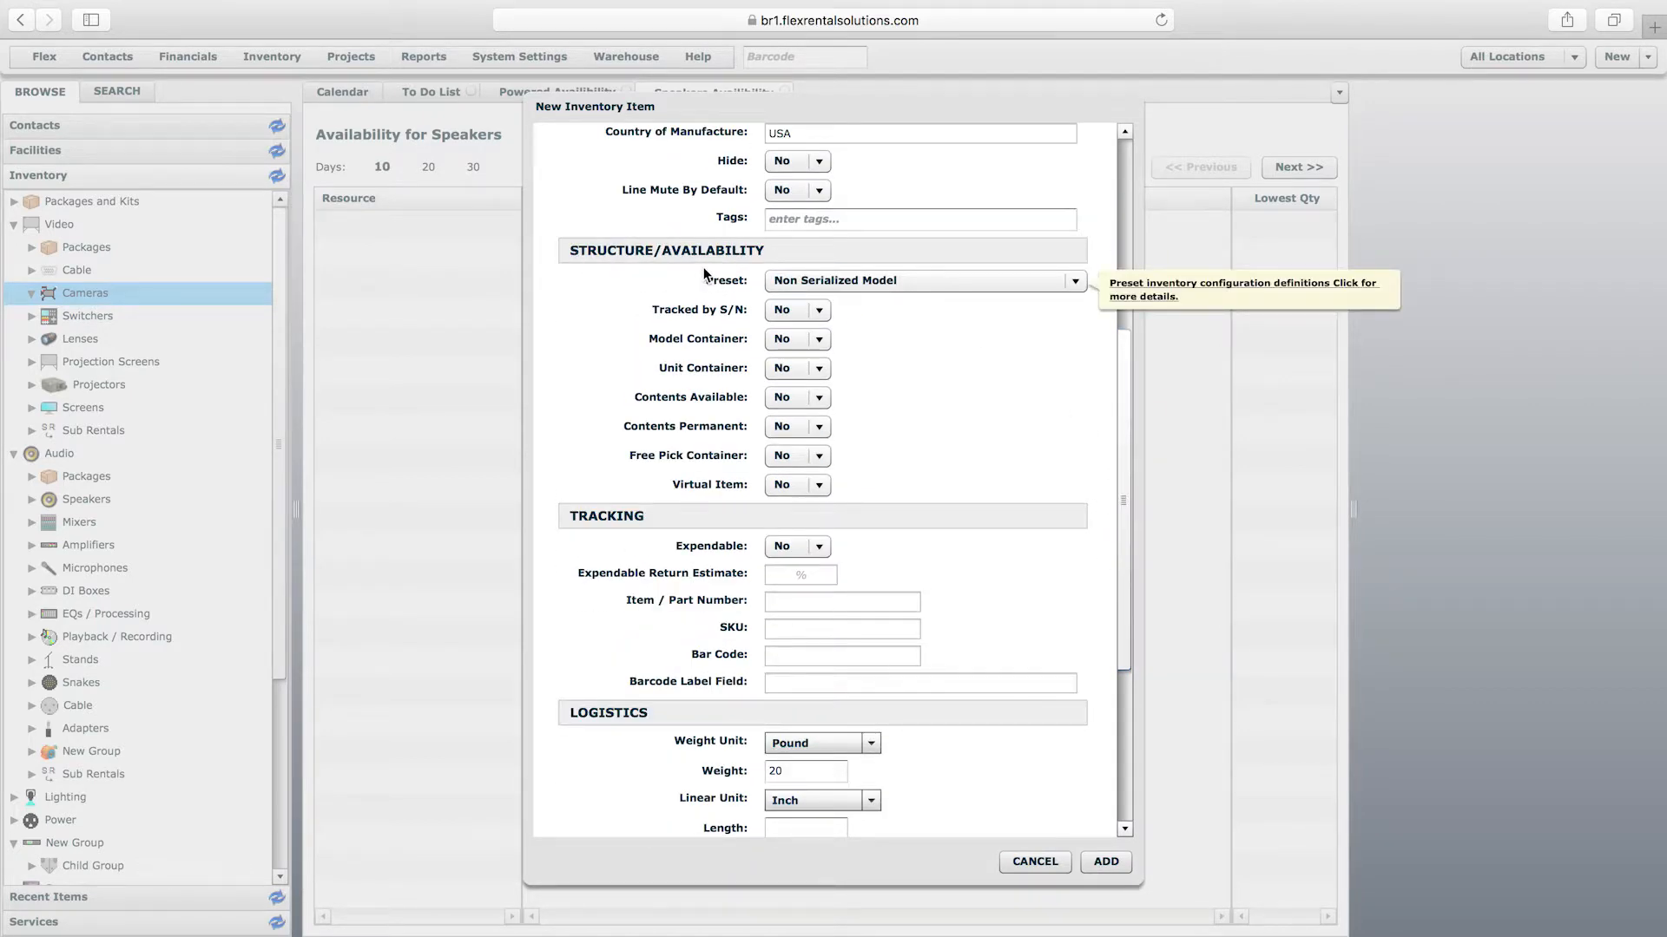
pyautogui.moveTo(1128, 429); pyautogui.dragTo(1101, 550)
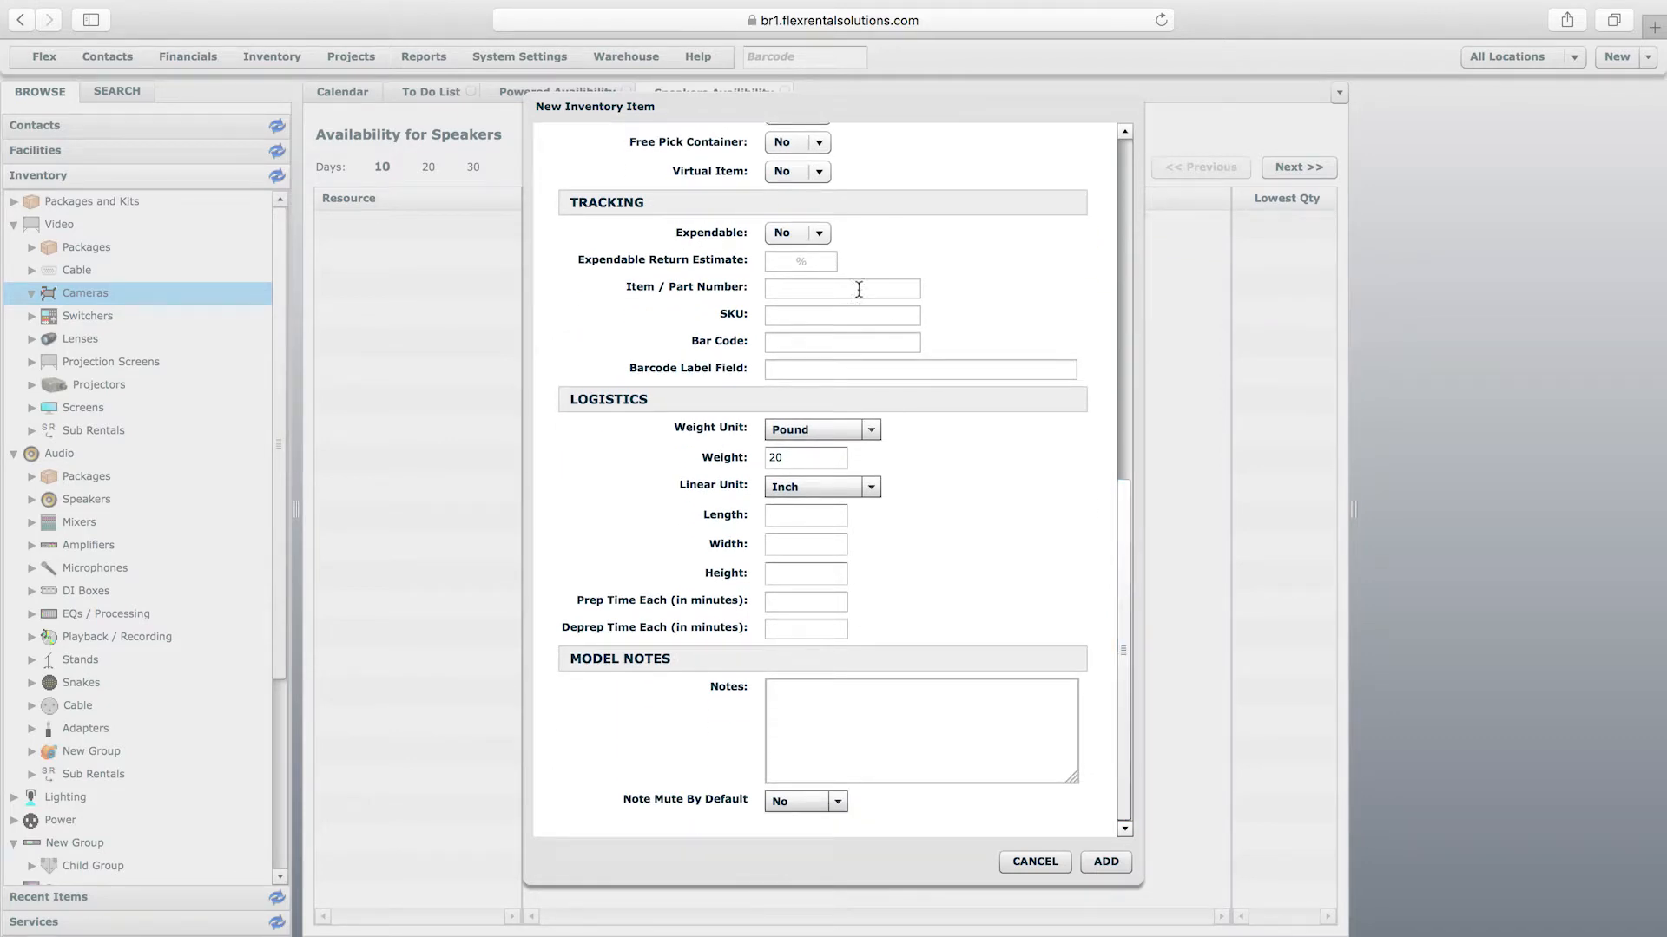
pyautogui.click(821, 234)
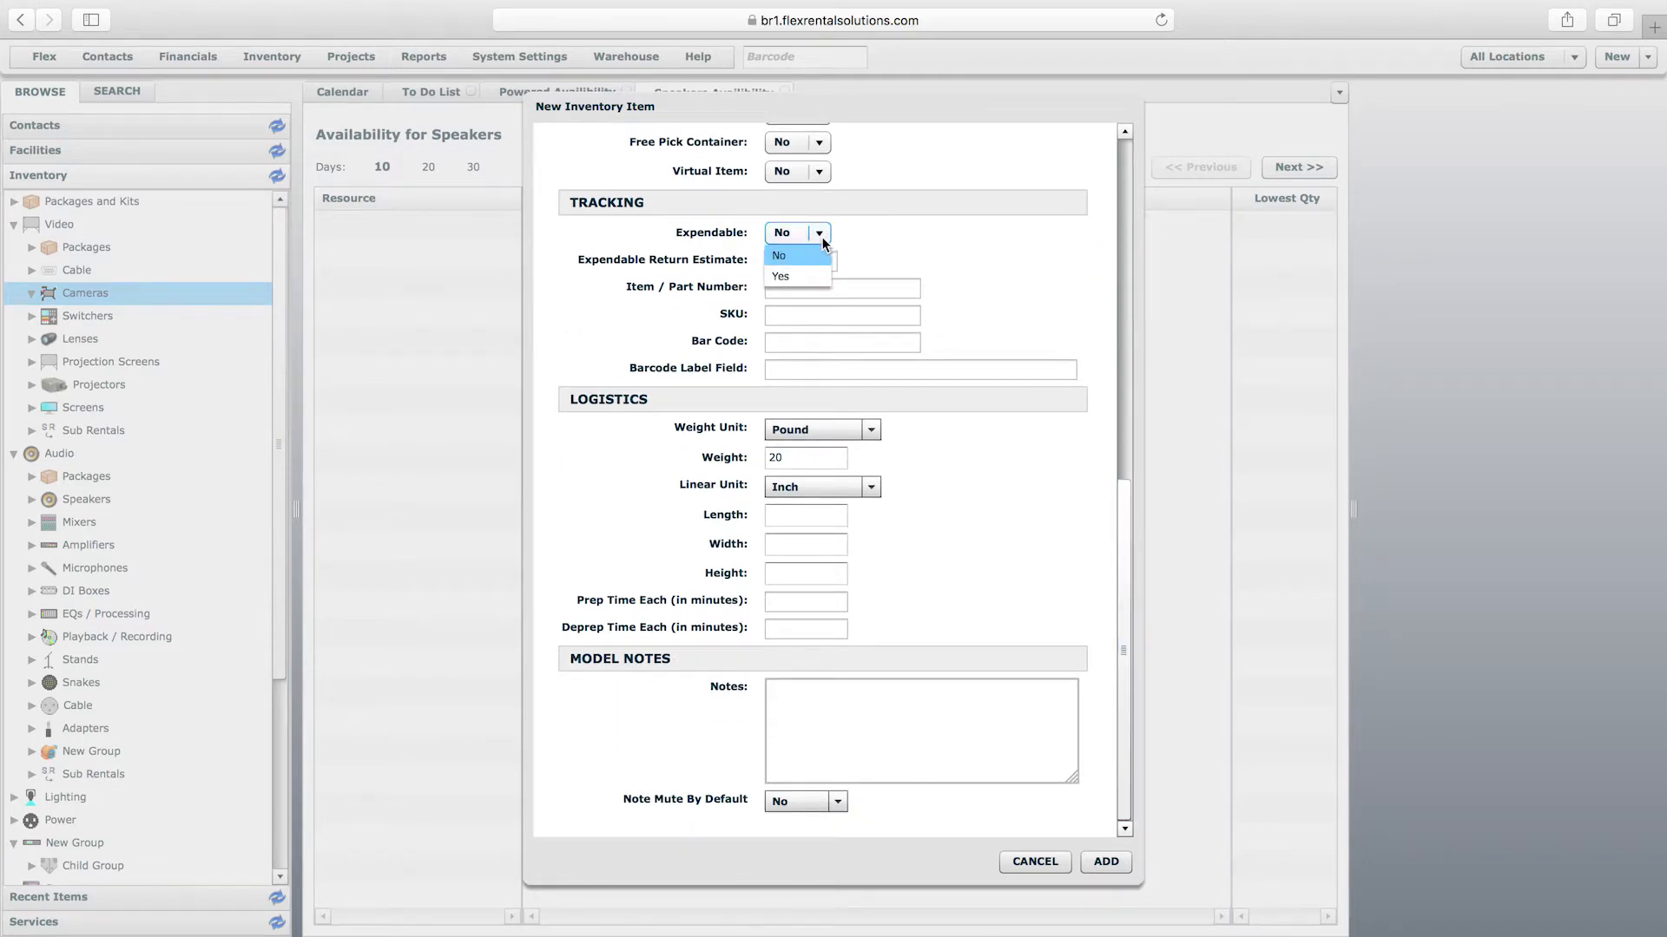
pyautogui.click(784, 277)
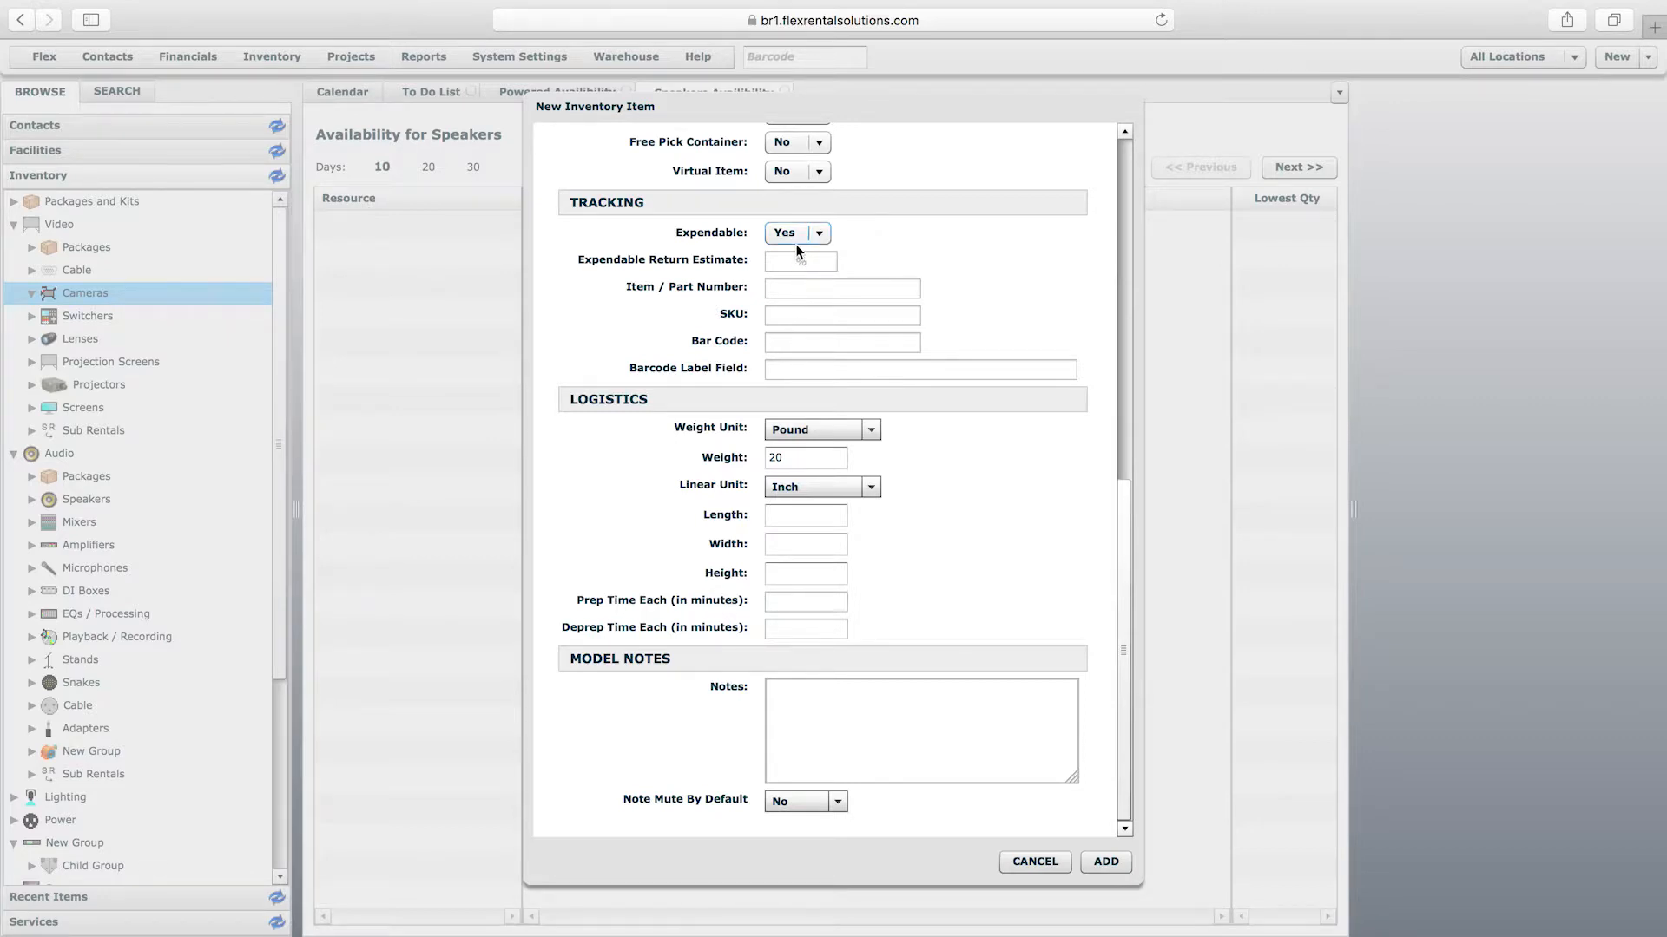
pyautogui.click(792, 289)
pyautogui.click(793, 315)
pyautogui.click(807, 343)
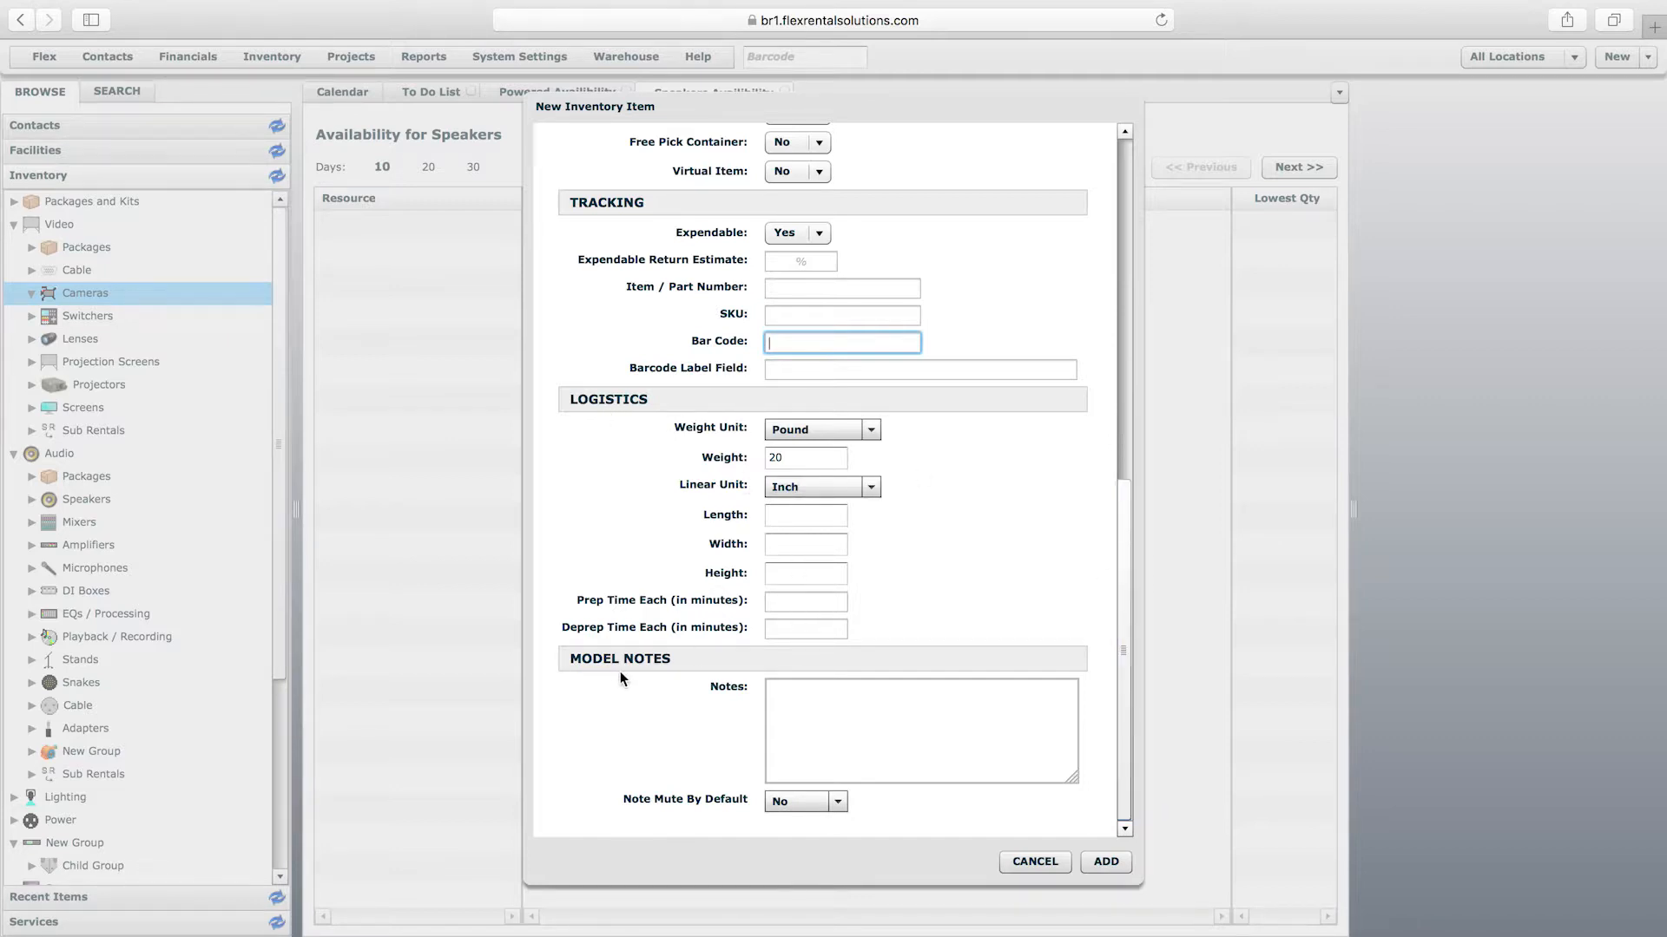
# Step: Enter the model note "This is a camera", and try Note Mute By Default set to Yes before returning it to No
pyautogui.click(837, 699)
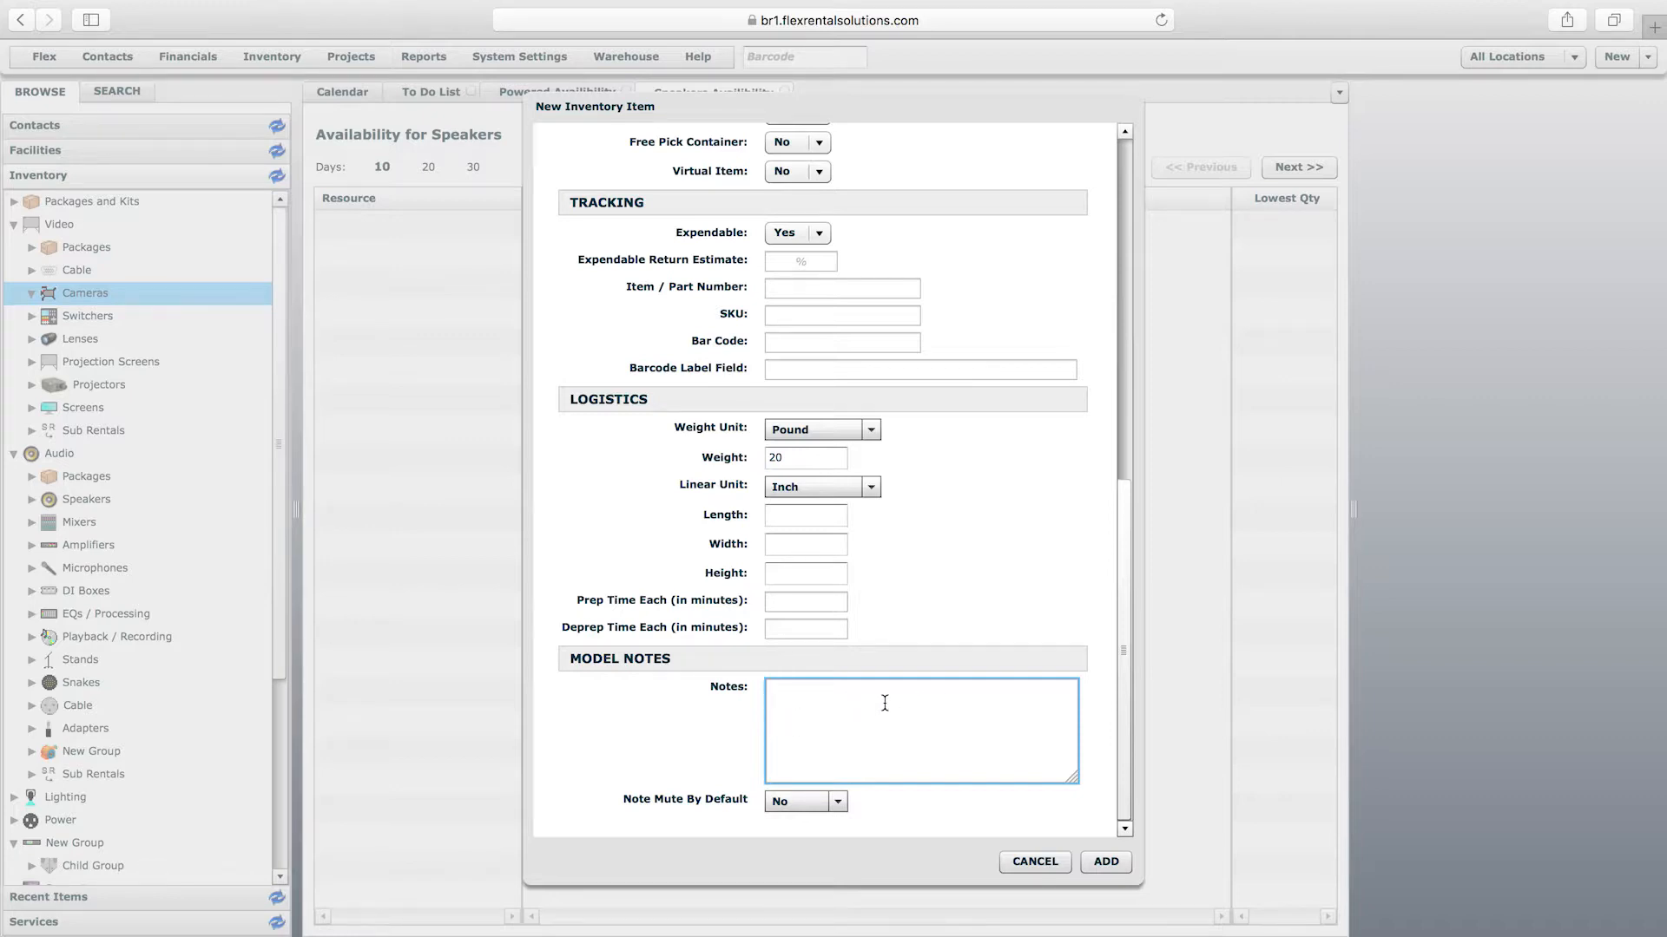
pyautogui.write('This is a camera')
pyautogui.click(774, 807)
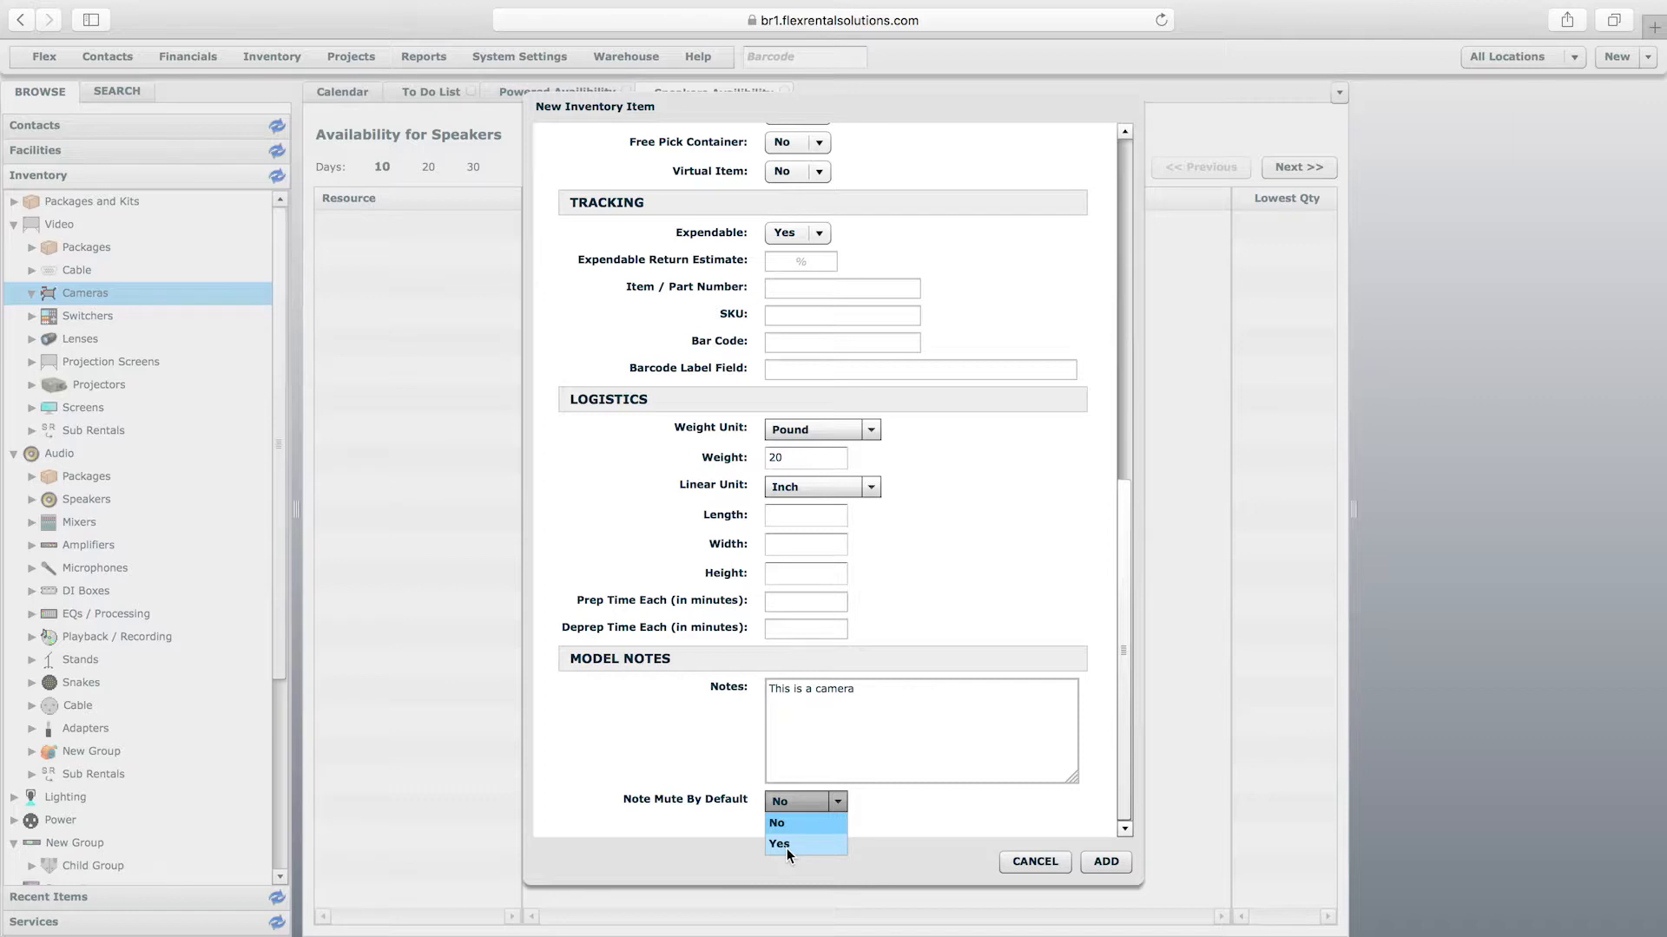
pyautogui.click(860, 699)
pyautogui.click(821, 801)
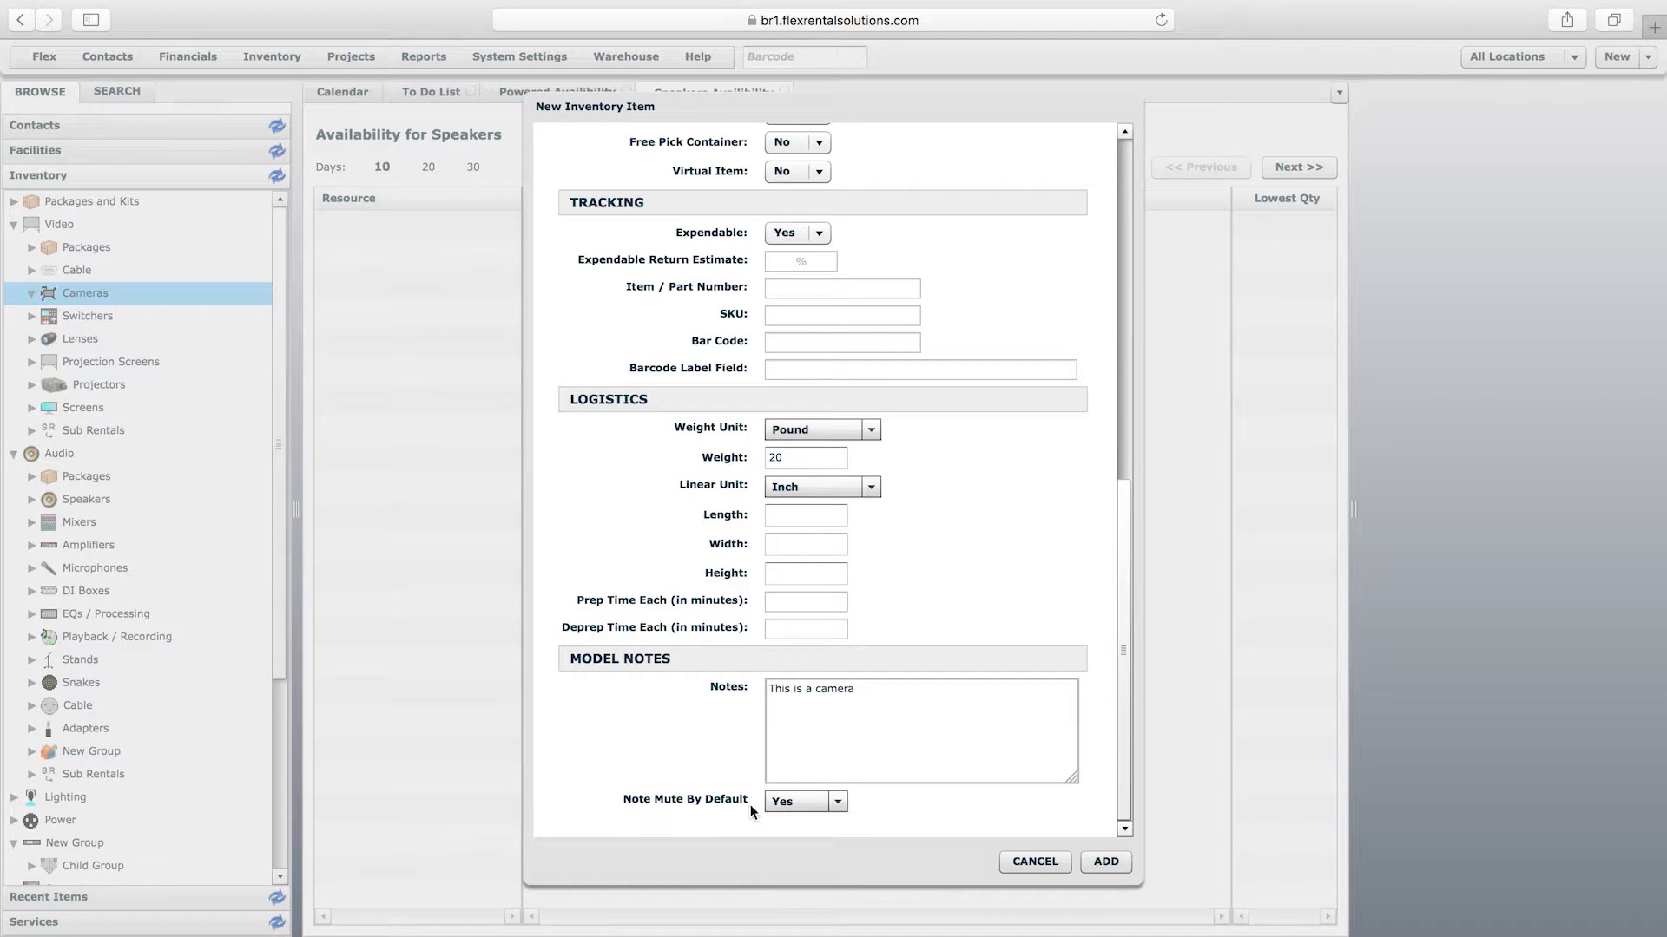
pyautogui.click(811, 821)
# Step: Replace the model note with "How to set up camera", and recheck the item's replacement cost field
pyautogui.moveTo(893, 692); pyautogui.dragTo(756, 687)
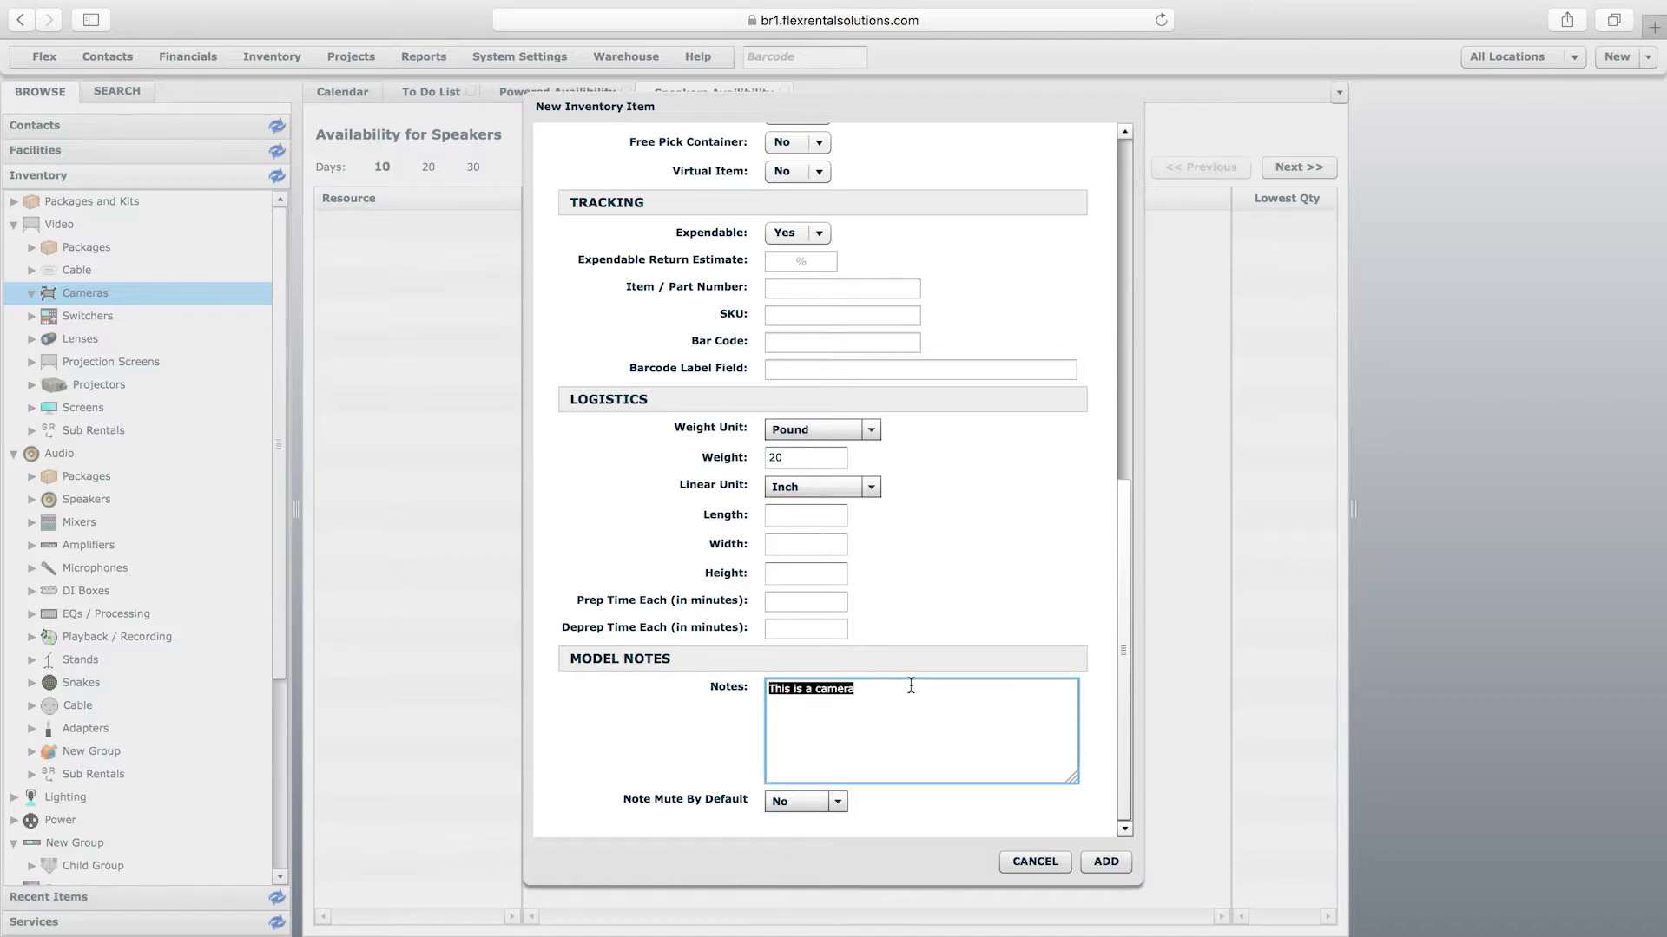
pyautogui.moveTo(911, 686); pyautogui.dragTo(717, 669)
pyautogui.write('How to set up camera:  1 -')
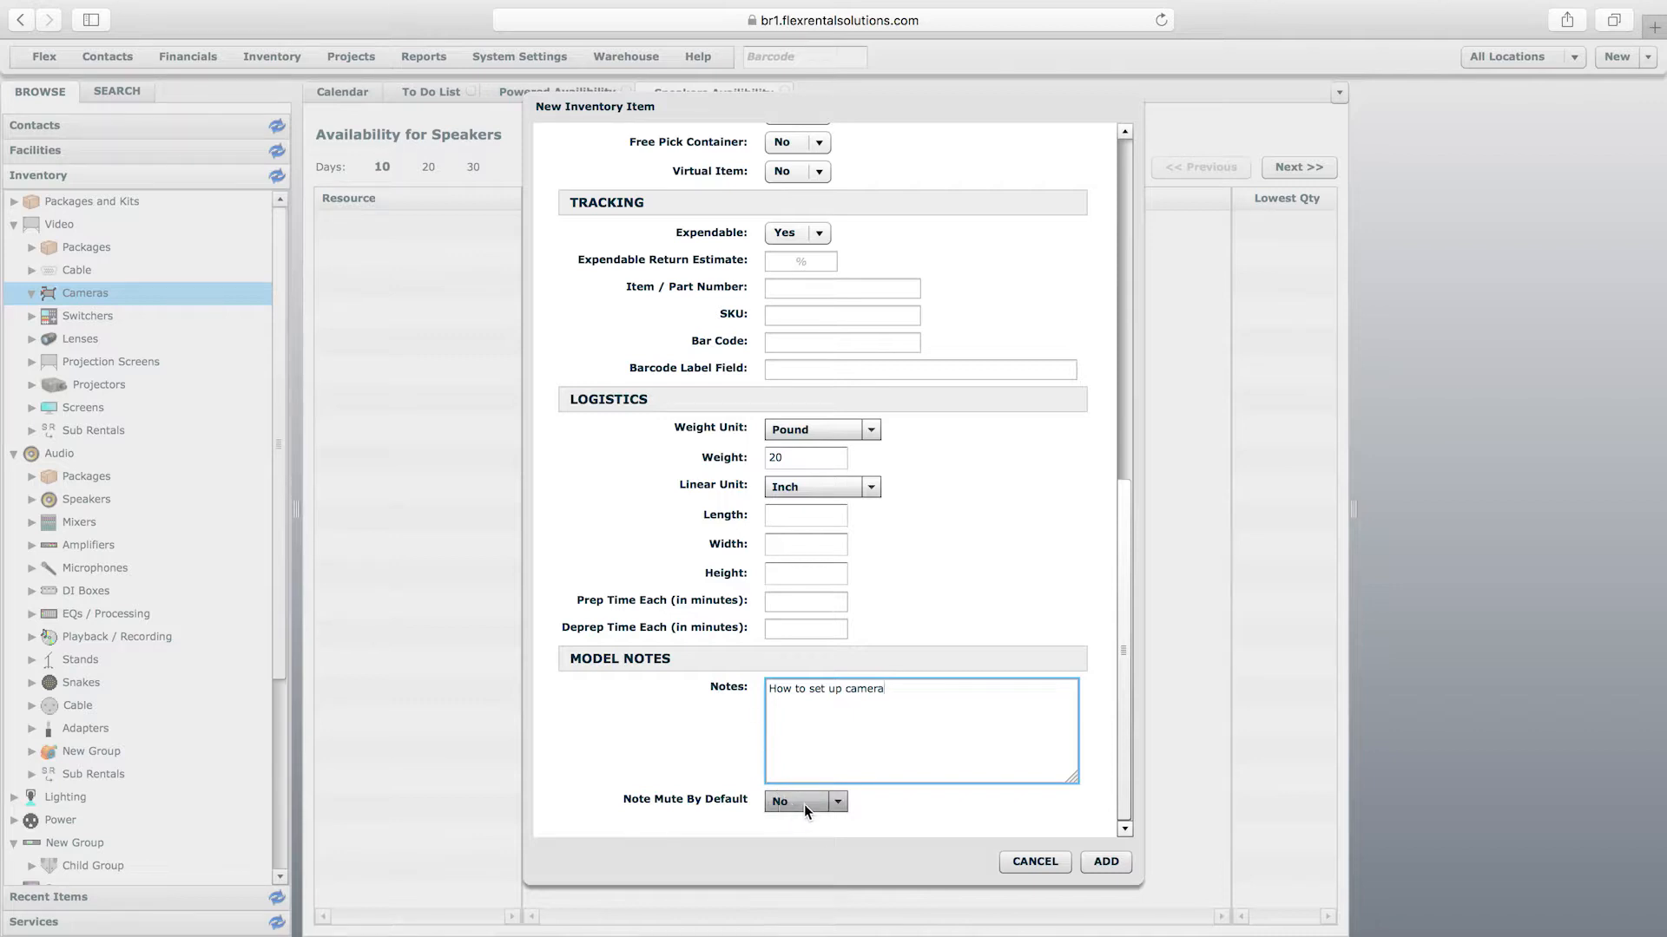
pyautogui.moveTo(1124, 607); pyautogui.dragTo(1119, 260)
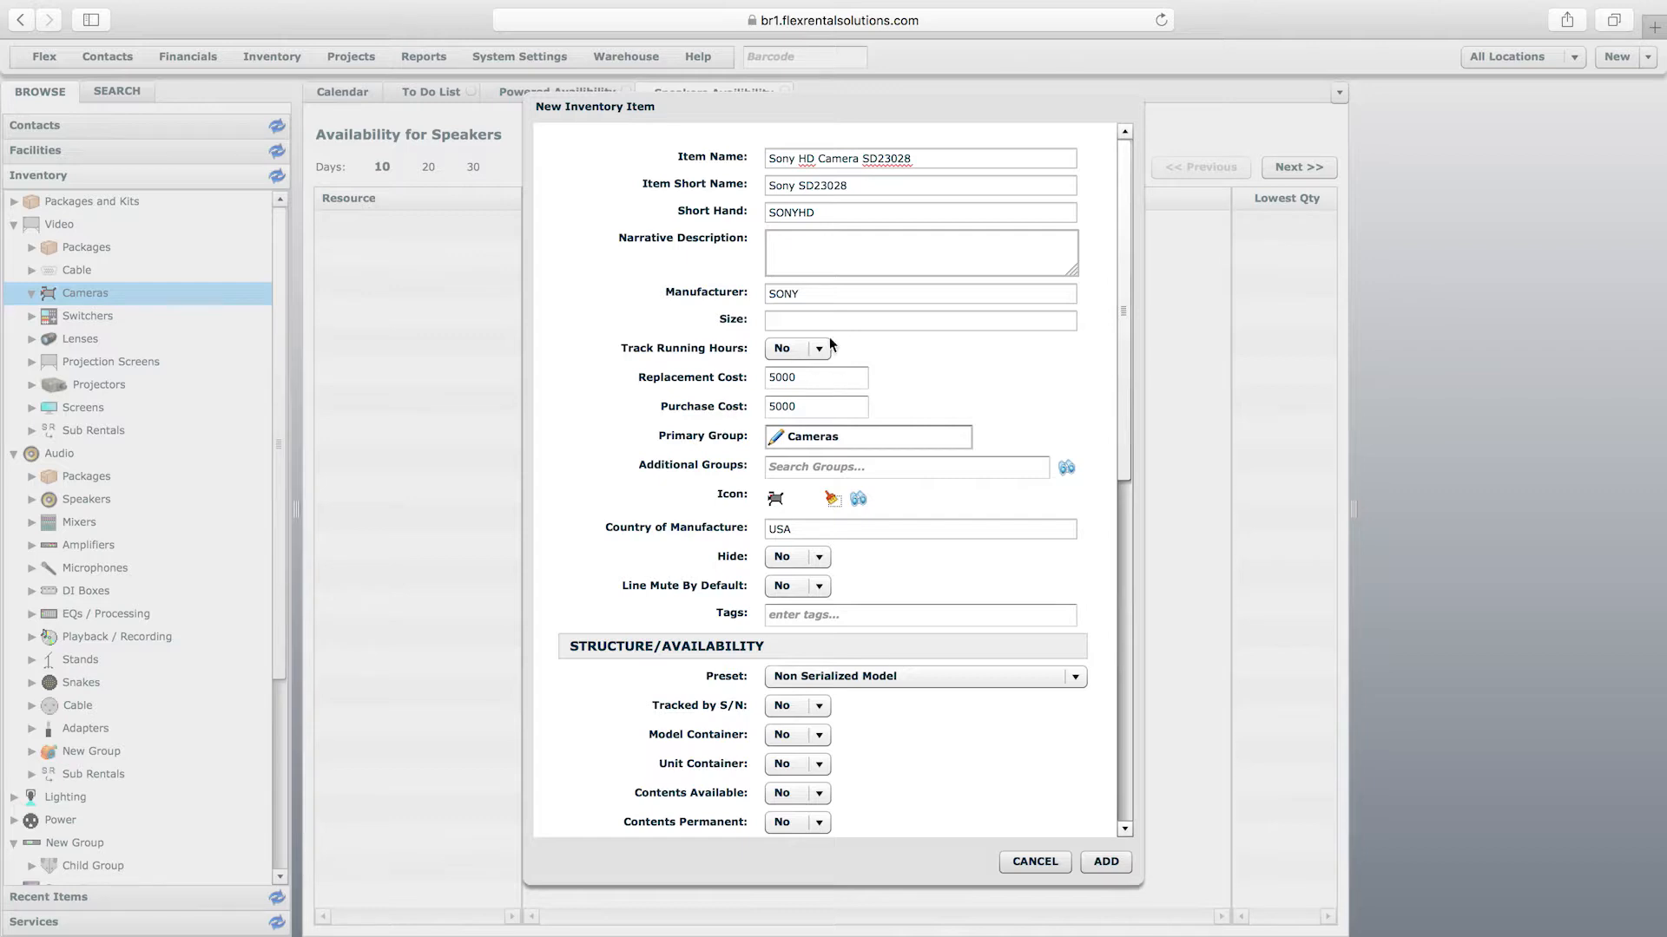
pyautogui.click(817, 378)
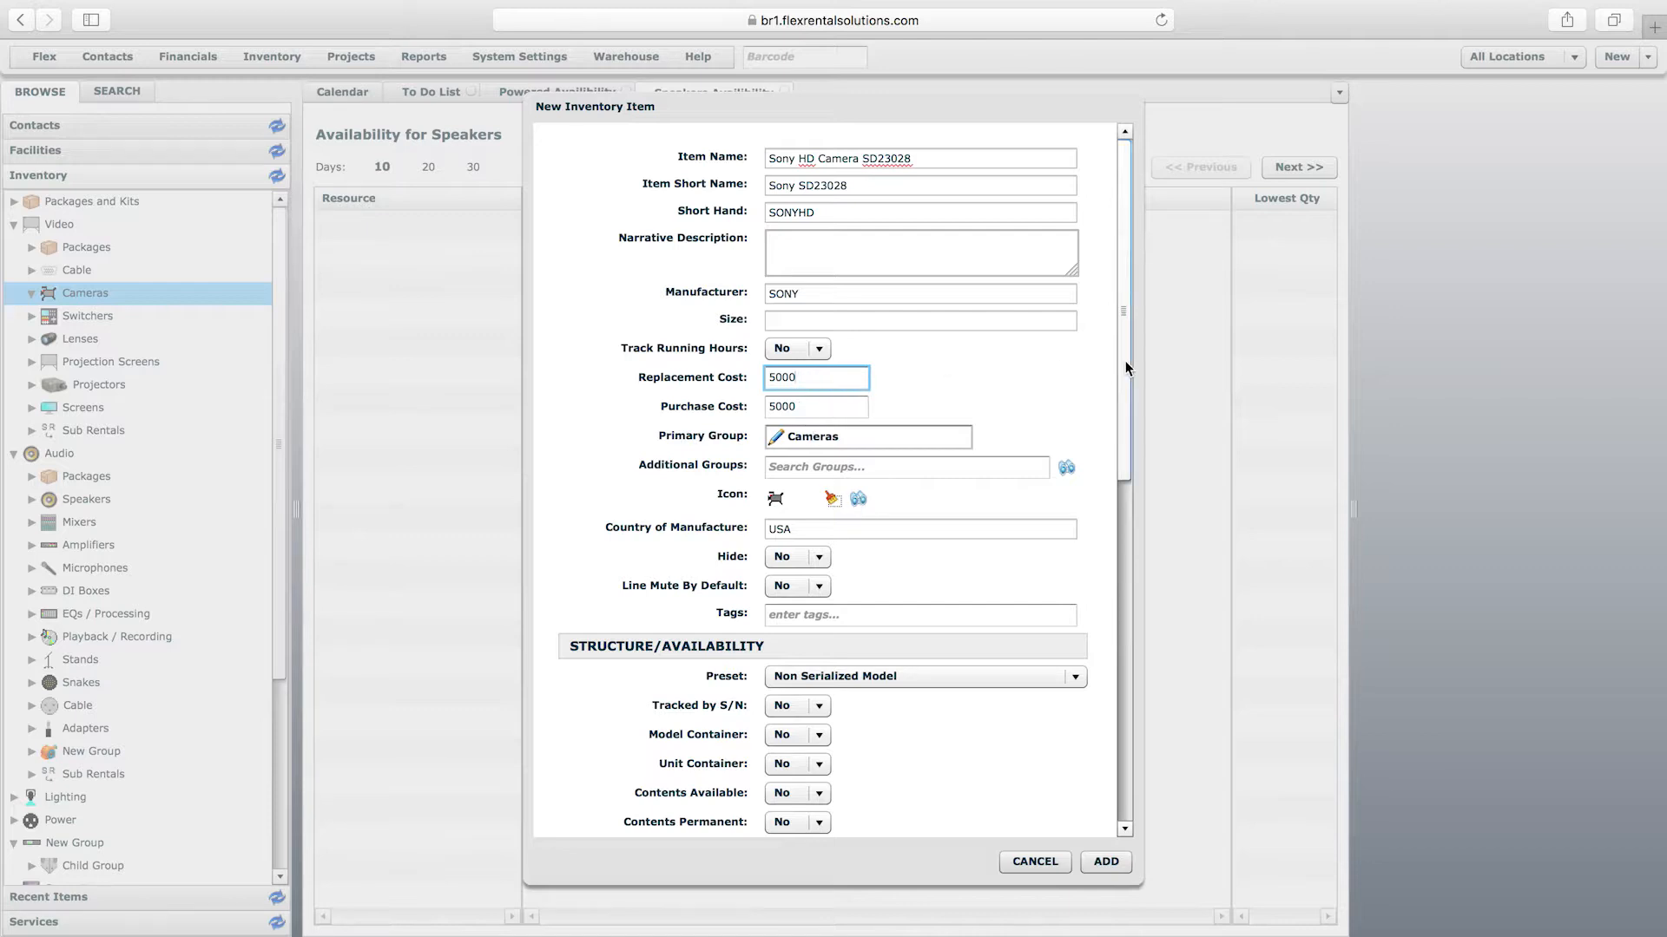
# Step: Browse the Structure/Availability presets with Non Serialized Model as the choice, and examine the Bar Code field under Tracking
pyautogui.moveTo(1125, 329); pyautogui.dragTo(1123, 487)
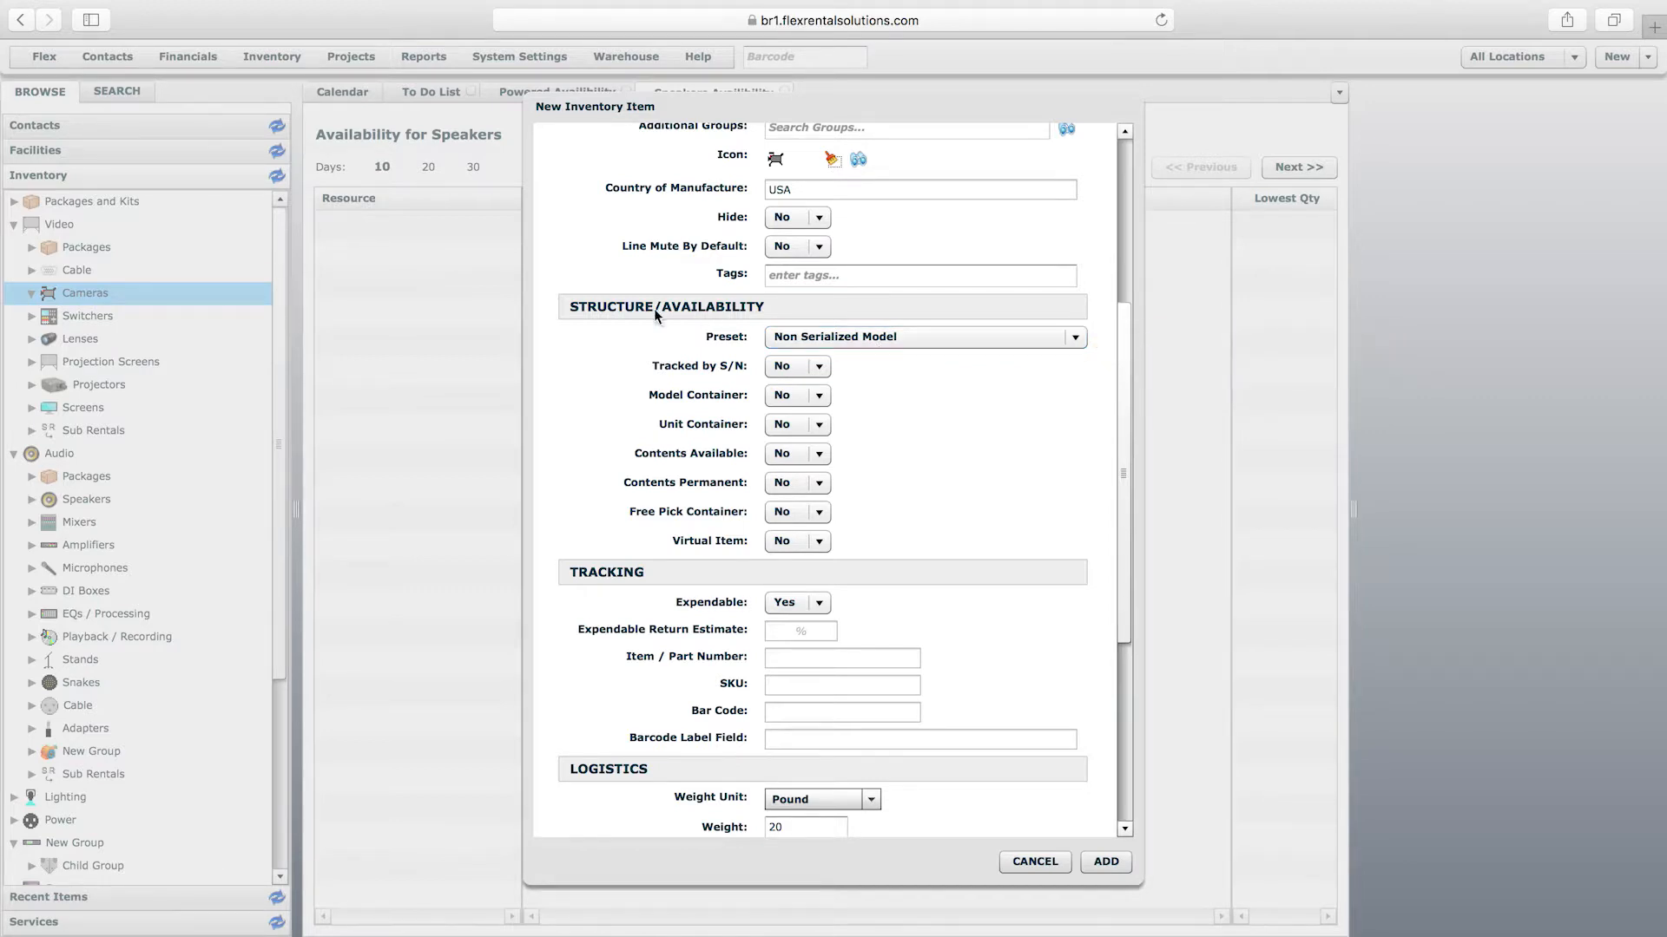
pyautogui.click(955, 337)
pyautogui.moveTo(1082, 418)
pyautogui.mouseDown()
pyautogui.moveTo(1079, 369)
pyautogui.moveTo(1083, 420)
pyautogui.moveTo(1082, 387)
pyautogui.mouseUp()
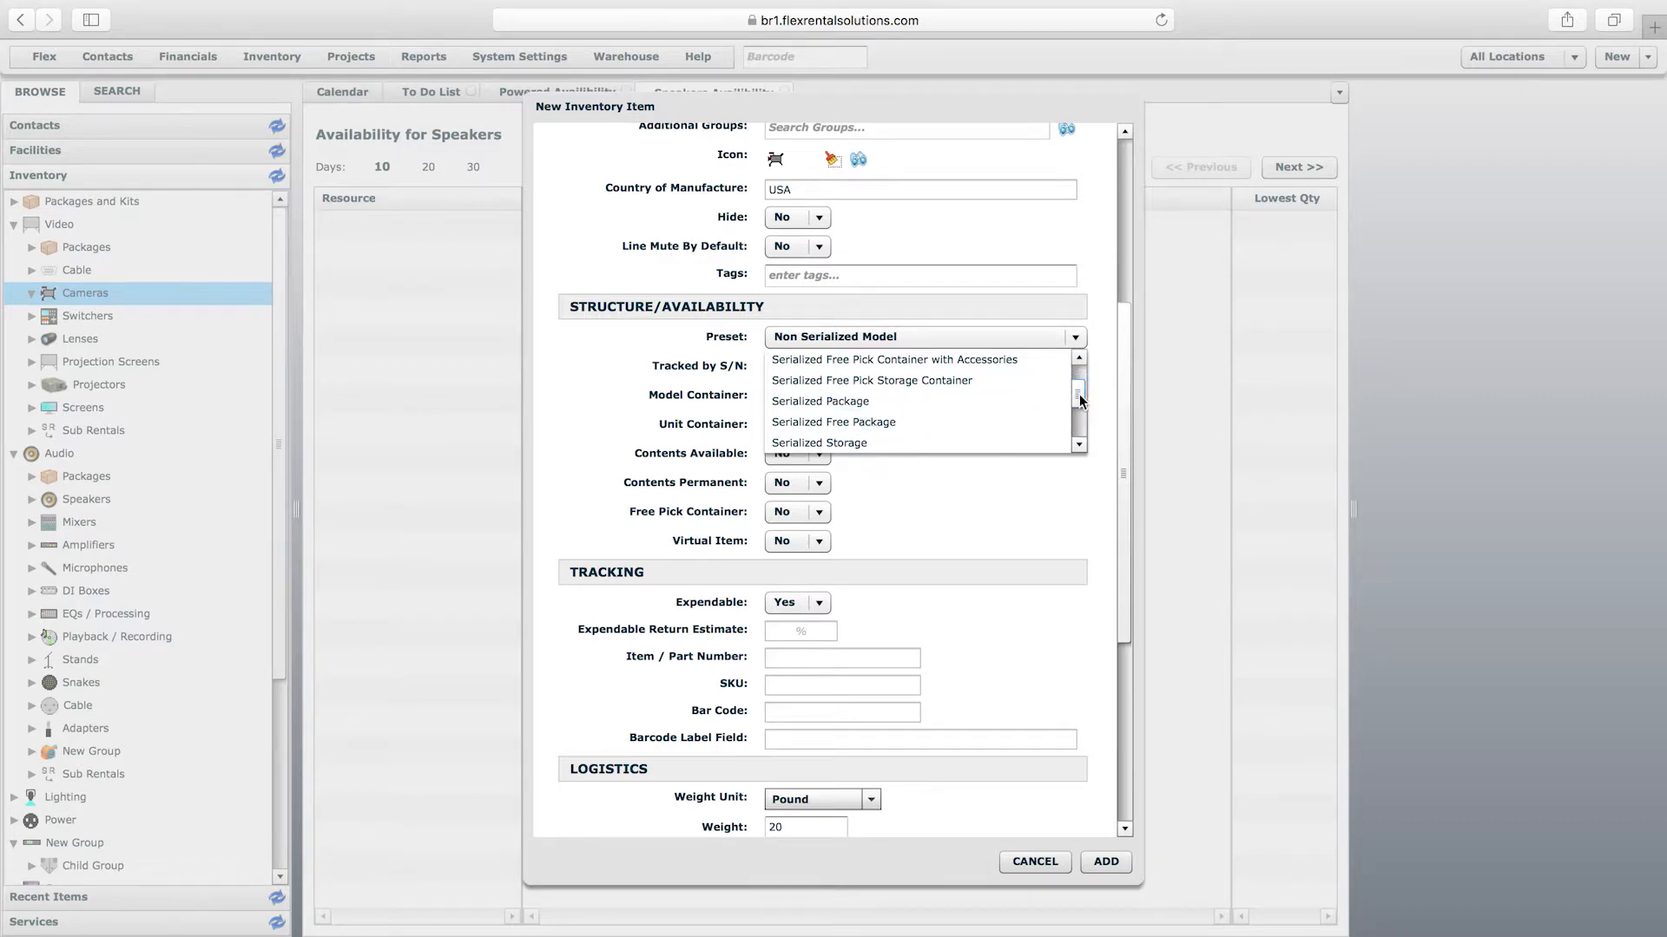
pyautogui.moveTo(1080, 394)
pyautogui.mouseDown()
pyautogui.moveTo(1079, 371)
pyautogui.moveTo(1079, 408)
pyautogui.mouseUp()
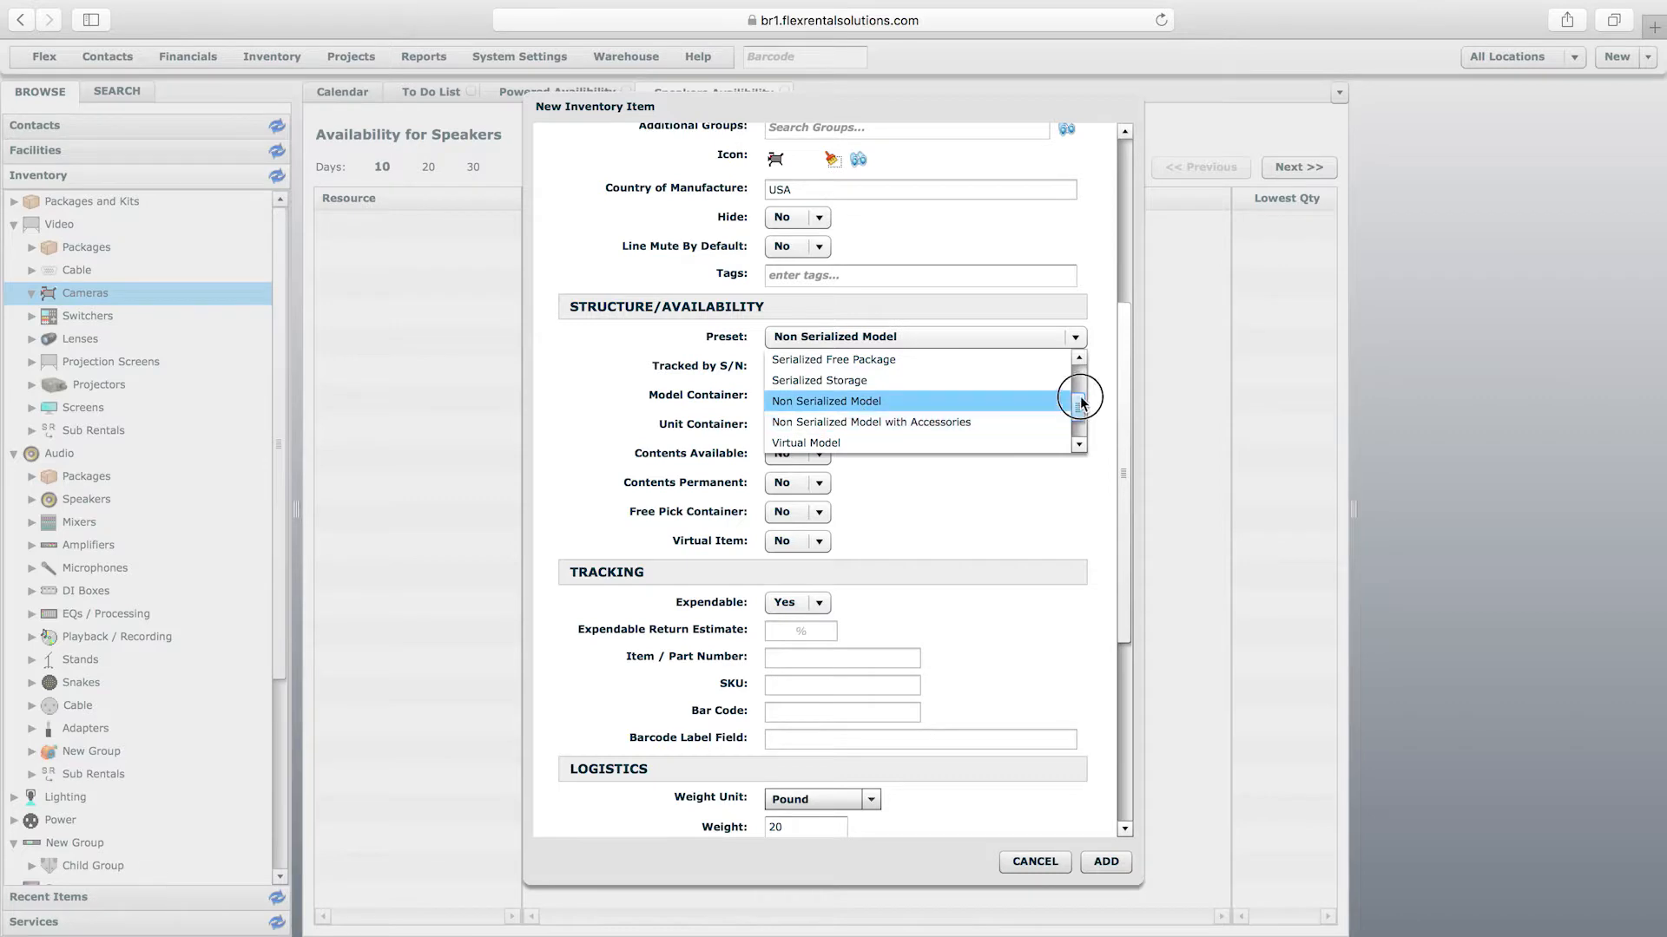
pyautogui.moveTo(1078, 395); pyautogui.dragTo(1079, 354)
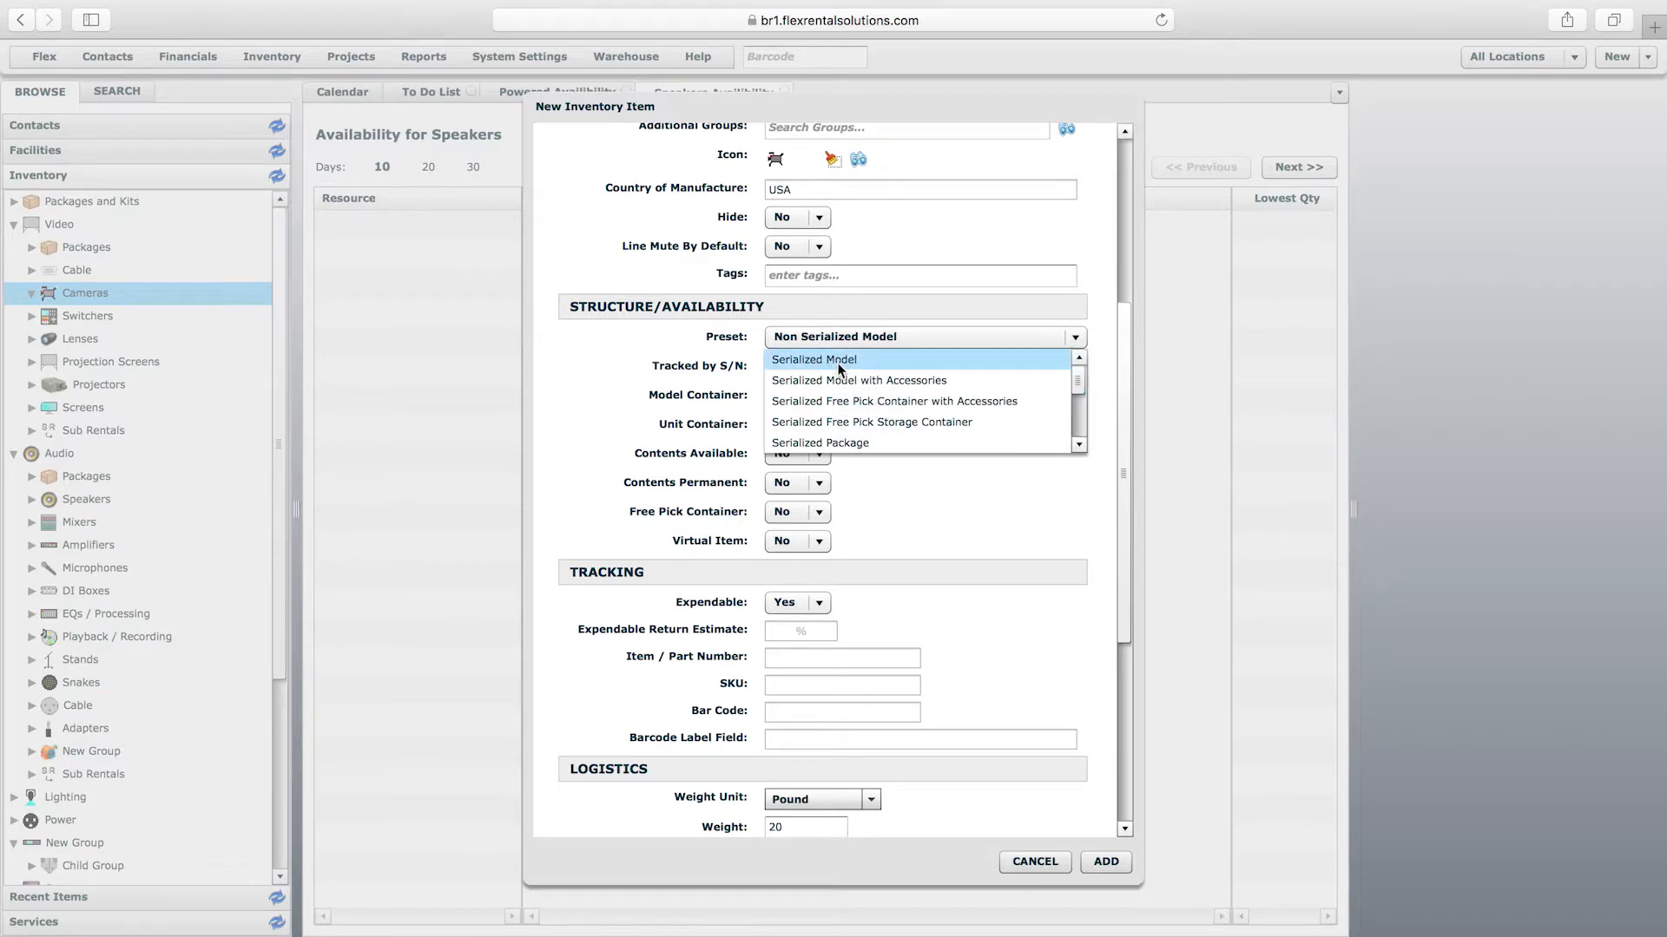
pyautogui.moveTo(1080, 384); pyautogui.dragTo(1078, 407)
pyautogui.click(865, 429)
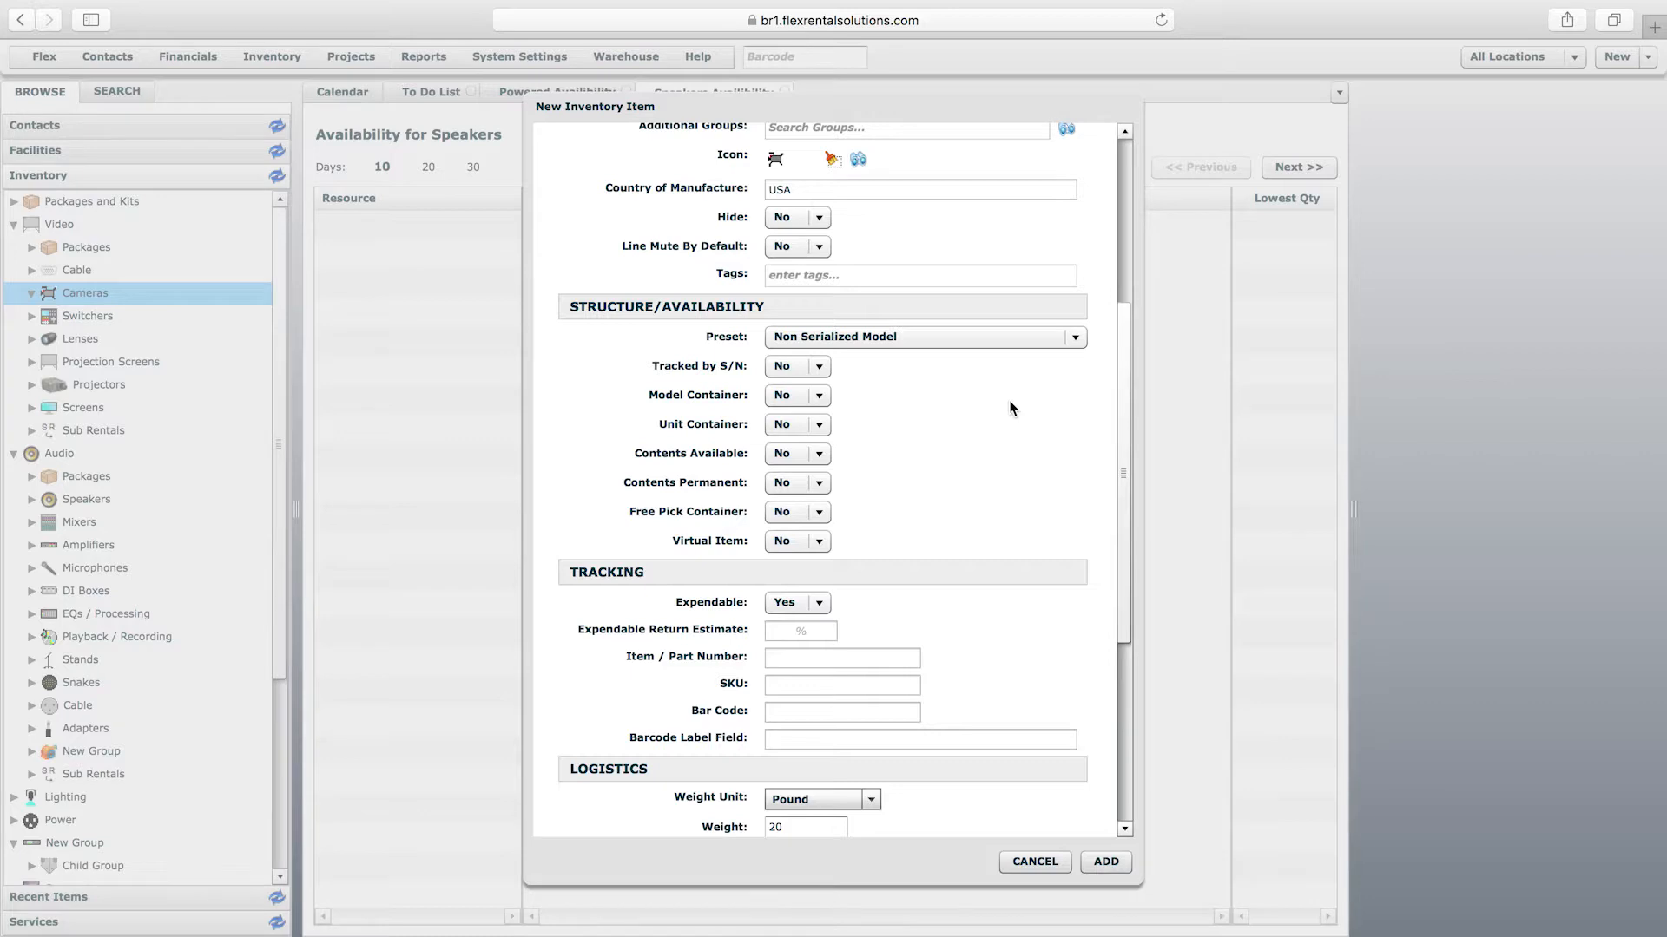
pyautogui.moveTo(1122, 414); pyautogui.dragTo(1123, 456)
pyautogui.click(780, 621)
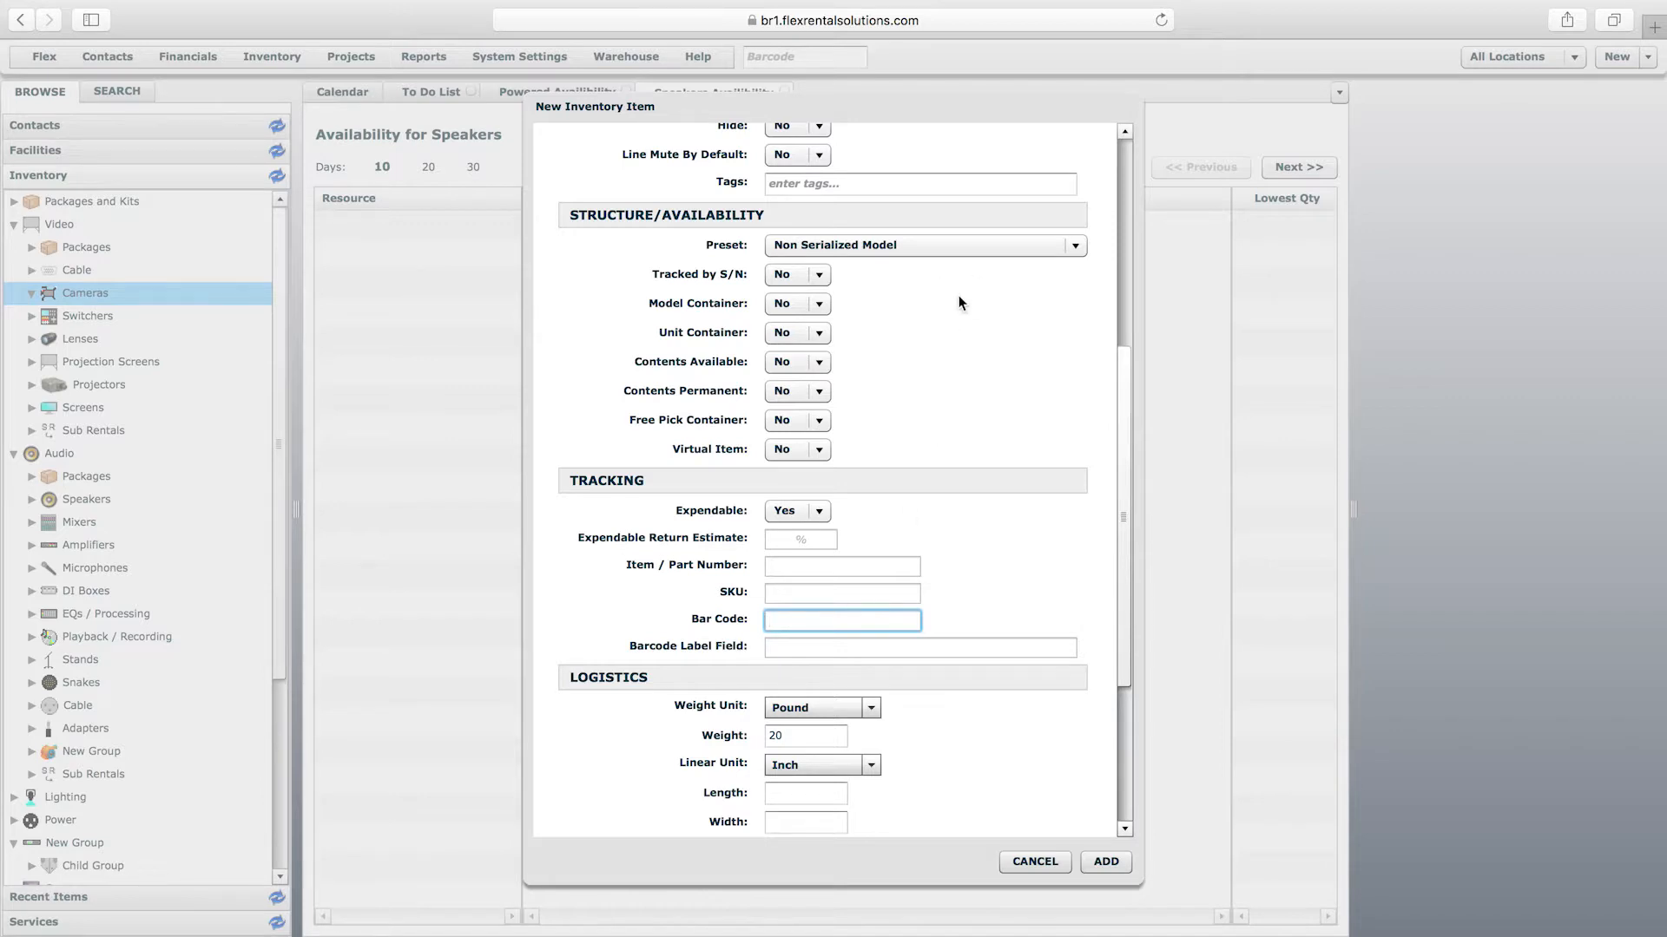
# Step: Review the camera's item name and set the Structure/Availability preset to Serialized Model
pyautogui.moveTo(1130, 389); pyautogui.dragTo(1128, 358)
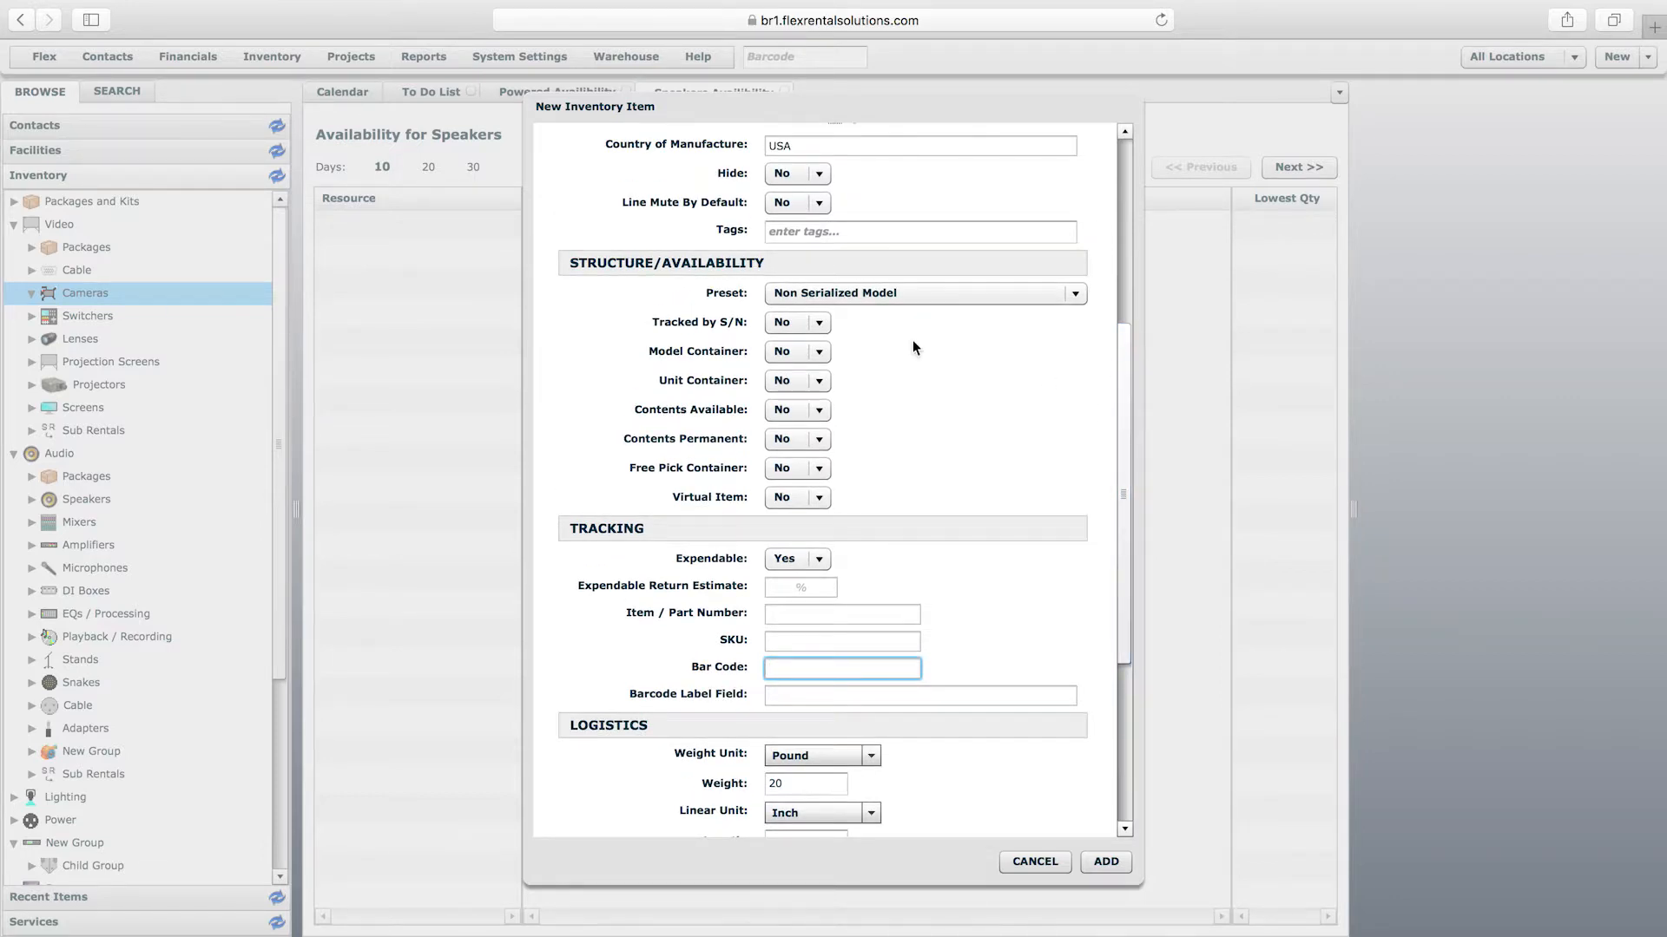
pyautogui.click(962, 301)
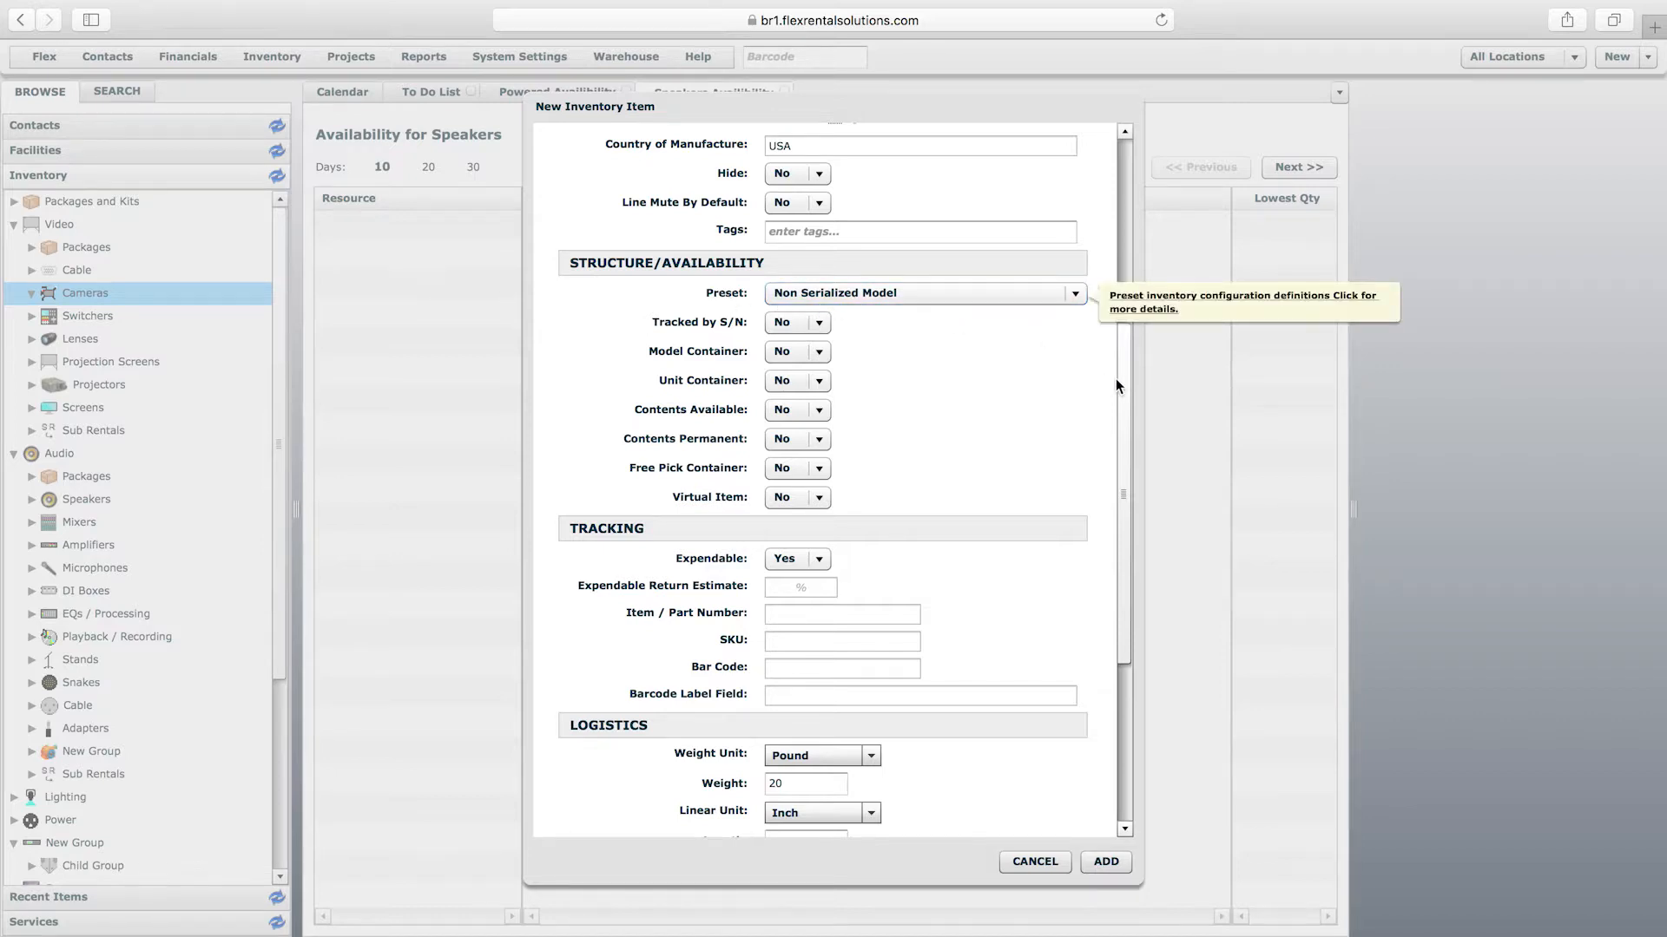
pyautogui.moveTo(1118, 376); pyautogui.dragTo(1116, 186)
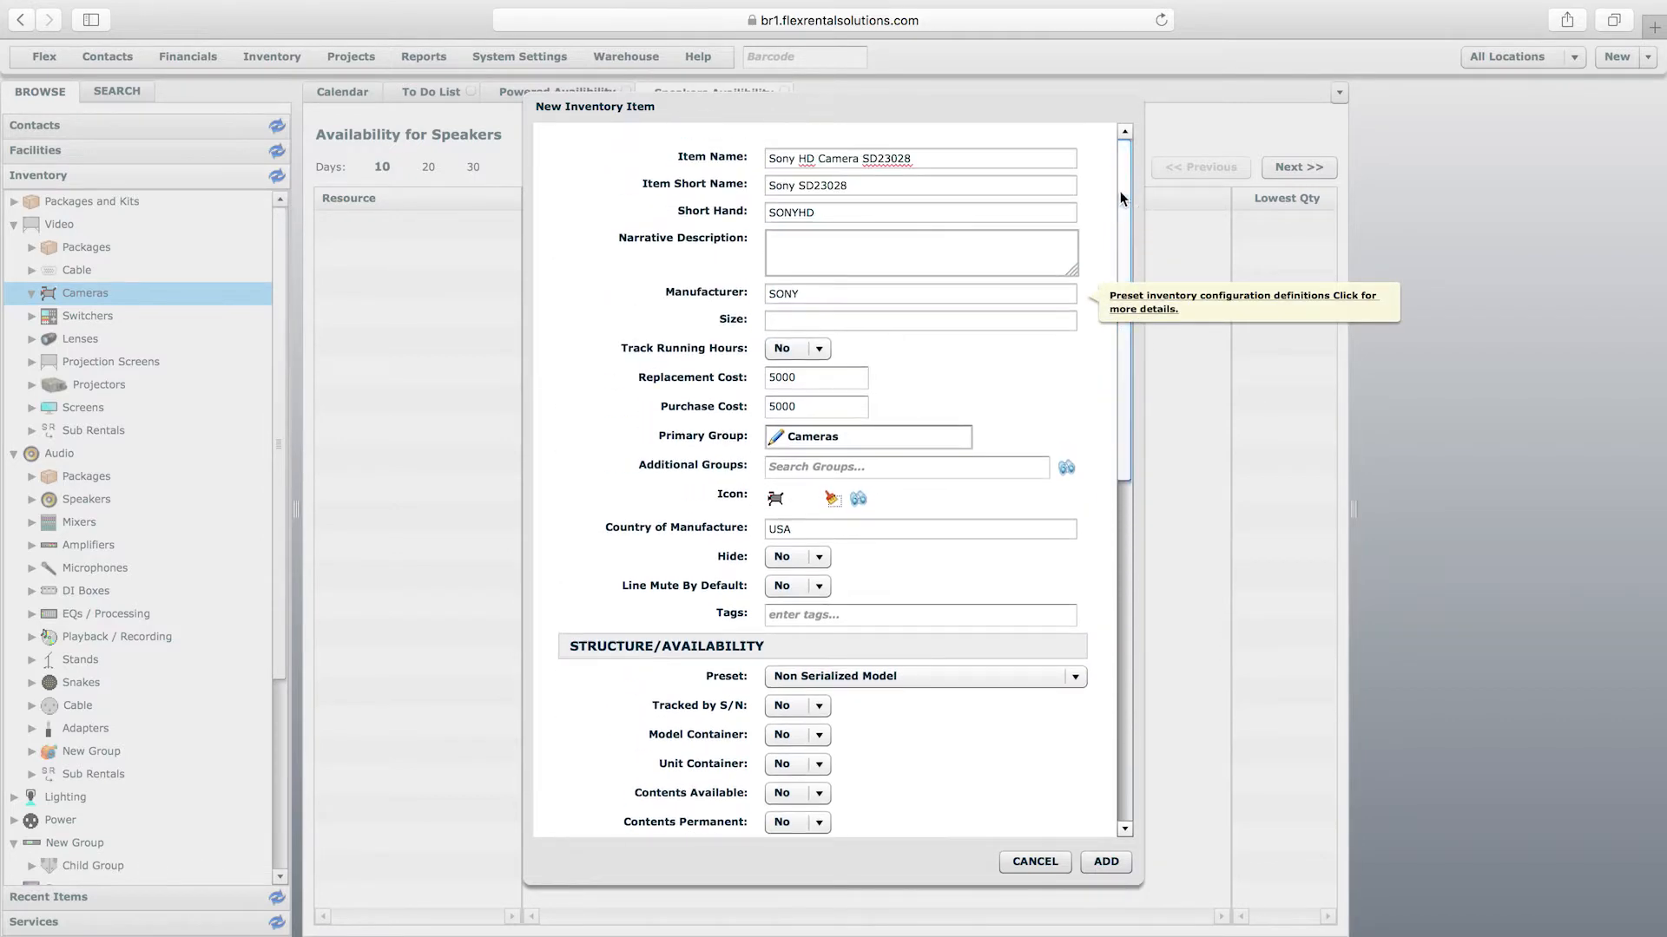
pyautogui.moveTo(768, 159); pyautogui.dragTo(949, 160)
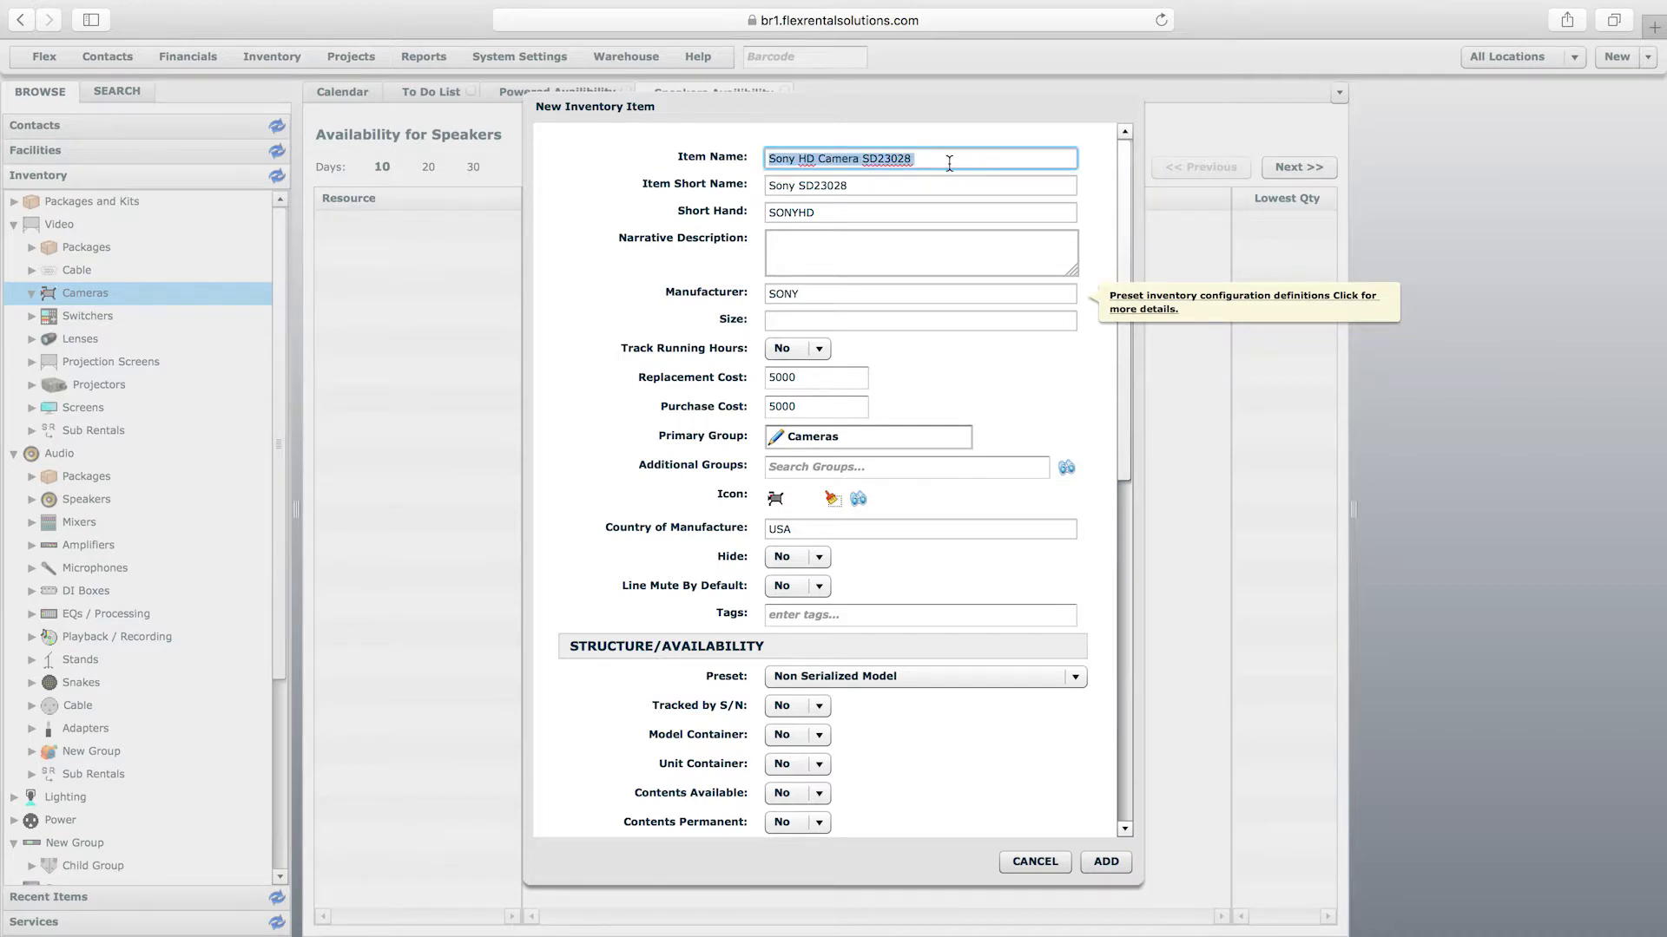
pyautogui.moveTo(1130, 247); pyautogui.dragTo(1080, 342)
pyautogui.click(997, 308)
pyautogui.click(946, 330)
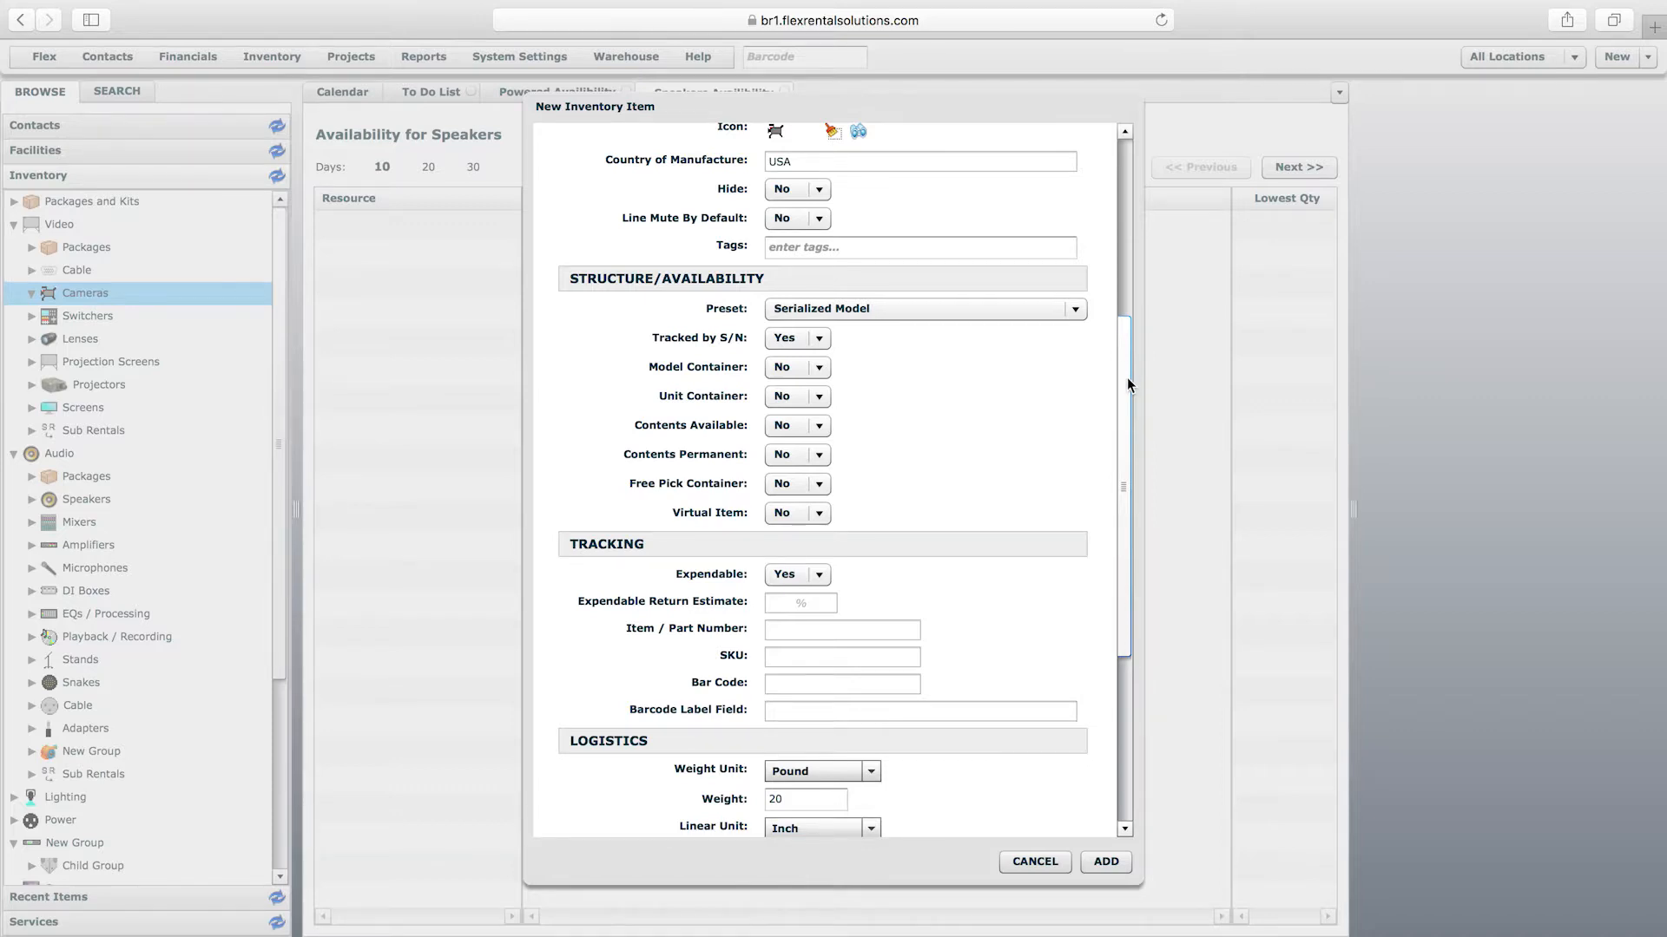
# Step: Recheck the item name and try the Non Serialized Model preset for the camera
pyautogui.moveTo(1126, 378); pyautogui.dragTo(1127, 163)
pyautogui.moveTo(772, 156); pyautogui.dragTo(1007, 158)
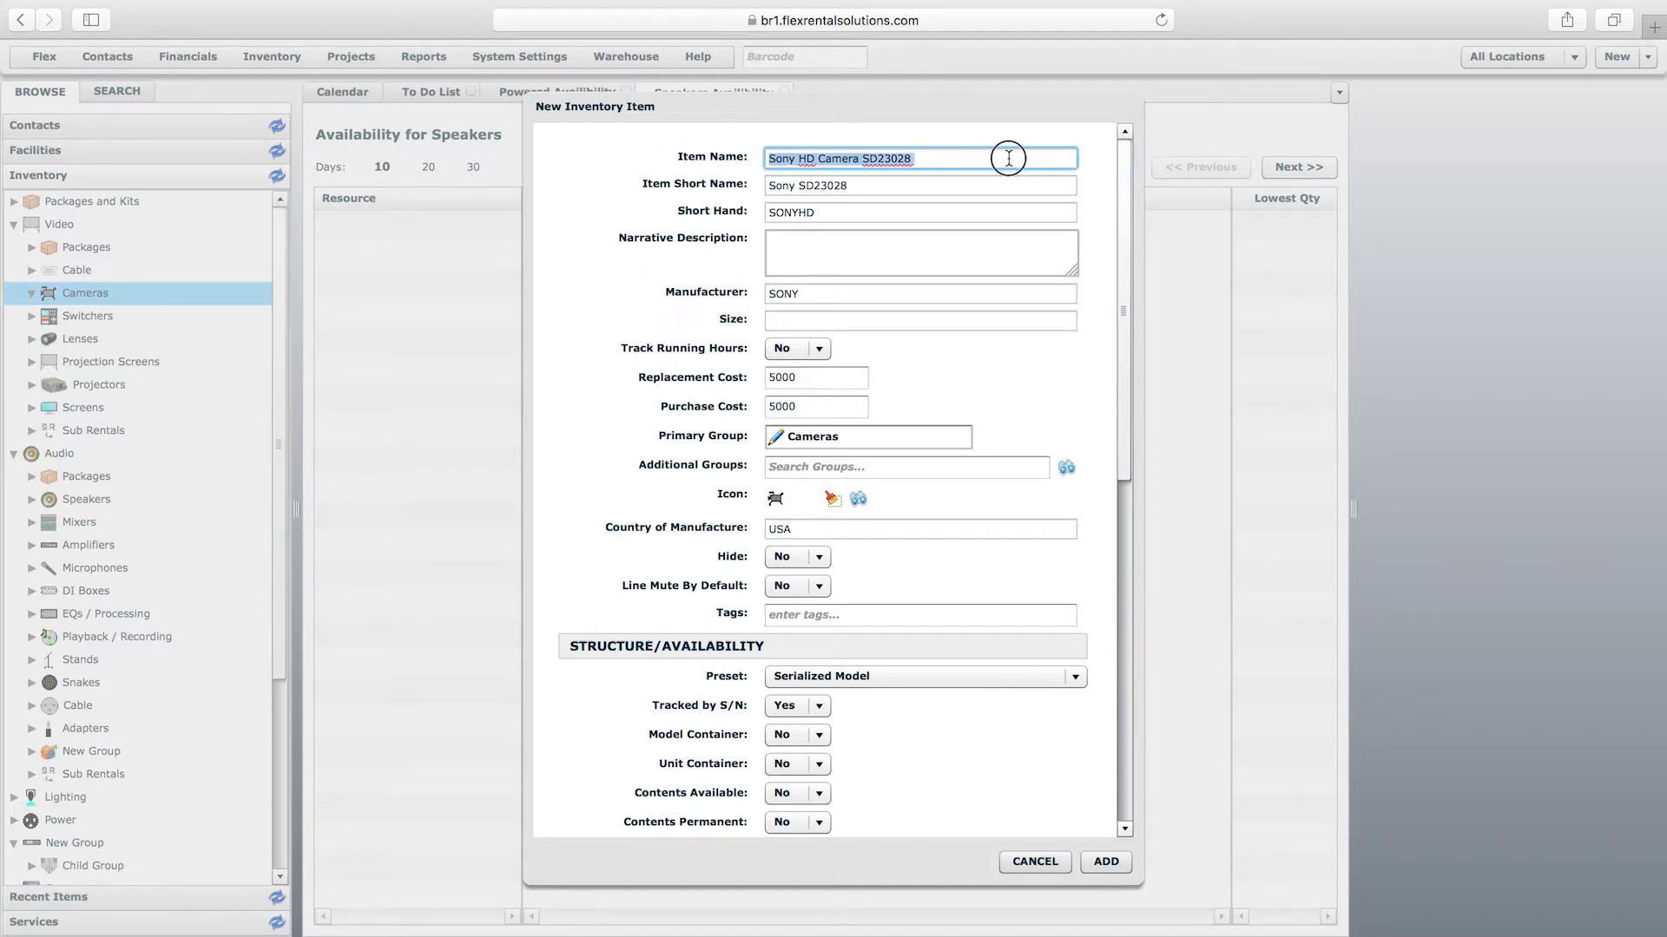
pyautogui.moveTo(1127, 178); pyautogui.dragTo(1126, 328)
pyautogui.click(903, 414)
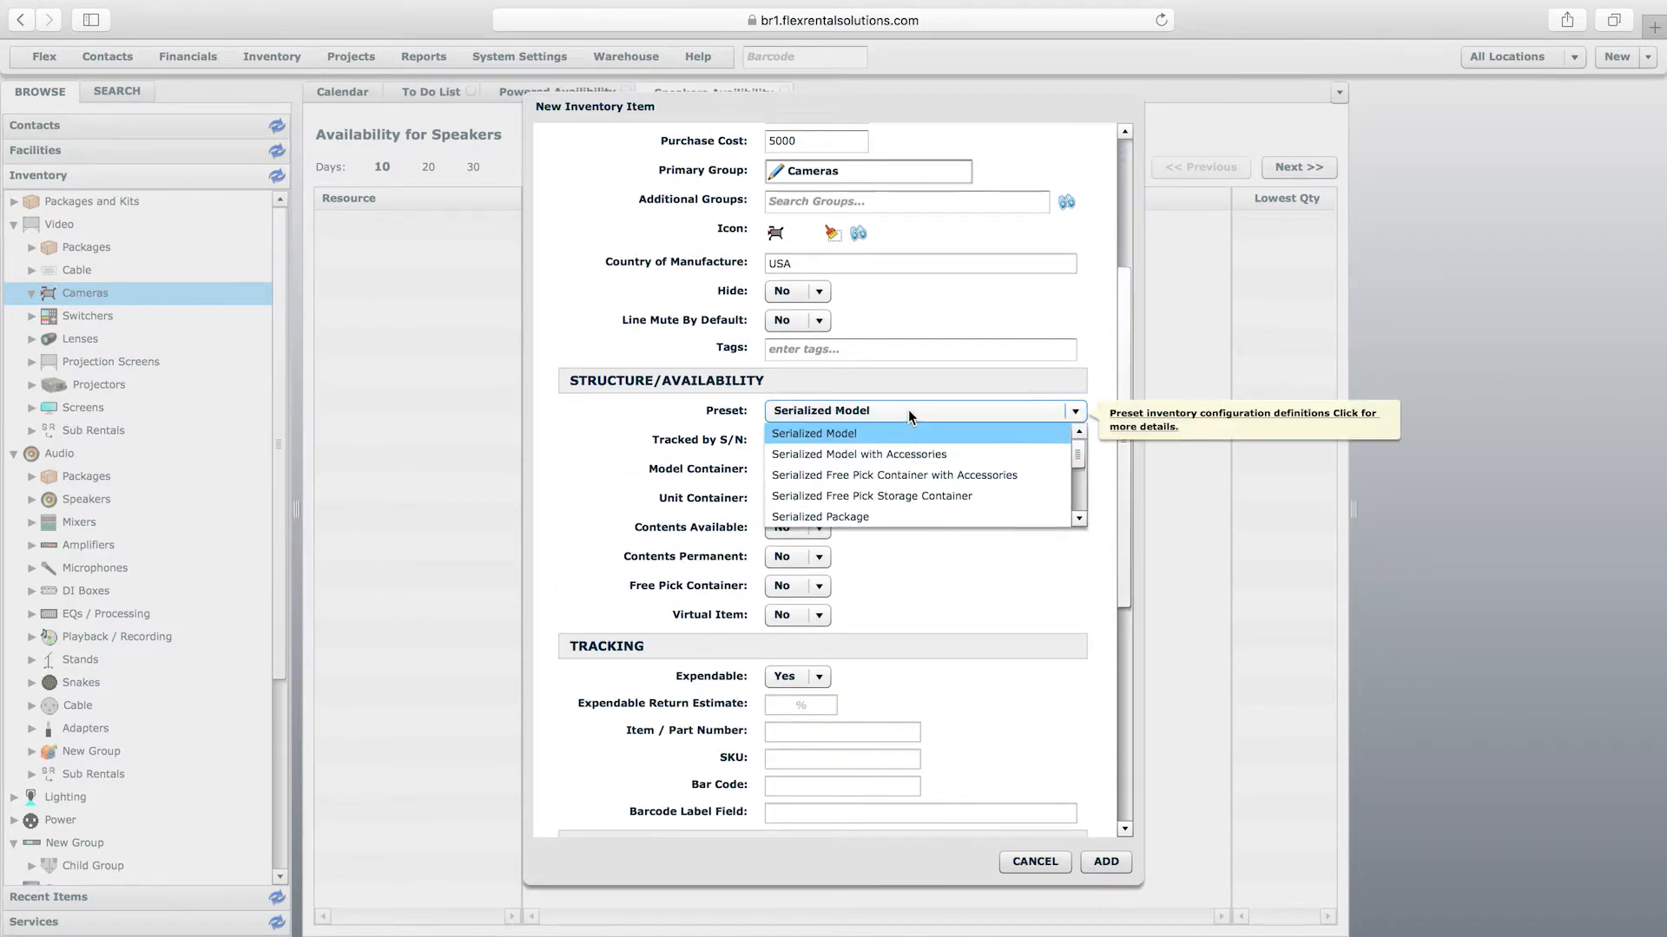
pyautogui.click(1077, 520)
pyautogui.click(1078, 520)
pyautogui.click(1077, 520)
pyautogui.click(954, 515)
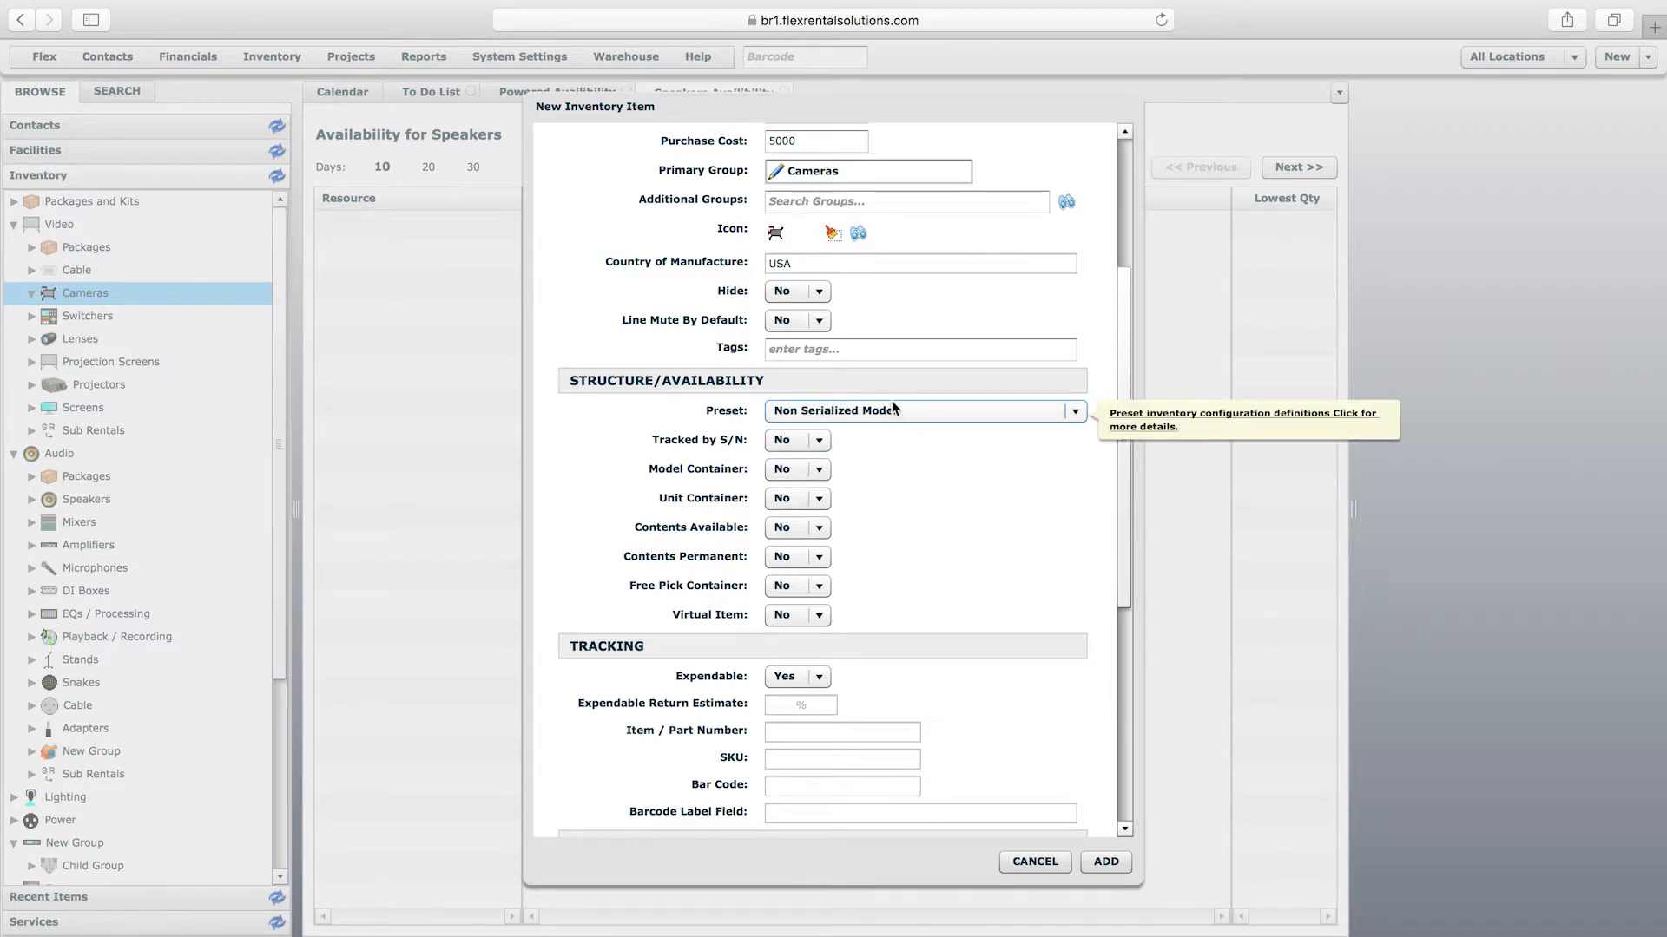
# Step: Return the preset to Serialized Model and look through the other serialized presets without choosing one
pyautogui.click(825, 412)
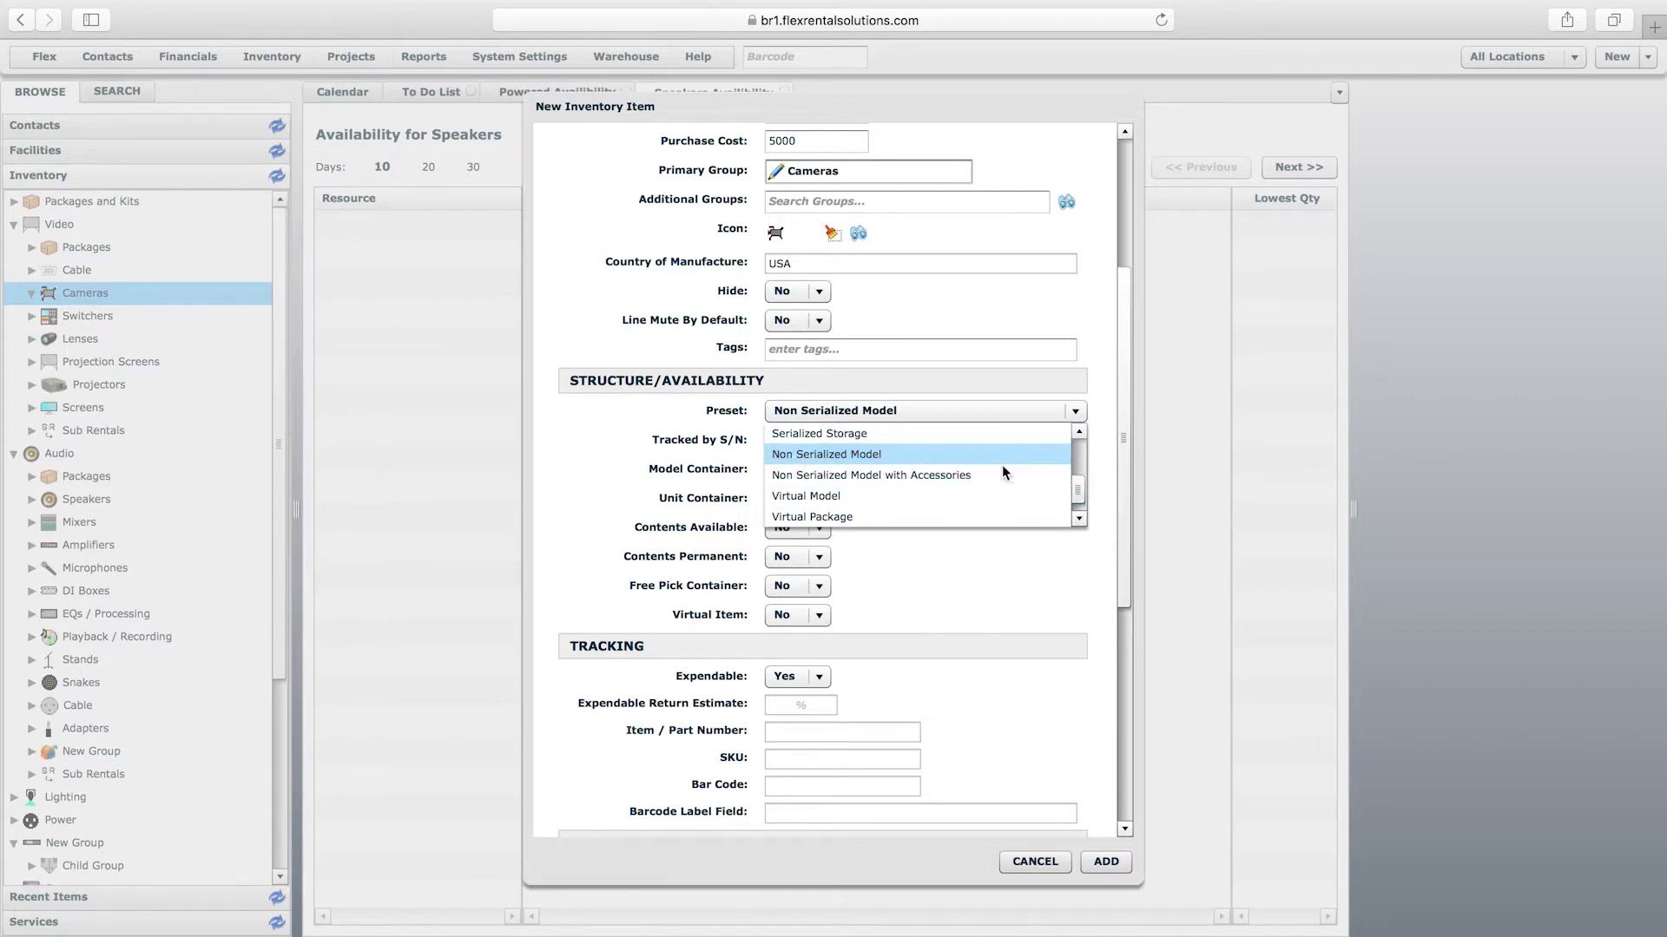
pyautogui.moveTo(1081, 491); pyautogui.dragTo(1079, 435)
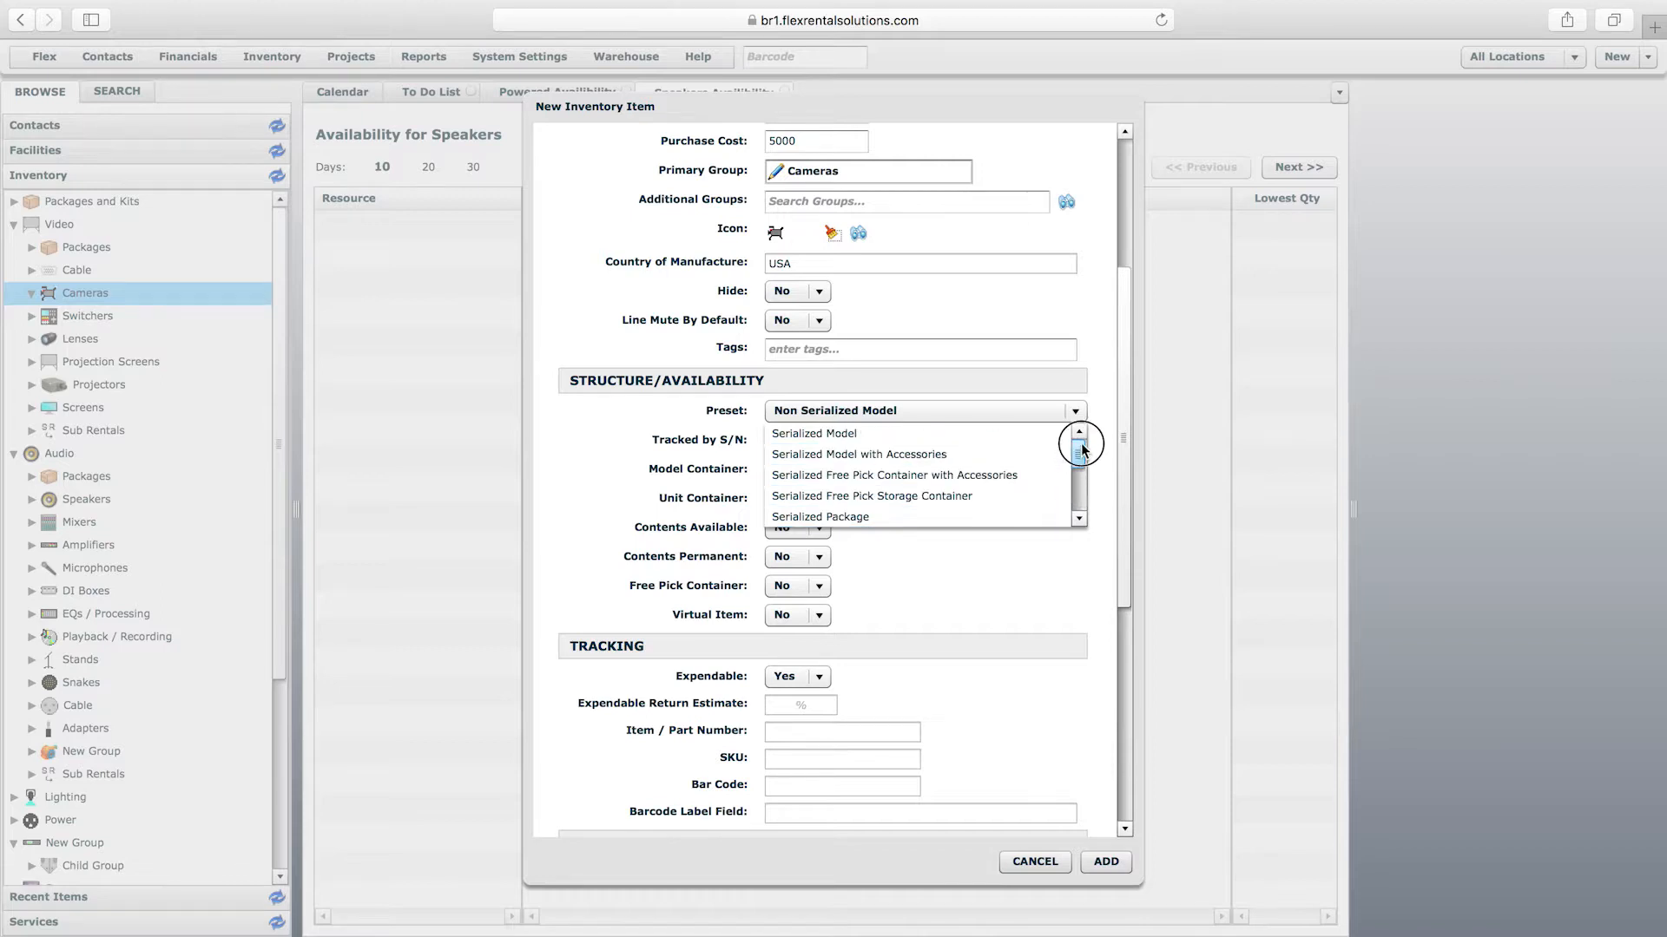
pyautogui.click(909, 434)
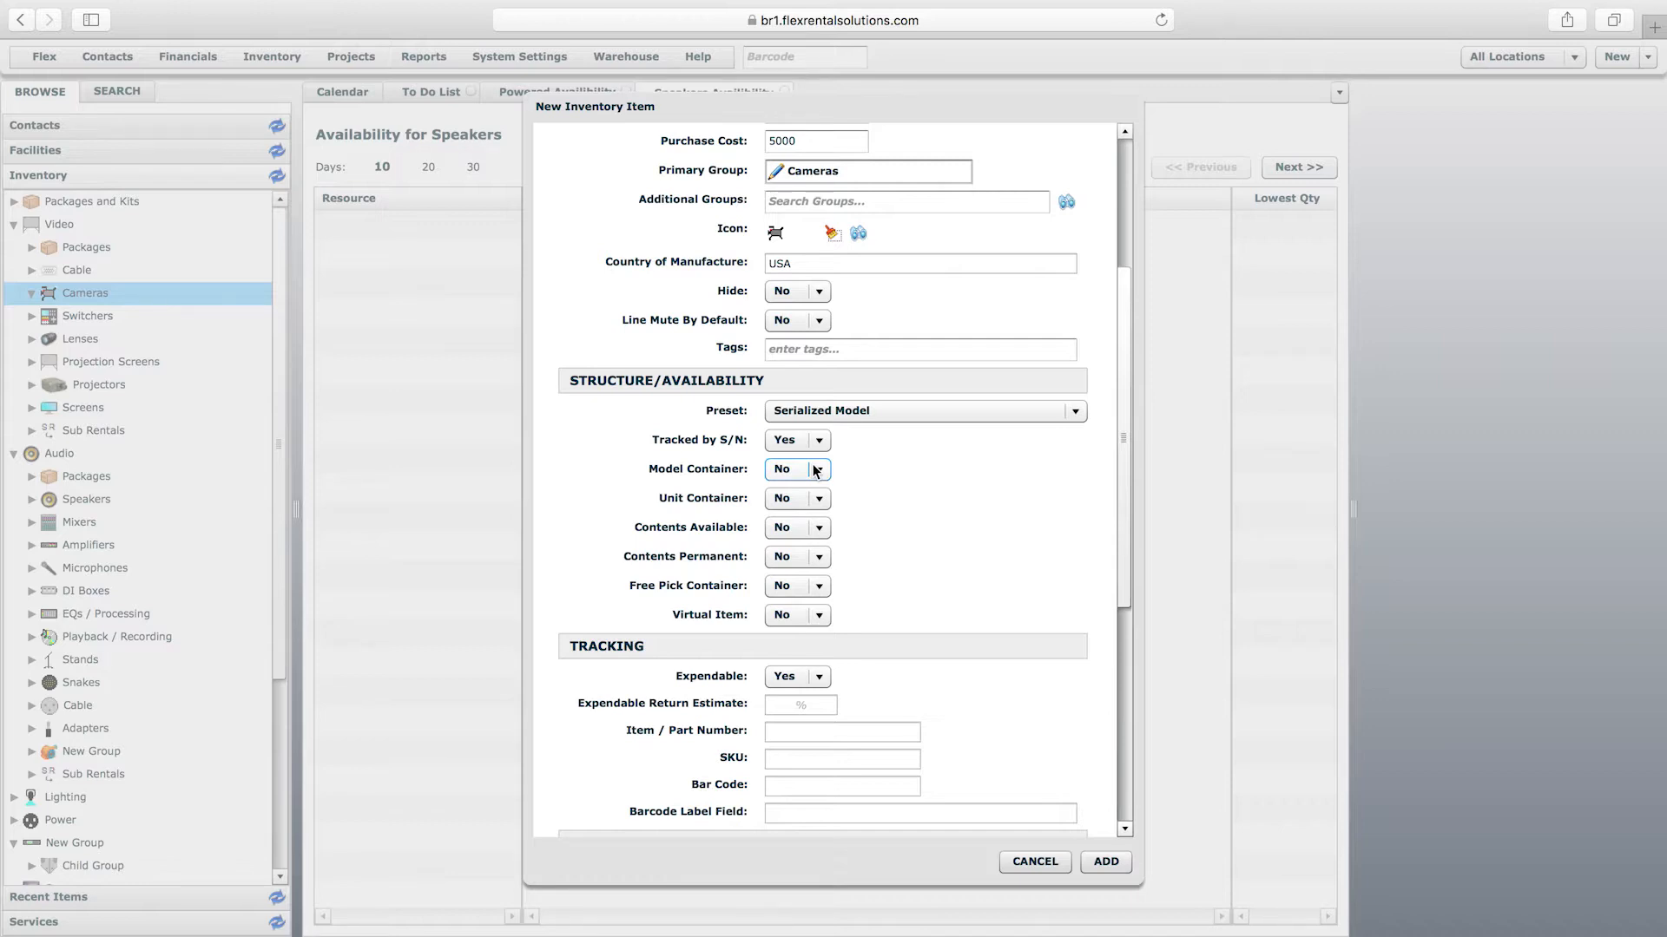
pyautogui.click(1076, 412)
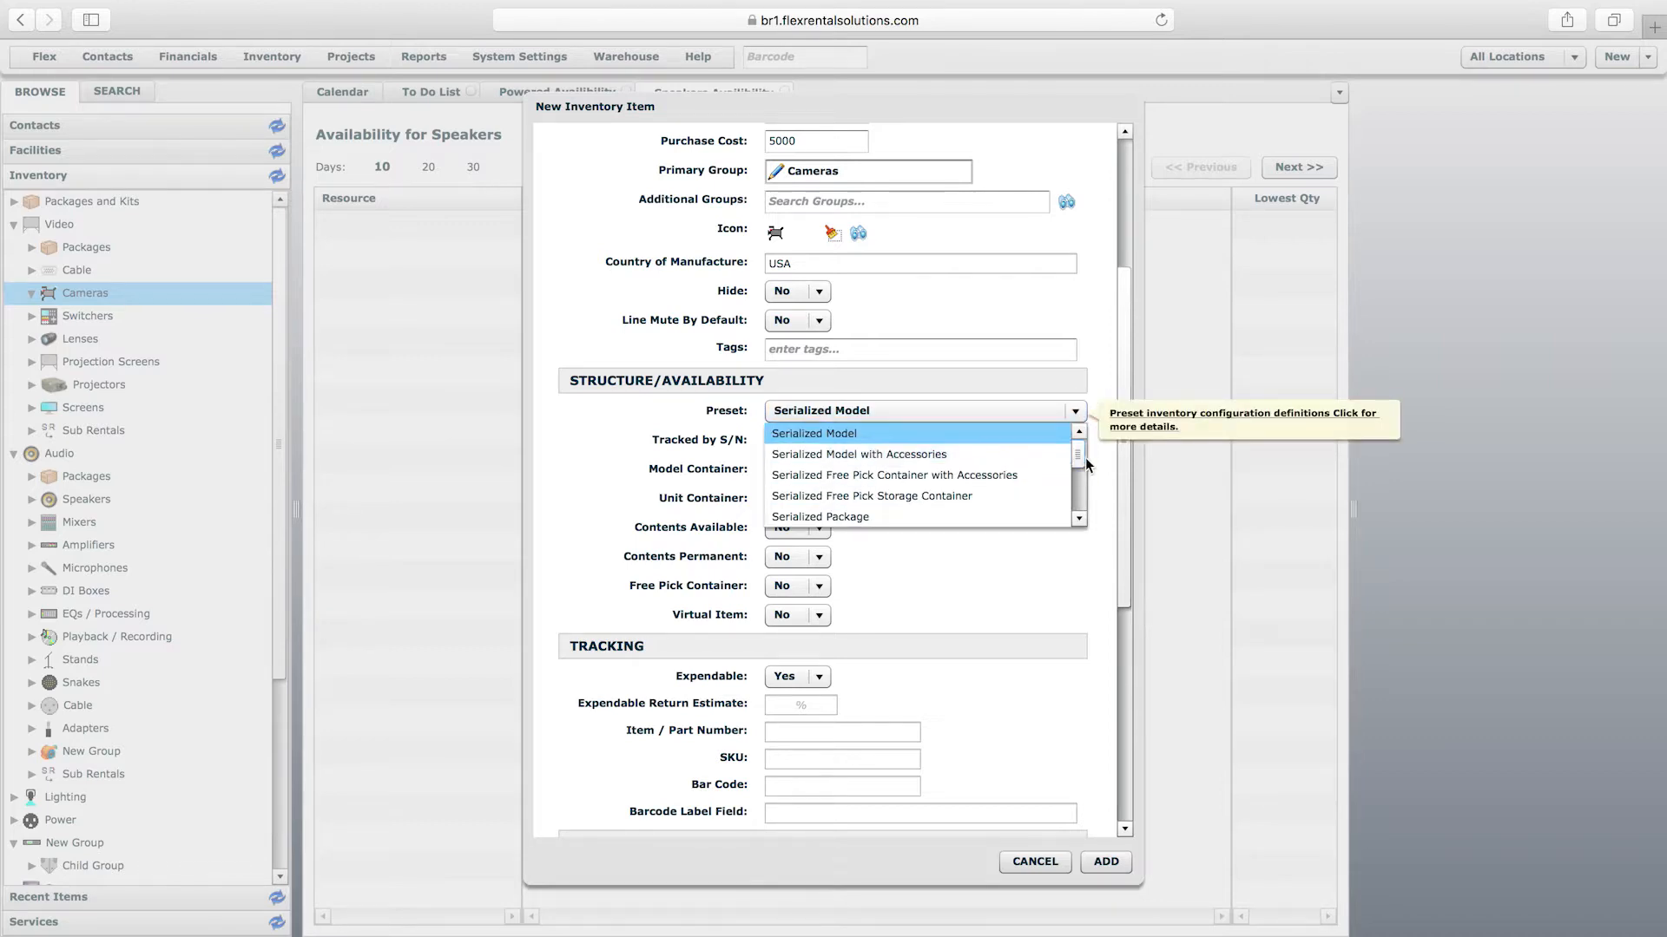
pyautogui.moveTo(1078, 457)
pyautogui.mouseDown()
pyautogui.moveTo(1079, 502)
pyautogui.moveTo(1085, 444)
pyautogui.moveTo(1079, 469)
pyautogui.mouseUp()
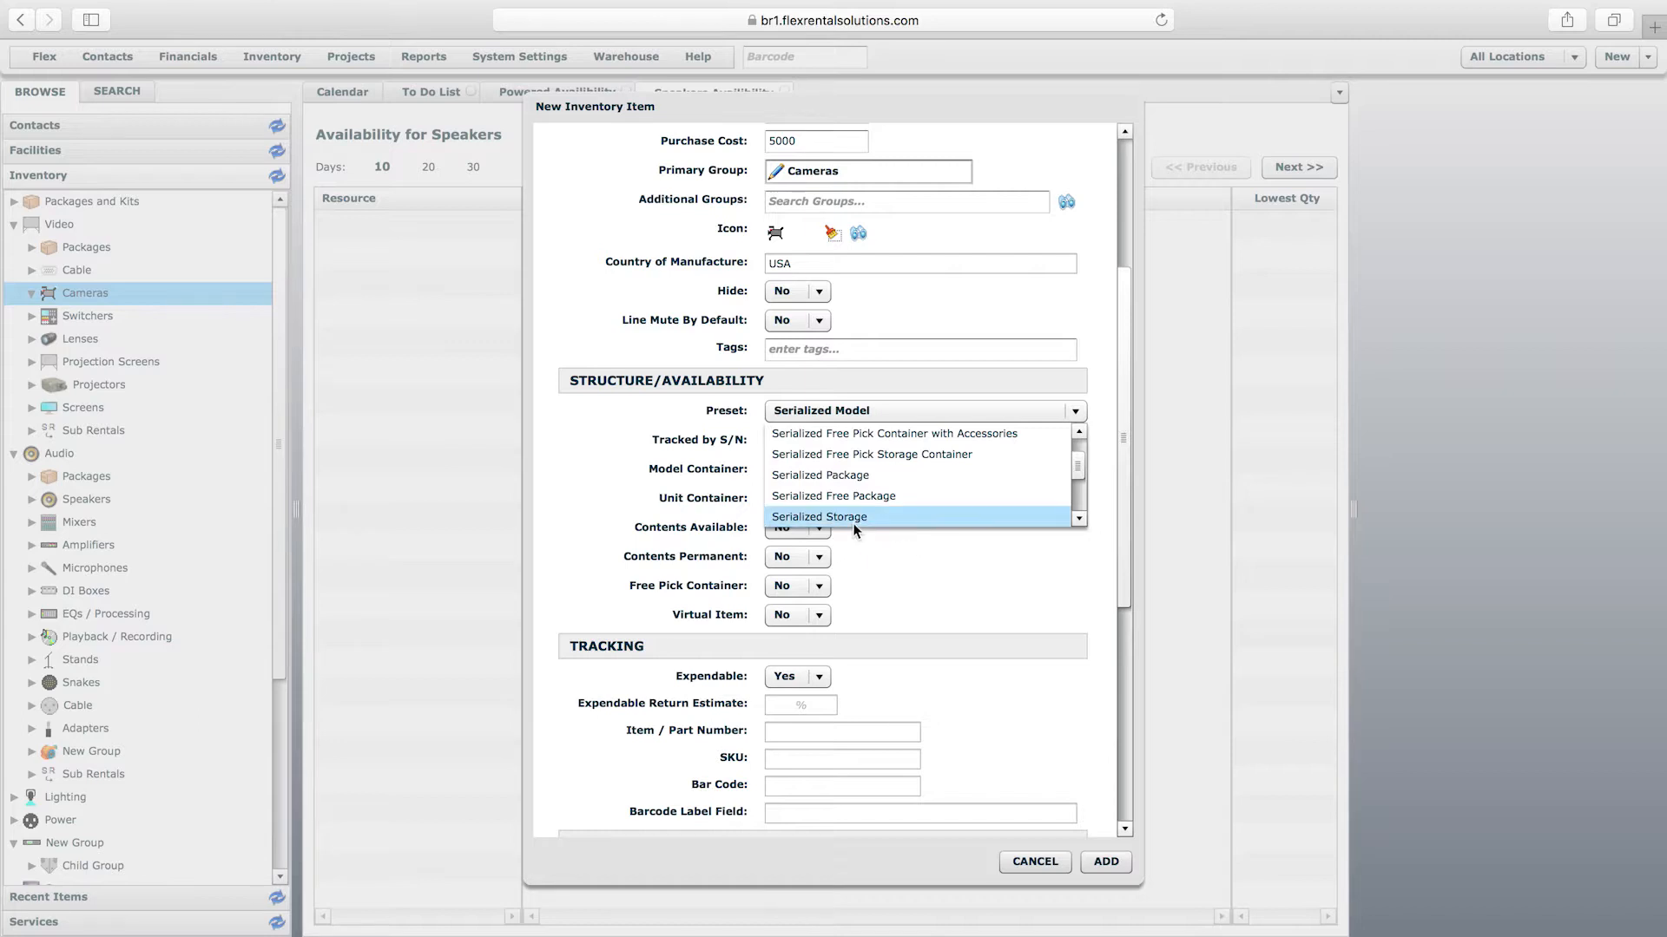
pyautogui.click(887, 558)
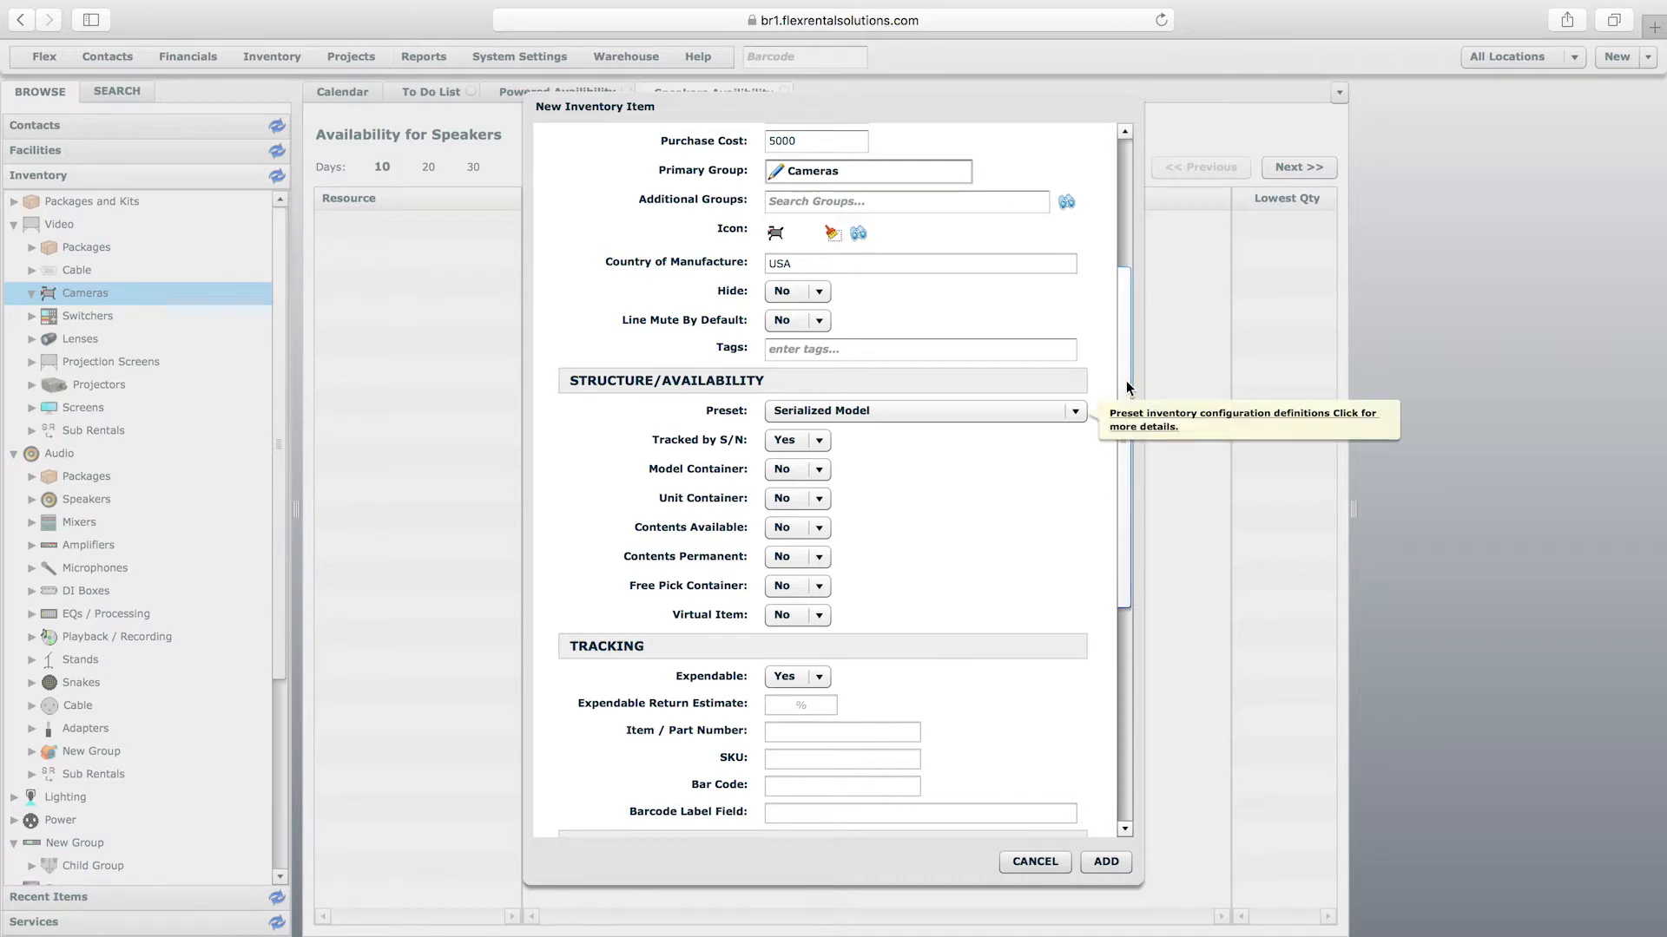
# Step: Recheck the item name and try the Serialized Storage preset to compare its container and contents settings
pyautogui.moveTo(1126, 381); pyautogui.dragTo(1127, 231)
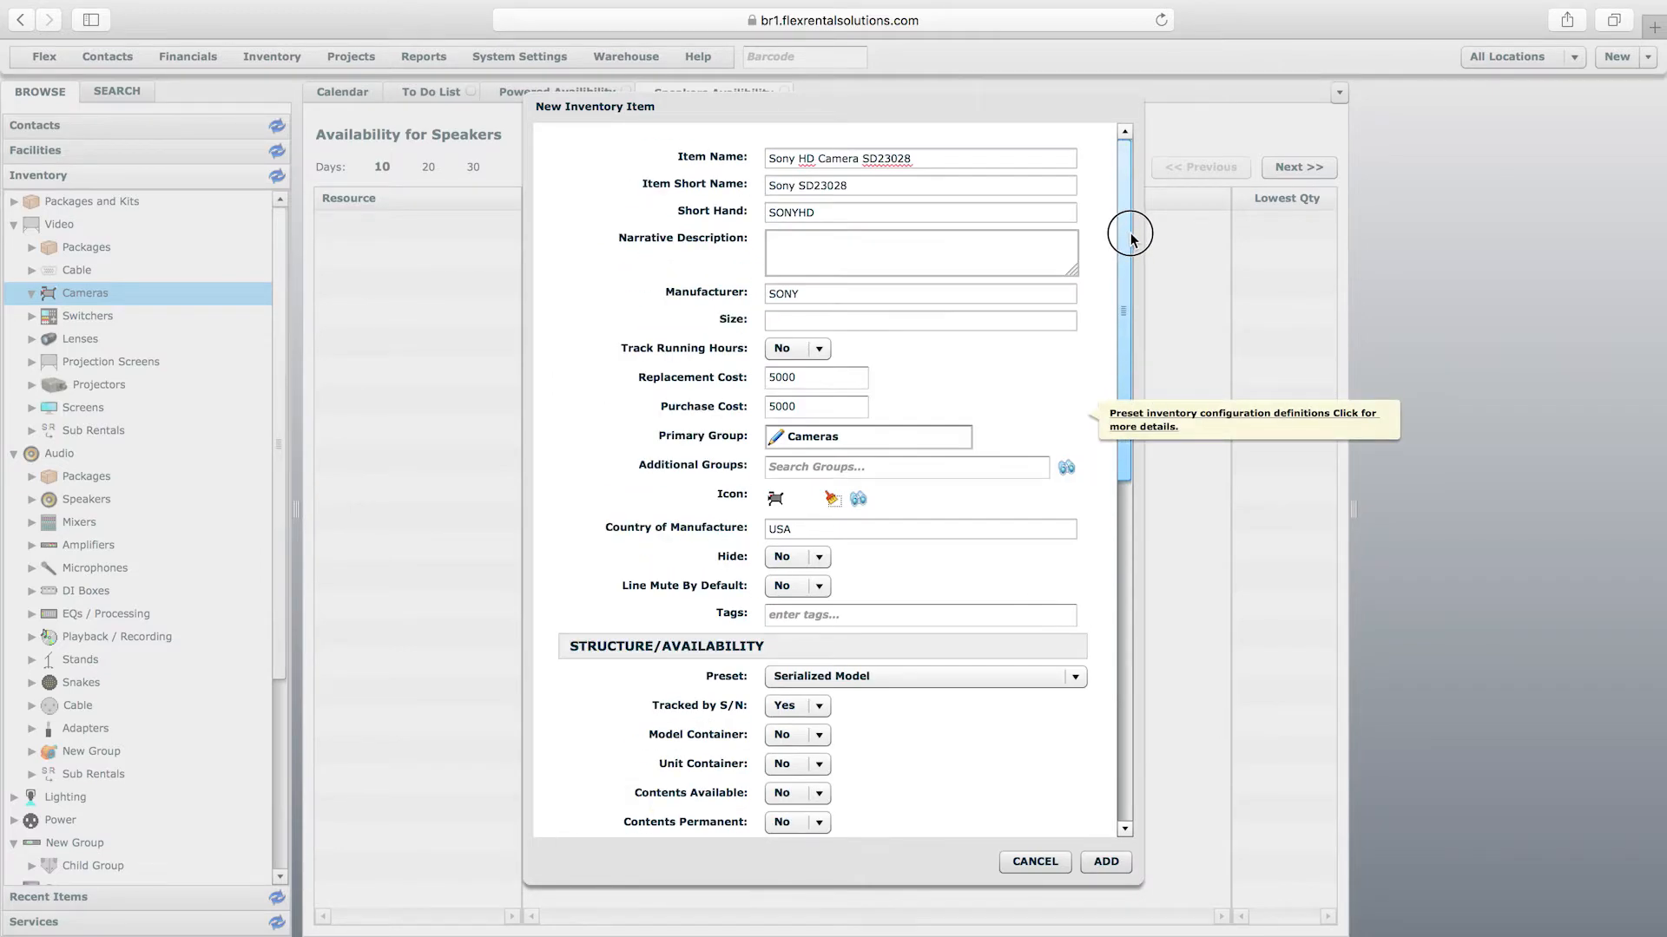
pyautogui.click(913, 158)
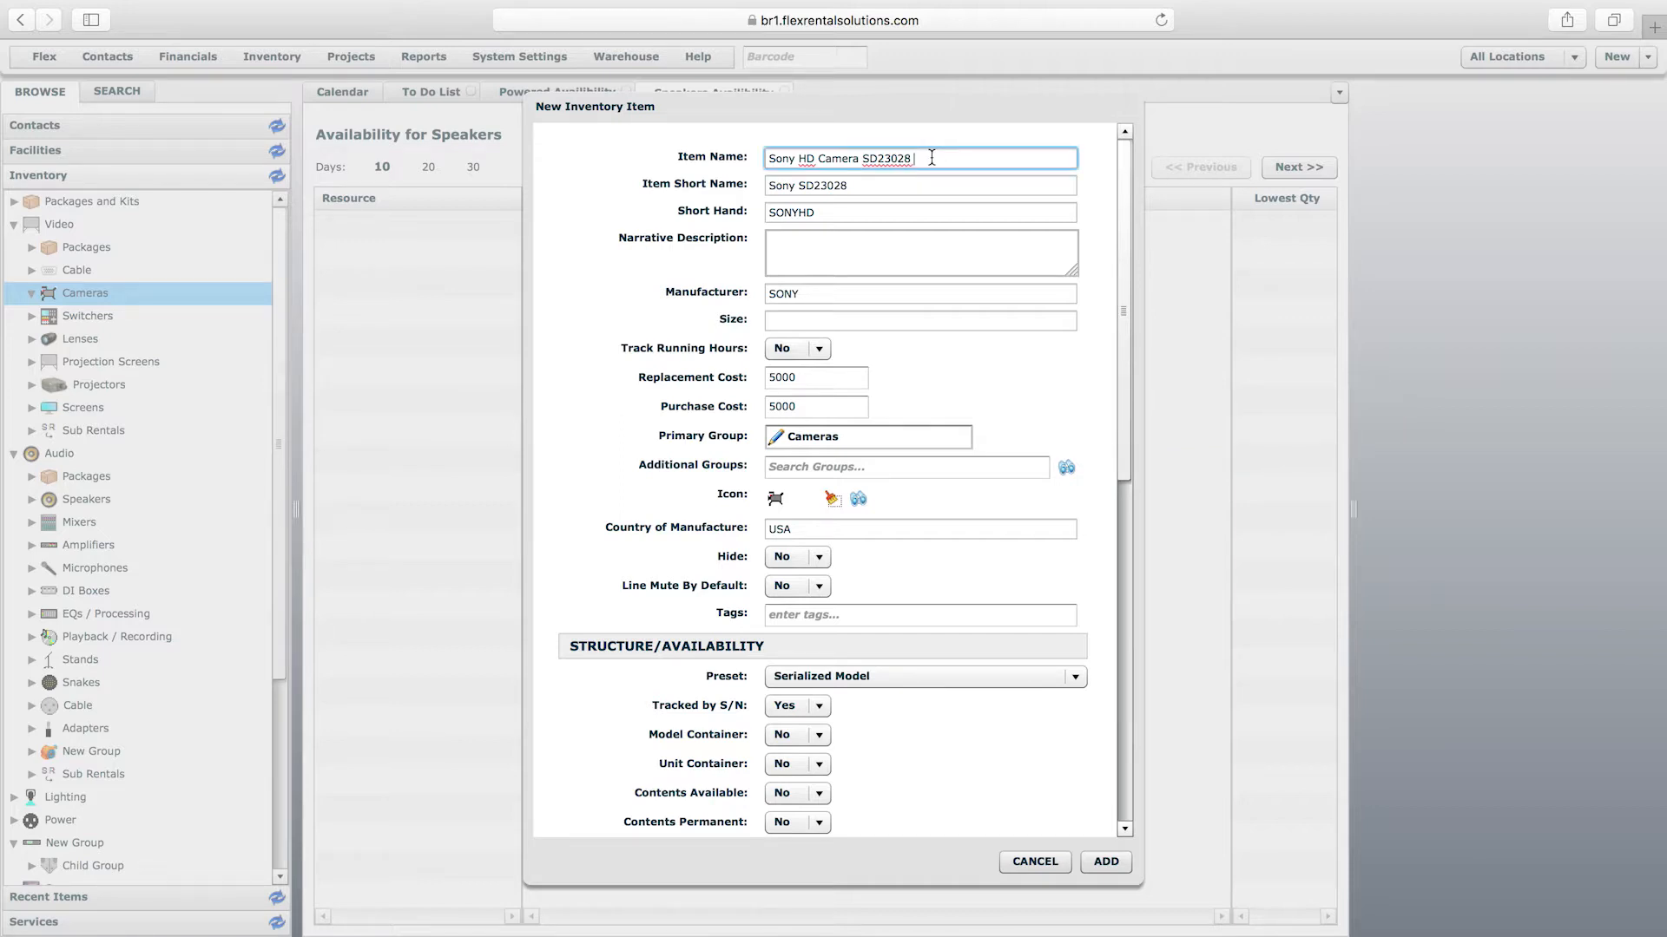
pyautogui.moveTo(770, 158); pyautogui.dragTo(963, 165)
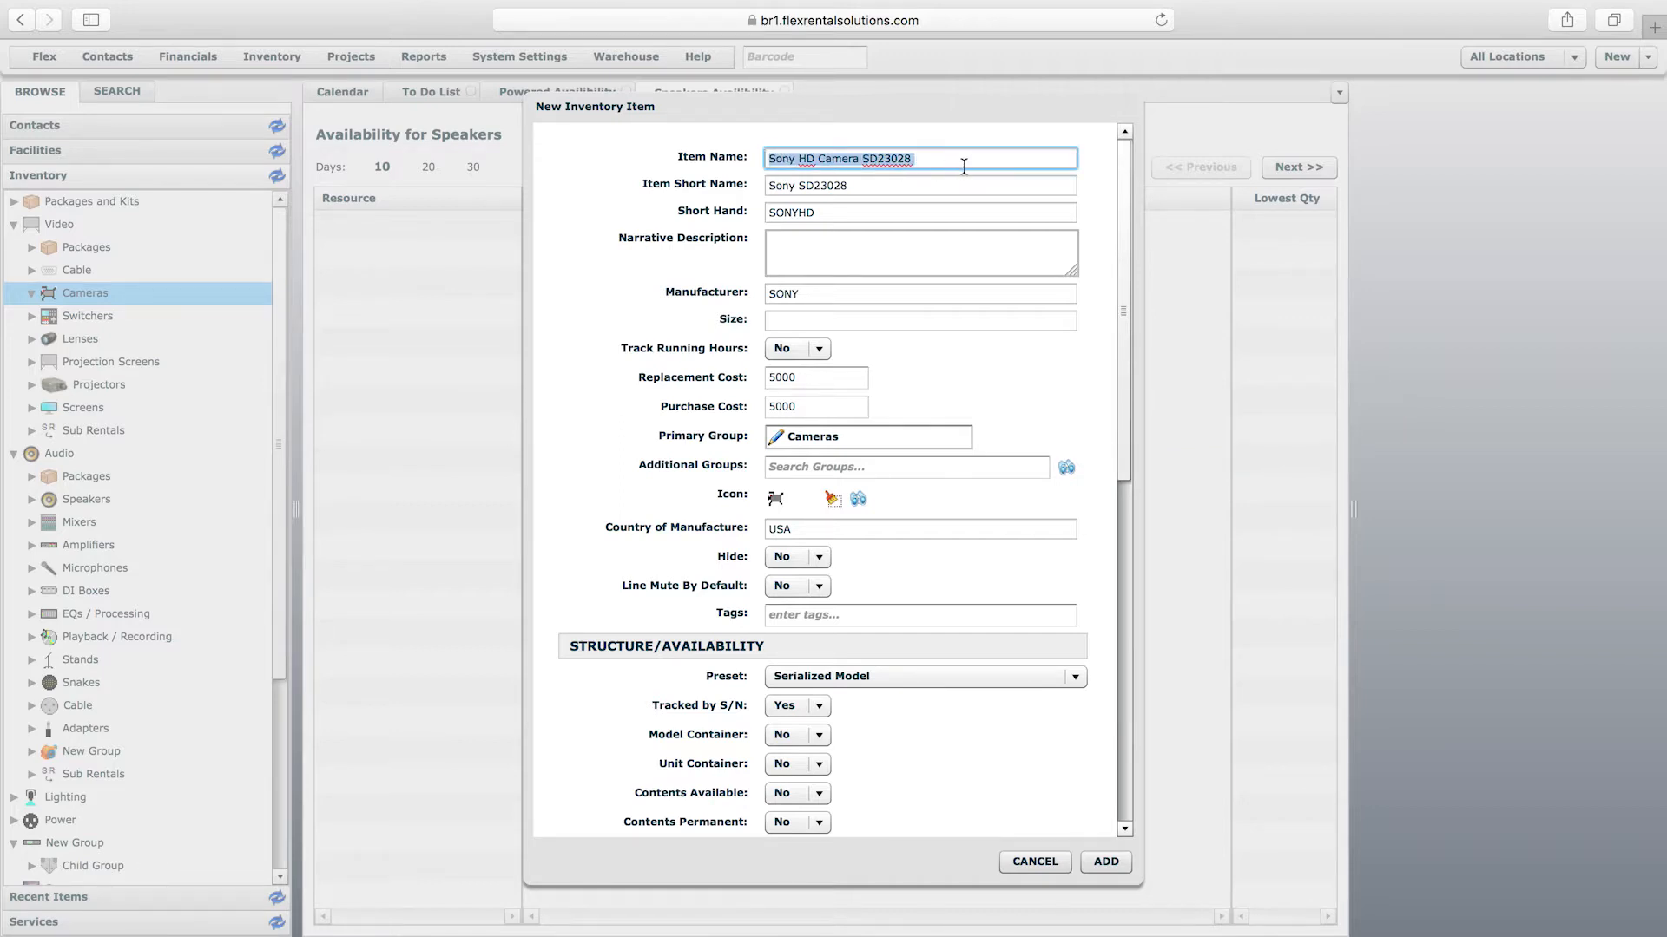
pyautogui.click(990, 161)
pyautogui.moveTo(1123, 198); pyautogui.dragTo(1122, 333)
pyautogui.click(1012, 405)
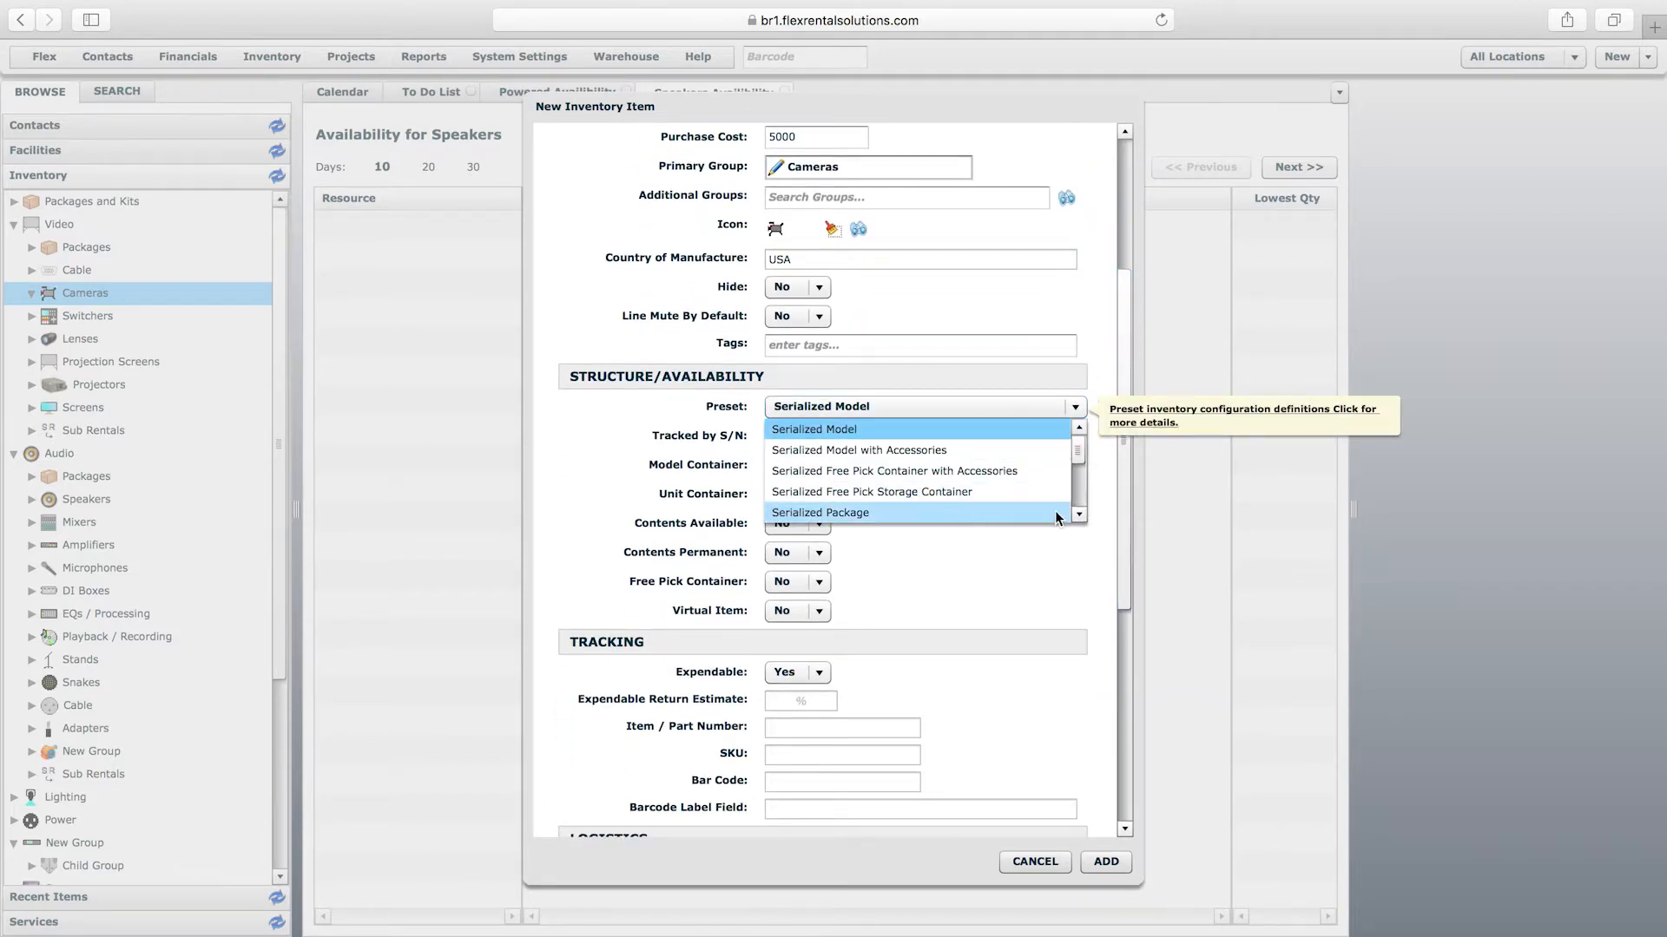
pyautogui.scroll(-3, 1072, 504)
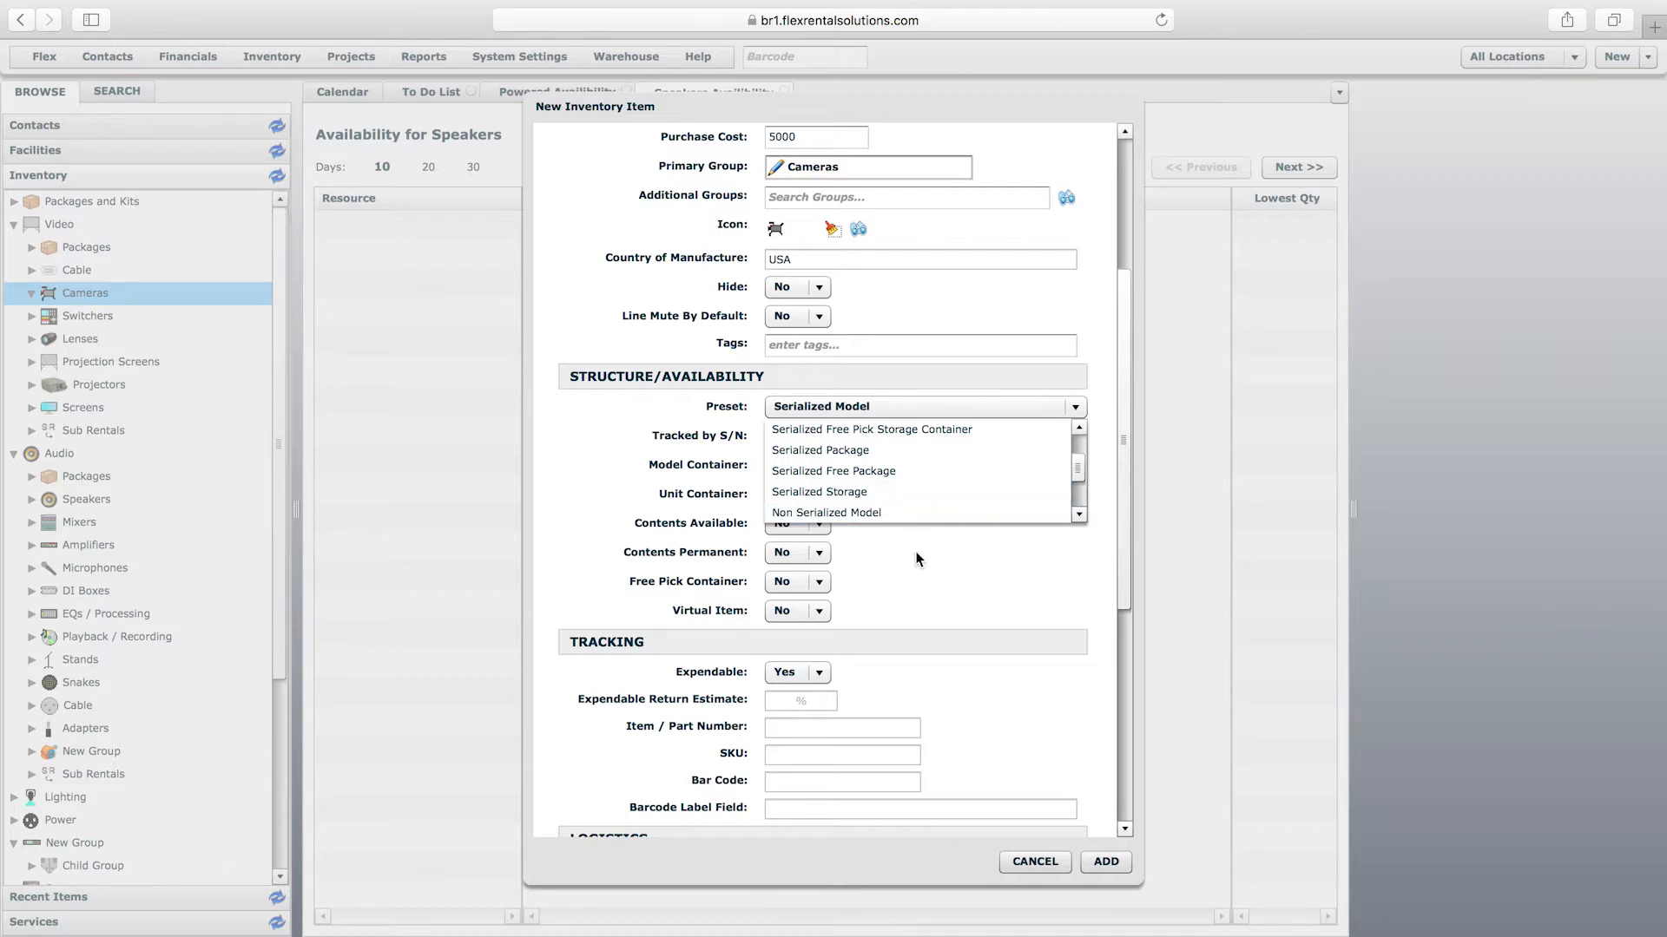
pyautogui.click(834, 492)
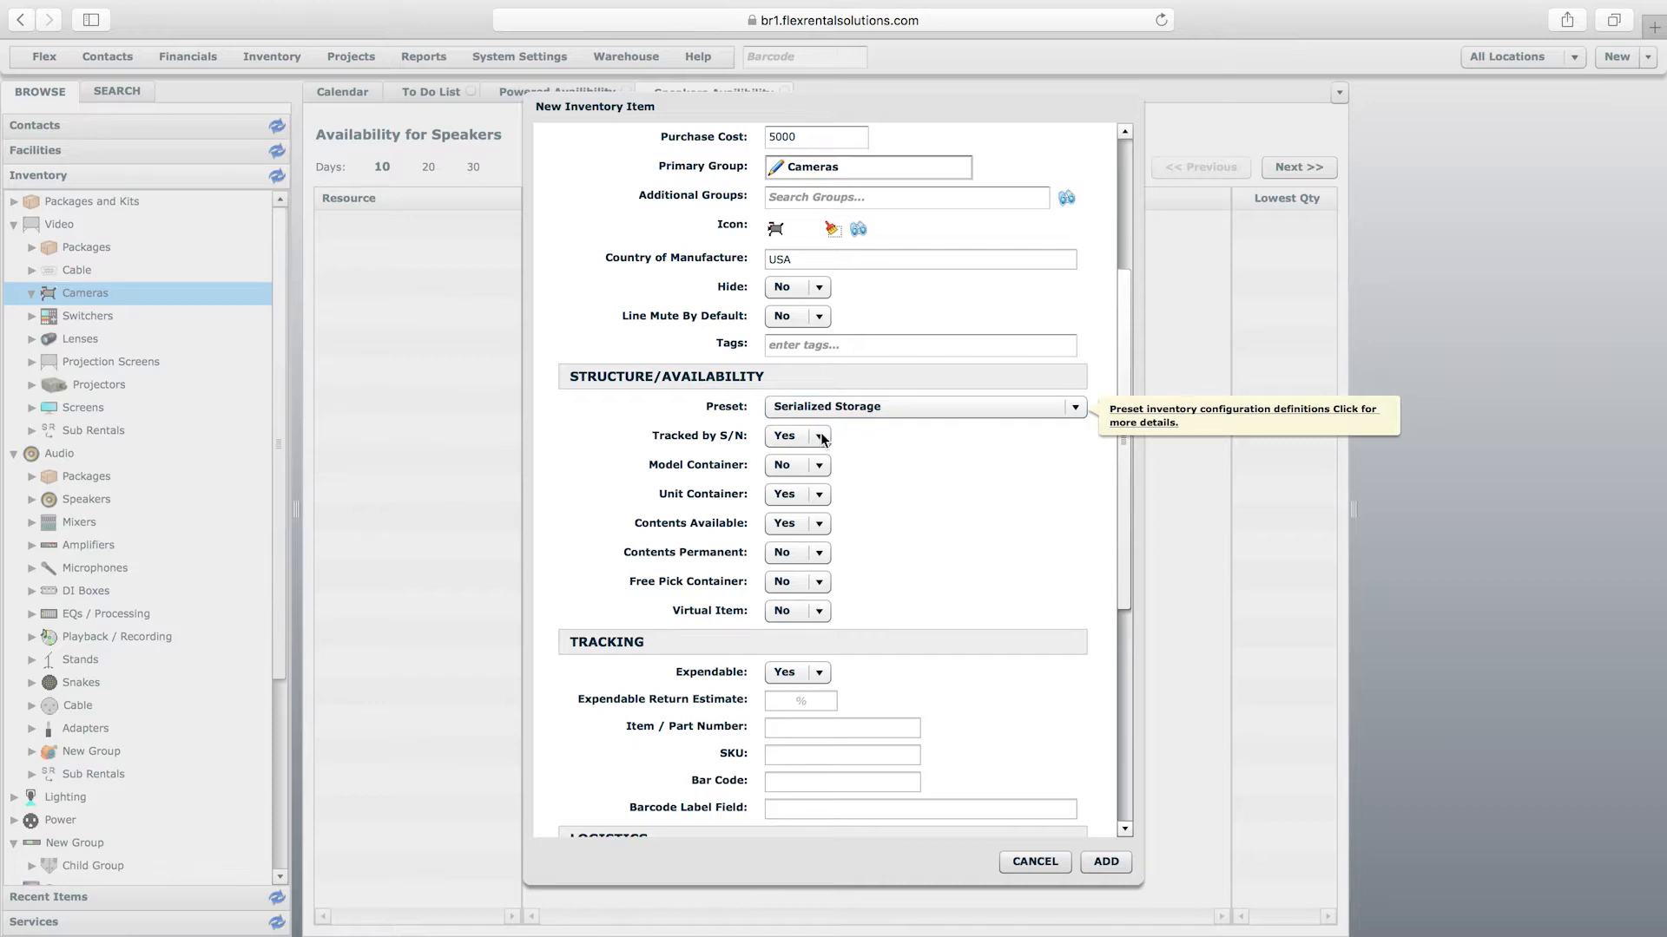
# Step: Switch the Structure/Availability preset from Serialized Storage back to Serialized Model
pyautogui.click(894, 410)
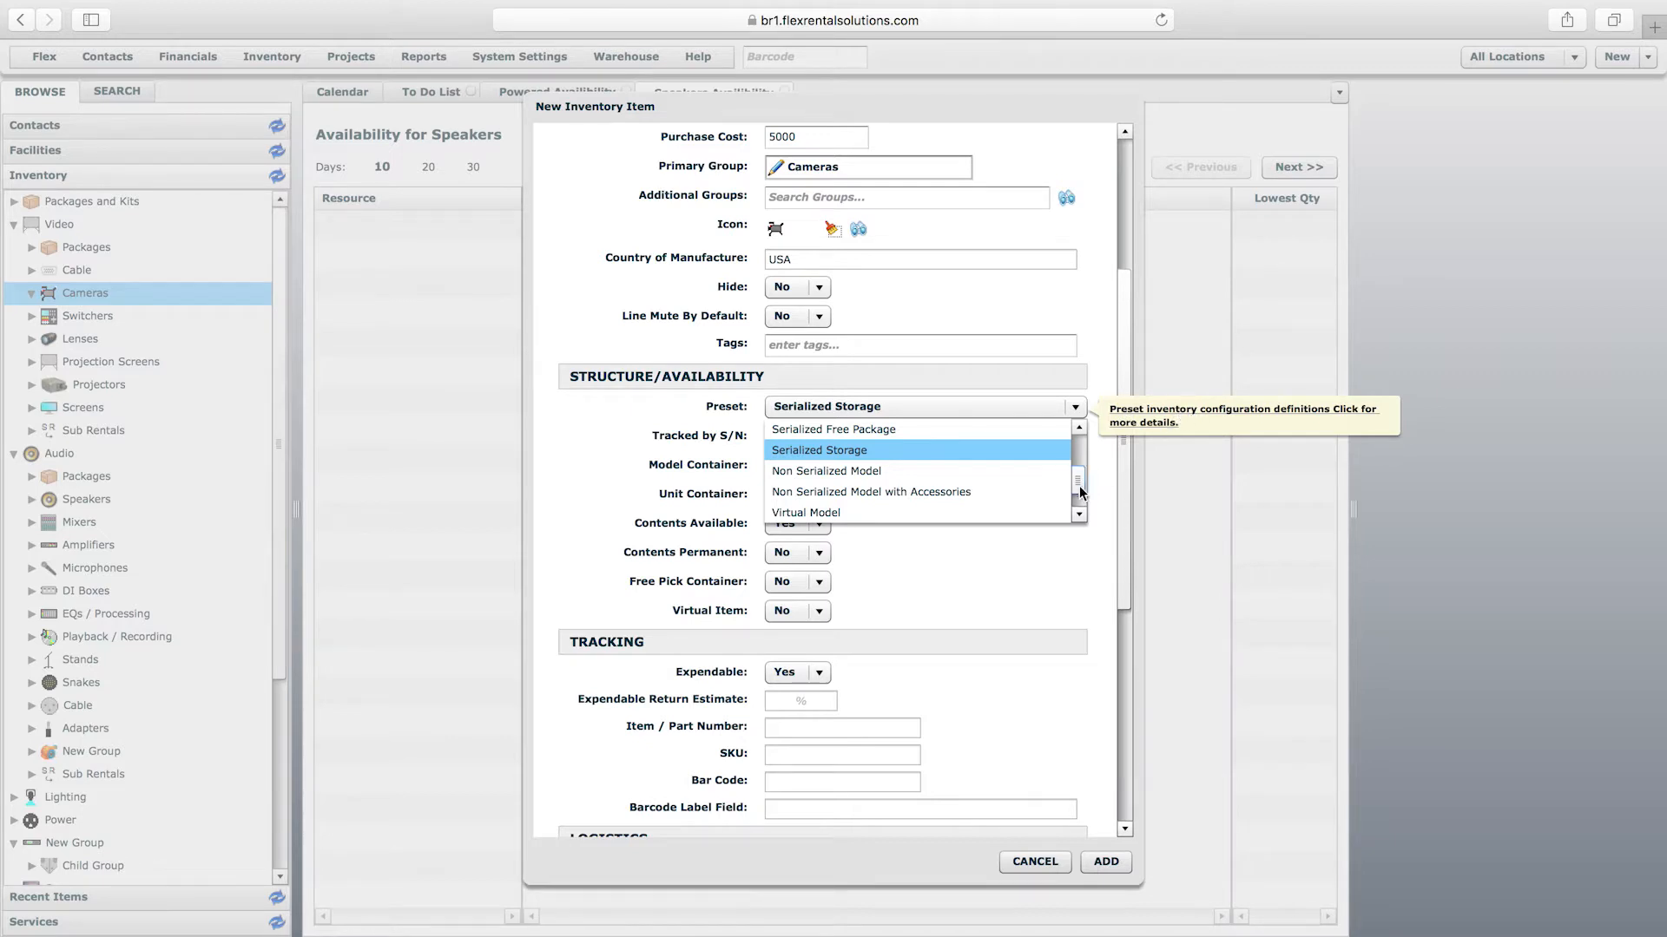
pyautogui.scroll(3, 925, 441)
pyautogui.click(923, 435)
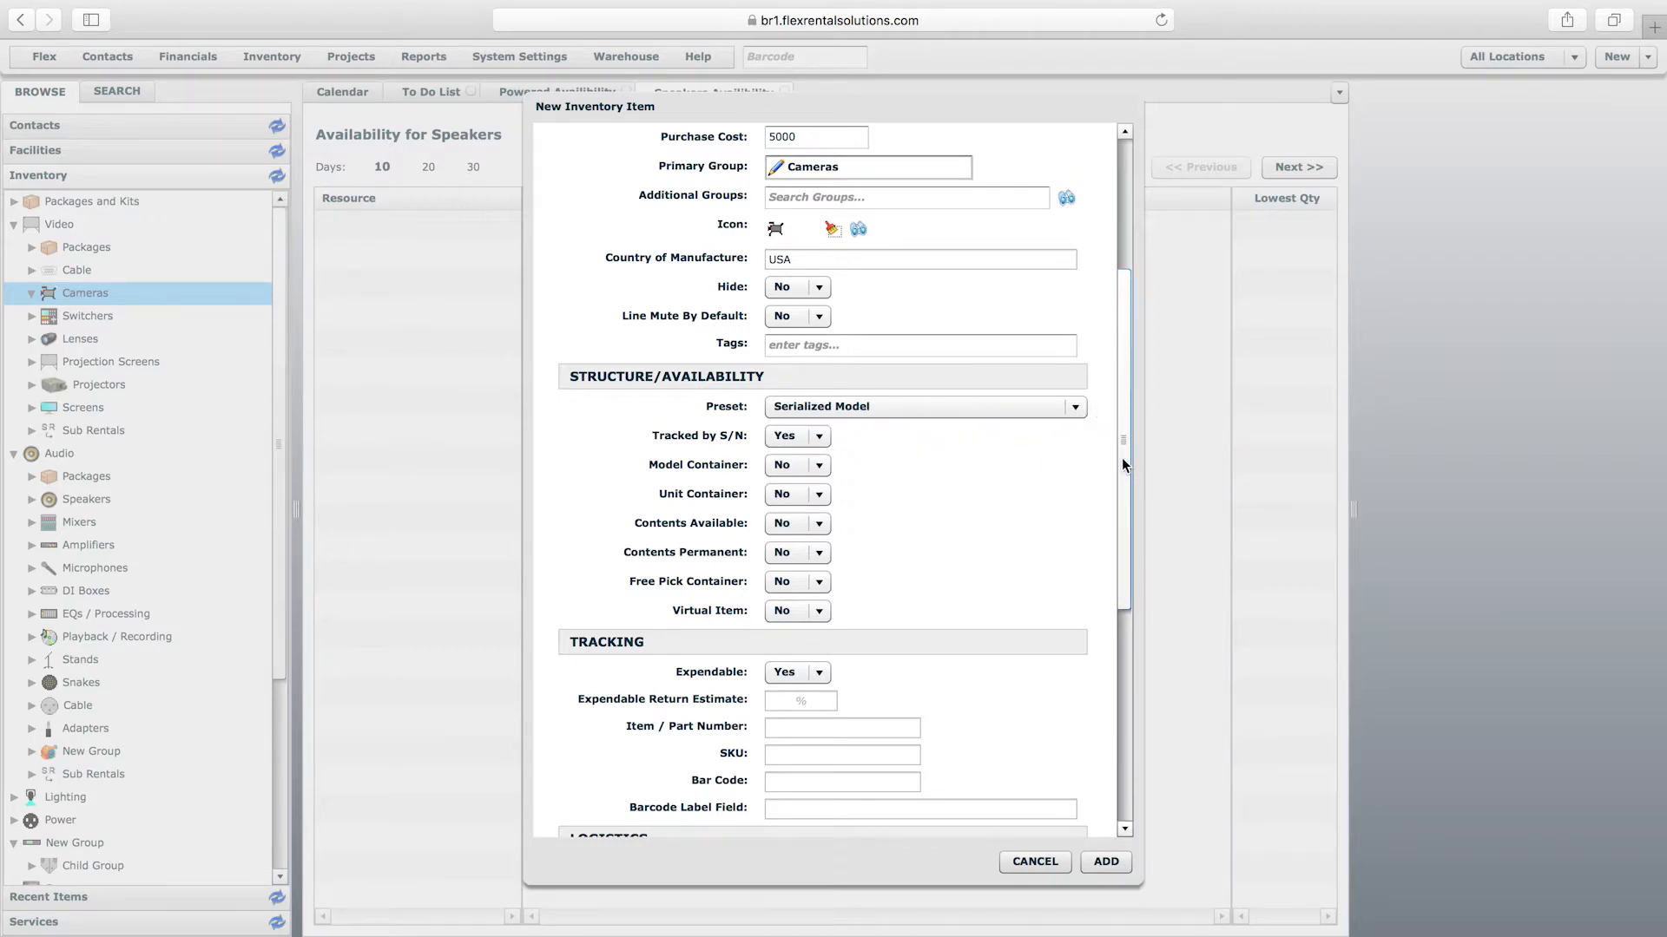
# Step: Set Expendable to No under Tracking and add the new camera item to the inventory
pyautogui.click(806, 672)
pyautogui.click(1111, 864)
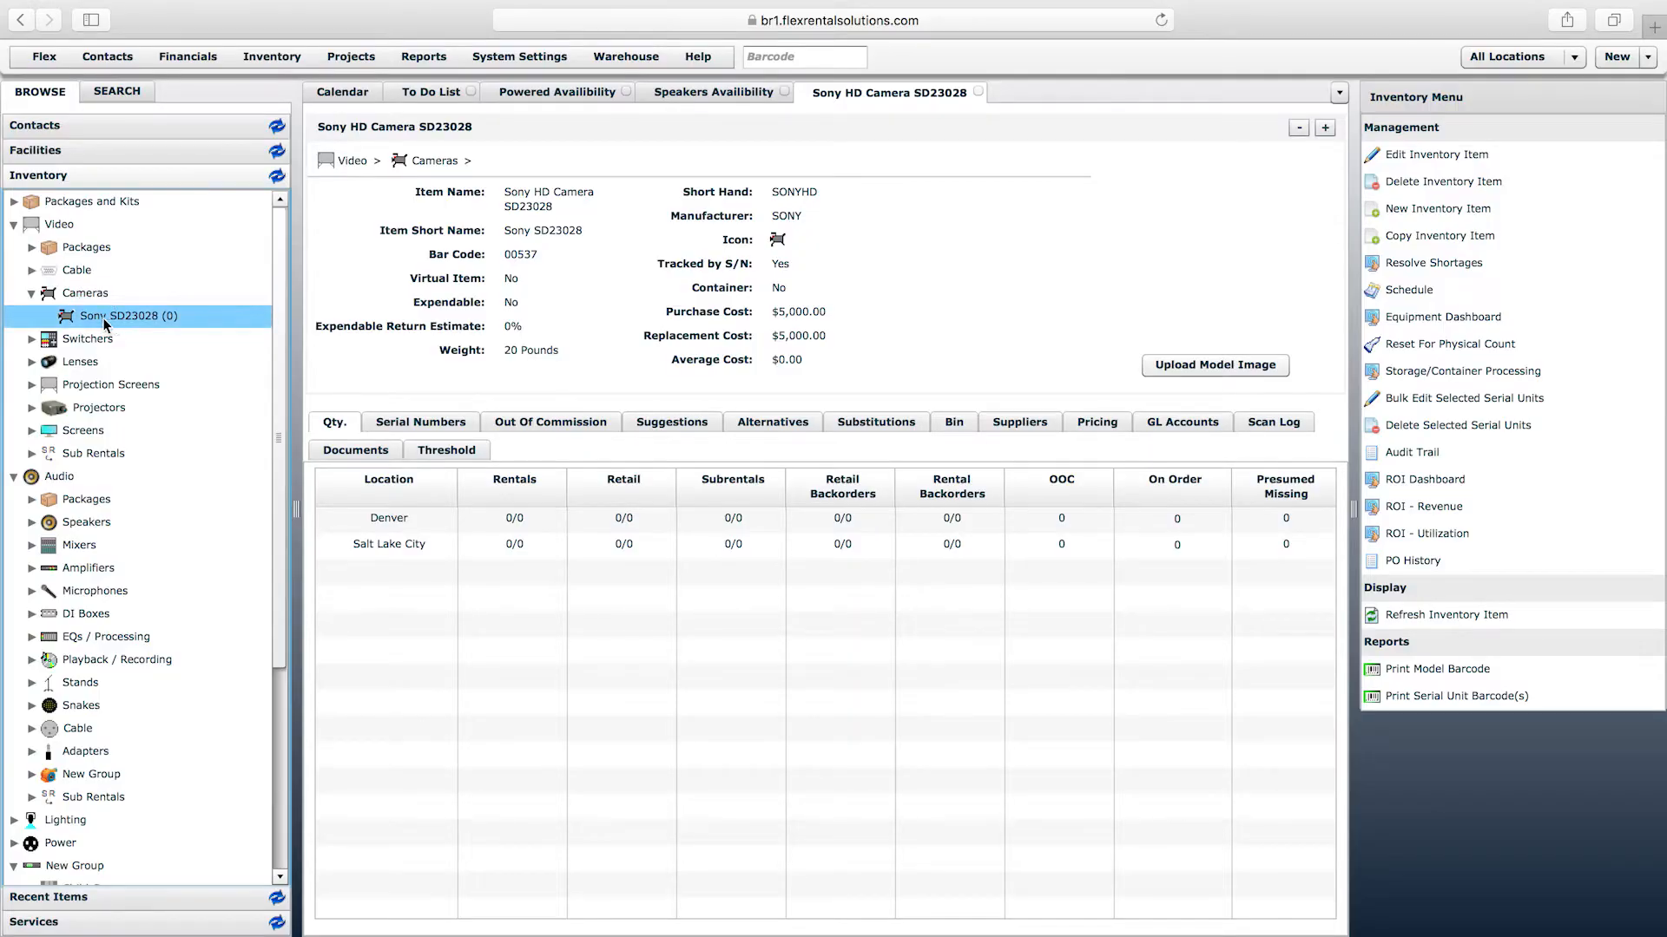
# Step: Open the Sony SD23028 item under Cameras and view its model image upload options, closing them without uploading
pyautogui.click(99, 316)
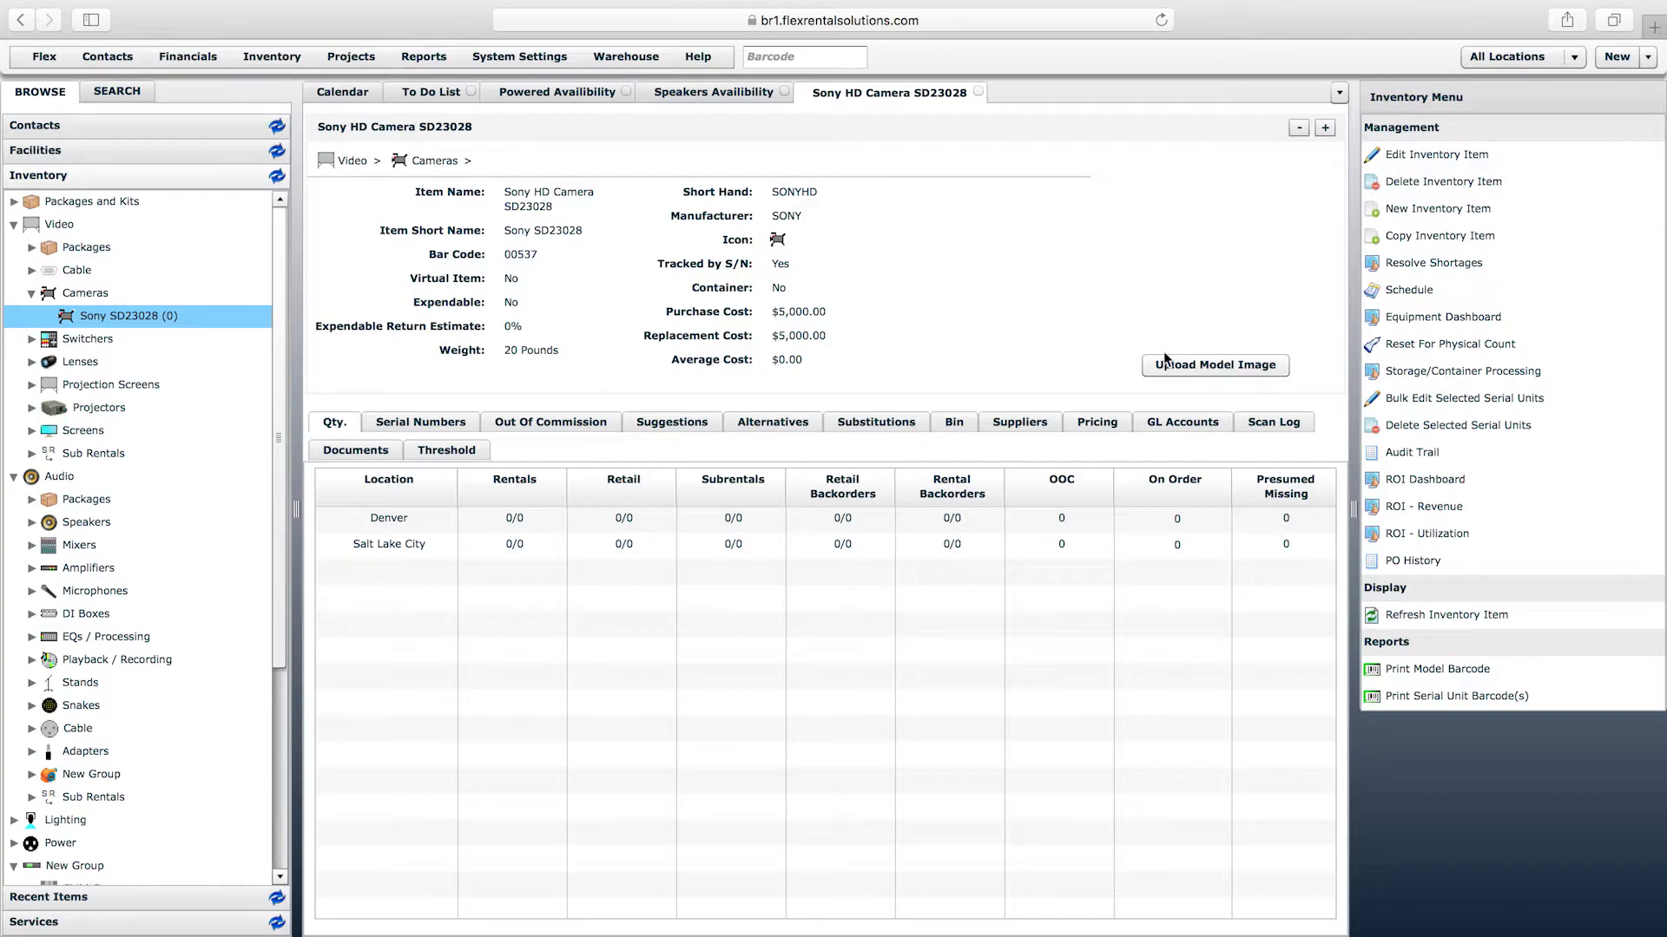
pyautogui.click(1232, 365)
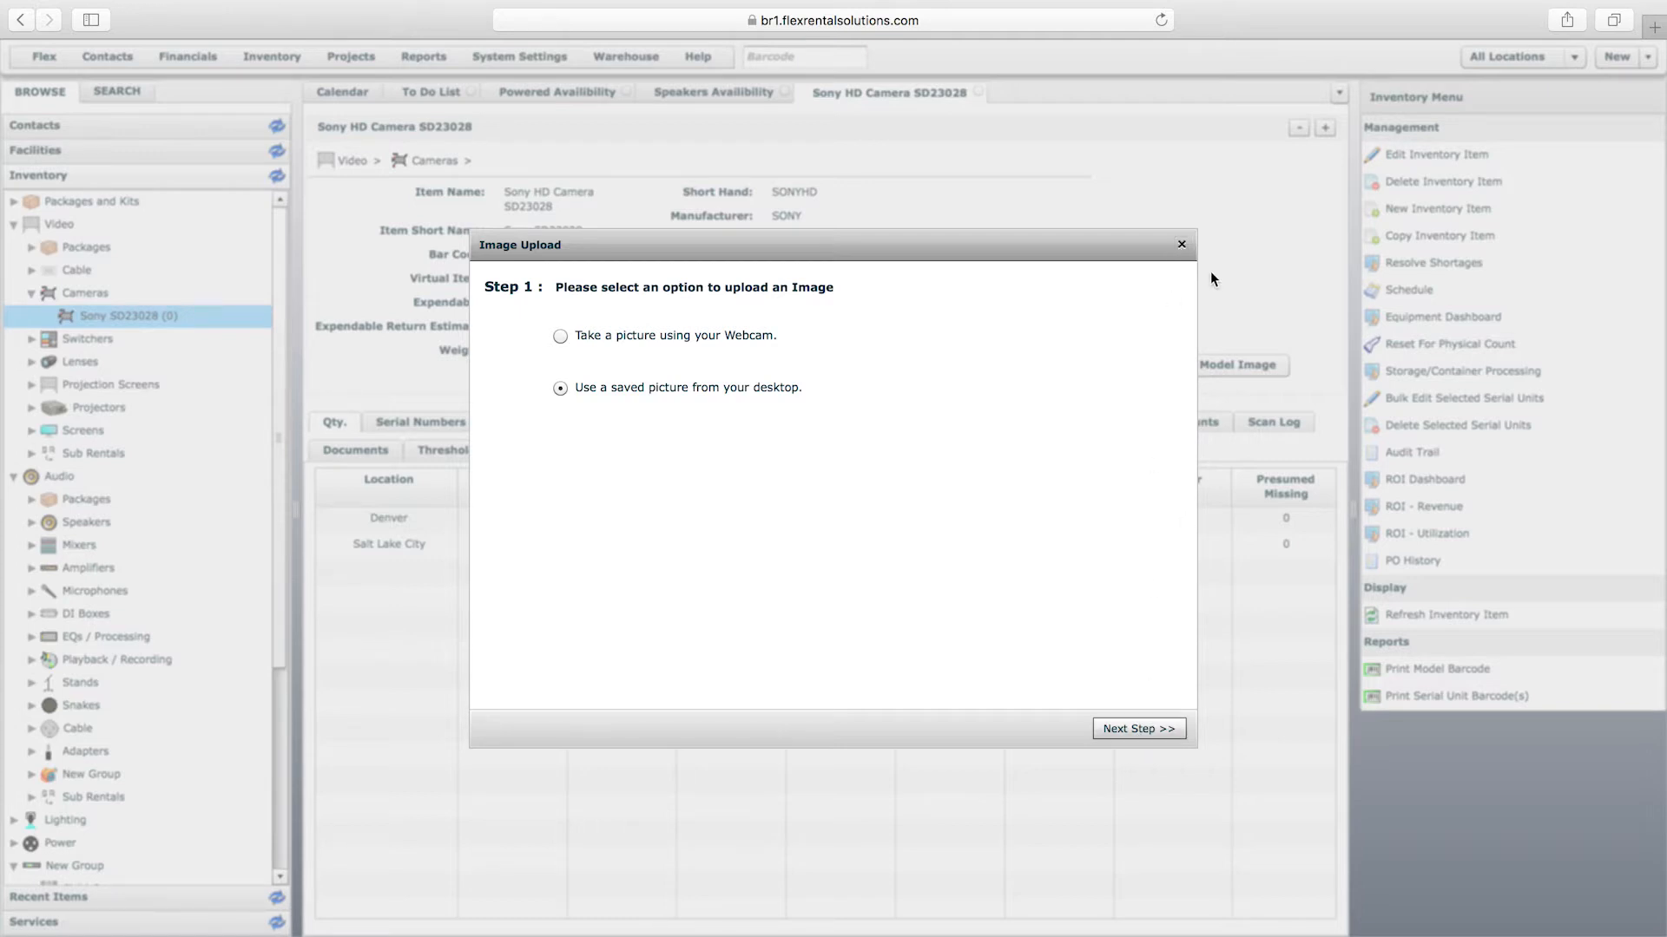
pyautogui.click(1180, 246)
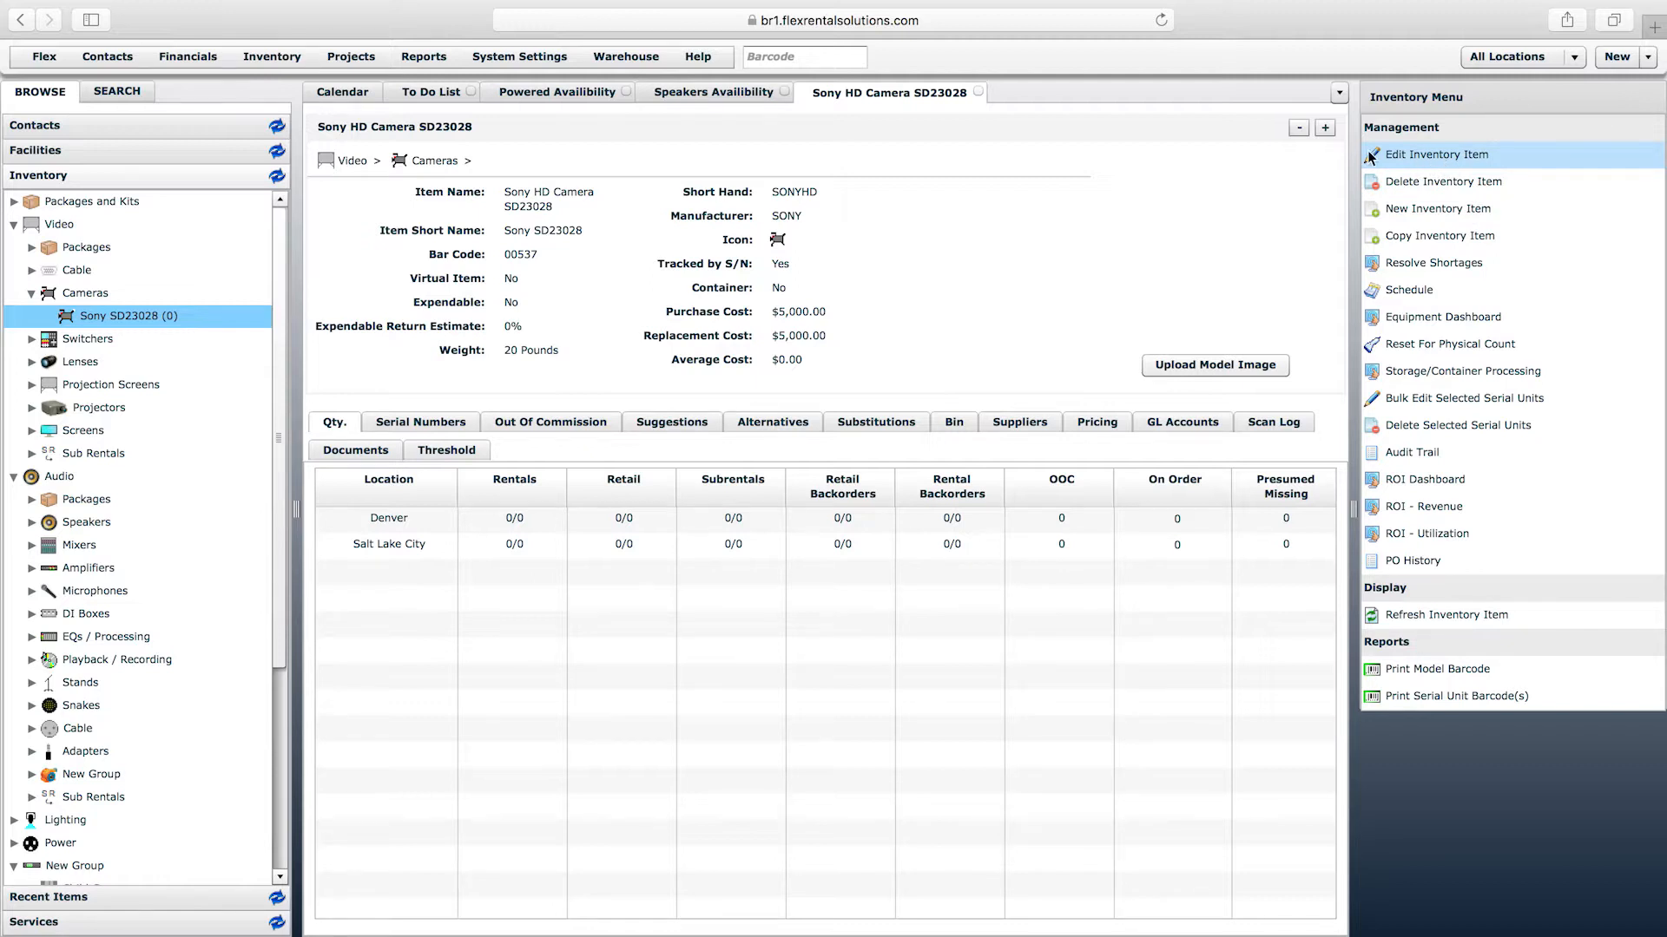
# Step: Examine the camera item's edit form and the prefilled copy form, leaving both without saving
pyautogui.click(1447, 164)
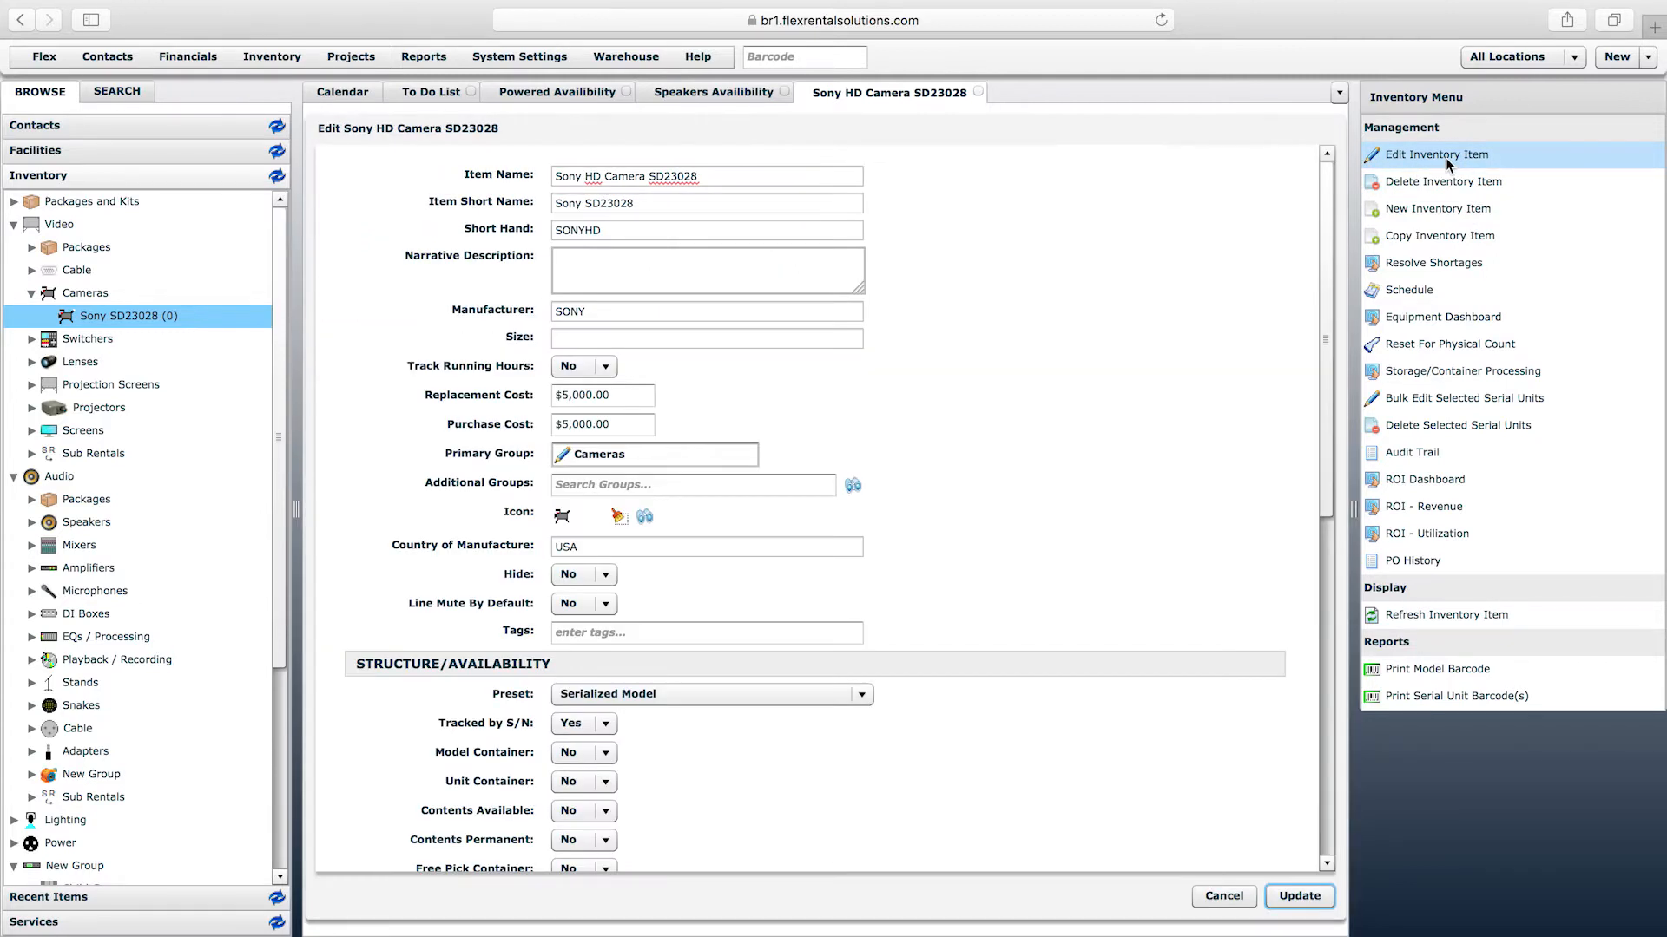
pyautogui.moveTo(1326, 227)
pyautogui.mouseDown()
pyautogui.moveTo(1323, 554)
pyautogui.moveTo(1328, 209)
pyautogui.mouseUp()
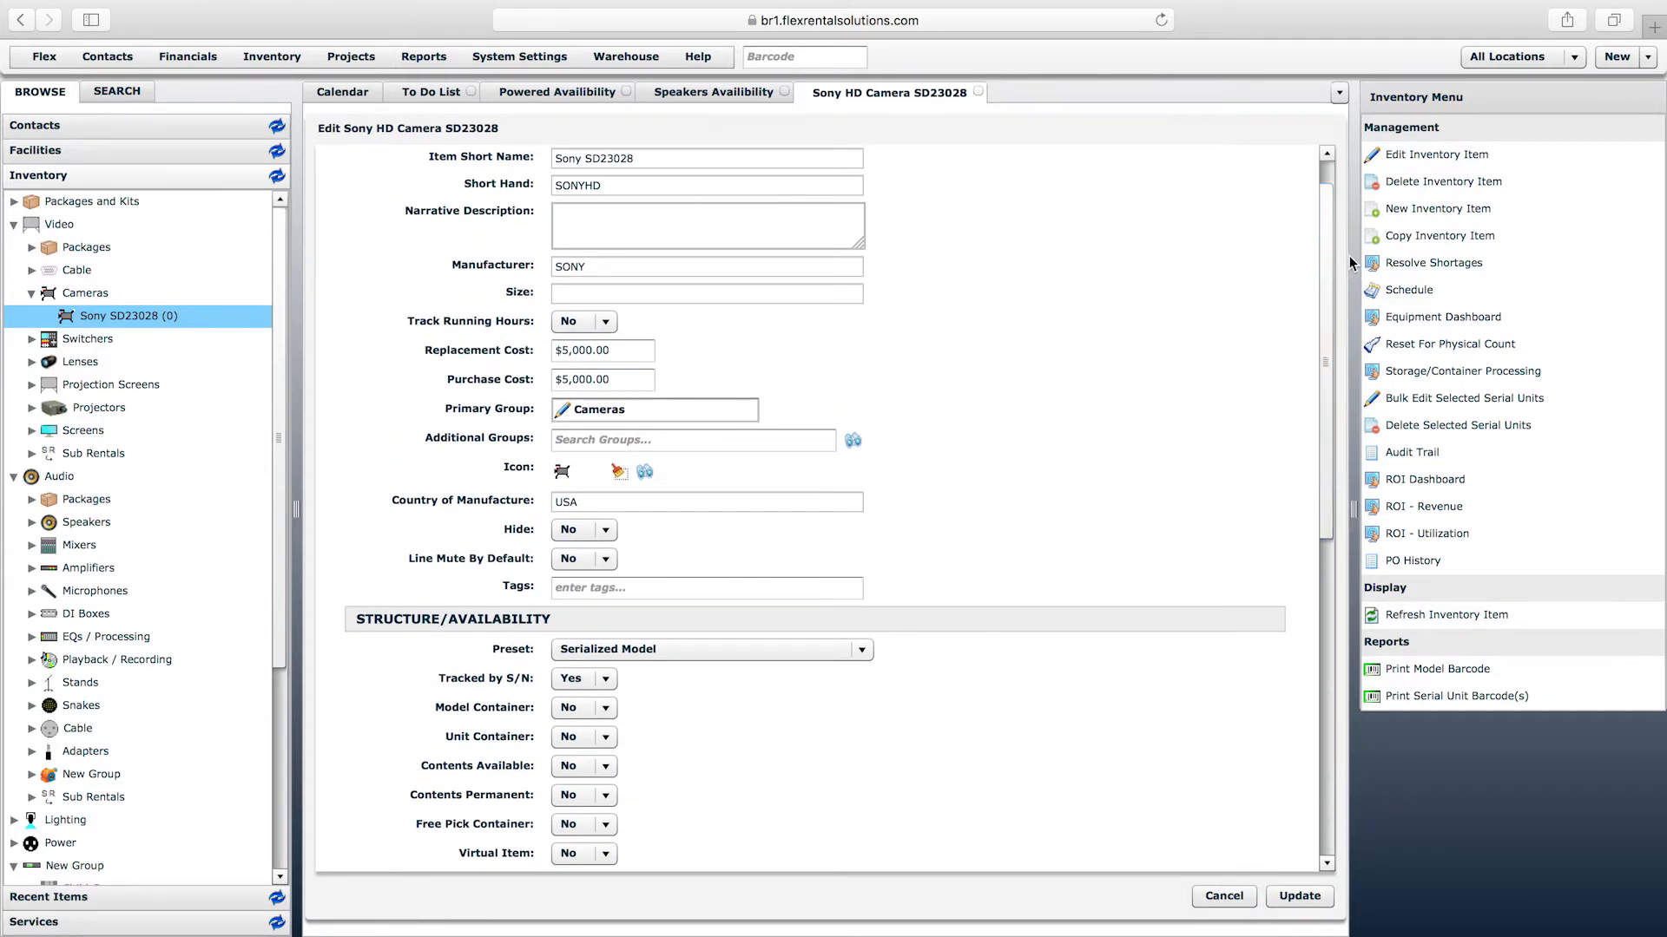
pyautogui.click(1223, 896)
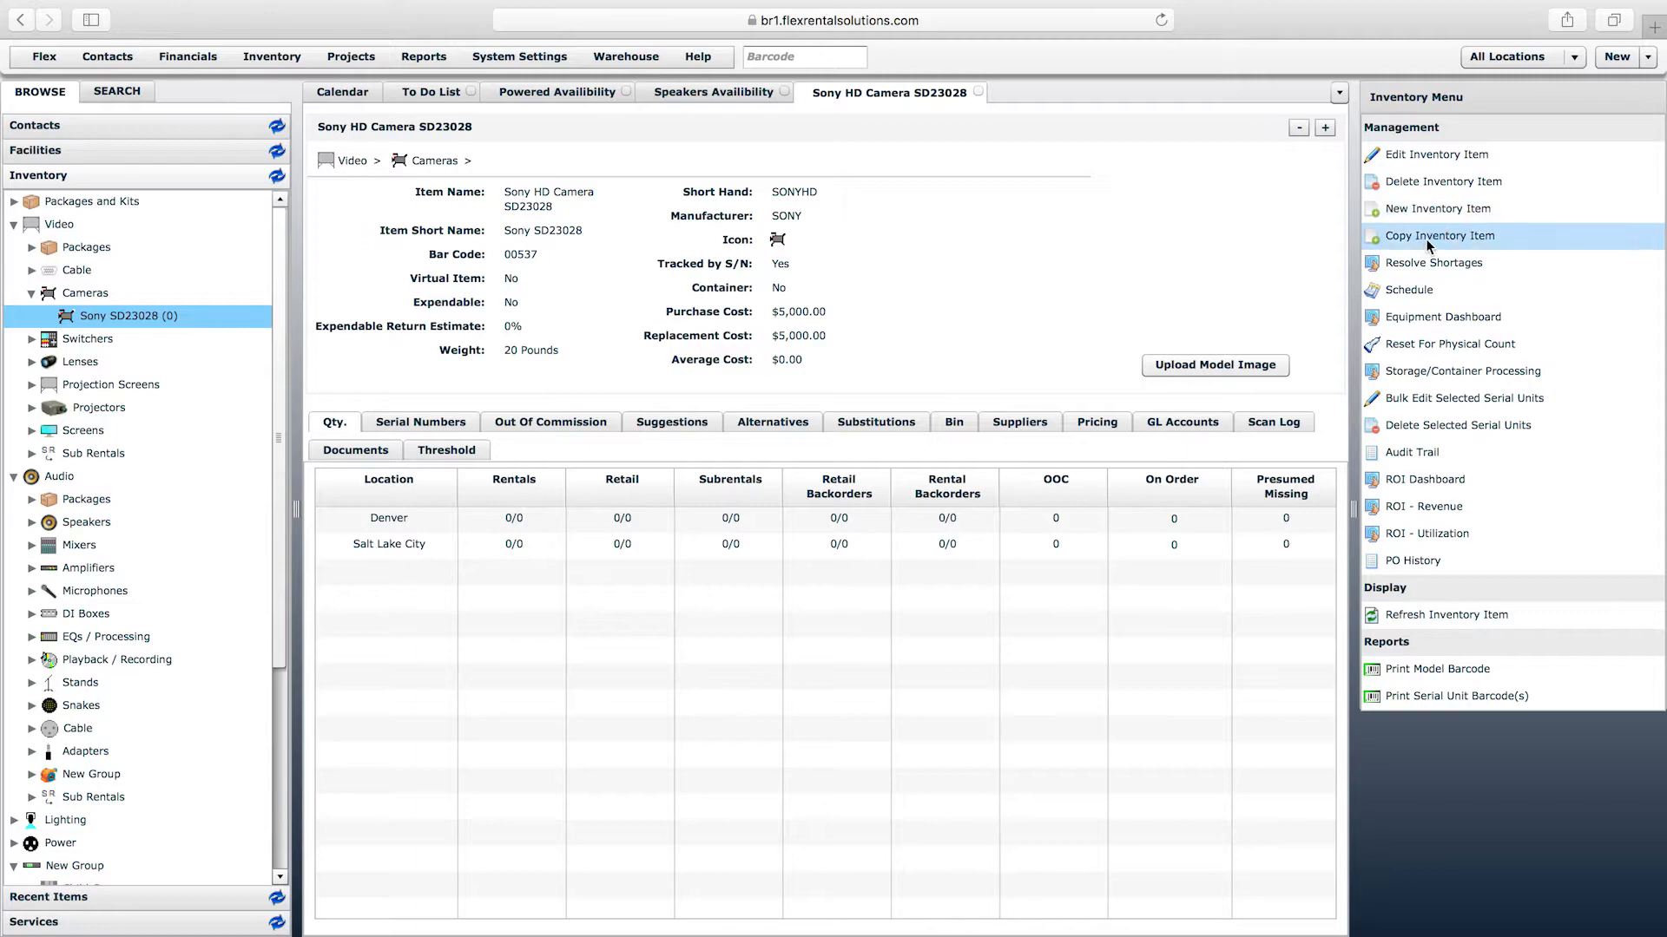
pyautogui.click(1428, 243)
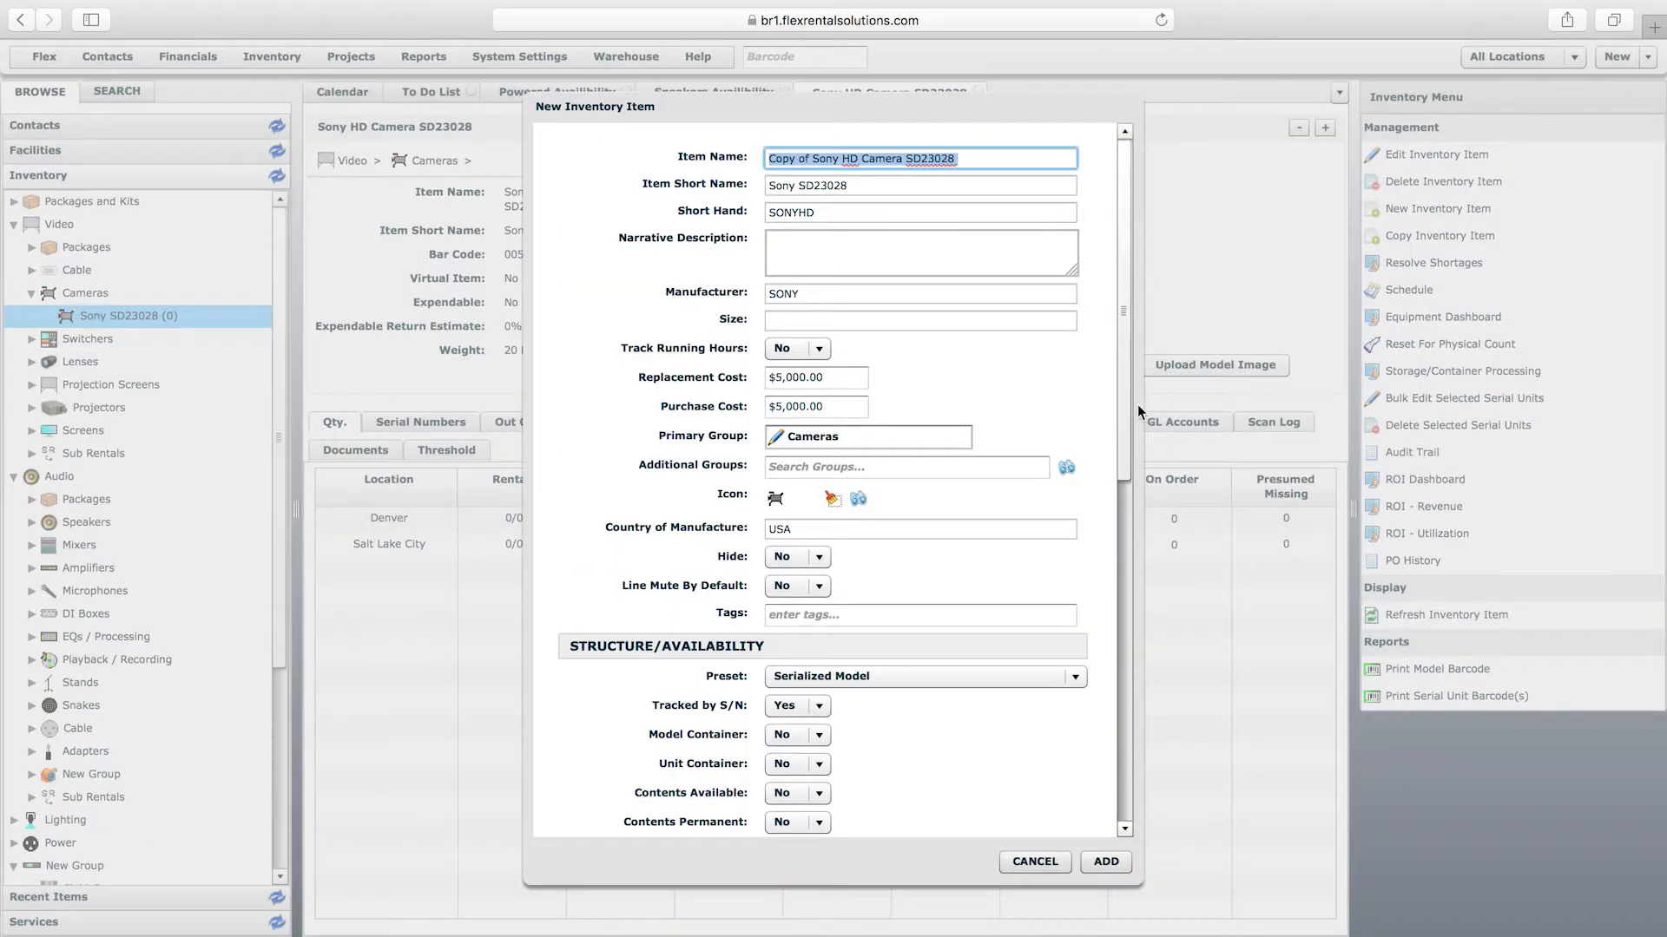
pyautogui.moveTo(1123, 371); pyautogui.dragTo(1060, 362)
pyautogui.click(1037, 861)
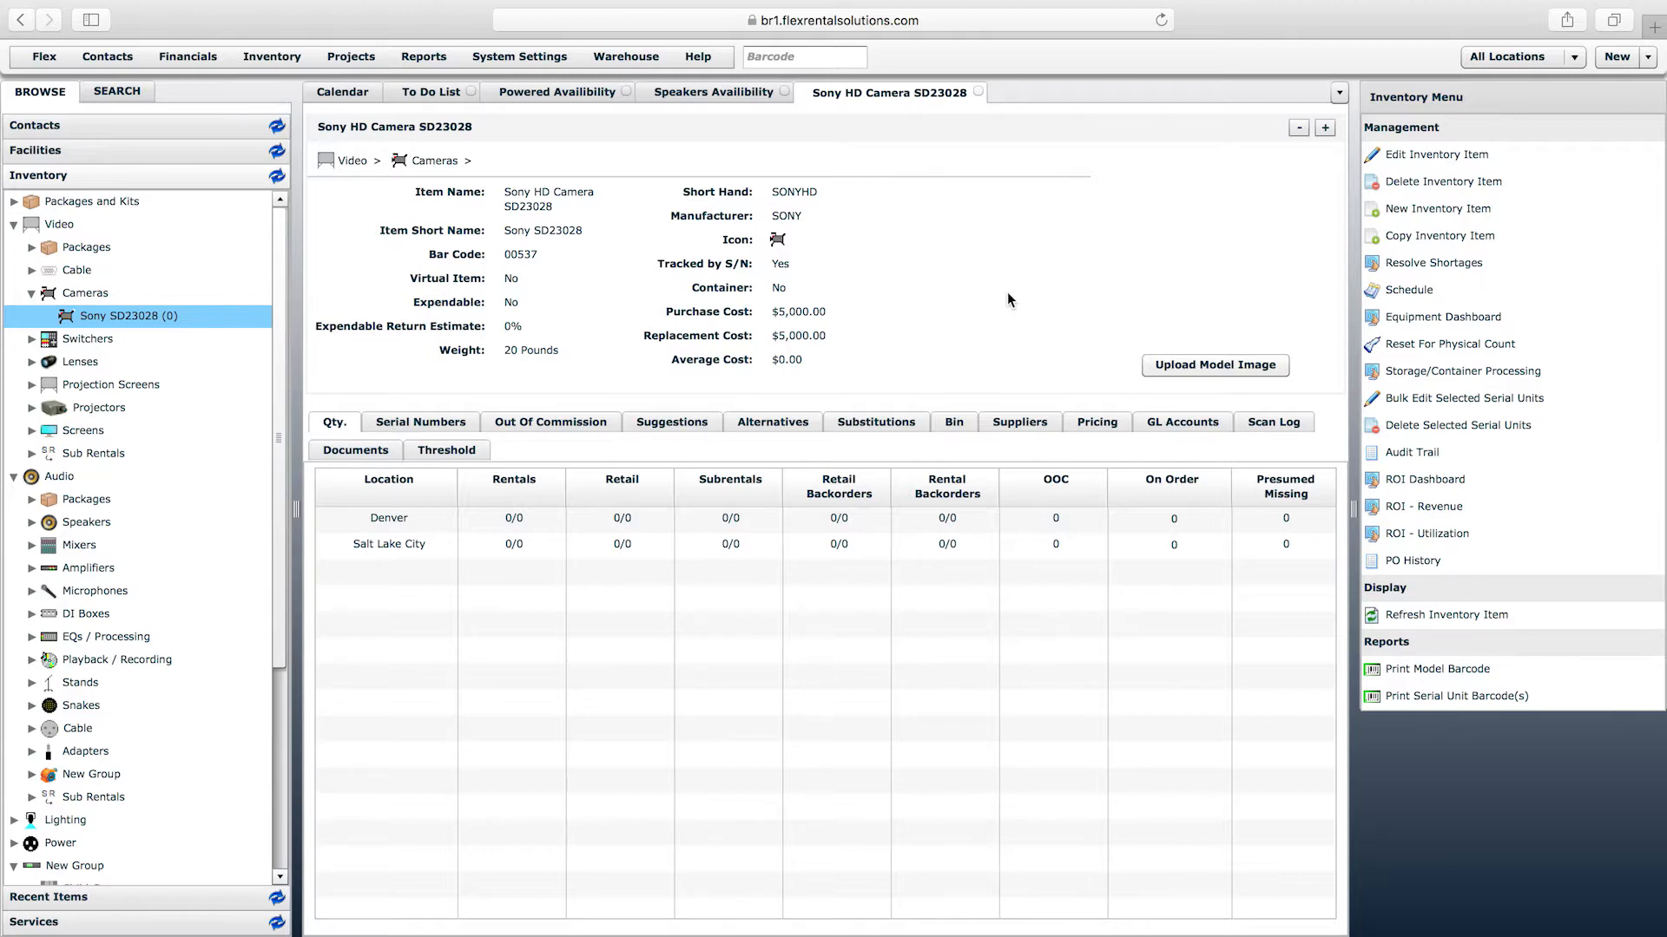
# Step: Examine the camera's rental quantities for Denver and Salt Lake City and the entry fields for its serial numbers
pyautogui.click(514, 546)
pyautogui.click(514, 519)
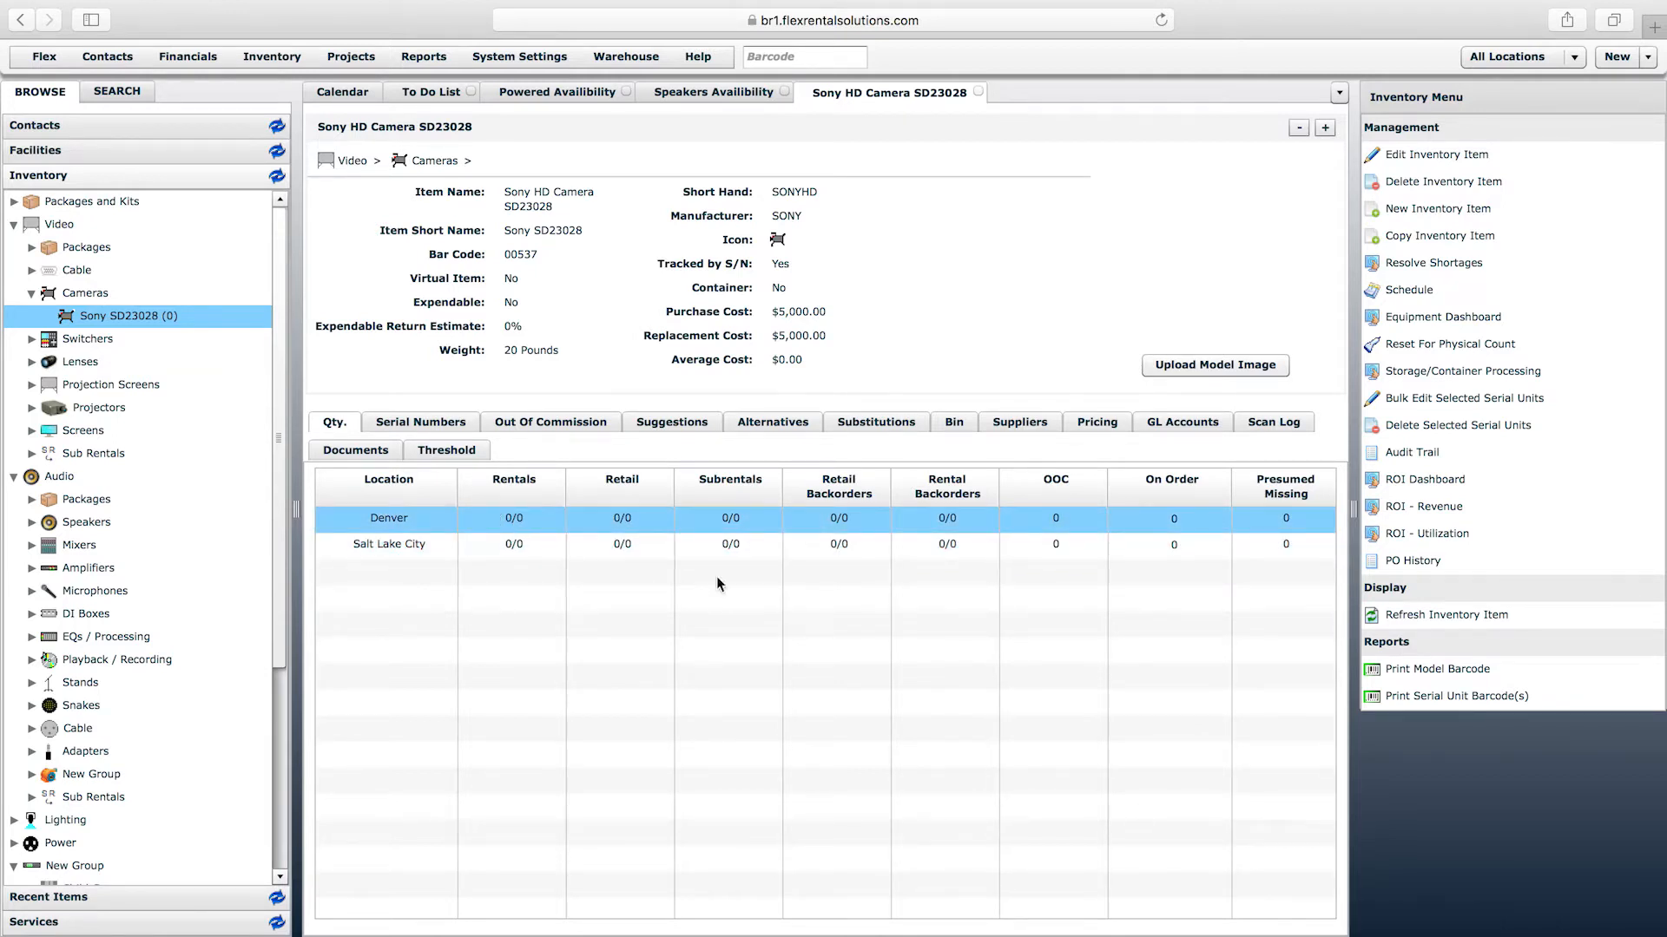
pyautogui.click(515, 520)
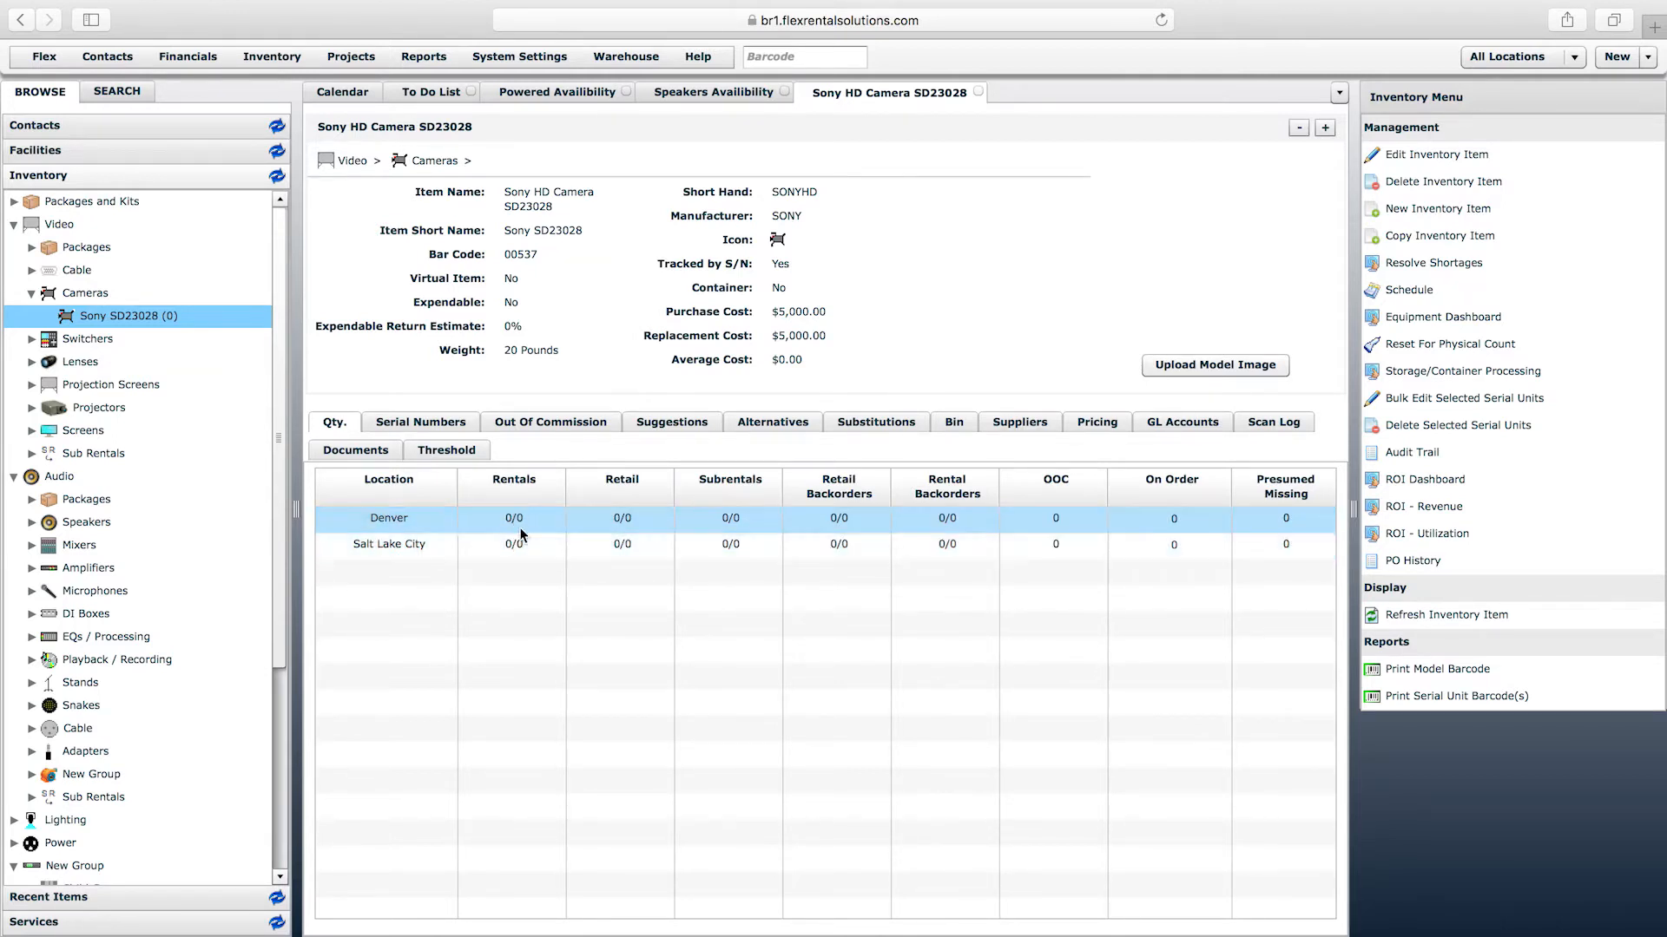
pyautogui.click(420, 427)
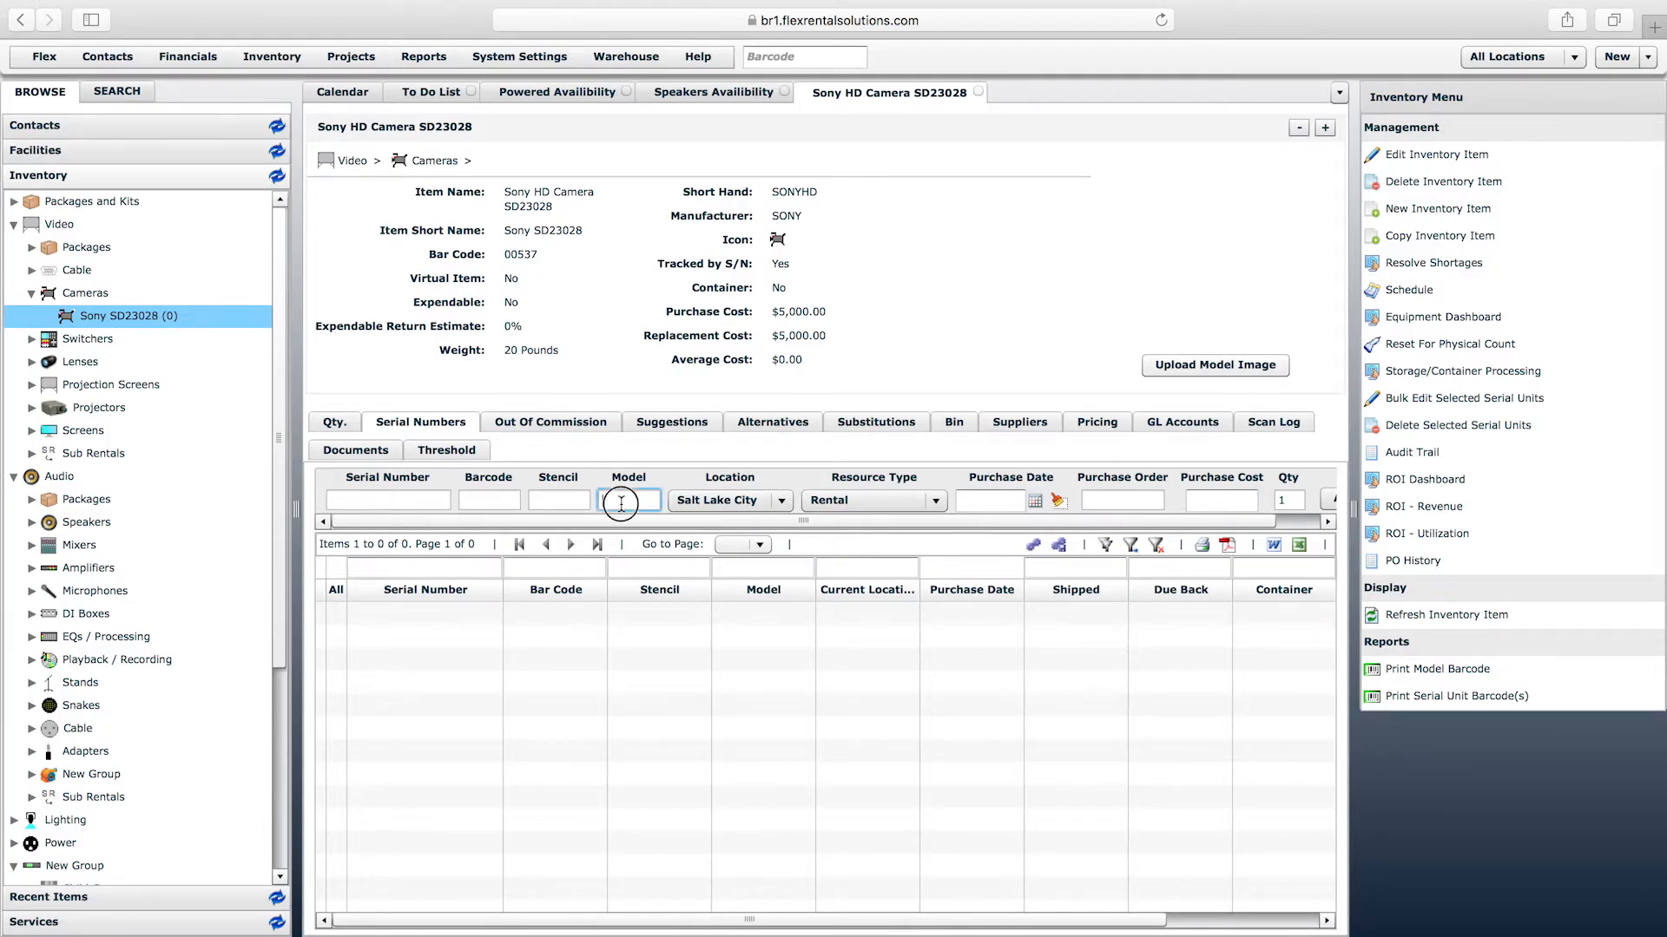
pyautogui.moveTo(723, 522); pyautogui.dragTo(625, 525)
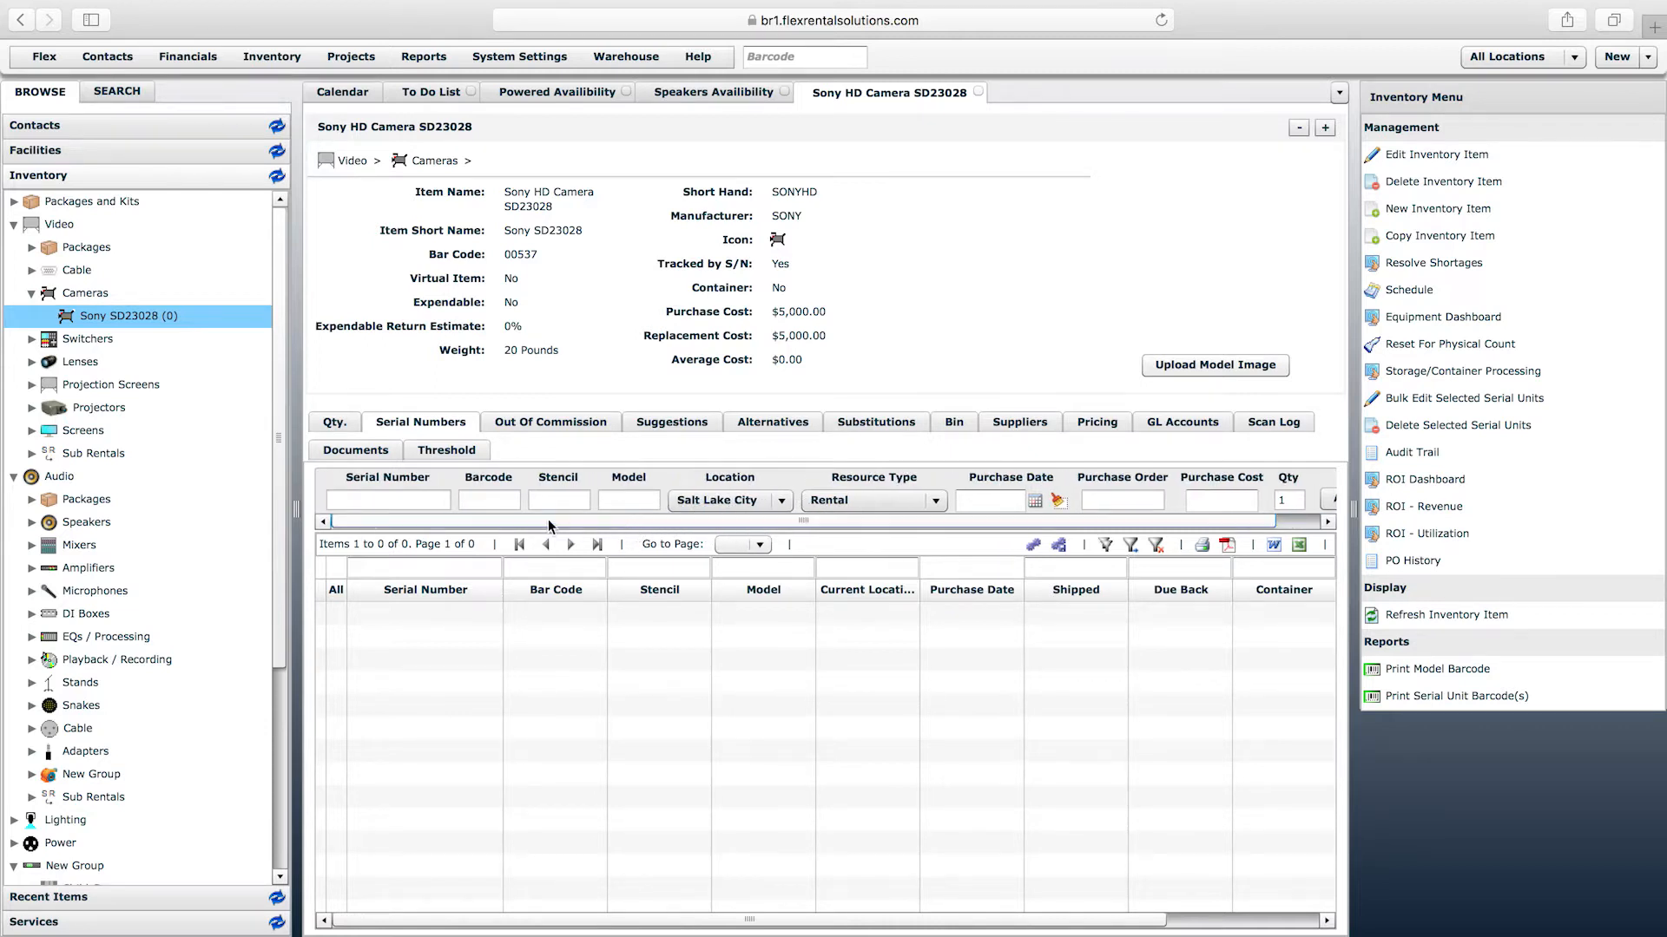
# Step: Enter serial number 209394u2734-A and model SD23028 for a new camera unit, leaving its barcode and stencil blank
pyautogui.click(408, 501)
pyautogui.write('209394u2734')
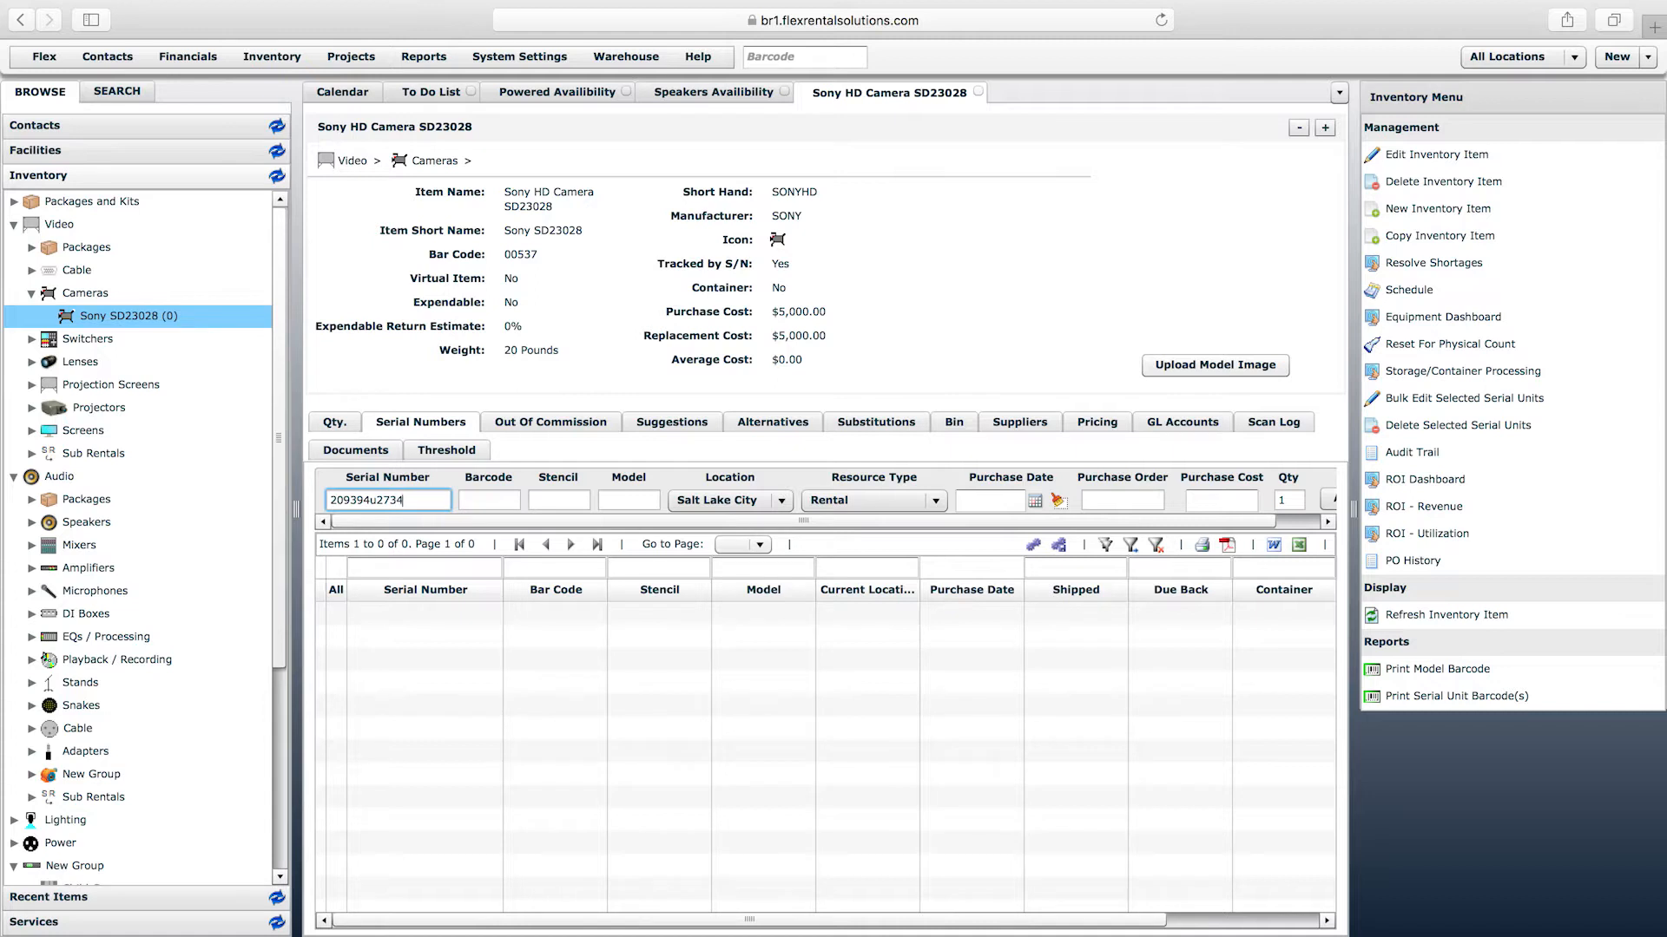
pyautogui.write('-A')
pyautogui.click(502, 501)
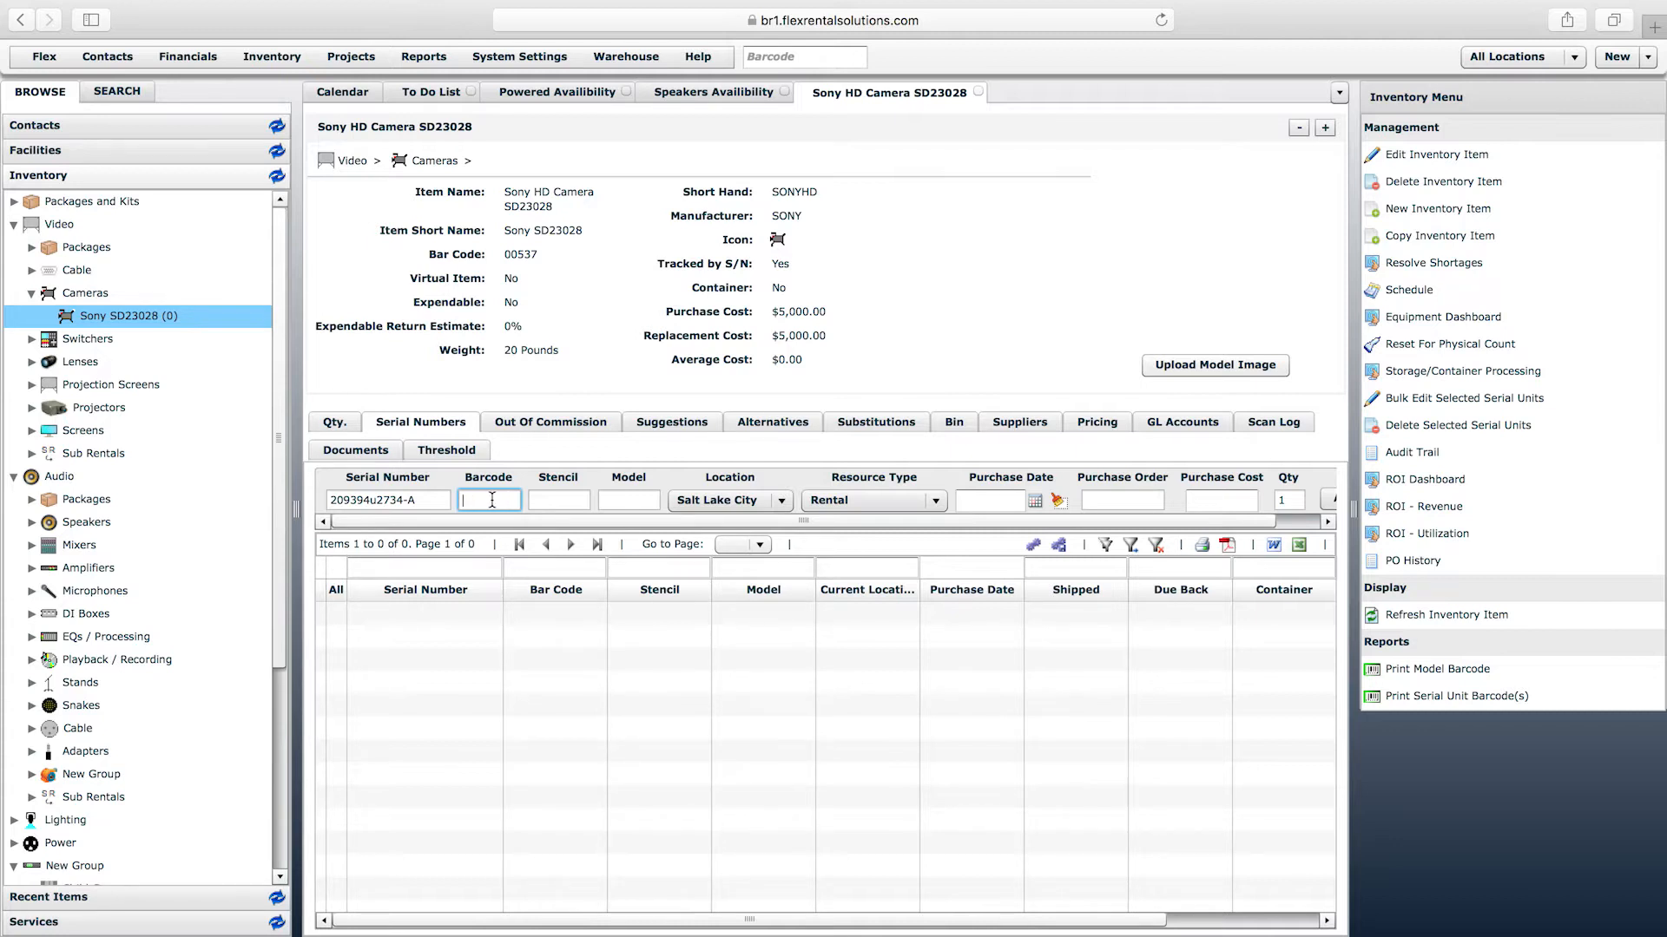
pyautogui.click(546, 501)
pyautogui.click(631, 500)
pyautogui.write('SD23028')
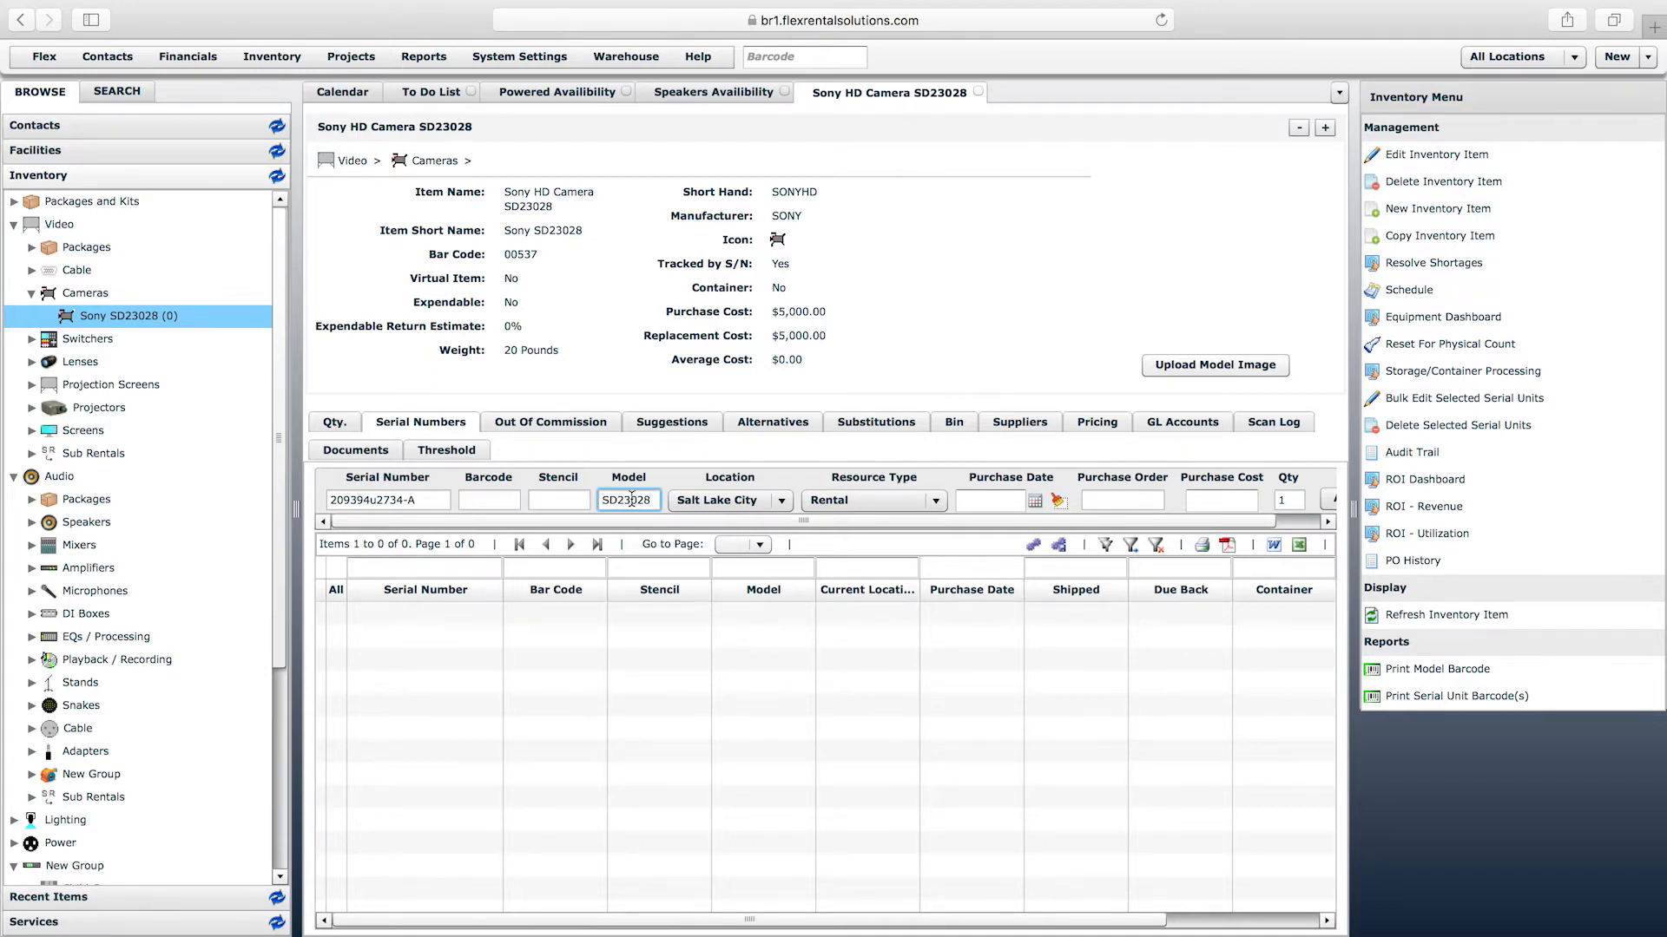
# Step: Set the new unit's location to Salt Lake City, resource type to Rental and purchase date to 08/14/2017
pyautogui.click(732, 502)
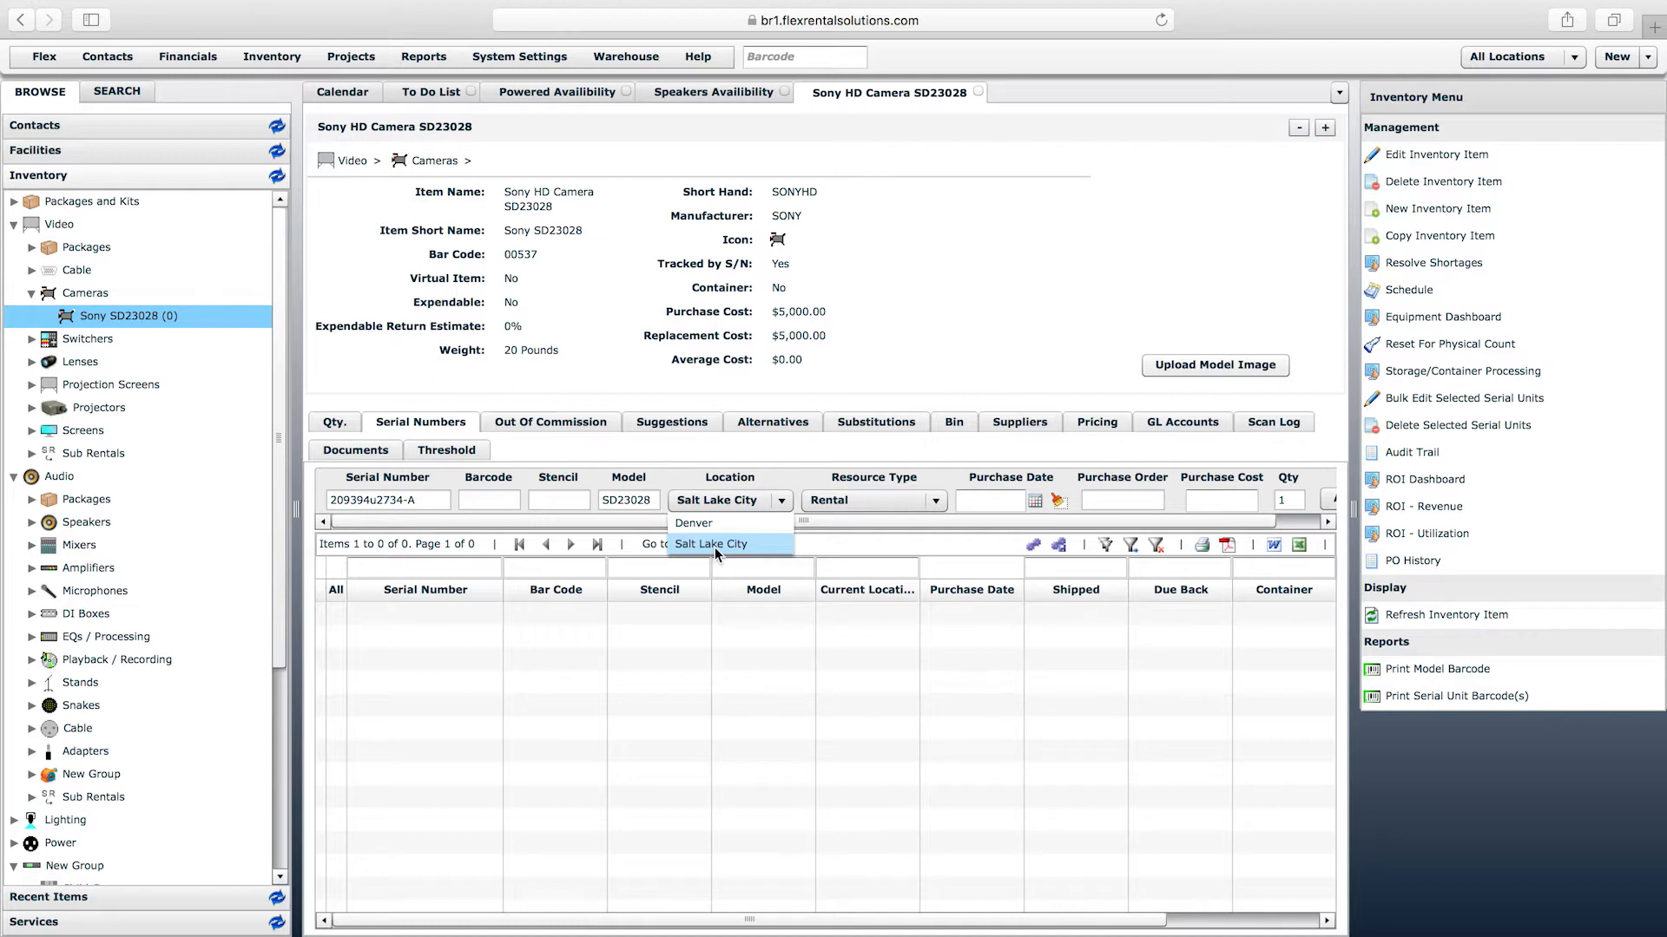
pyautogui.click(717, 546)
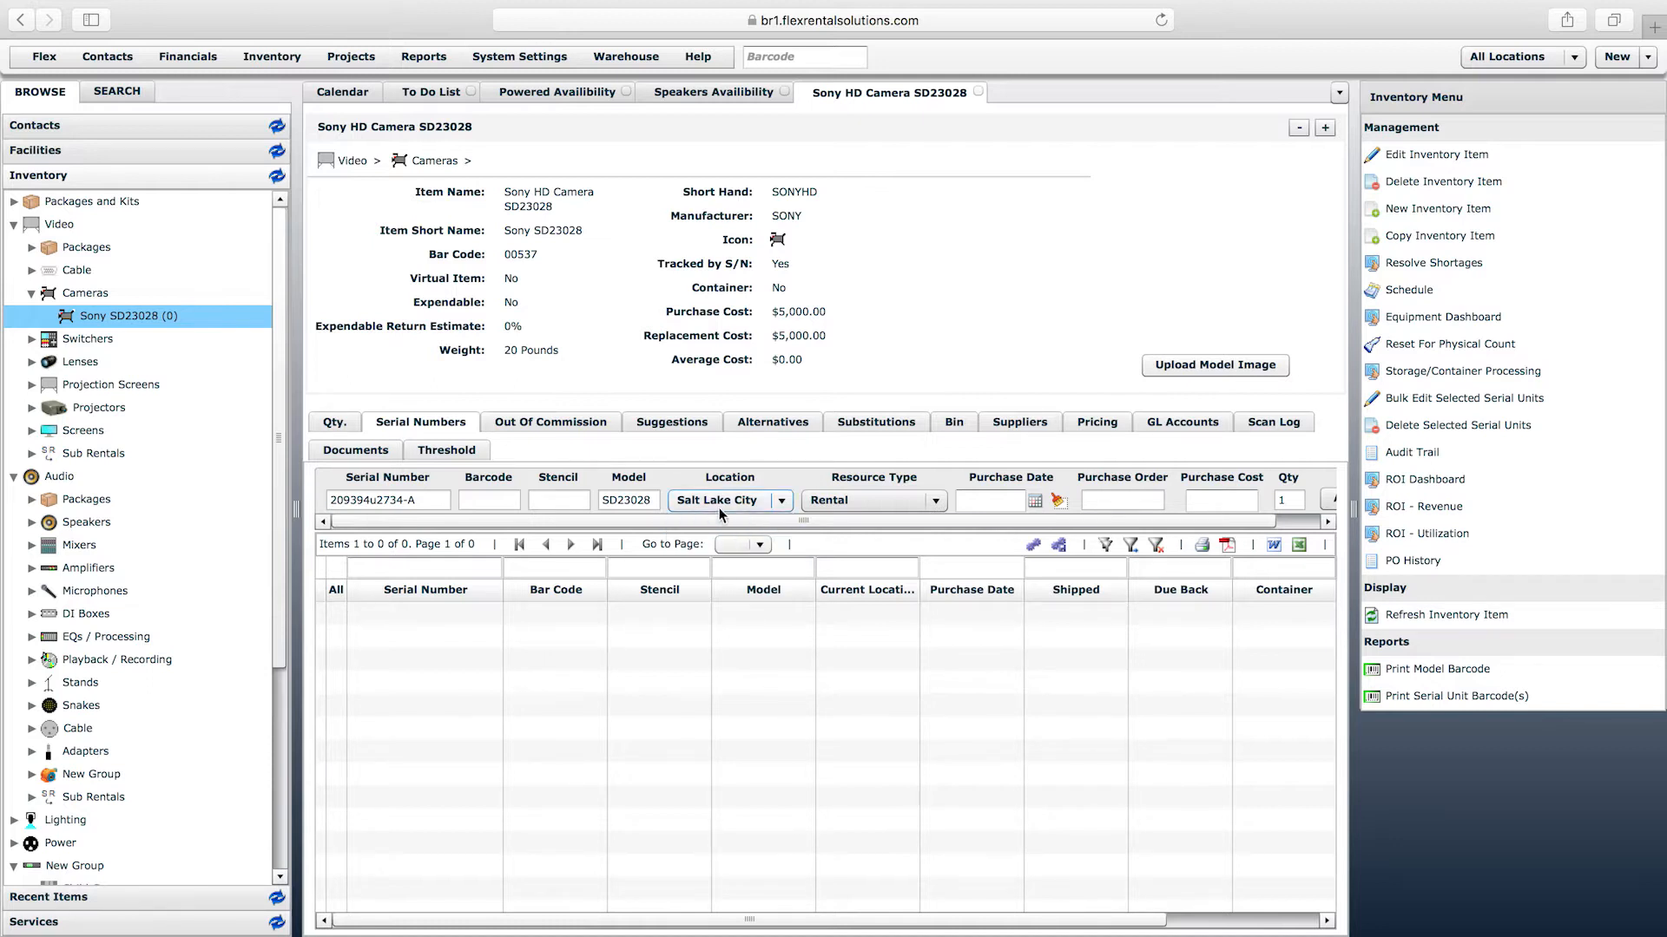
pyautogui.click(899, 507)
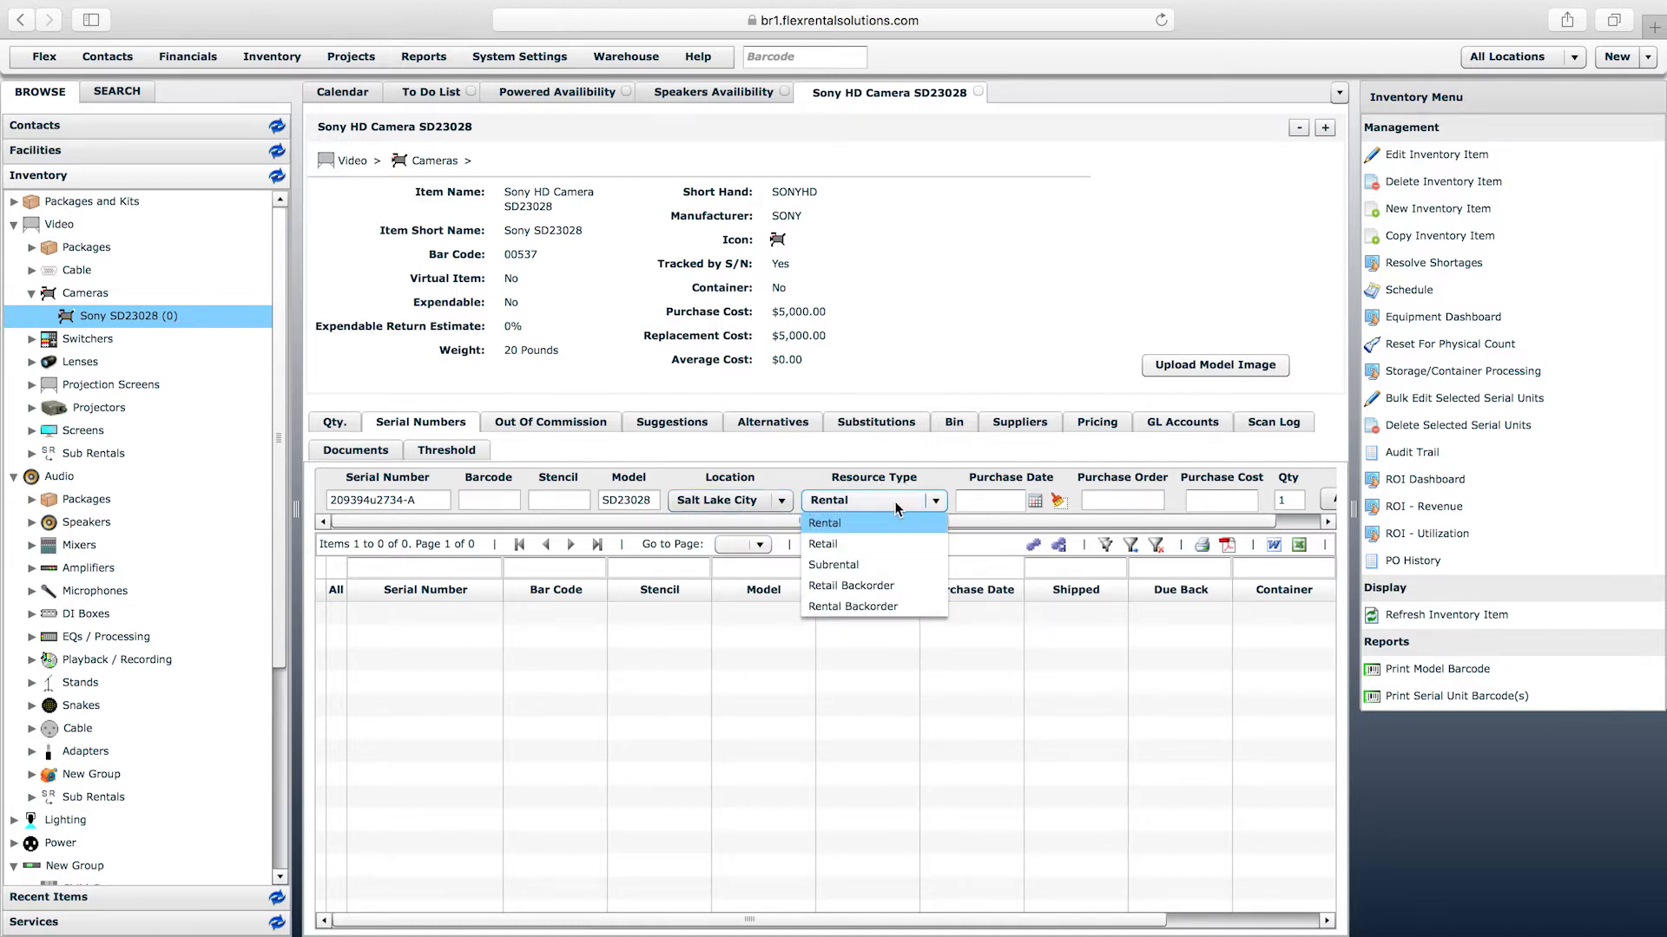
pyautogui.click(832, 526)
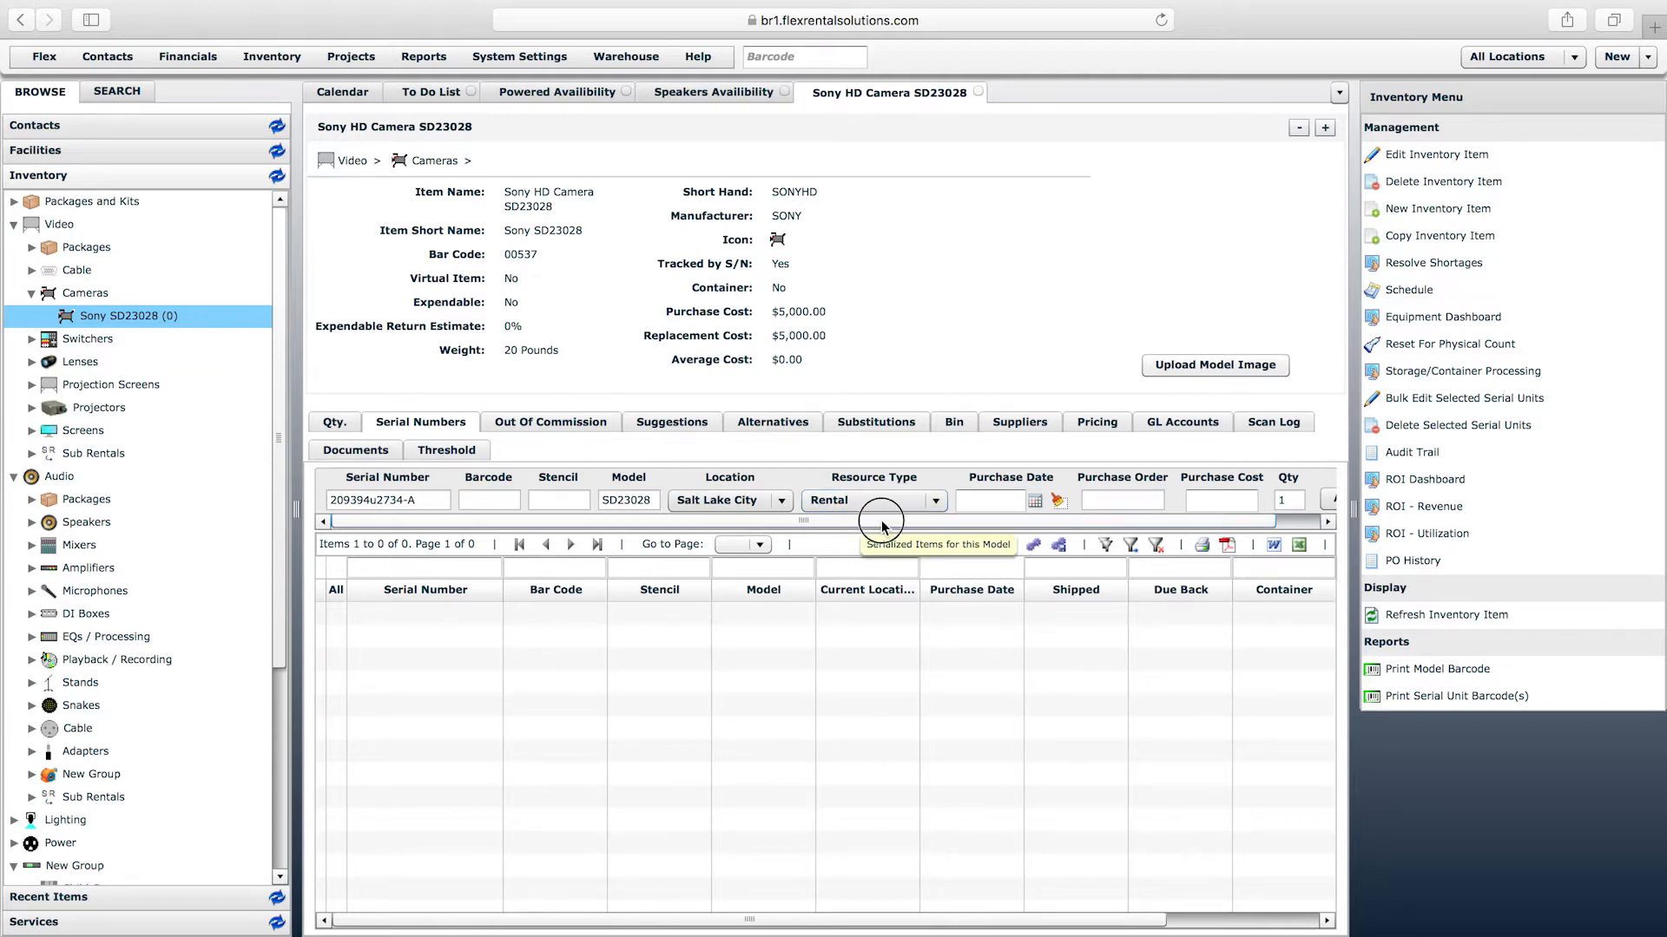
pyautogui.hscroll(2, 882, 519)
pyautogui.click(989, 502)
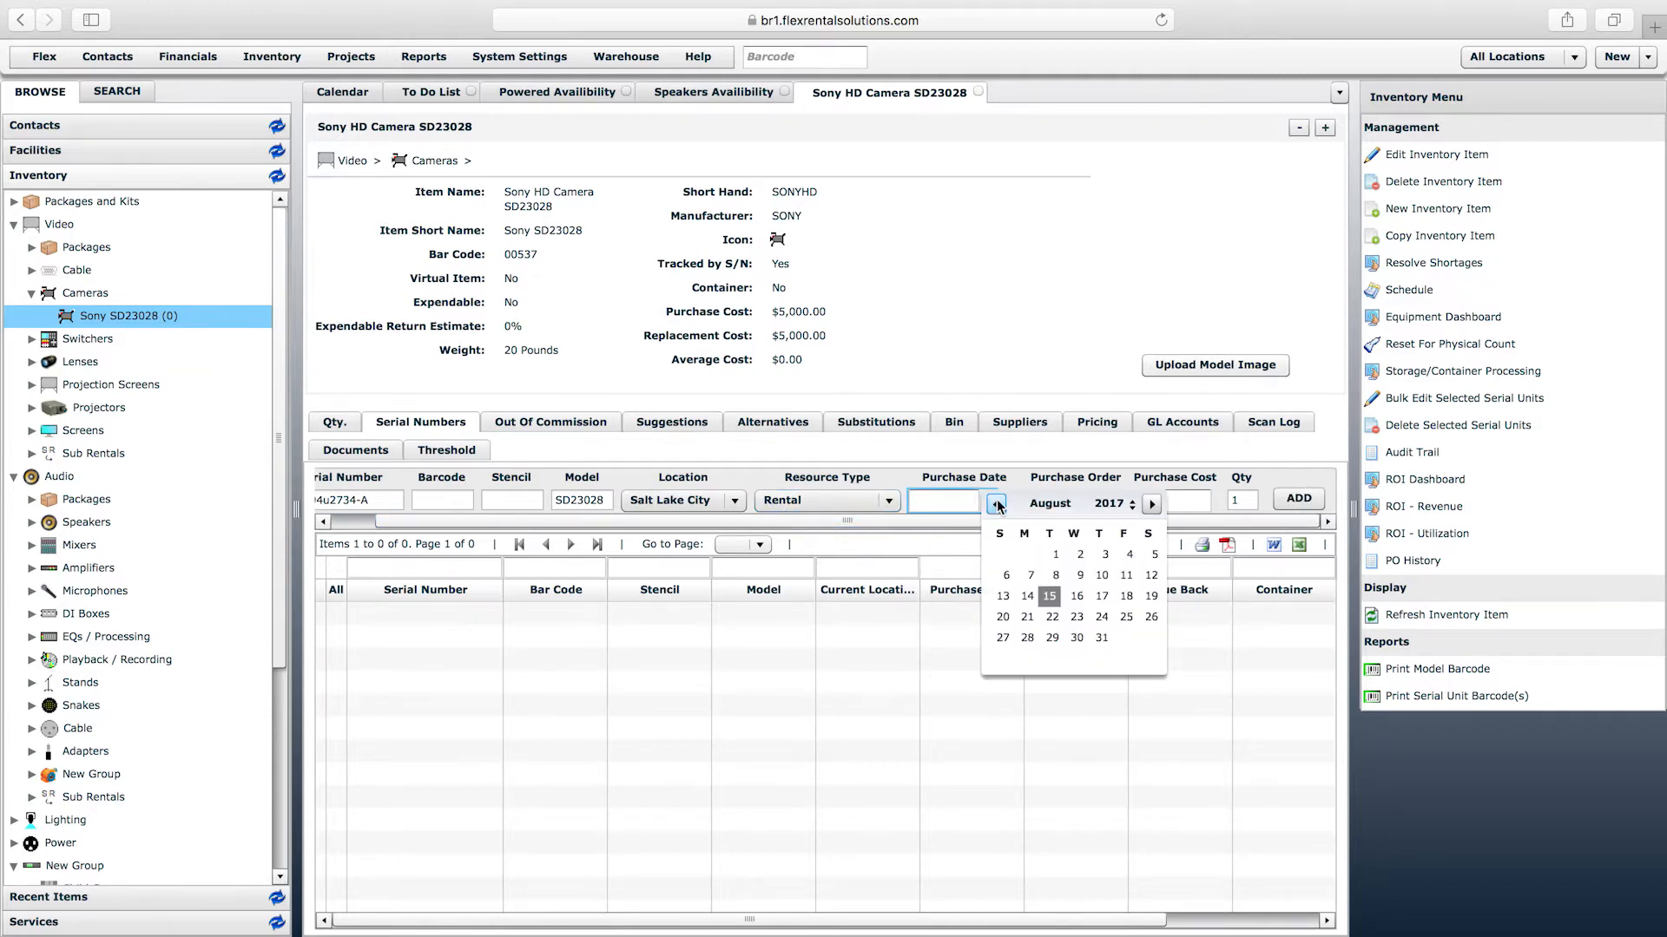
pyautogui.click(1027, 595)
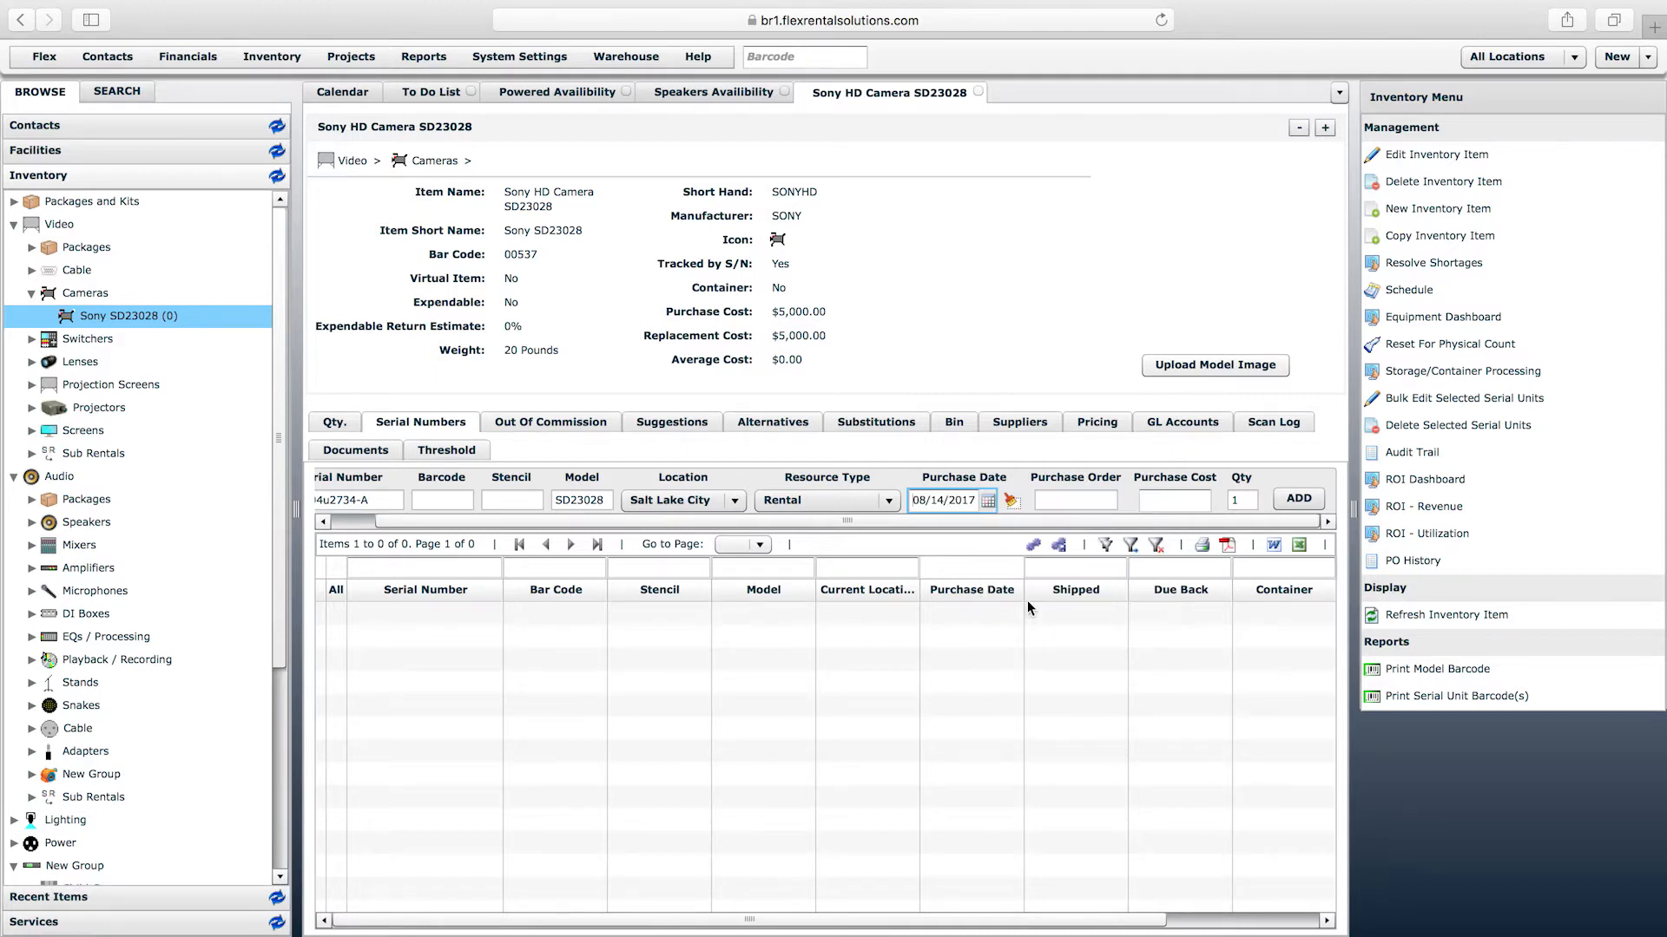
# Step: Set the unit's purchase cost to $6,000.00, leave the purchase order blank and add the unit to the camera's serial numbers
pyautogui.click(1059, 500)
pyautogui.click(1168, 504)
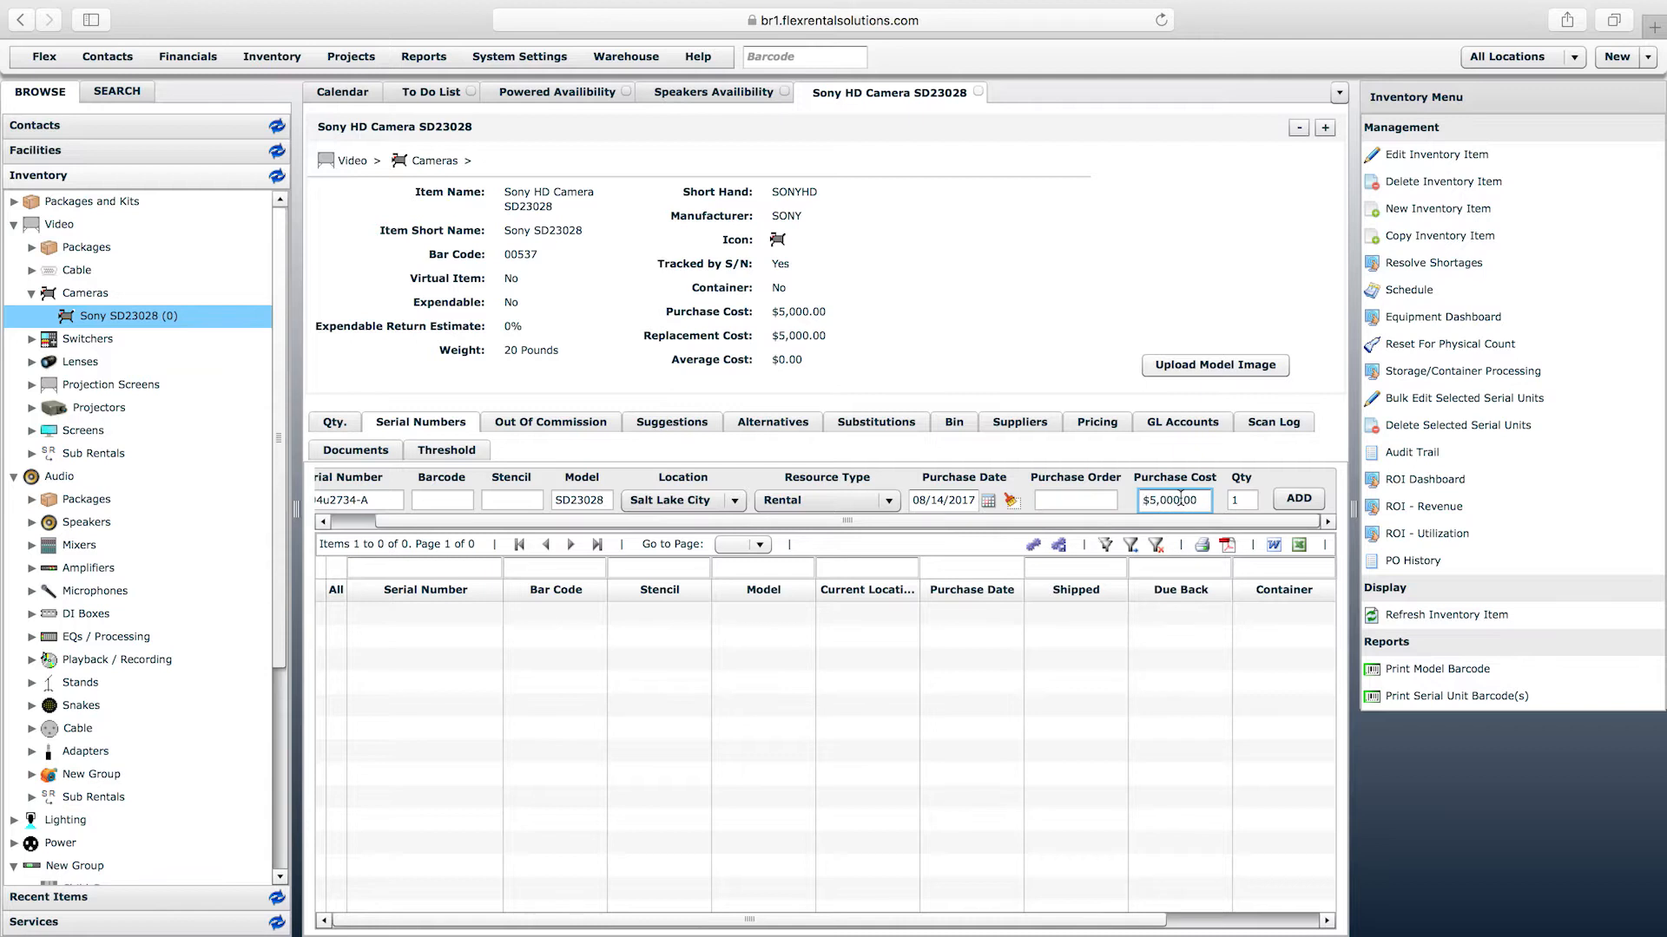
pyautogui.moveTo(771, 312); pyautogui.dragTo(837, 315)
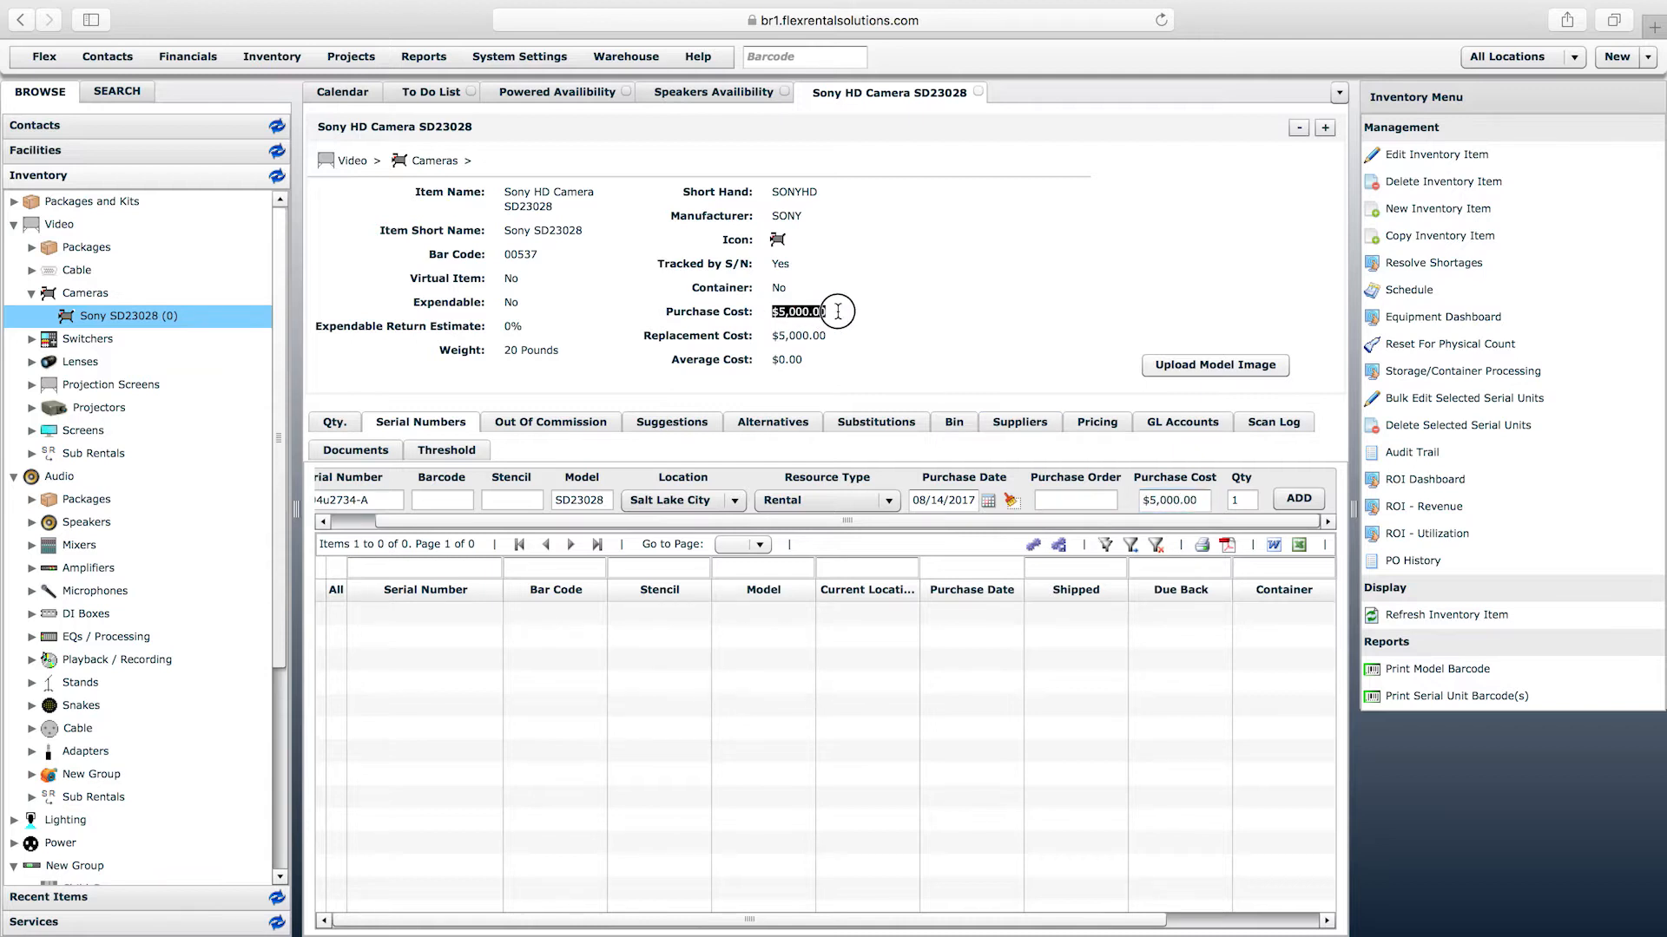
pyautogui.click(796, 315)
pyautogui.click(1154, 501)
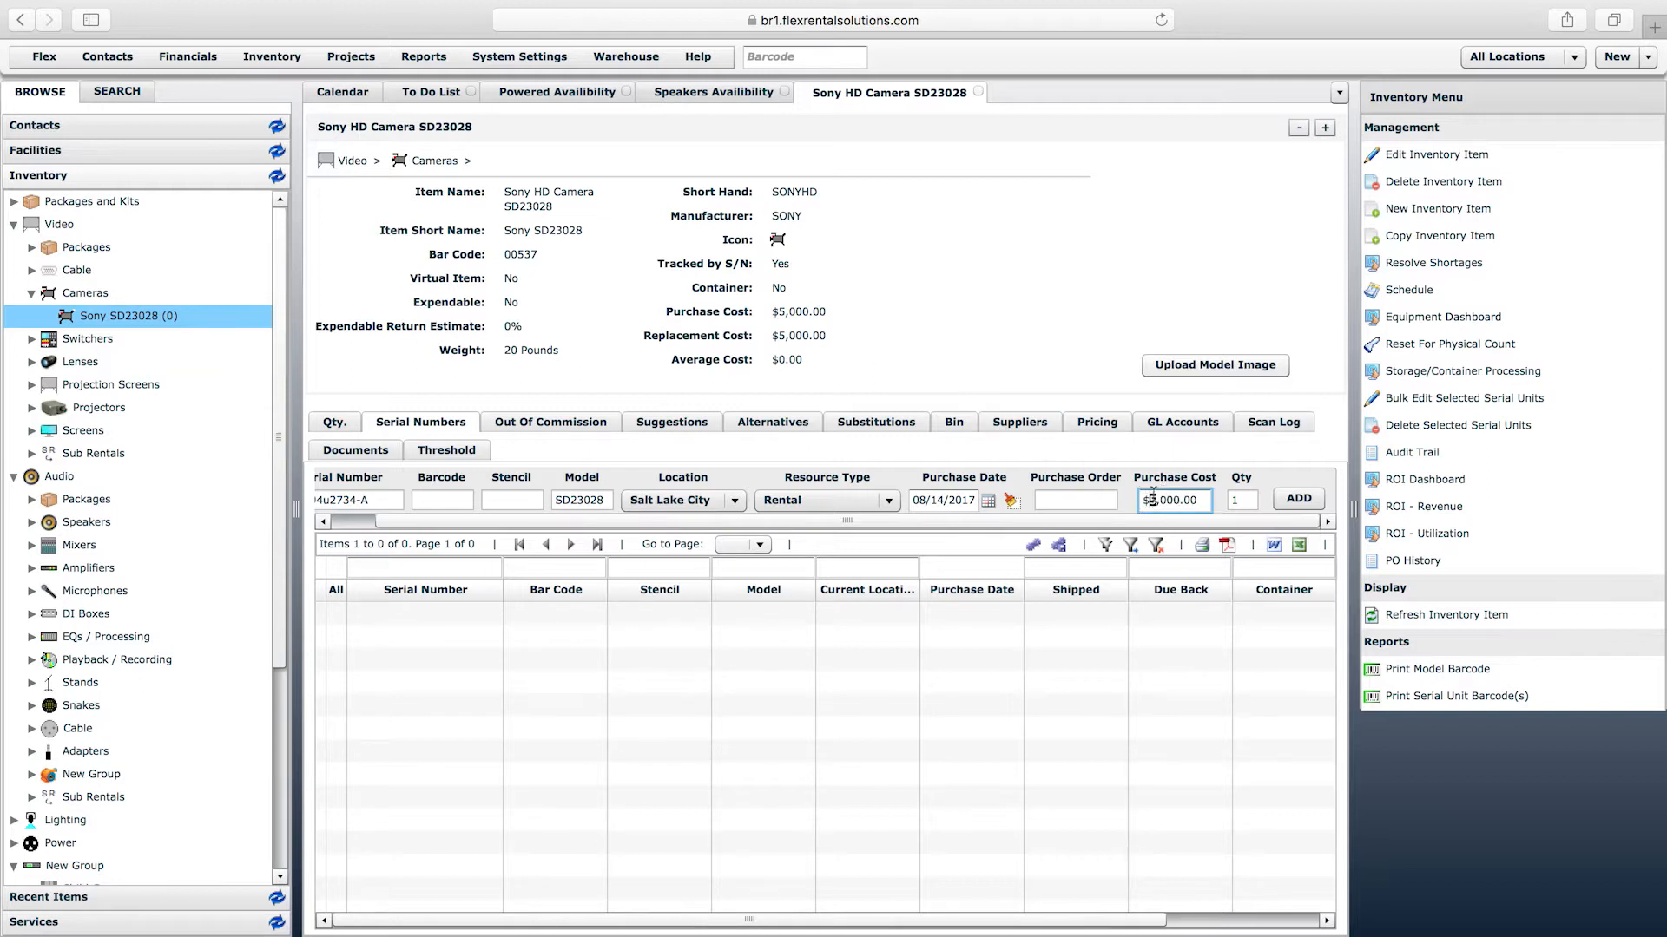
pyautogui.press('BackSpace')
pyautogui.write('6')
pyautogui.click(1298, 500)
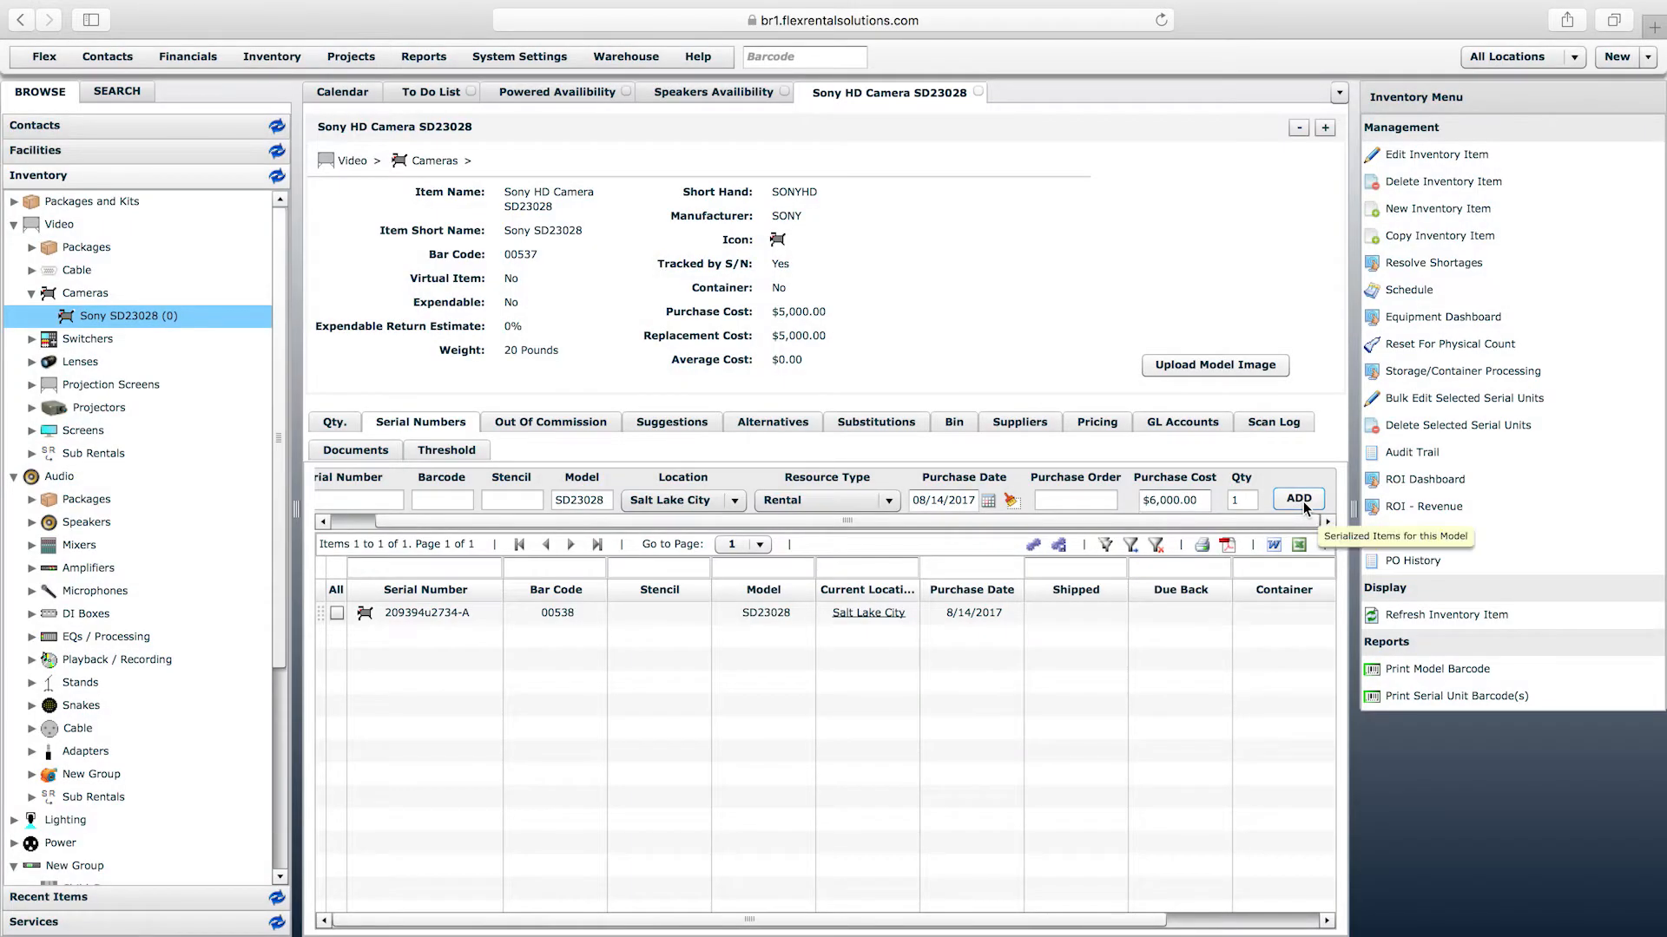
# Step: View the new serial unit's detail page, close it and check the camera's rental quantity for Salt Lake City
pyautogui.doubleClick(559, 617)
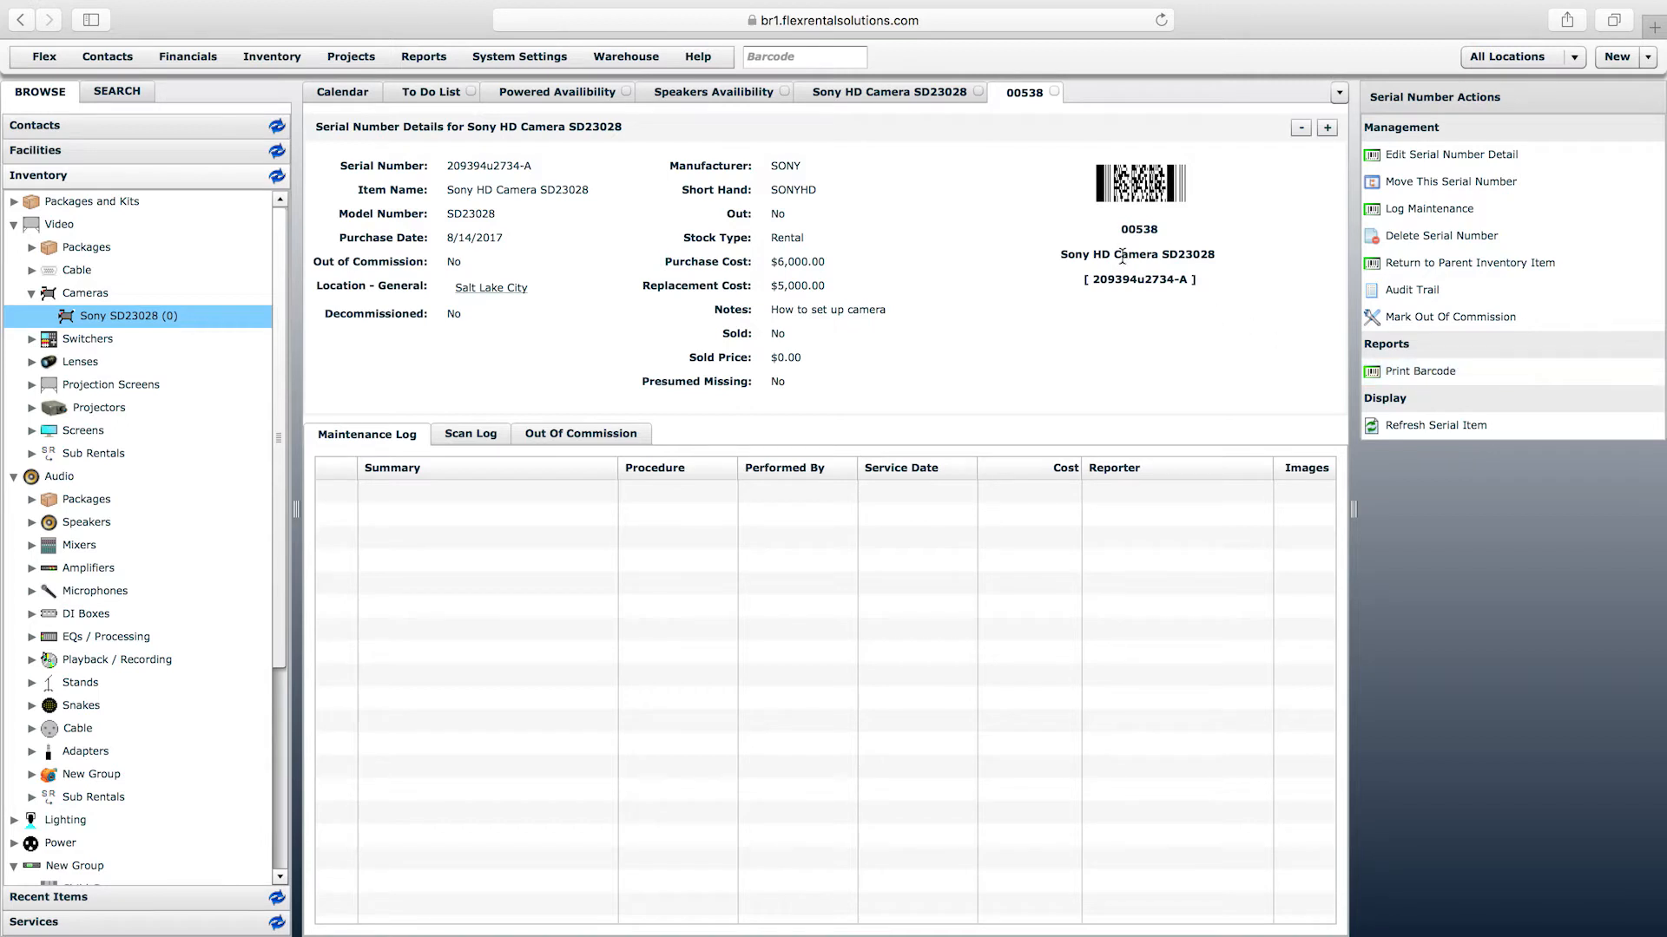
pyautogui.click(1054, 92)
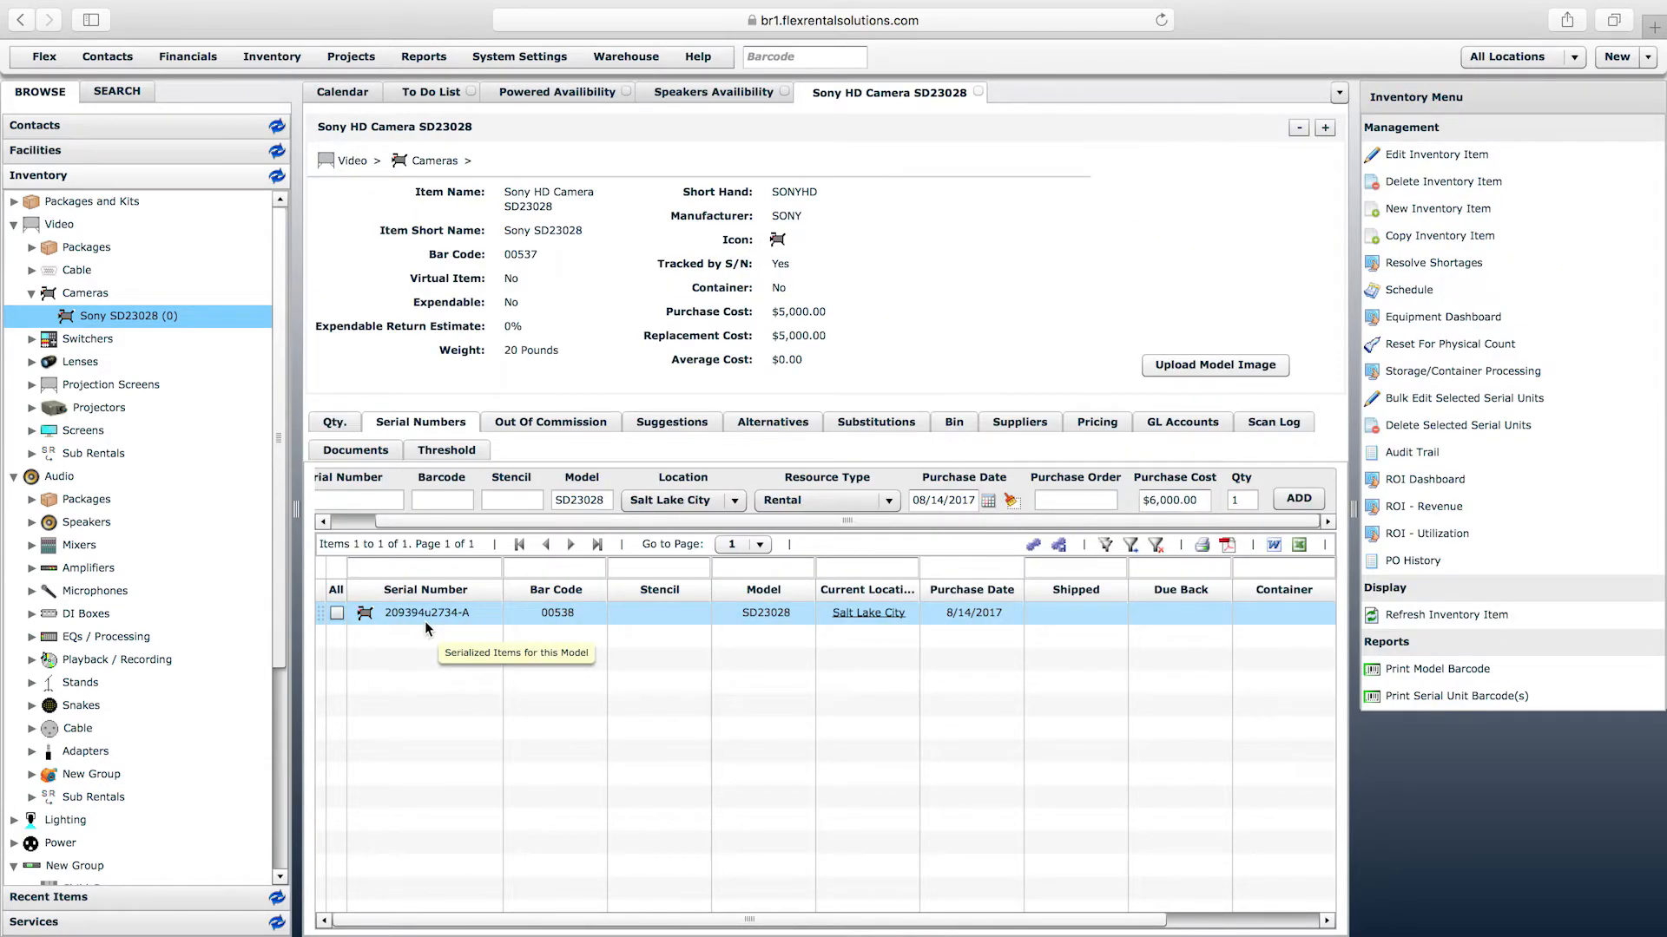
pyautogui.click(334, 422)
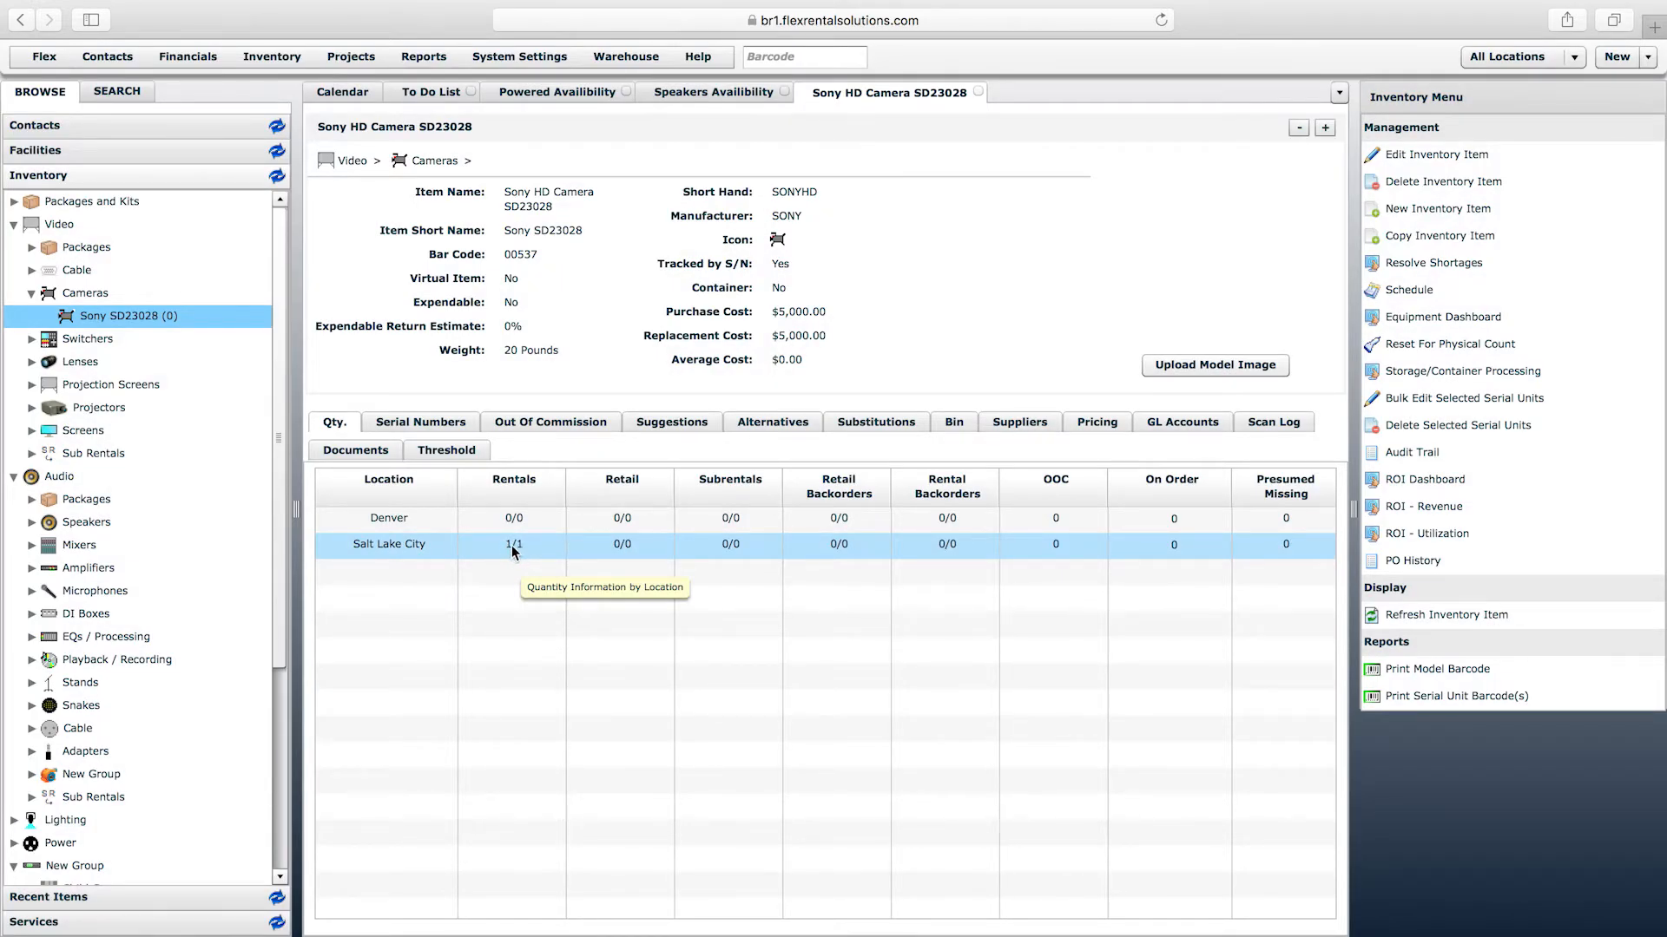
pyautogui.click(509, 549)
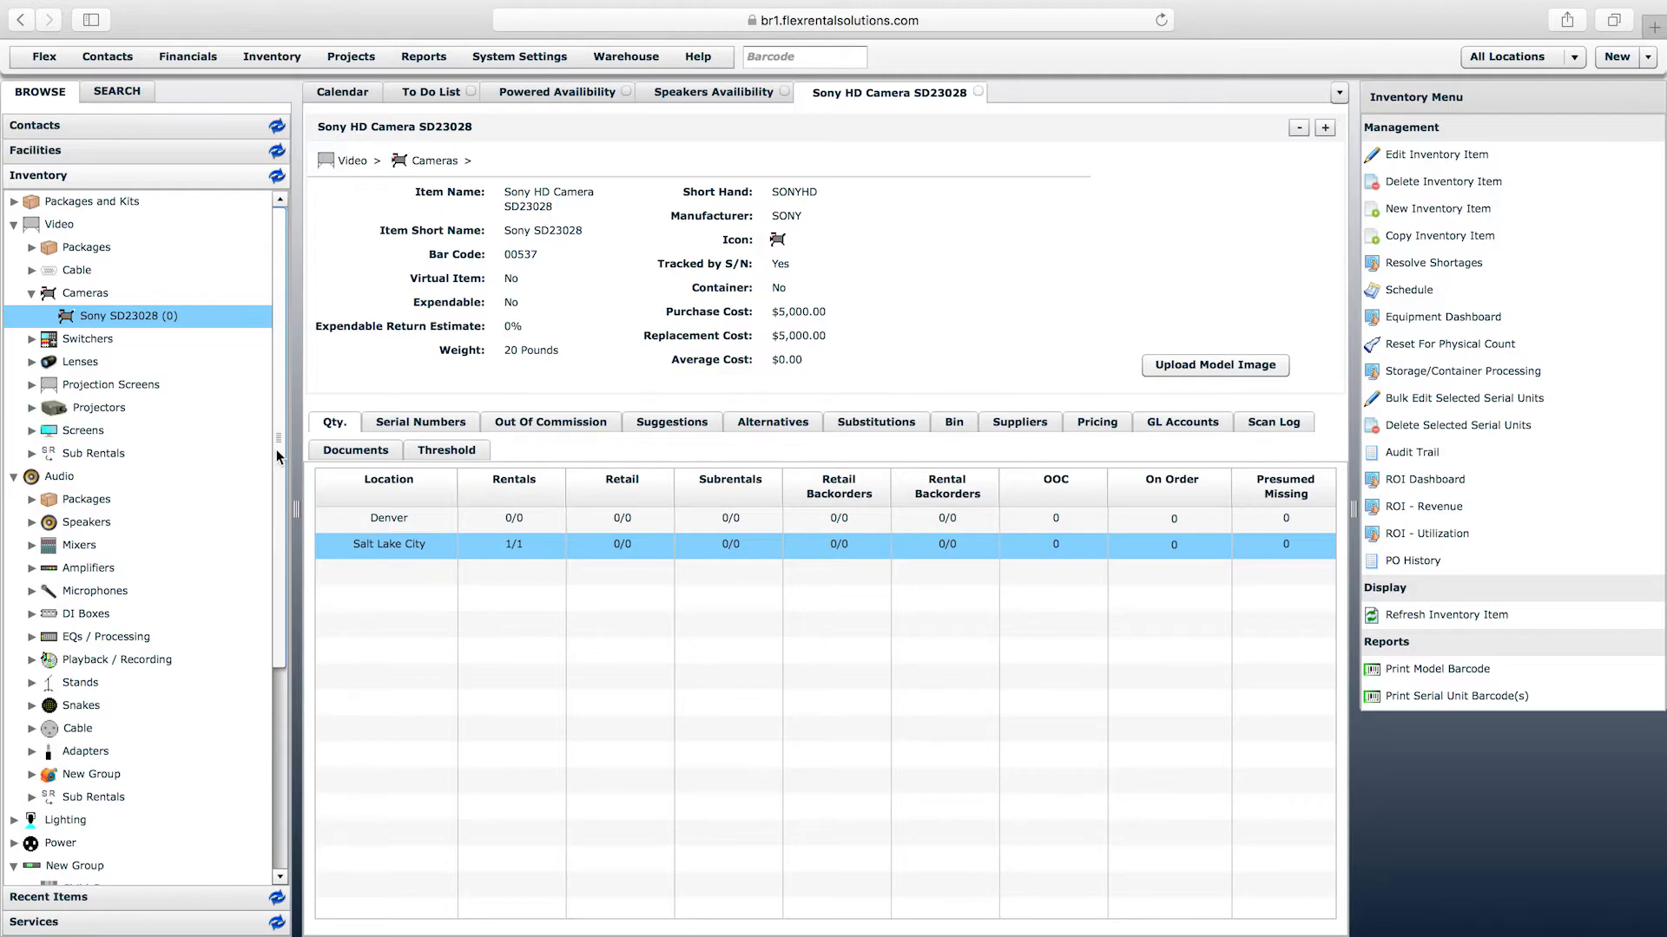
# Step: Open the VGA MM-25' cable under Video cables and check its structure preset in the edit form, leaving without saving
pyautogui.click(31, 270)
pyautogui.click(48, 316)
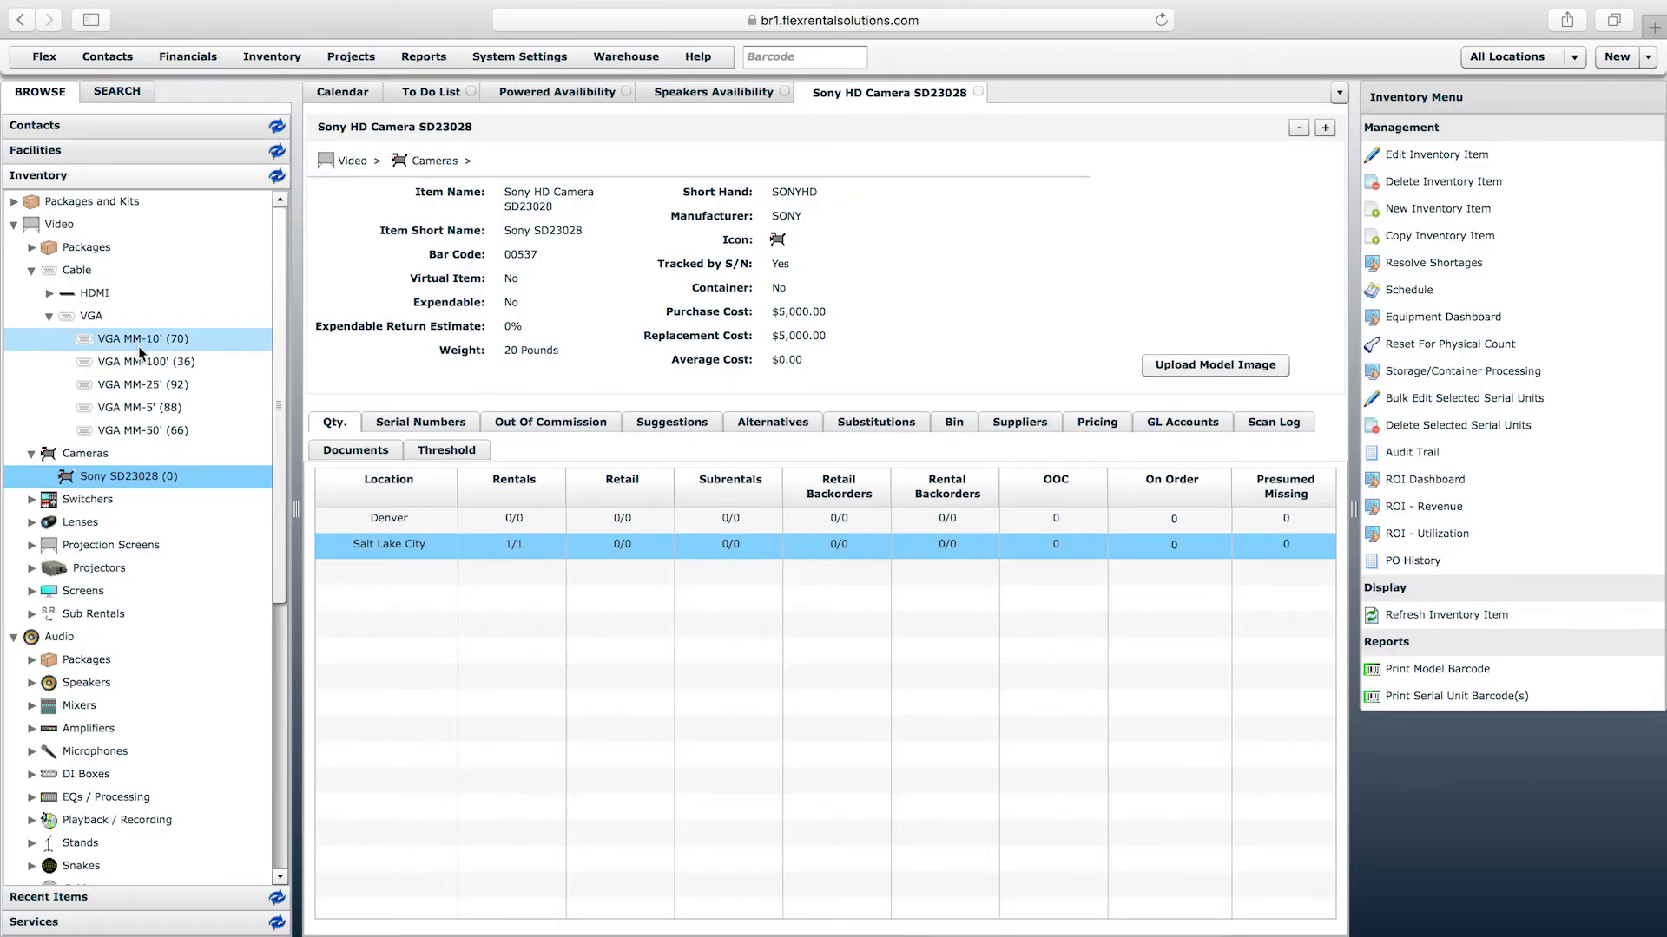
pyautogui.click(141, 384)
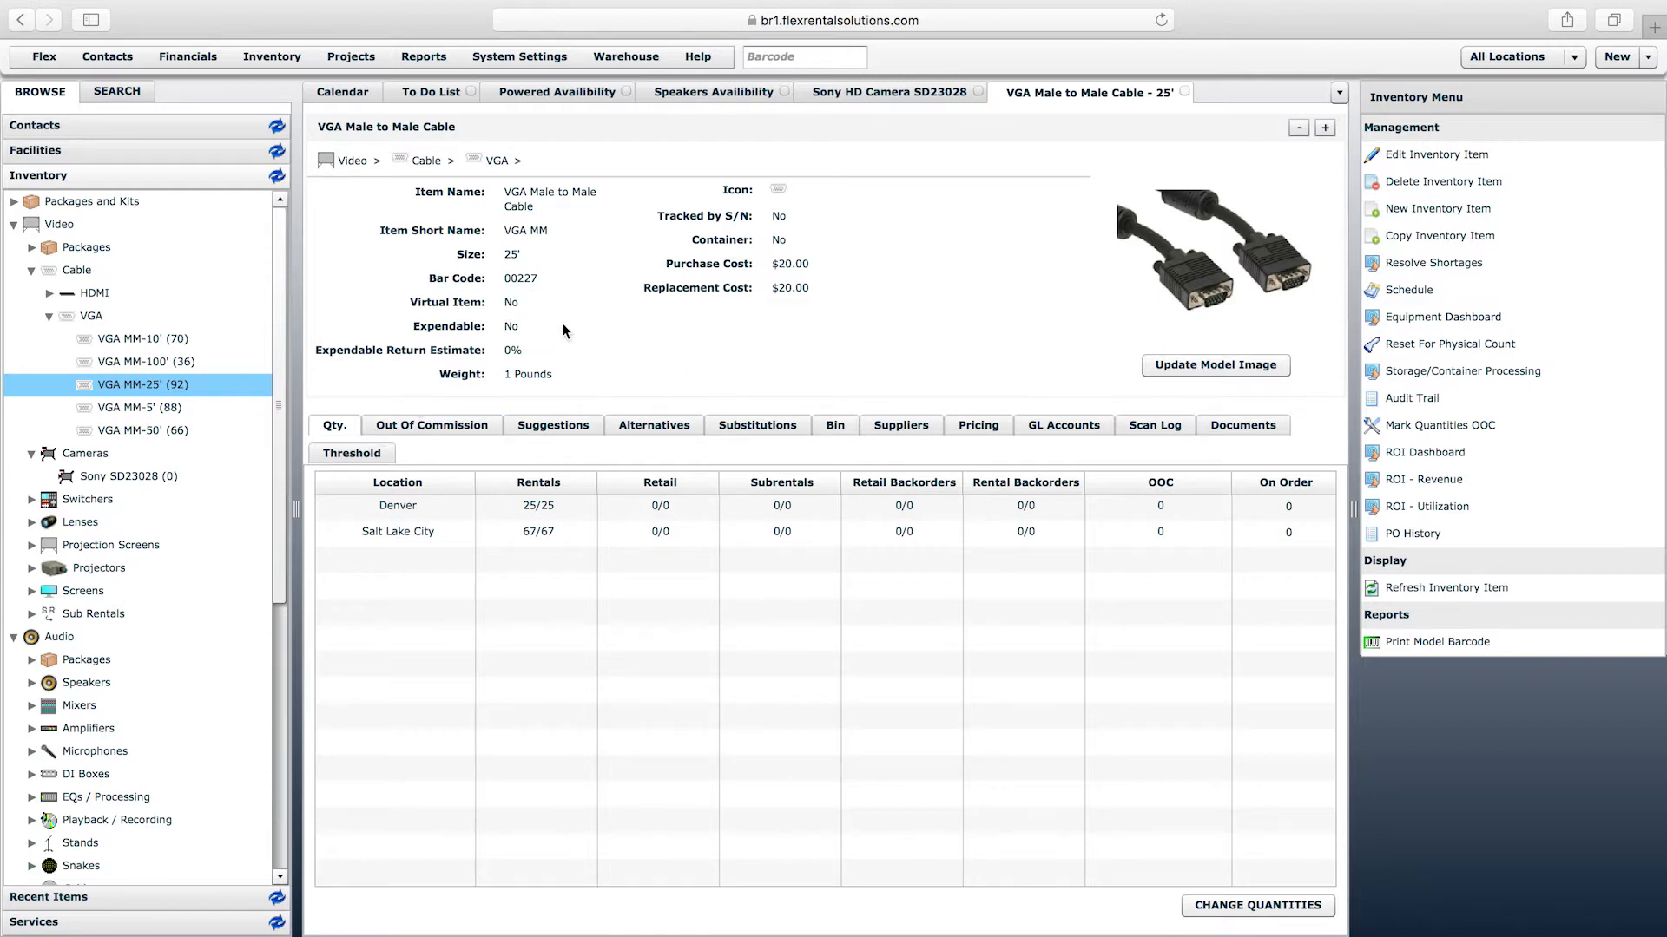
pyautogui.click(1436, 155)
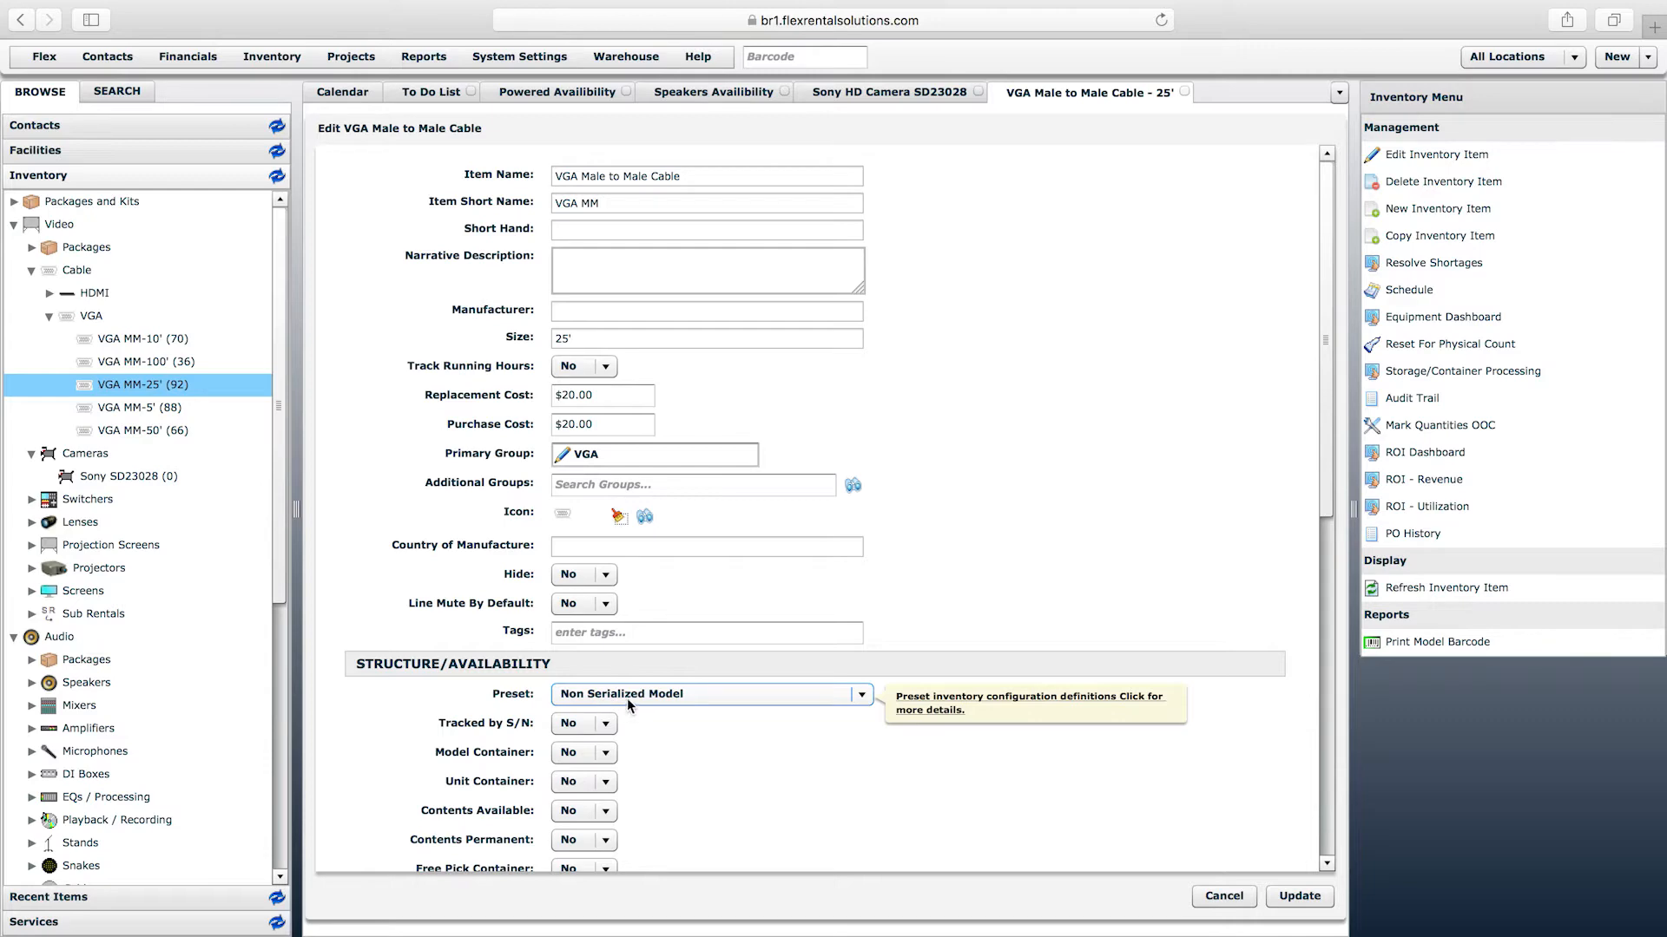
pyautogui.click(1220, 896)
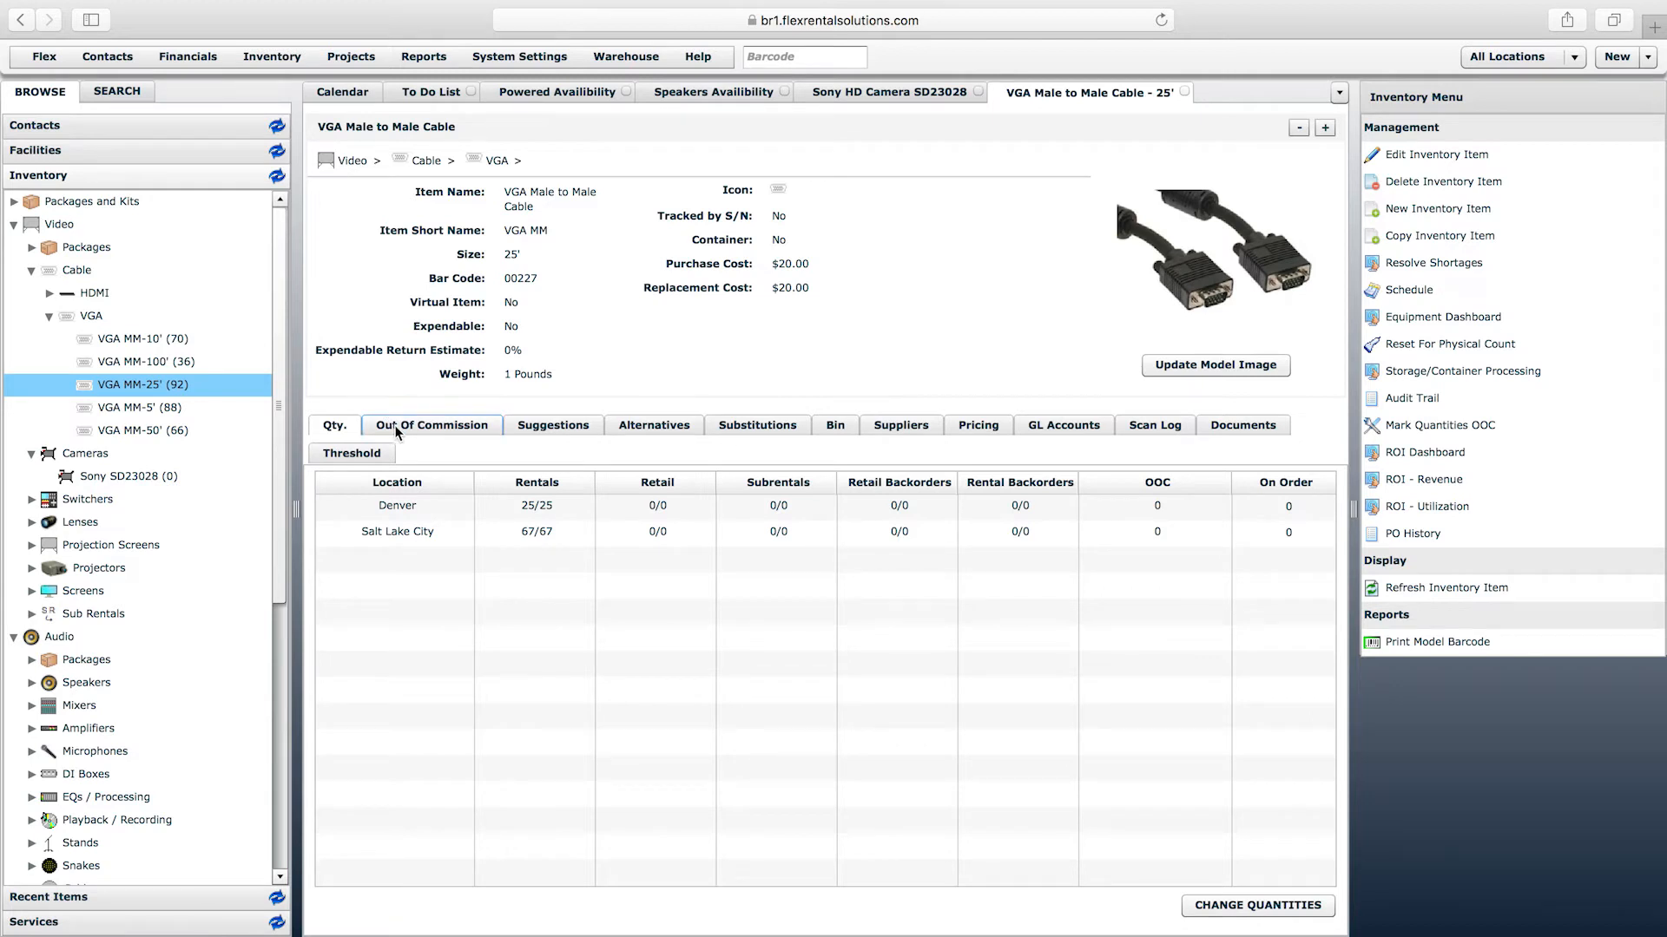
# Step: Examine the editable on-hand and allocated rental quantities of the VGA cable, closing the editor with the same values
pyautogui.click(1259, 906)
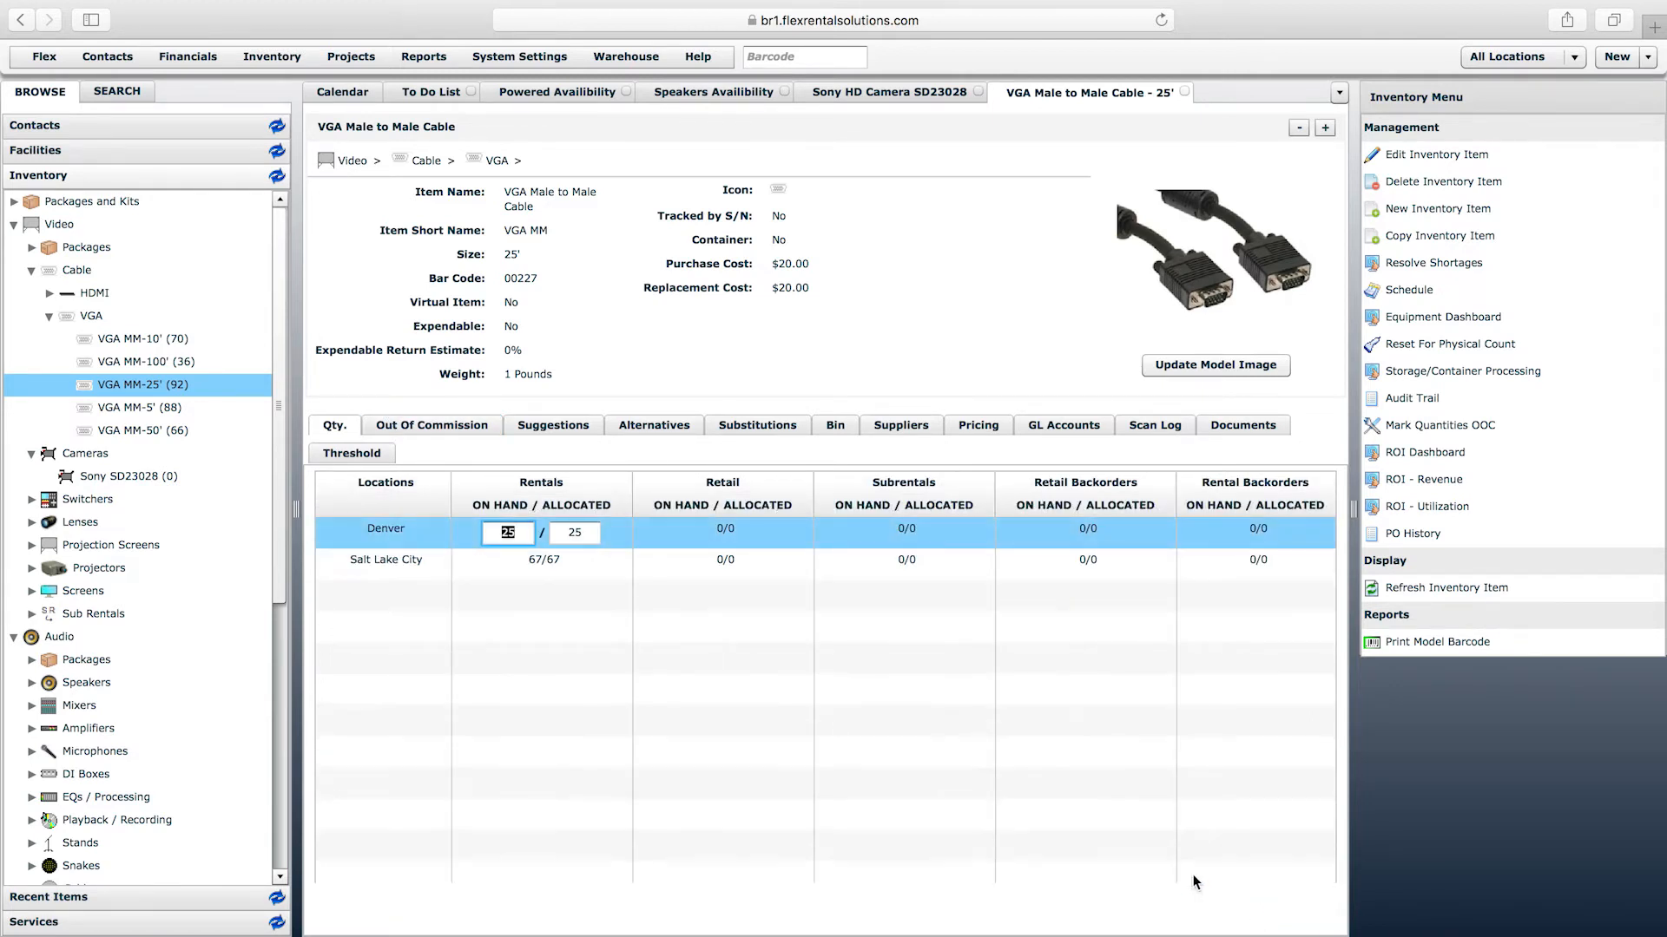
pyautogui.click(546, 573)
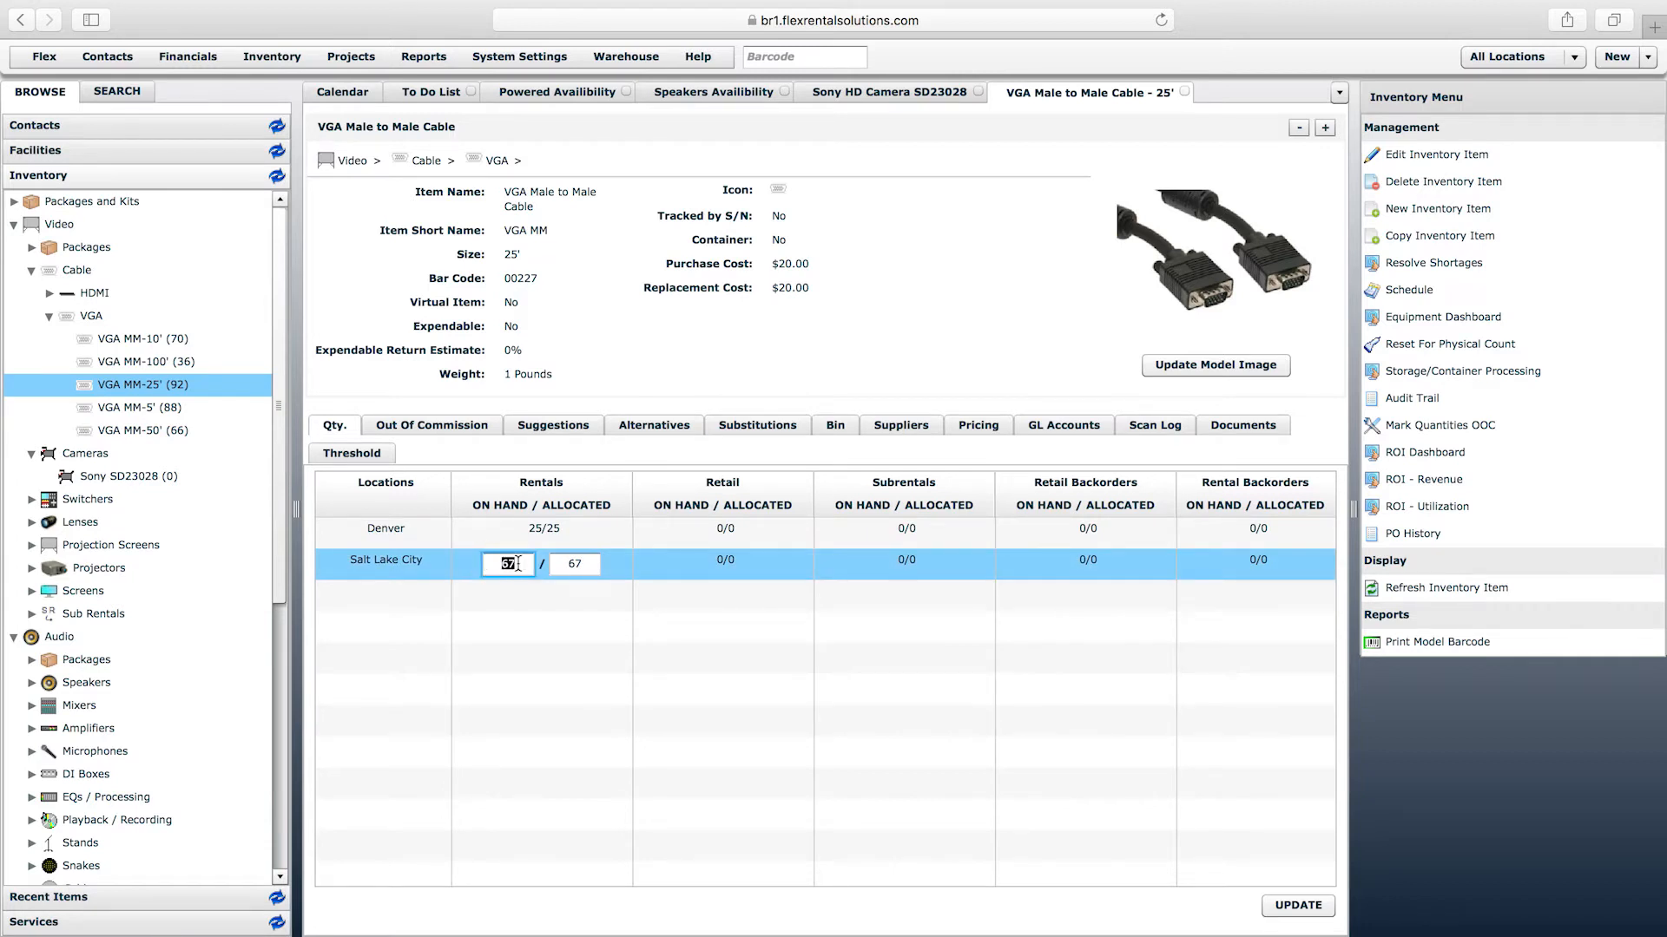
pyautogui.click(585, 564)
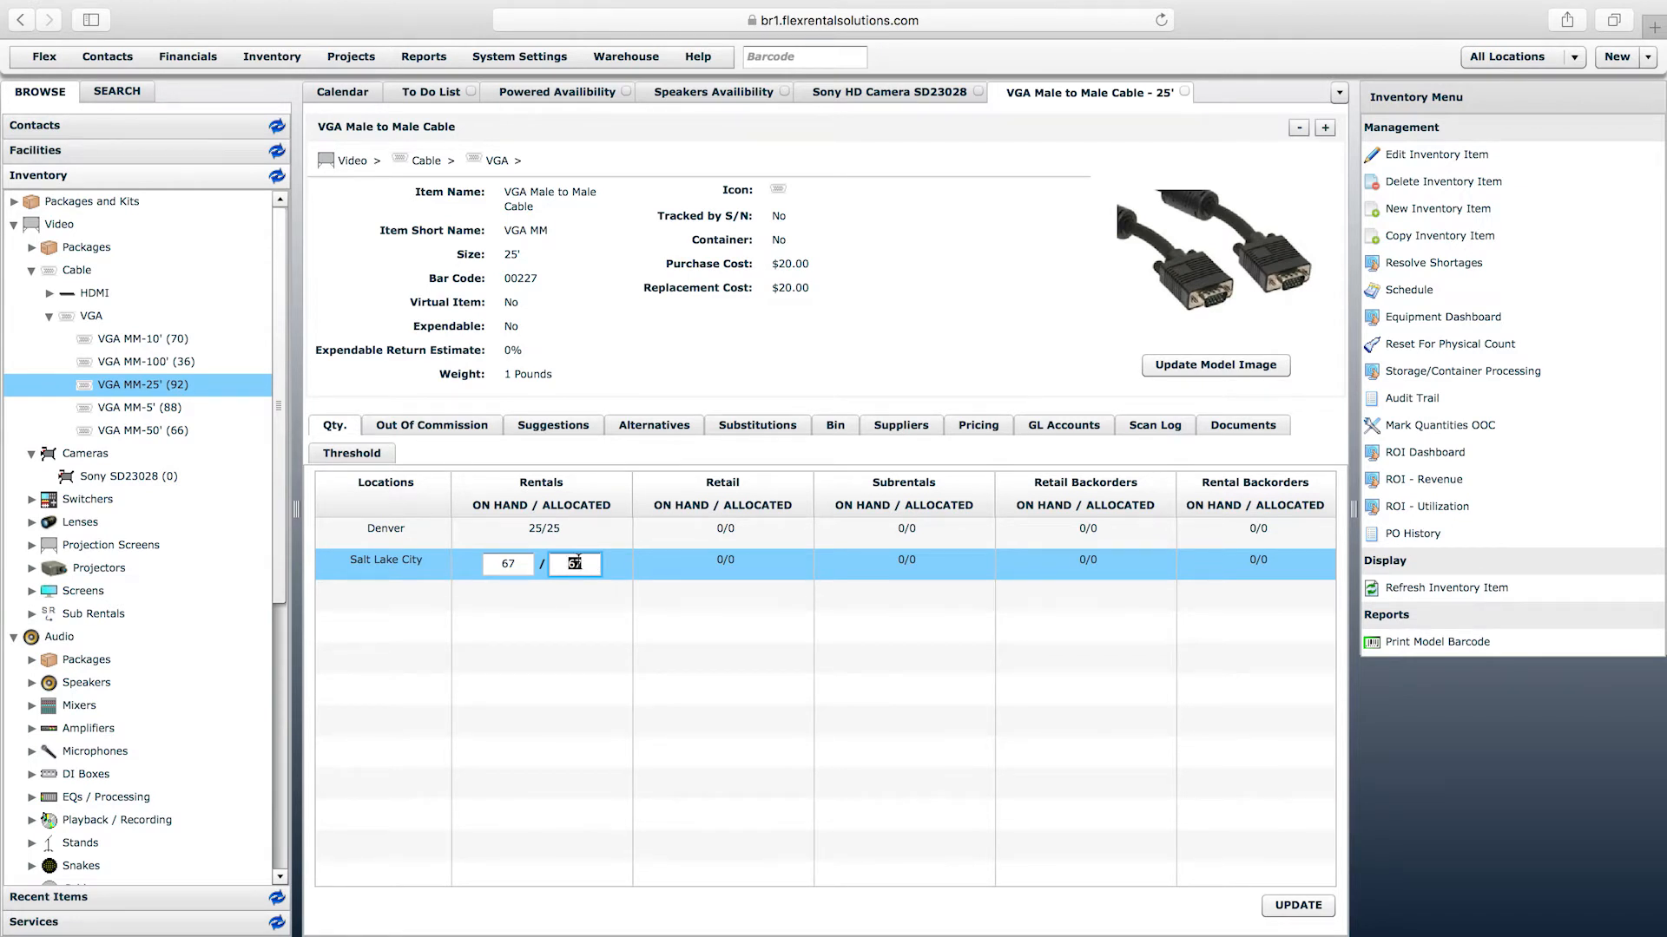
pyautogui.click(1297, 904)
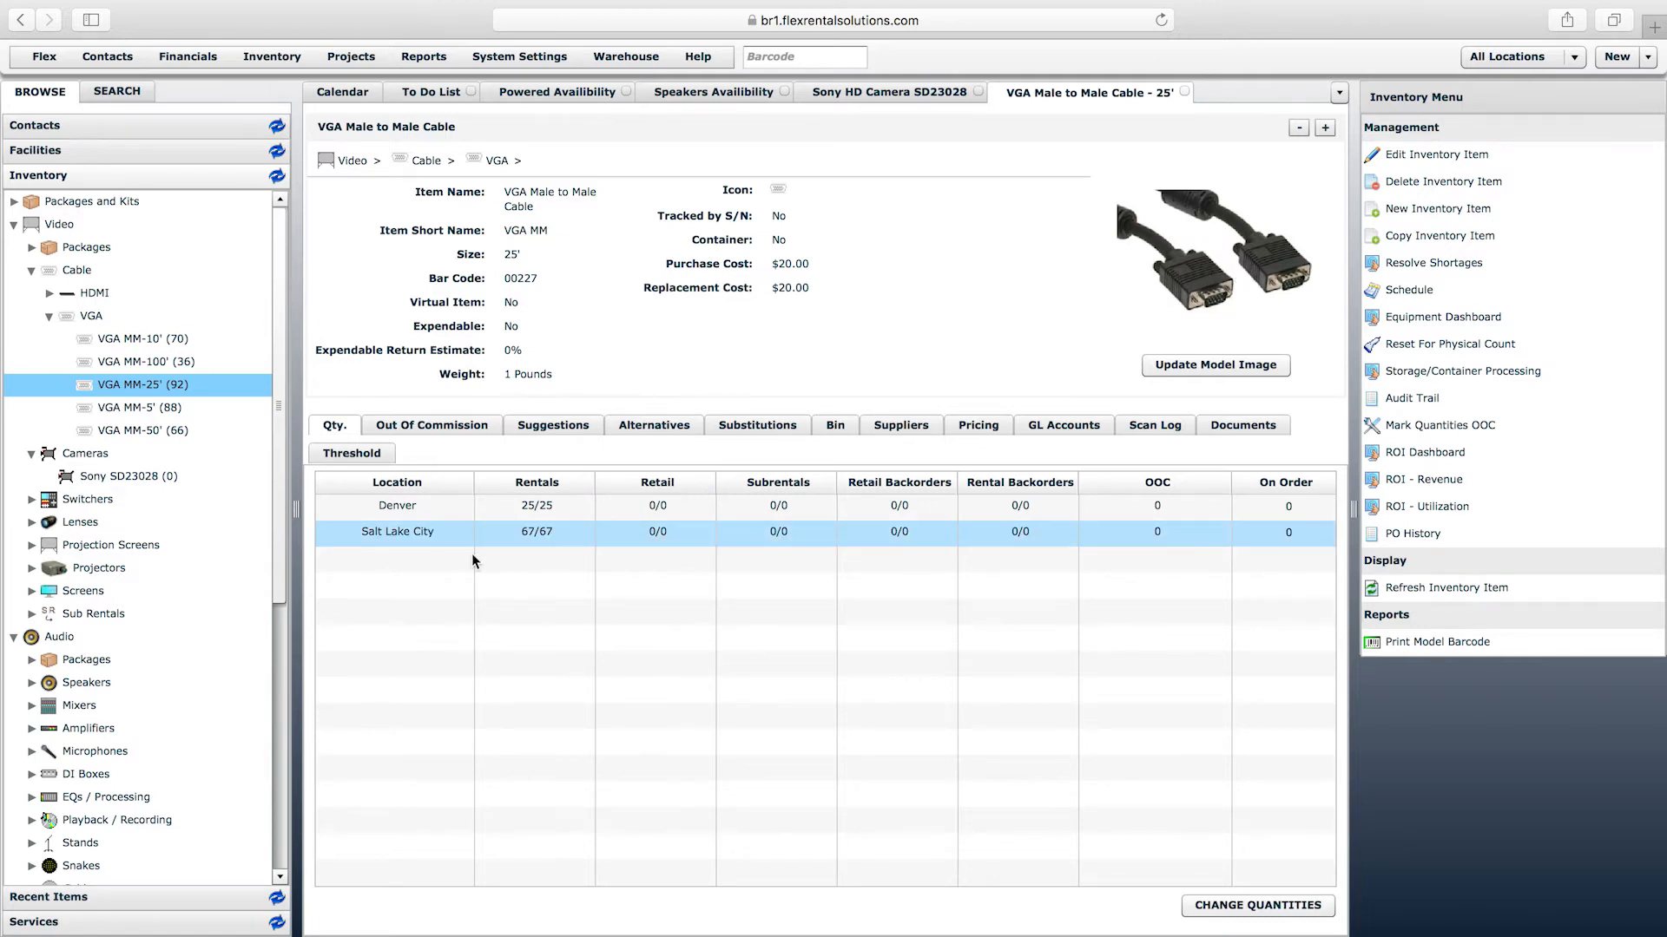
pyautogui.click(525, 538)
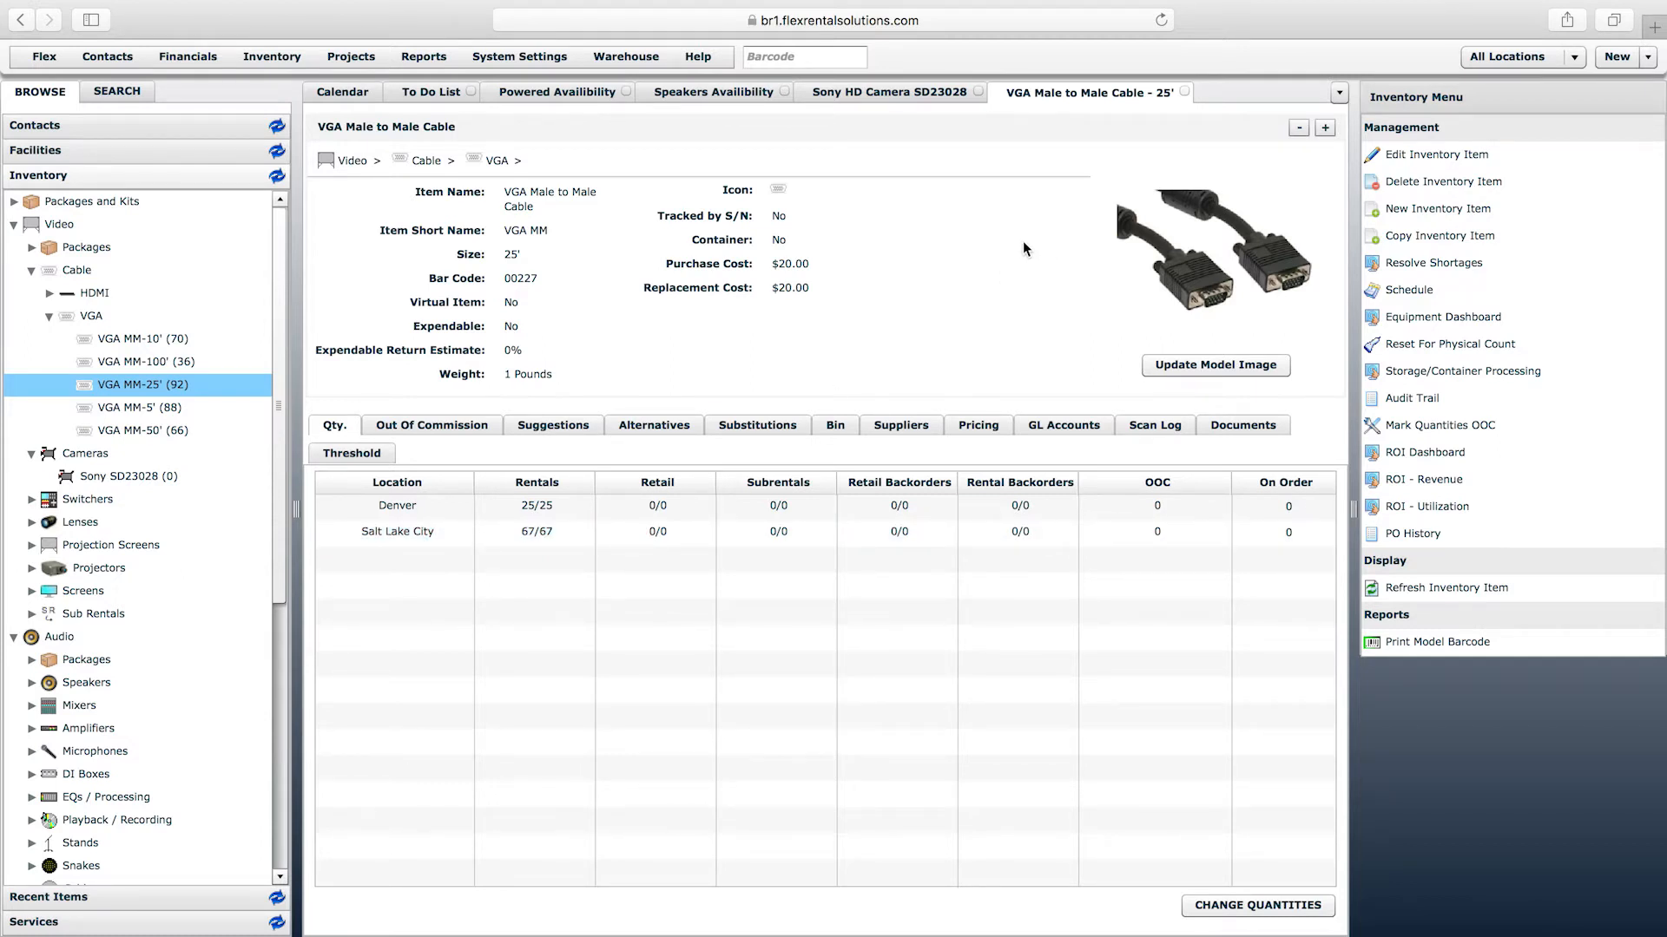
# Step: Return to the Sony HD Camera item and review its quantities by location and its serial number list
pyautogui.click(925, 93)
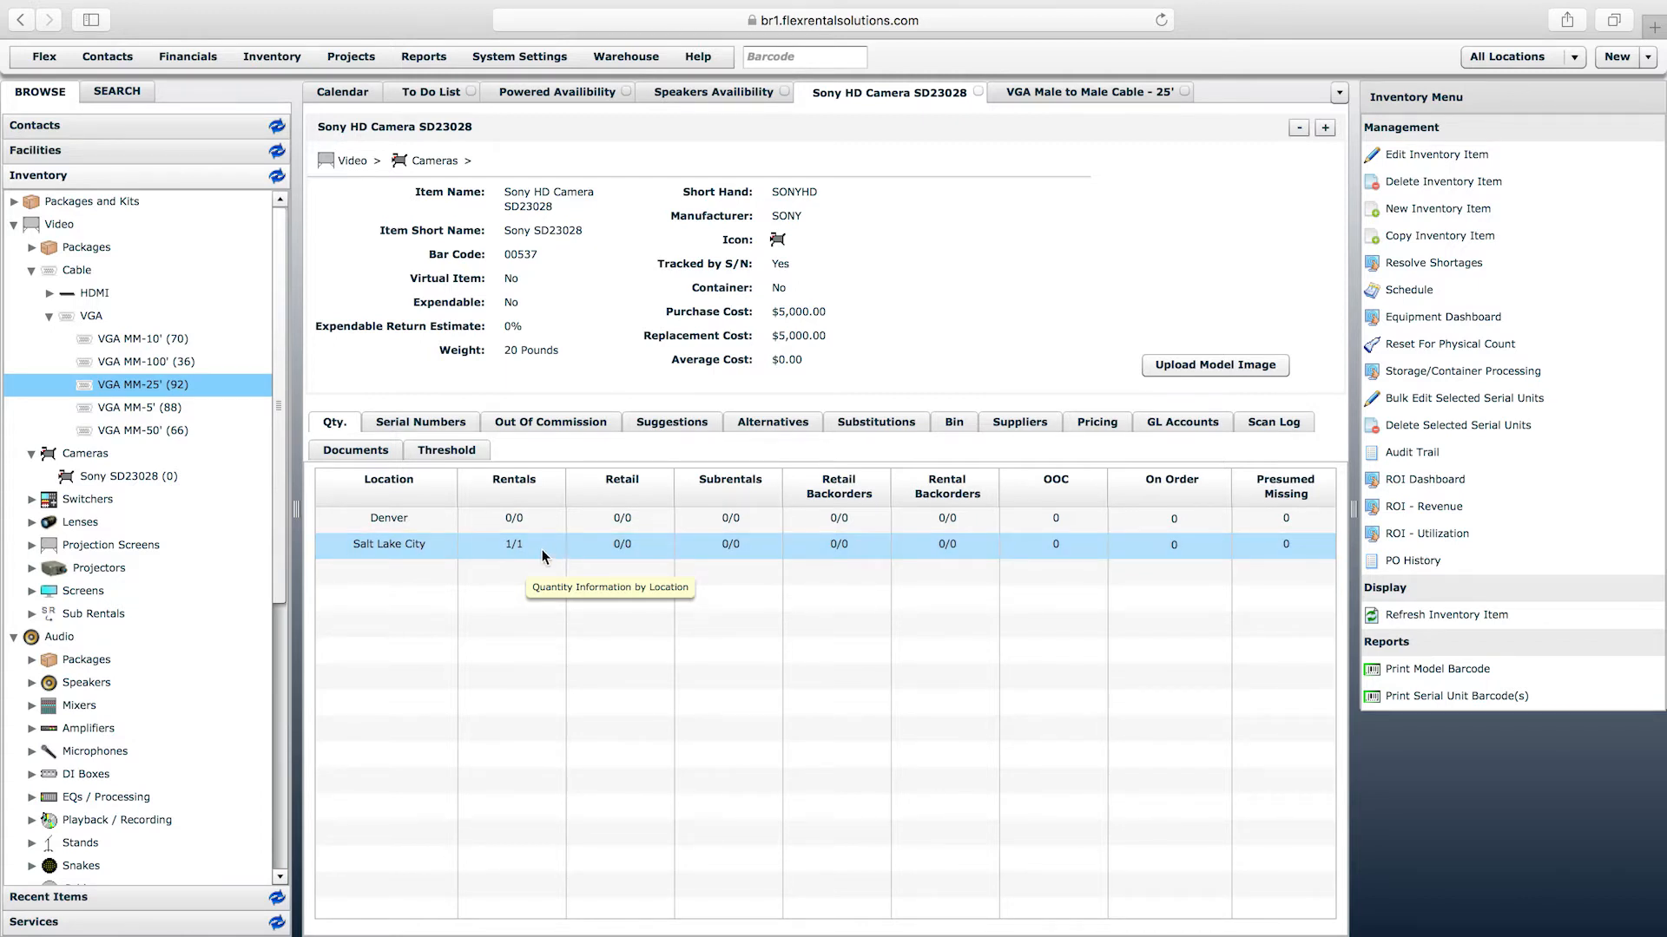
pyautogui.click(440, 420)
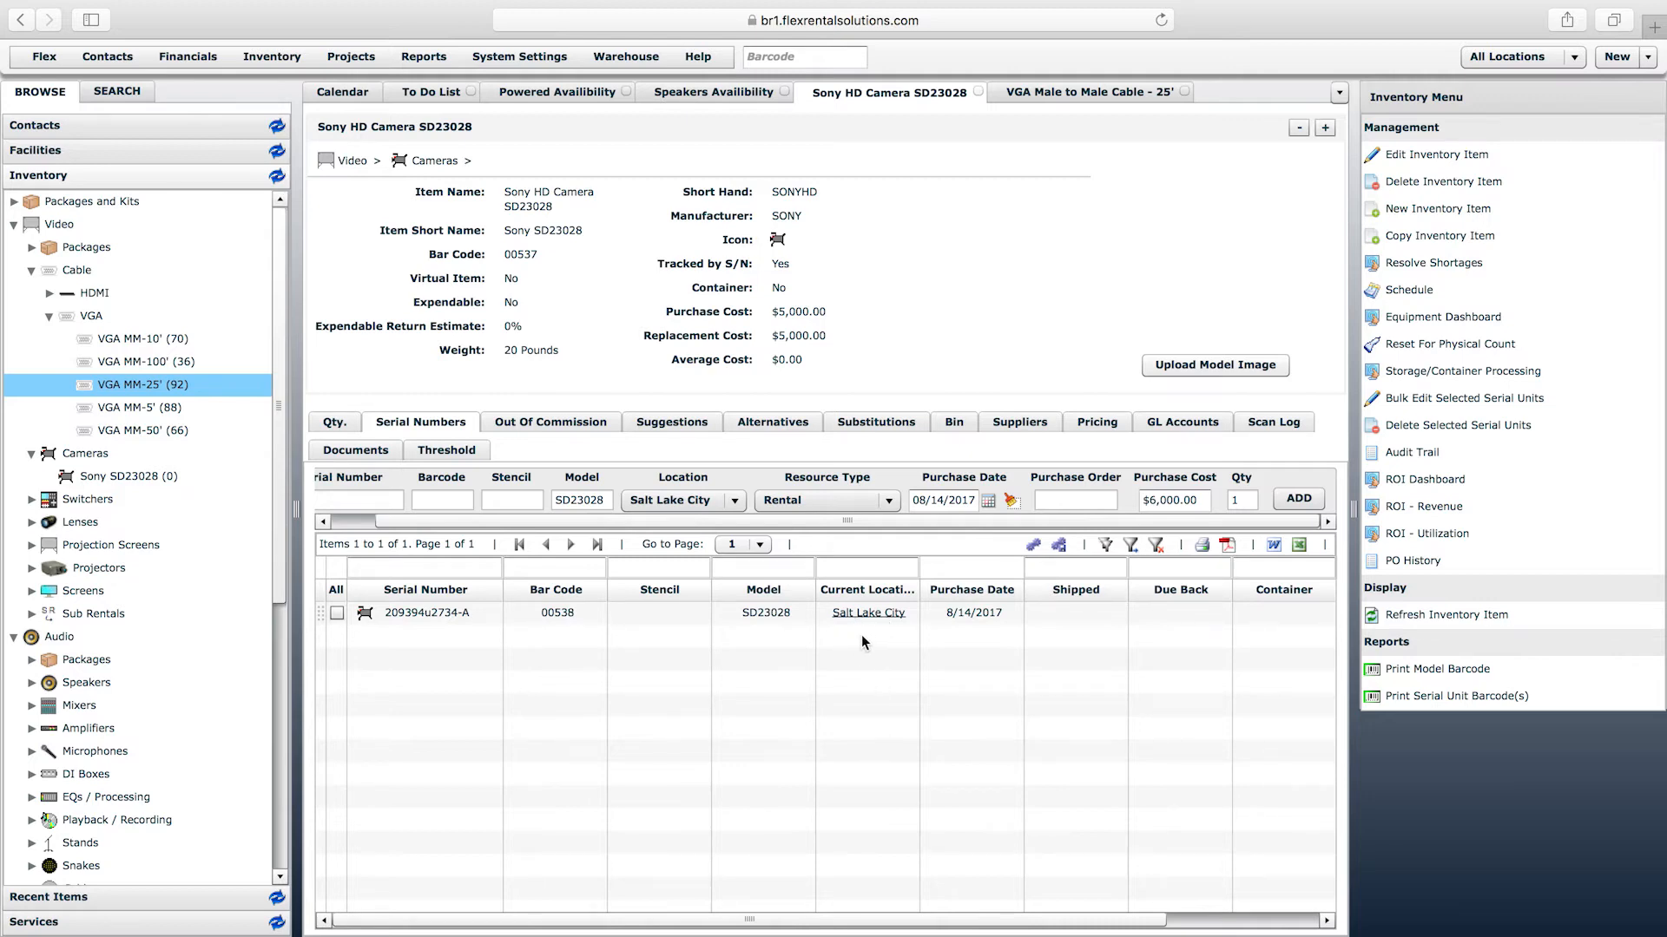
pyautogui.click(334, 421)
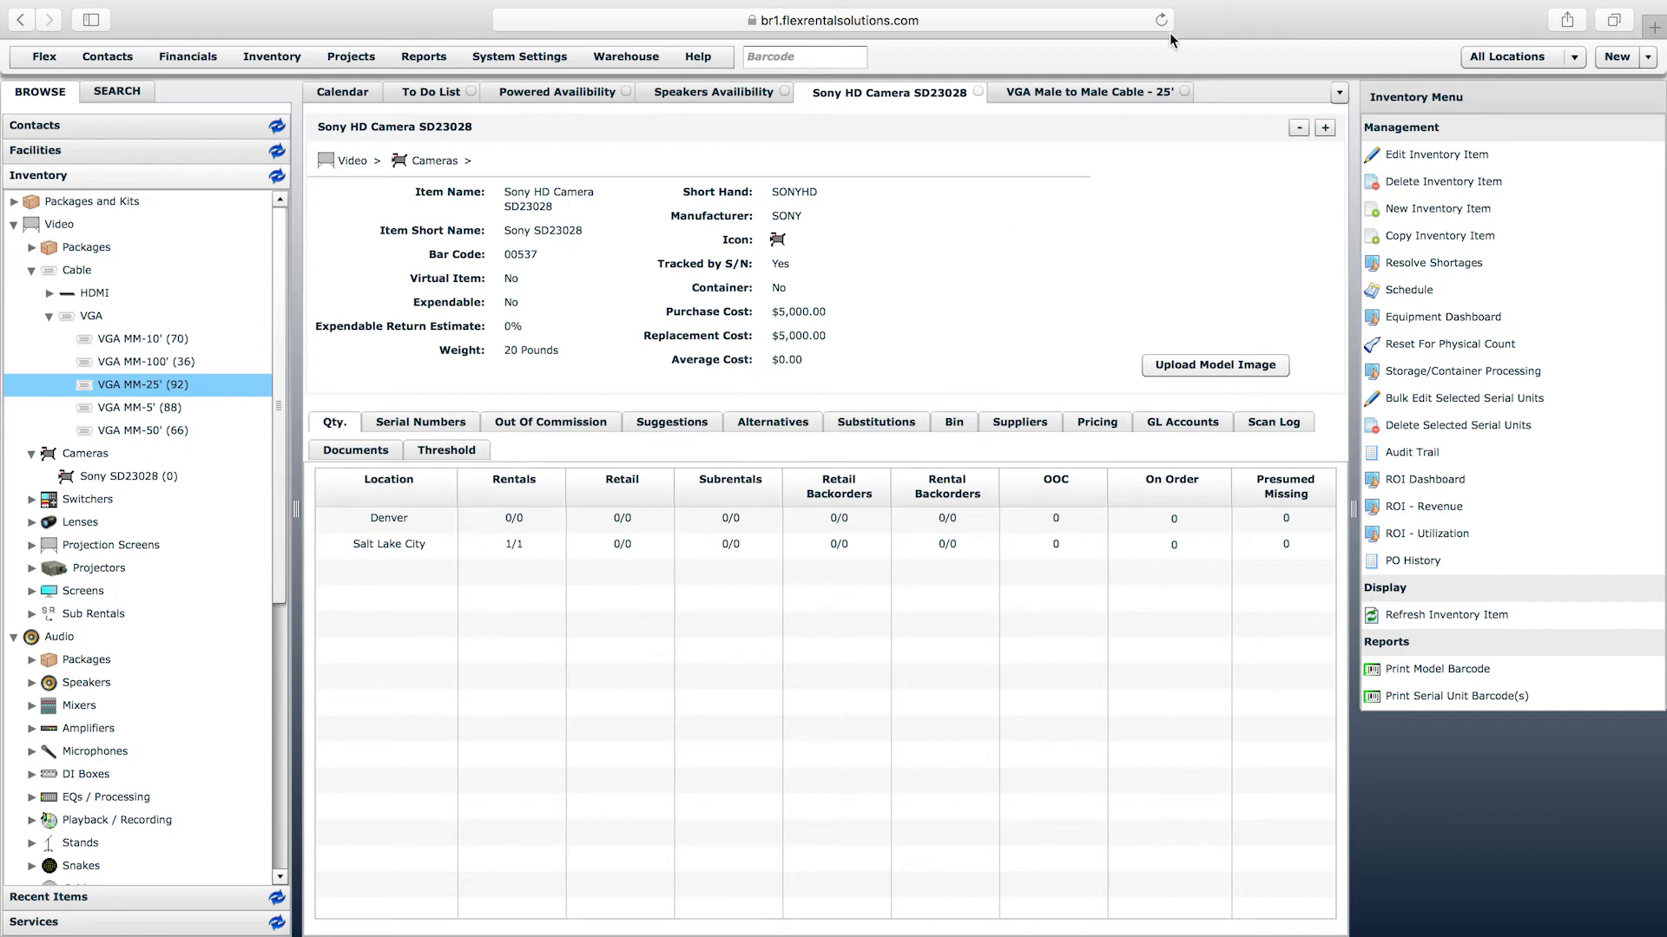
# Step: Compare the VGA cable's model bar code and quantities with the Sony HD Camera's item details
pyautogui.click(1101, 94)
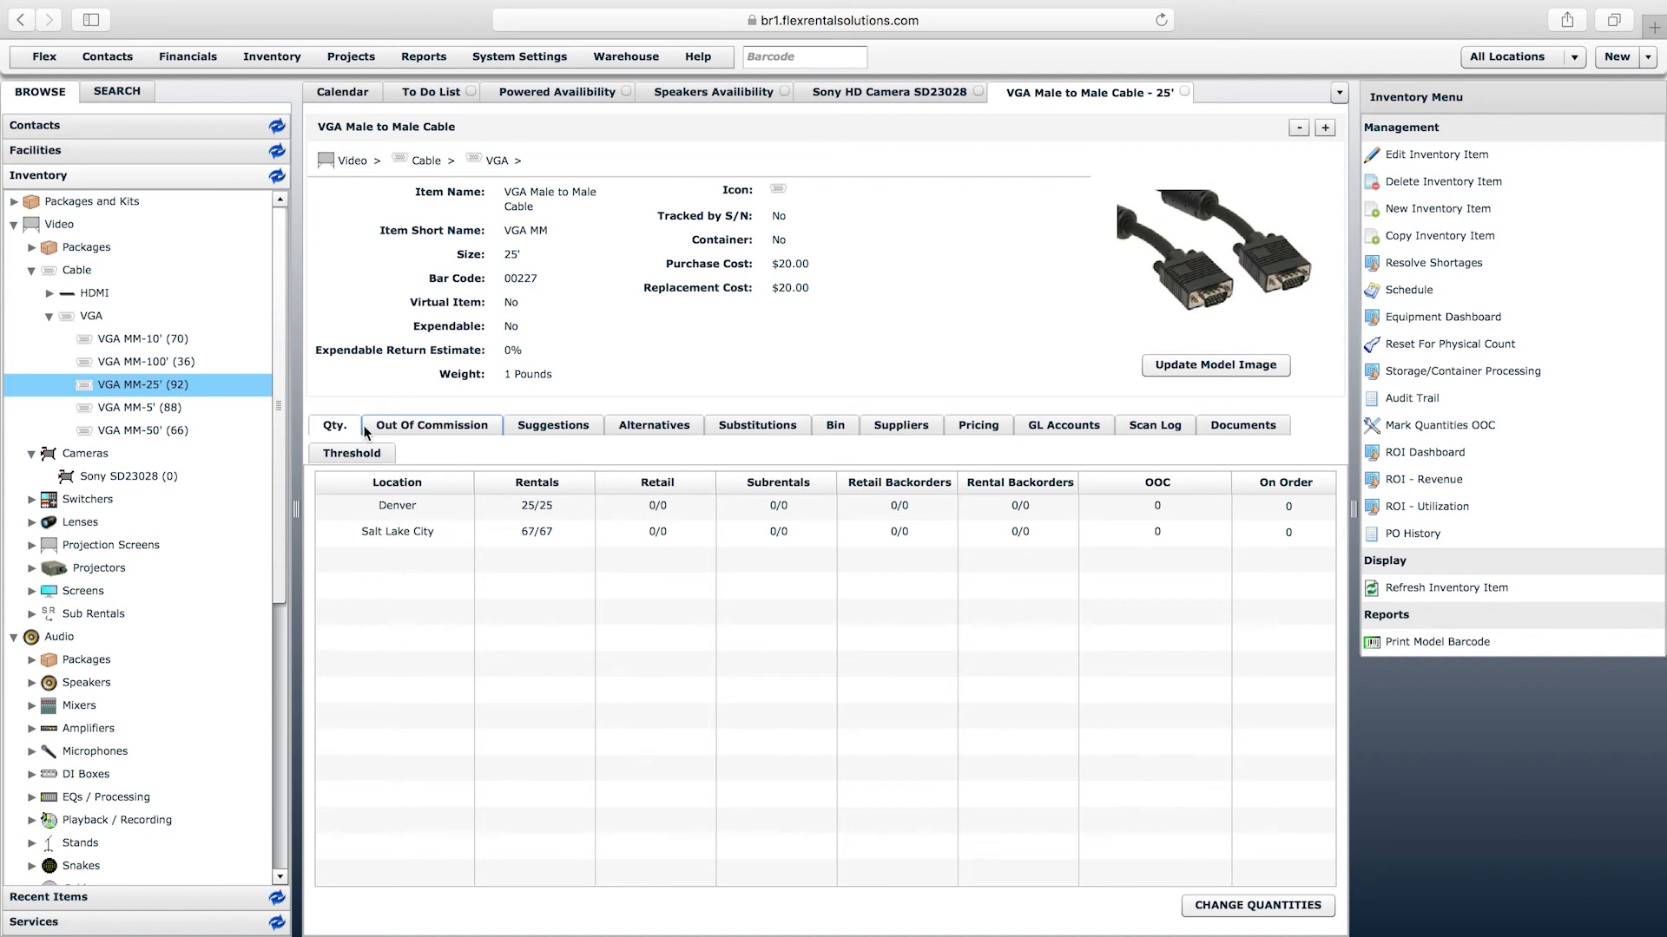
pyautogui.moveTo(504, 278); pyautogui.dragTo(550, 276)
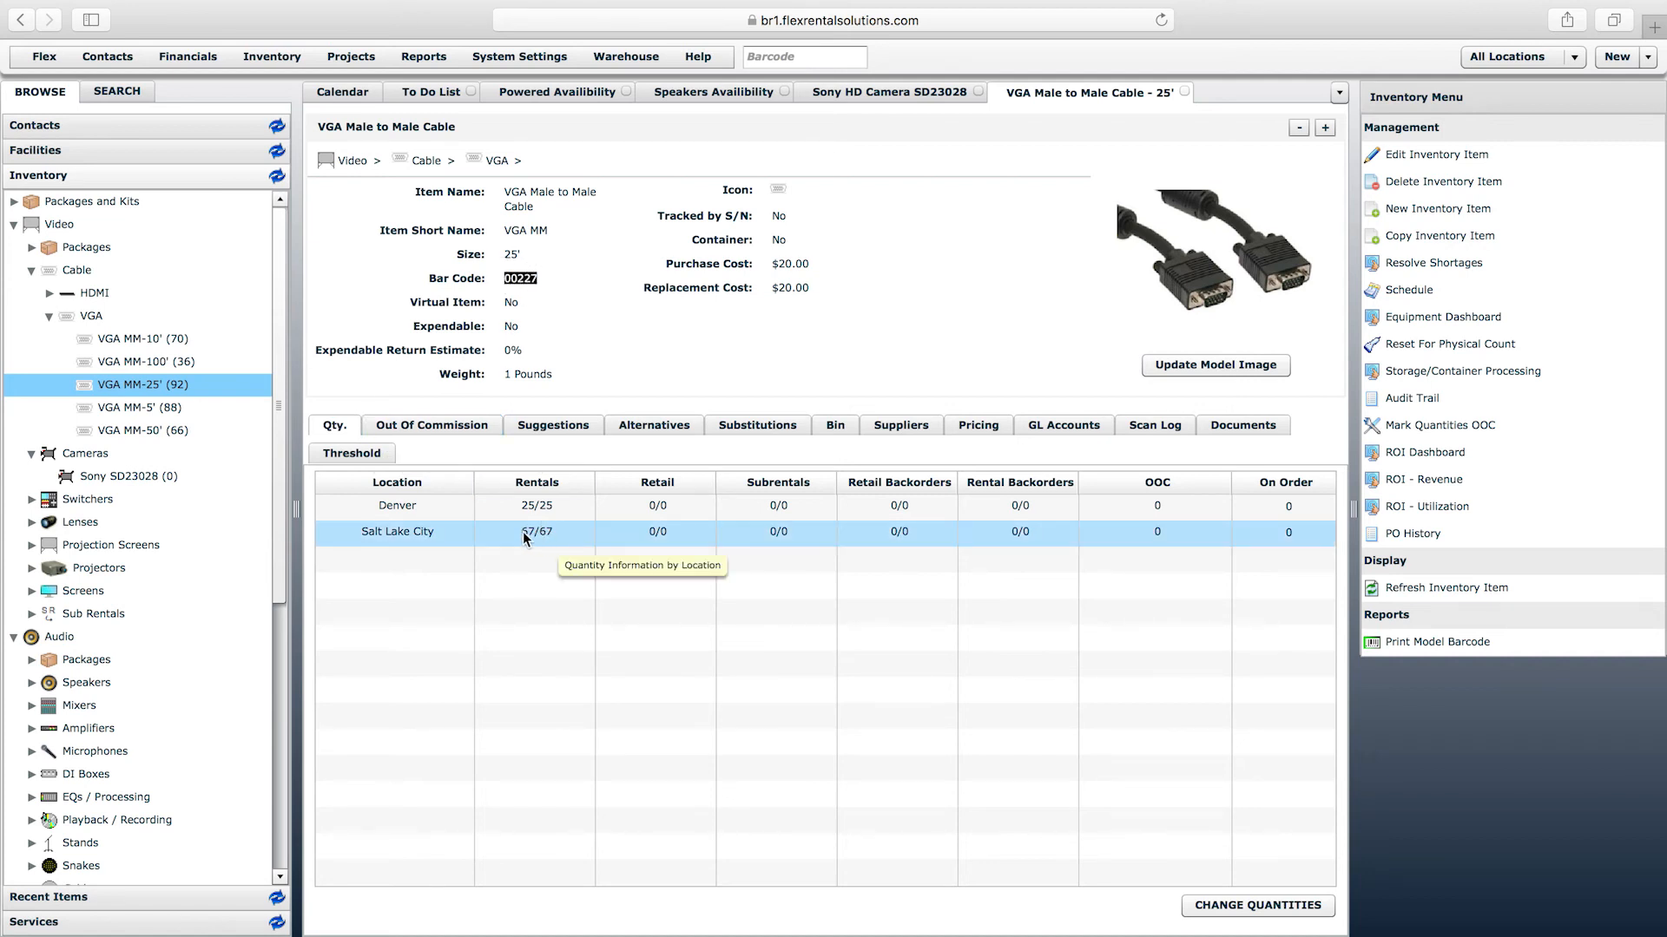
pyautogui.click(907, 96)
pyautogui.moveTo(561, 211); pyautogui.dragTo(502, 188)
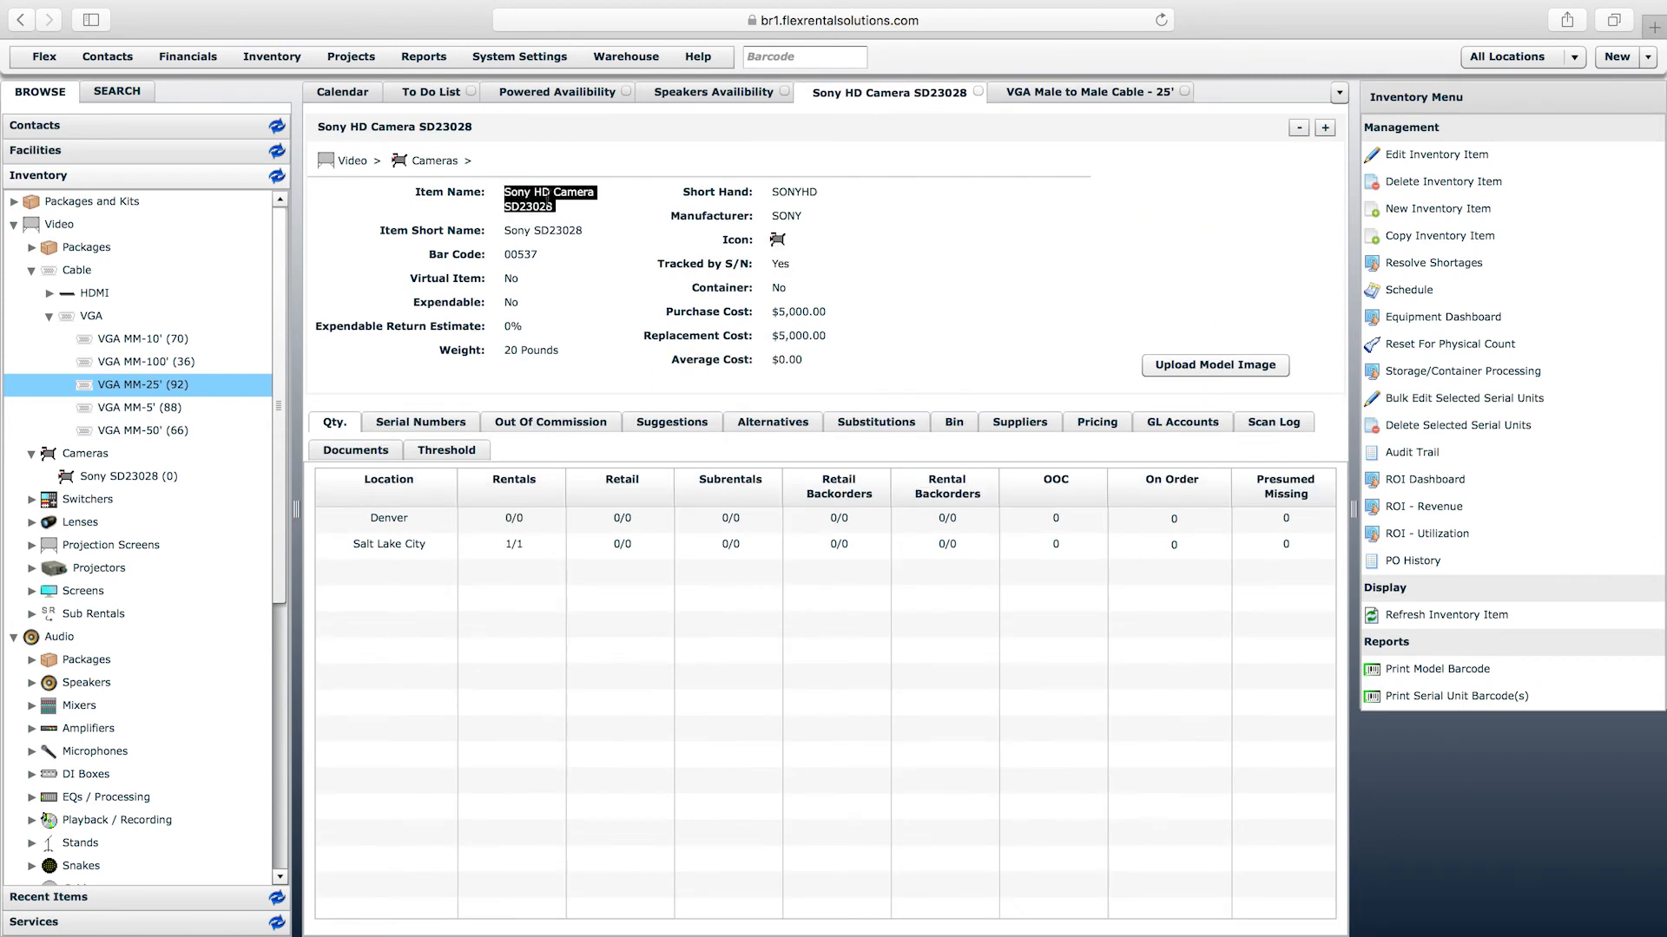
pyautogui.click(578, 205)
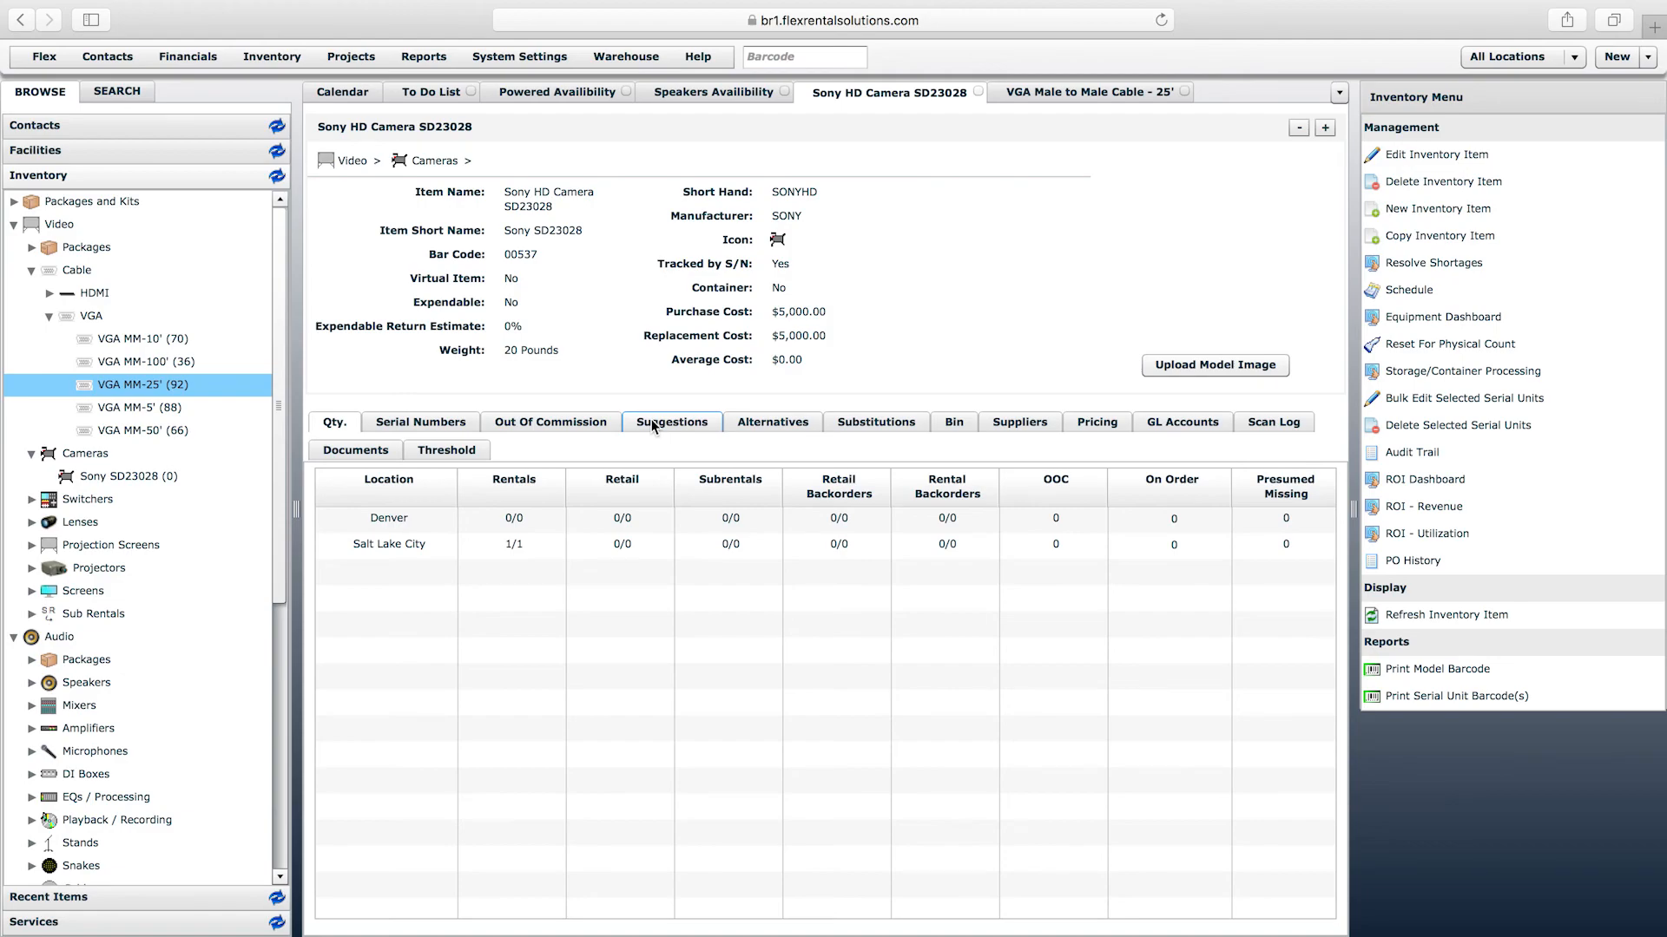
# Step: View the camera's suggestions, supplier preferences and US Dollar pricing models
pyautogui.click(679, 425)
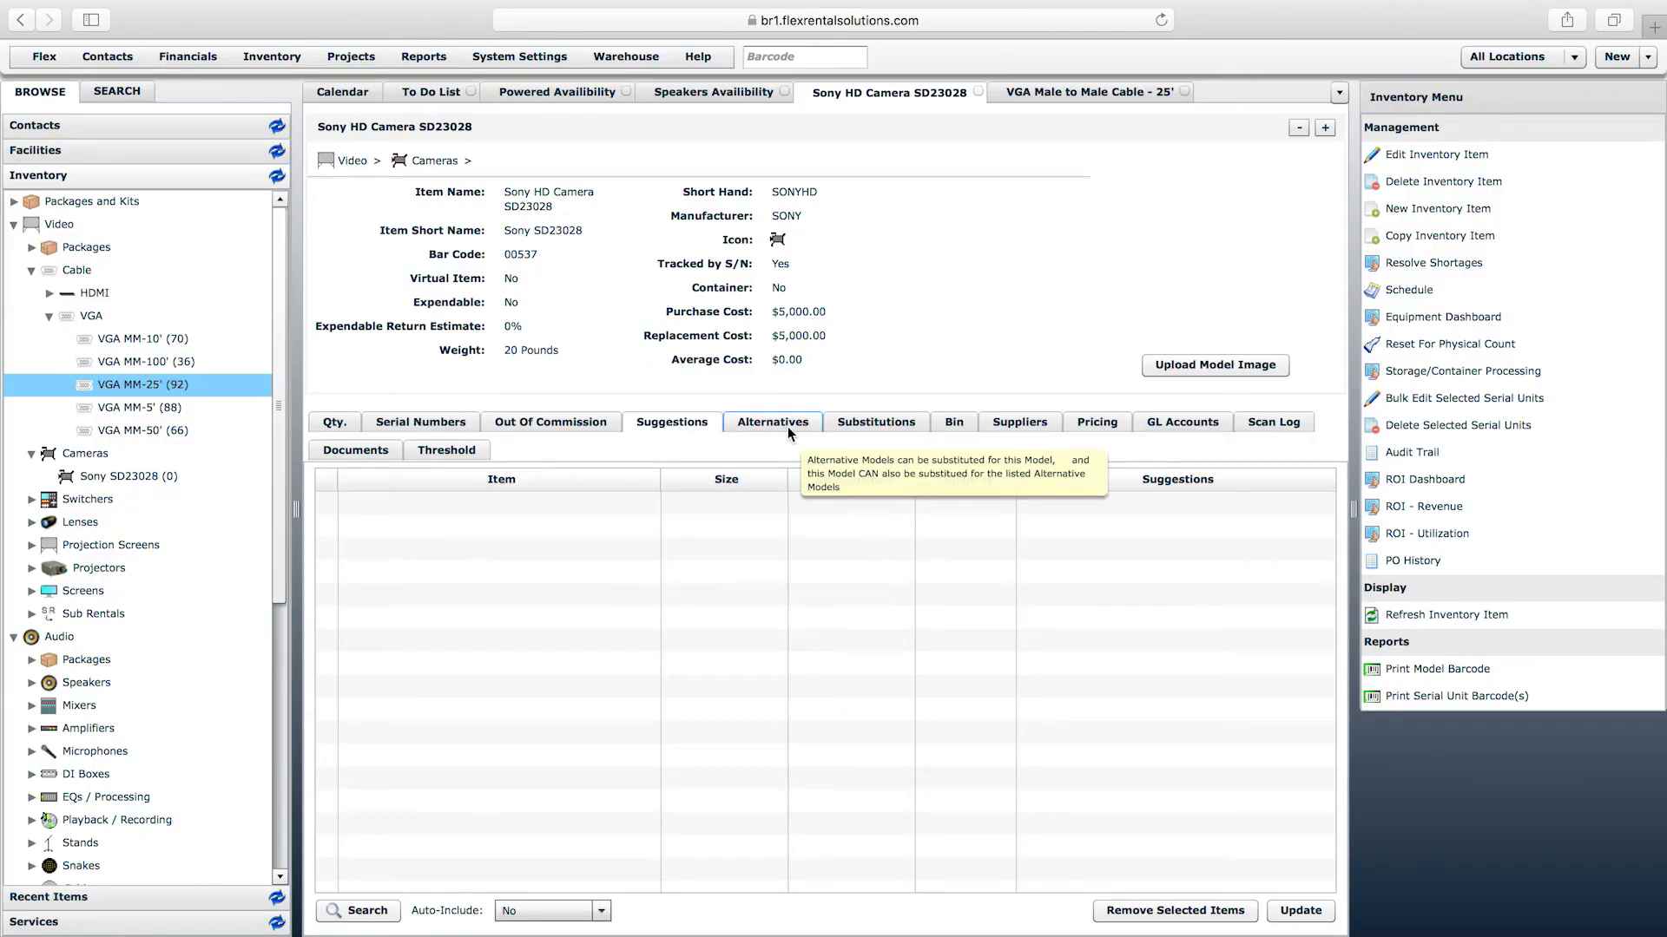
pyautogui.click(1008, 425)
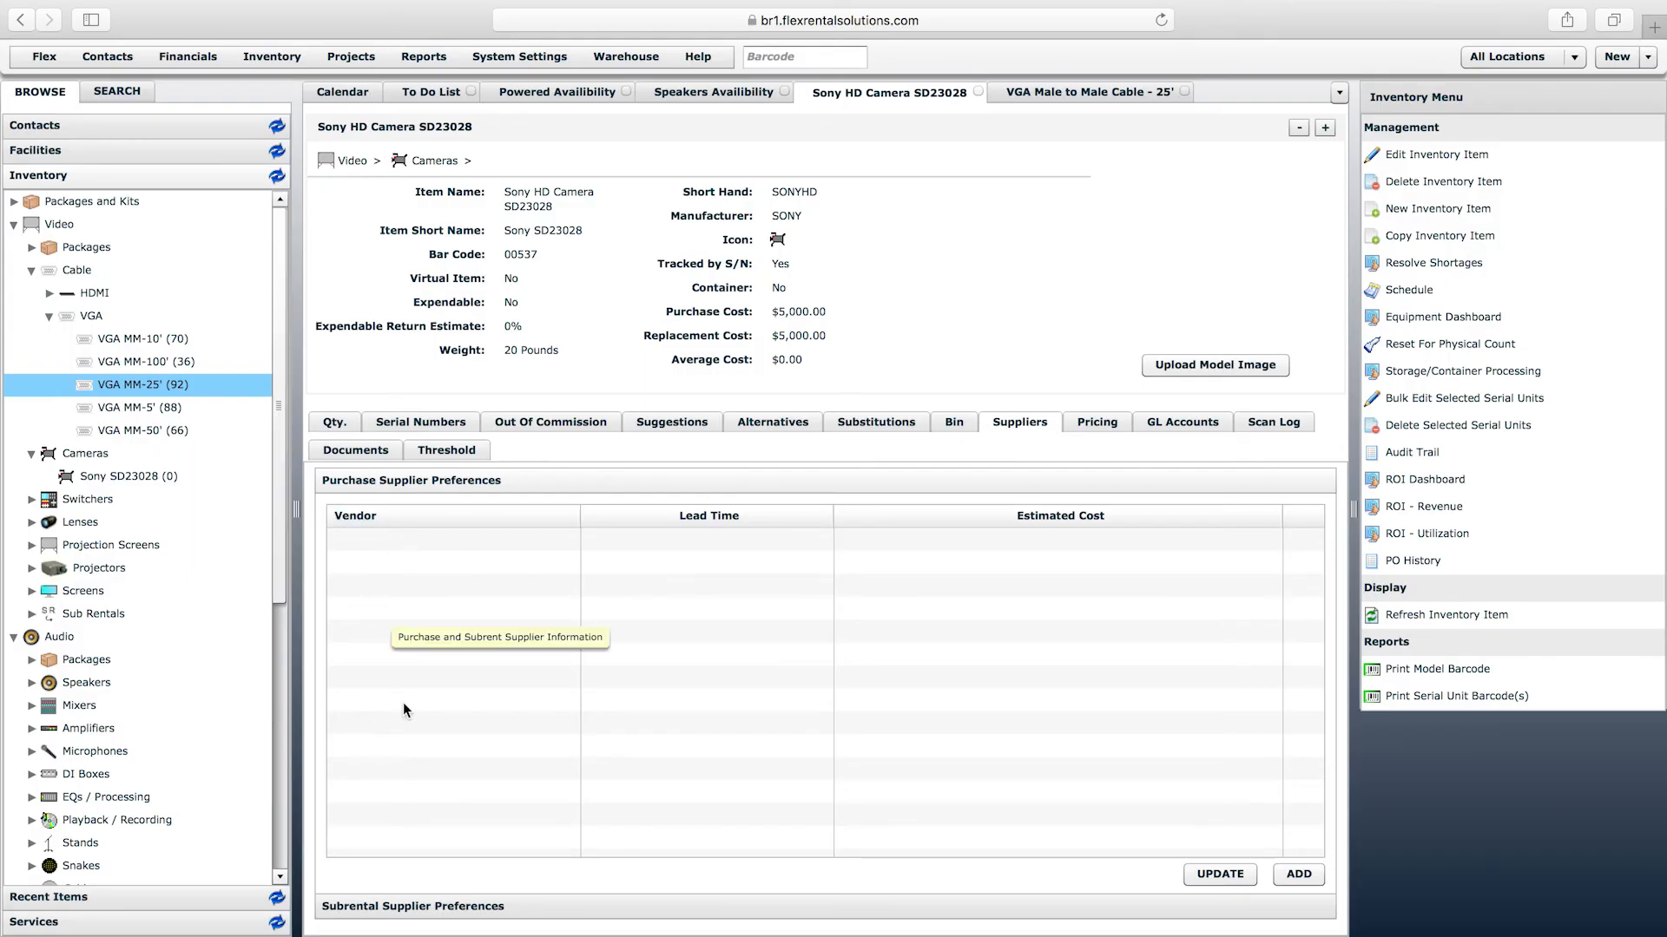
pyautogui.click(1093, 419)
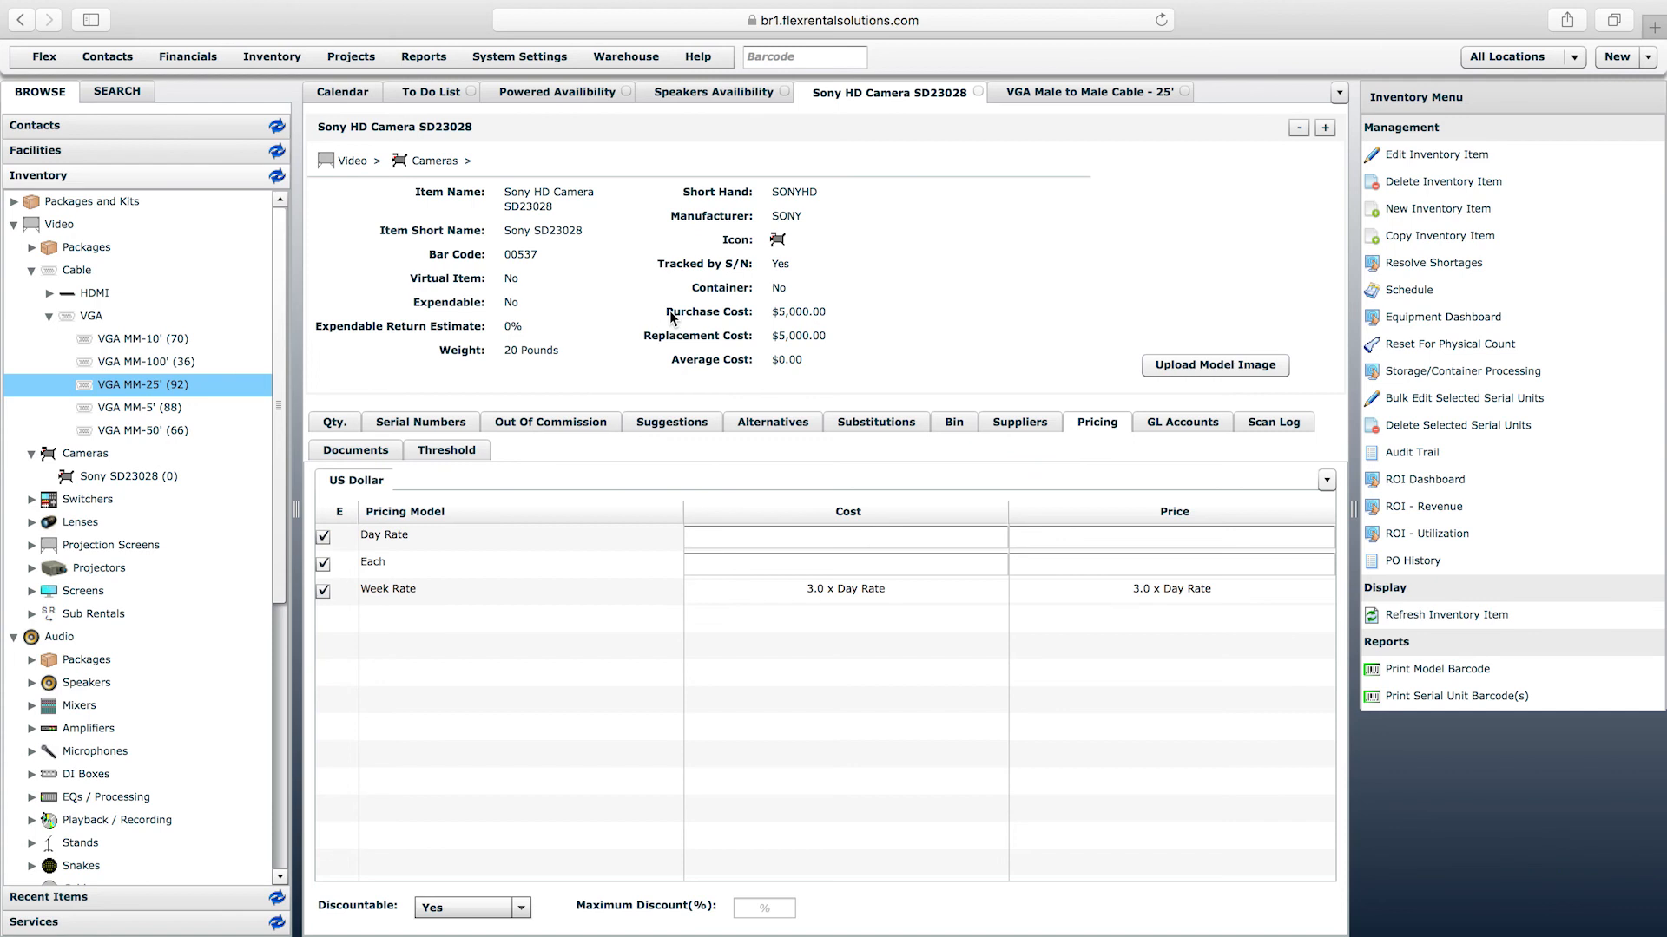
# Step: Open the camera's edit form and look through the available structure presets, keeping Serialized Model
pyautogui.click(1423, 155)
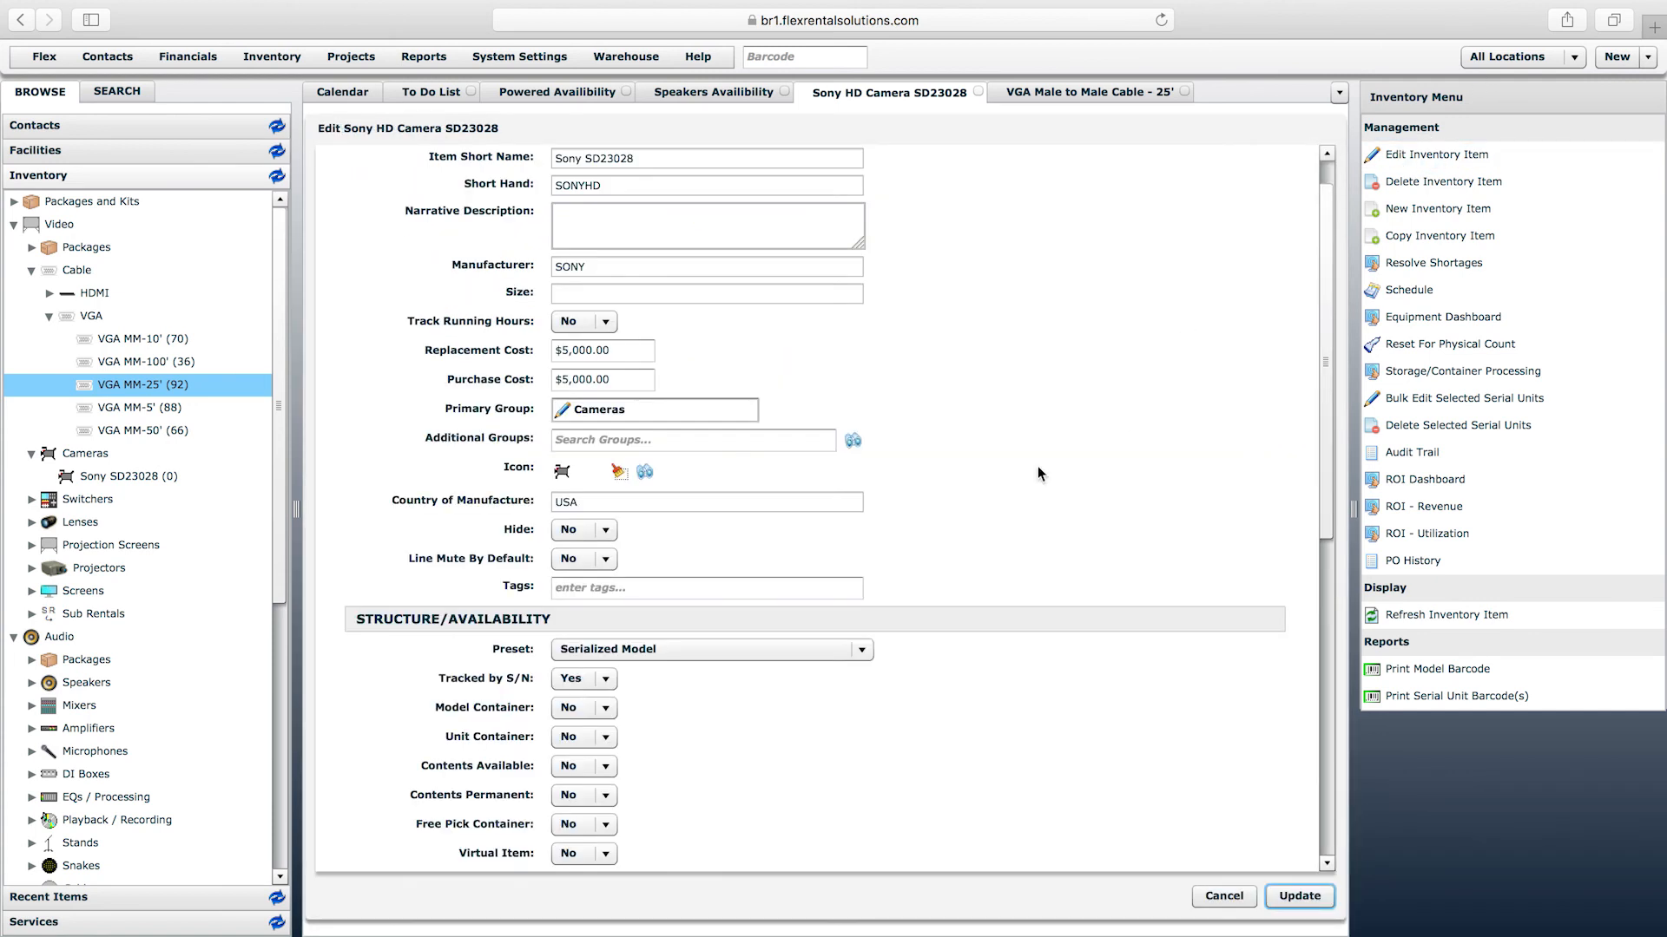
pyautogui.click(862, 649)
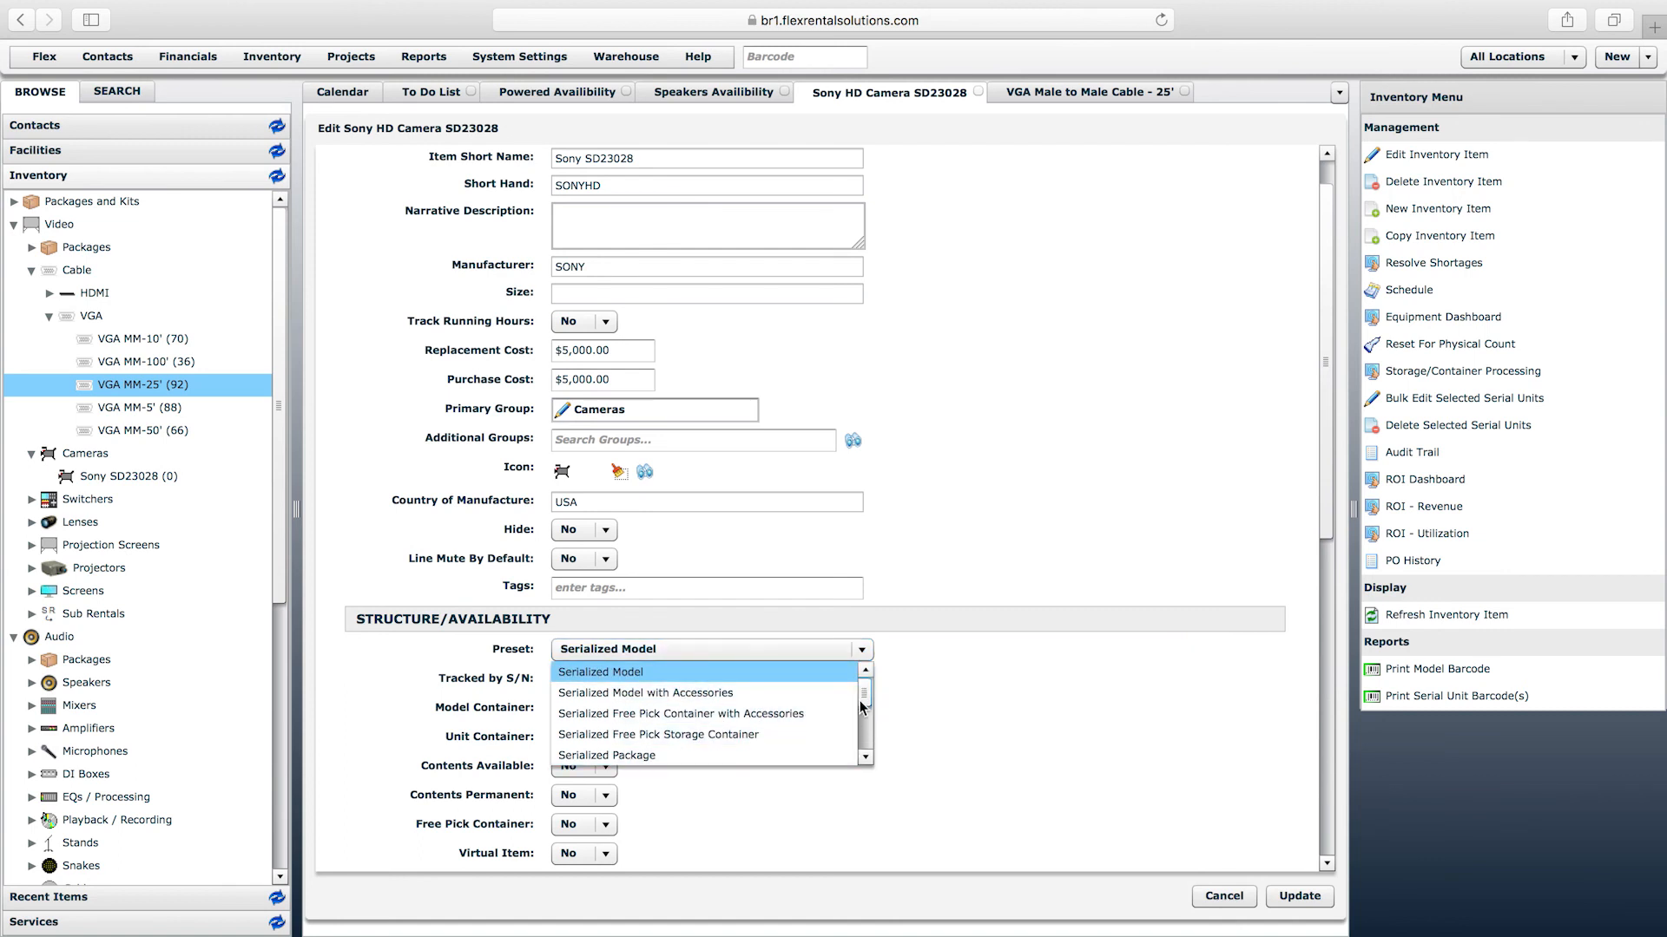
pyautogui.moveTo(863, 684); pyautogui.dragTo(863, 754)
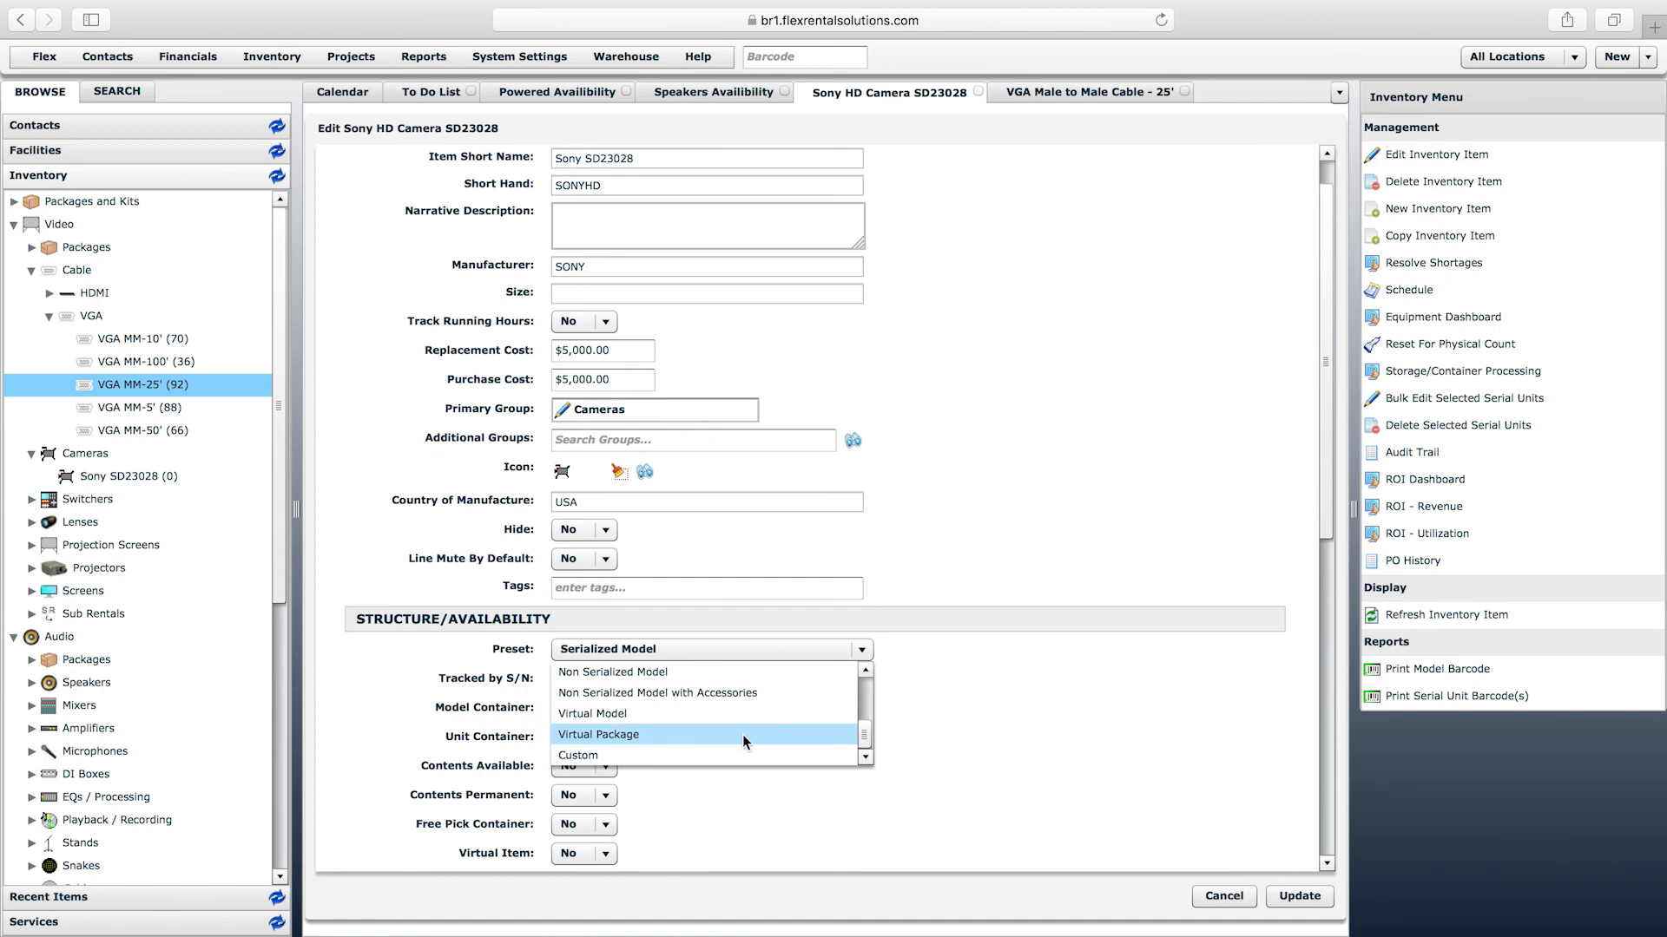
pyautogui.click(939, 684)
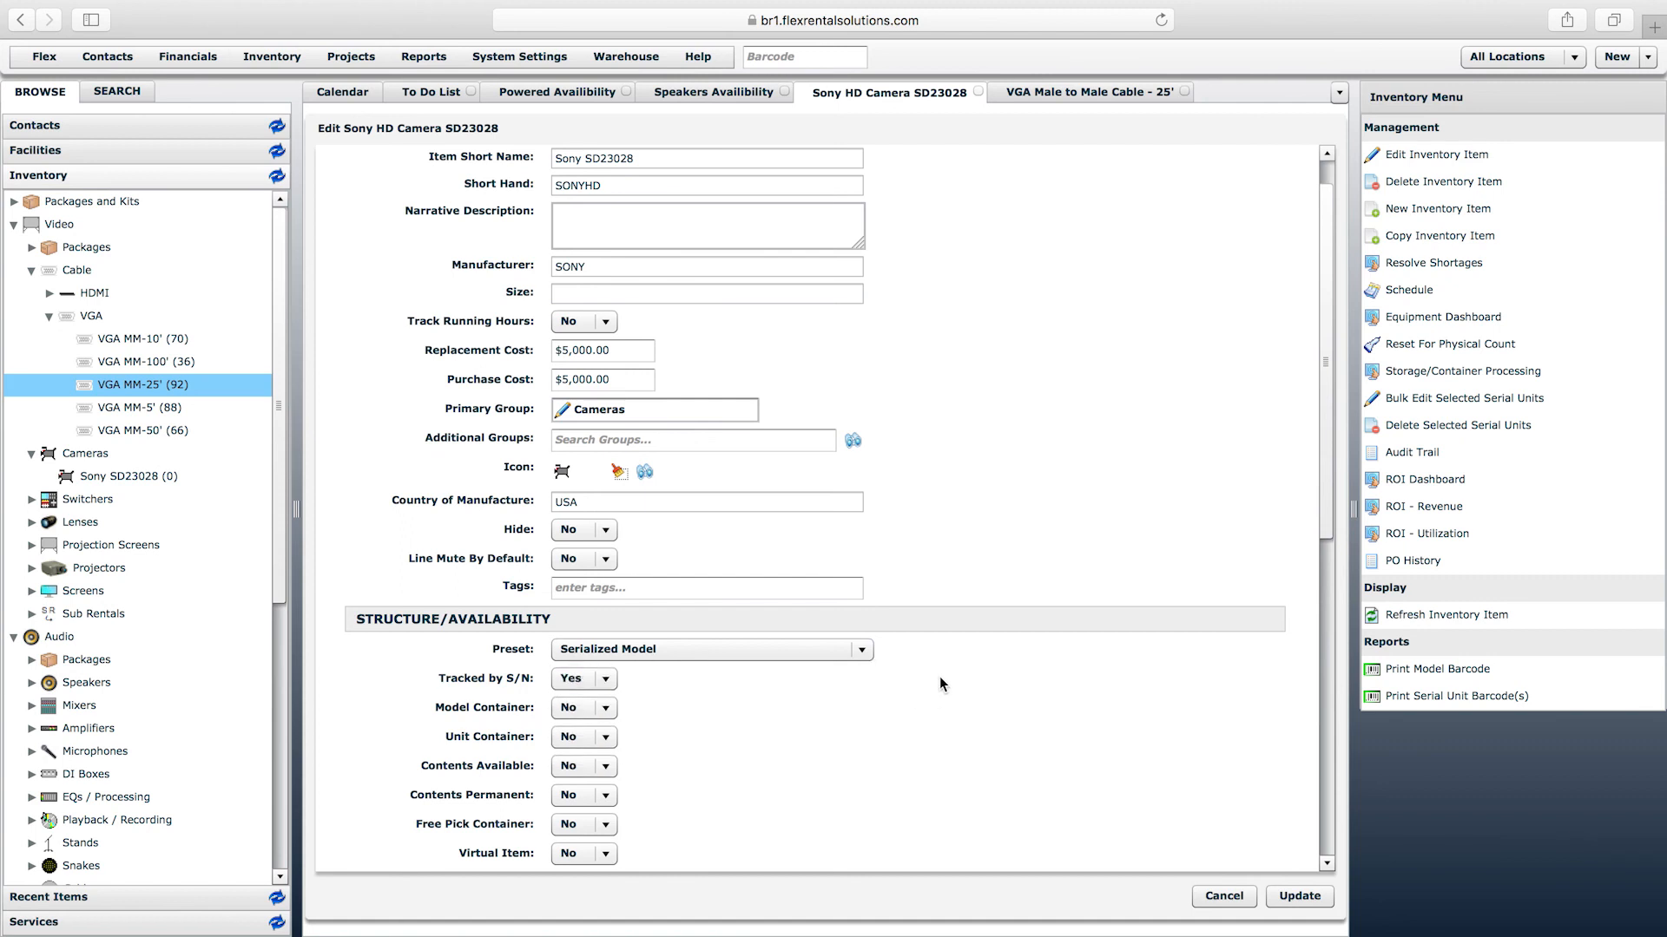